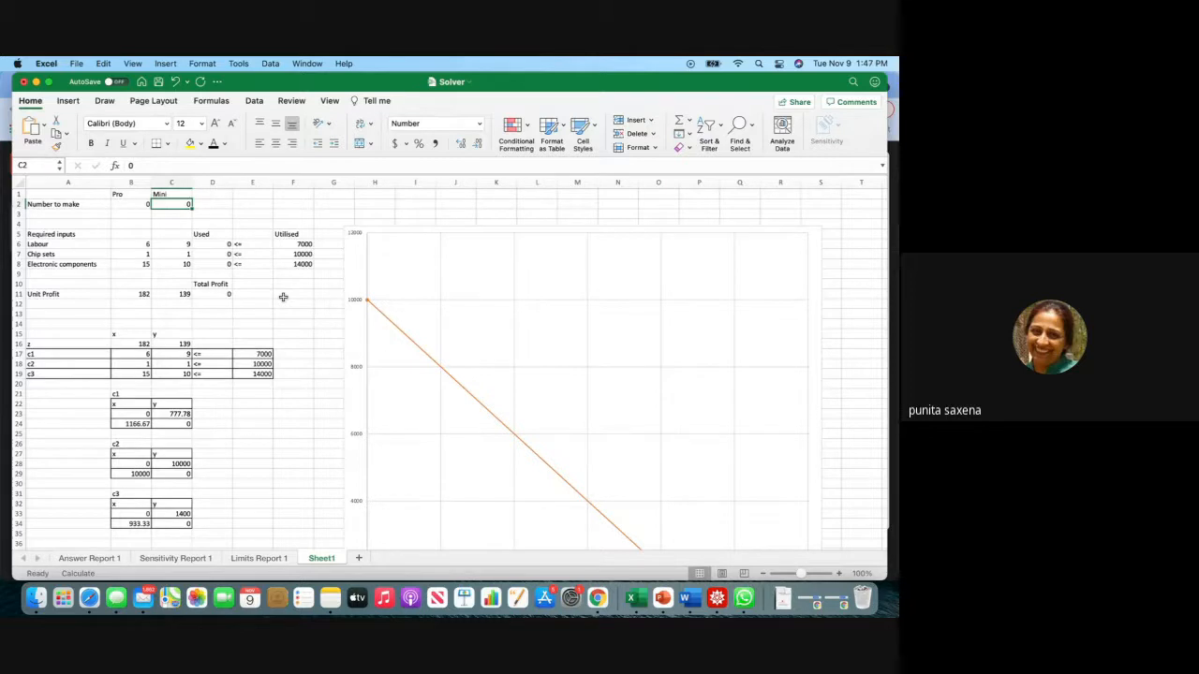
# Move the line chart down the worksheet so that it clears the area beside the data tables.
pyautogui.click(254, 103)
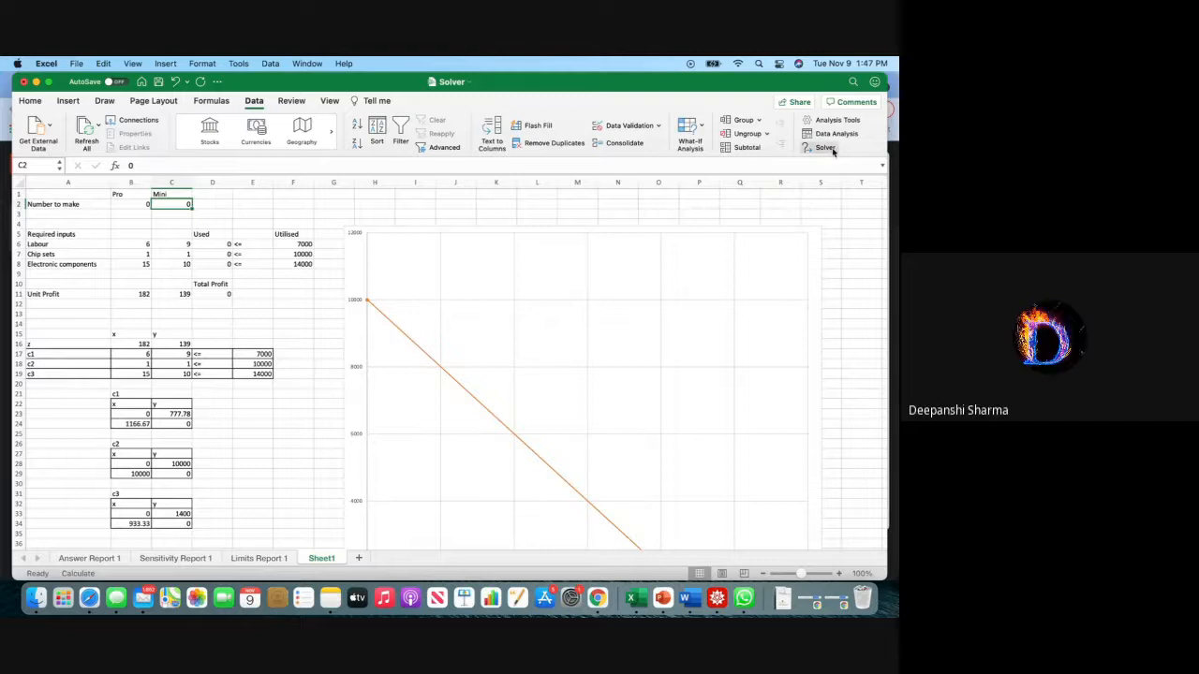
pyautogui.click(564, 314)
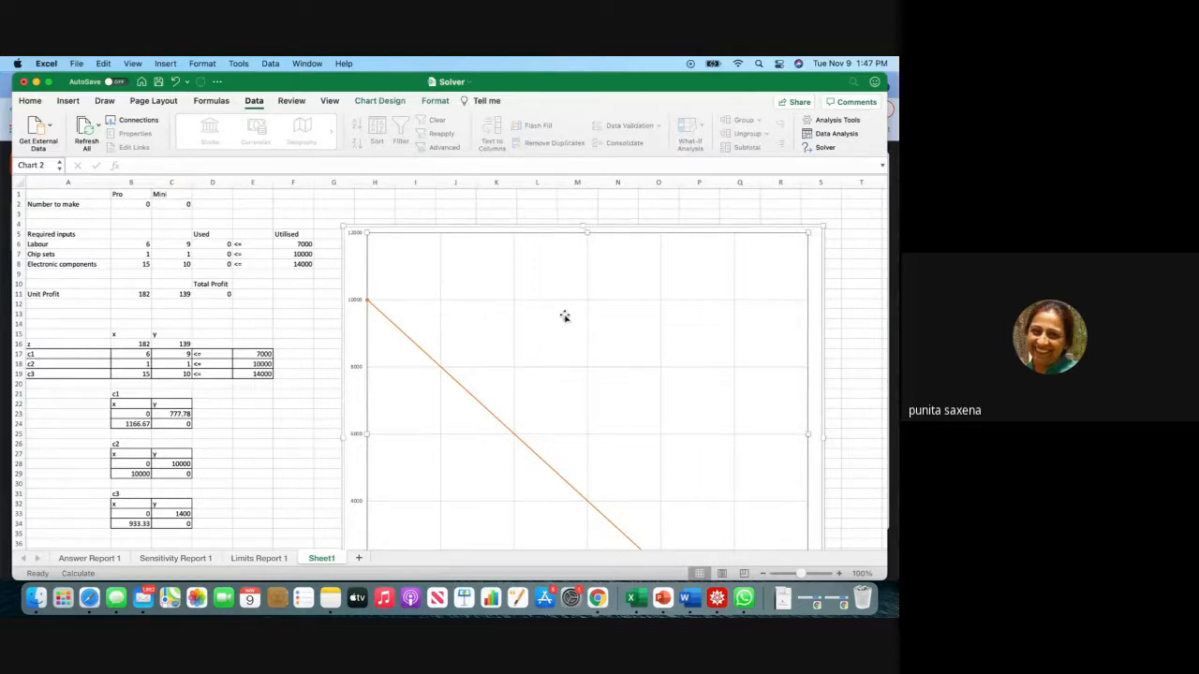
pyautogui.moveTo(564, 316); pyautogui.dragTo(666, 569)
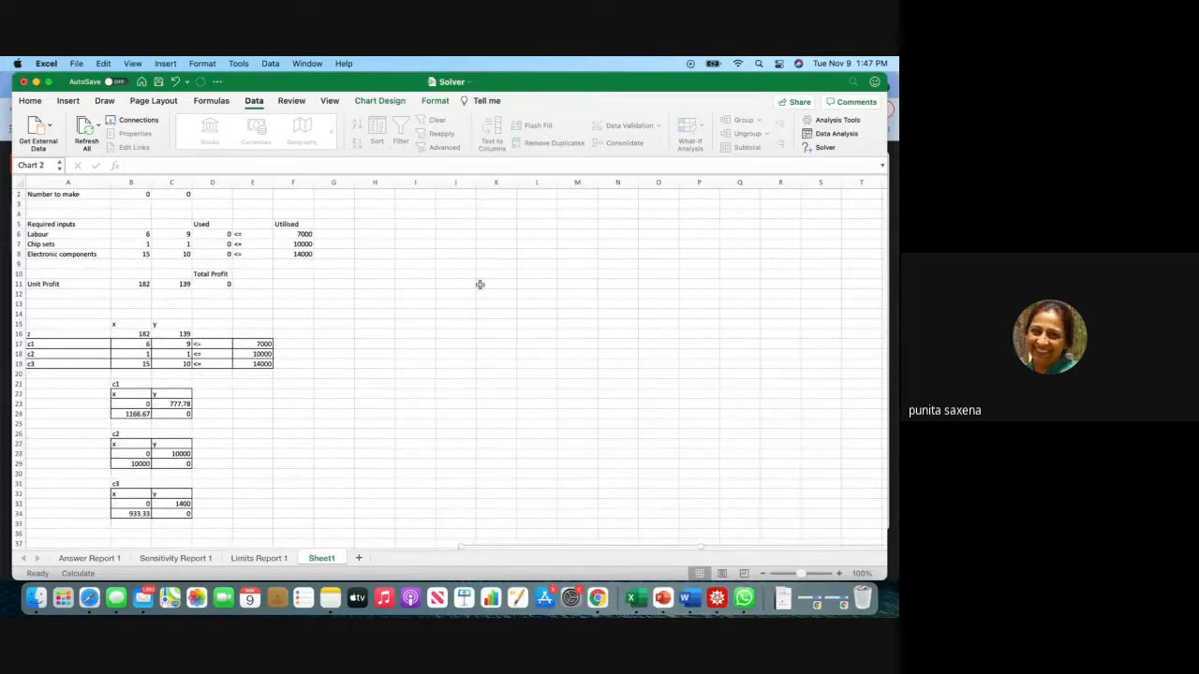
pyautogui.scroll(1, 479, 281)
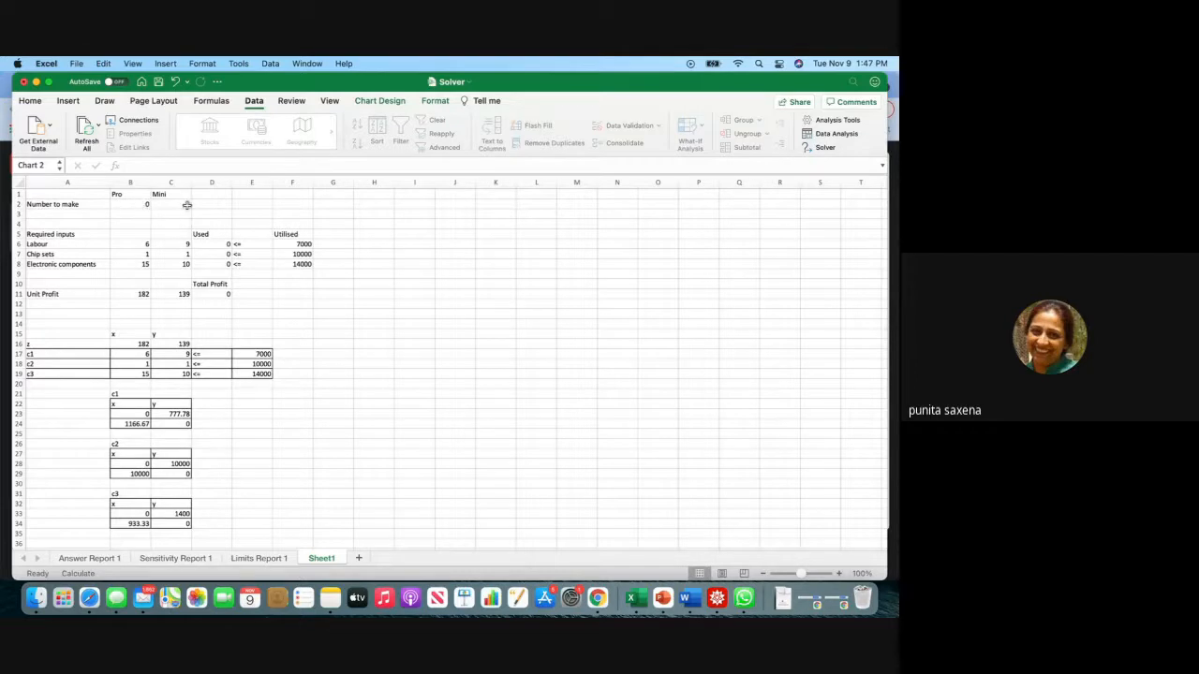
# Set the number to make to 1 for both Pro and Mini.
pyautogui.click(136, 204)
pyautogui.write('1')
pyautogui.click(195, 204)
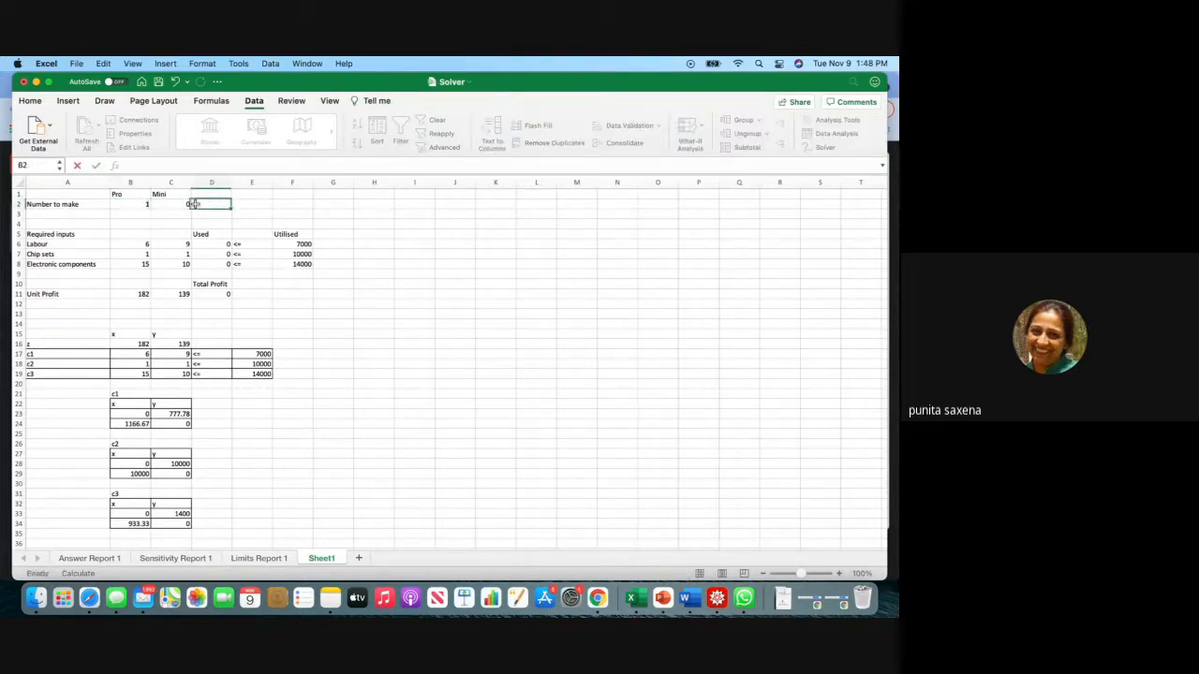
pyautogui.click(177, 207)
pyautogui.write('1')
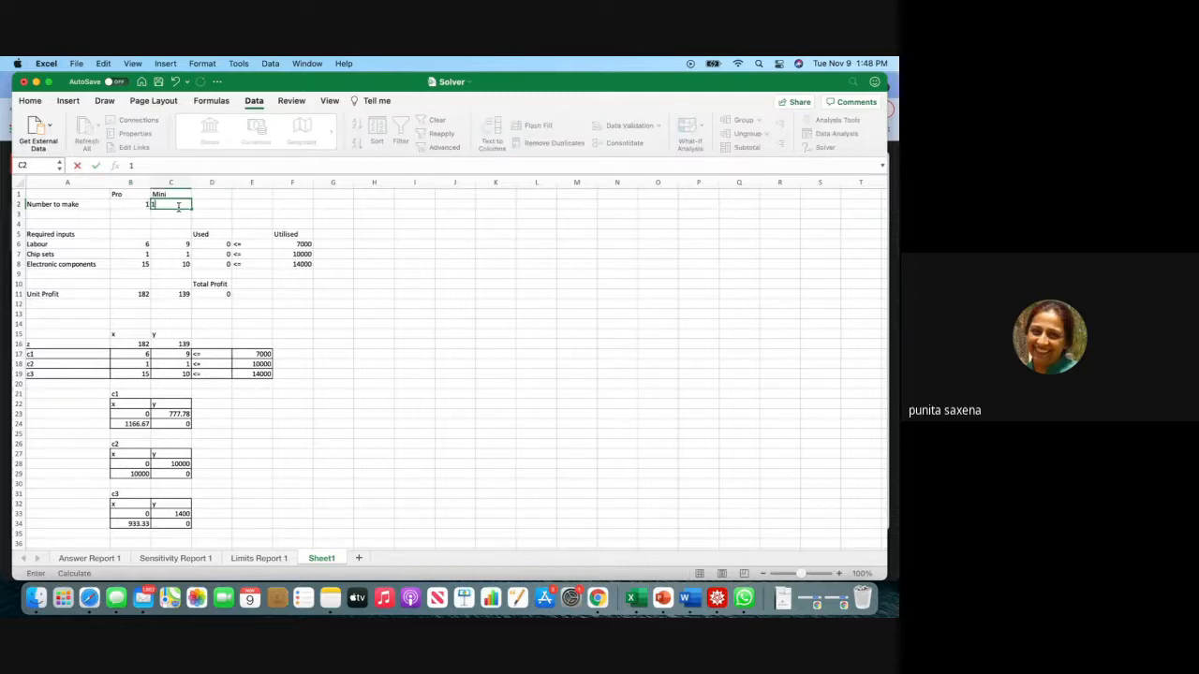
pyautogui.click(217, 245)
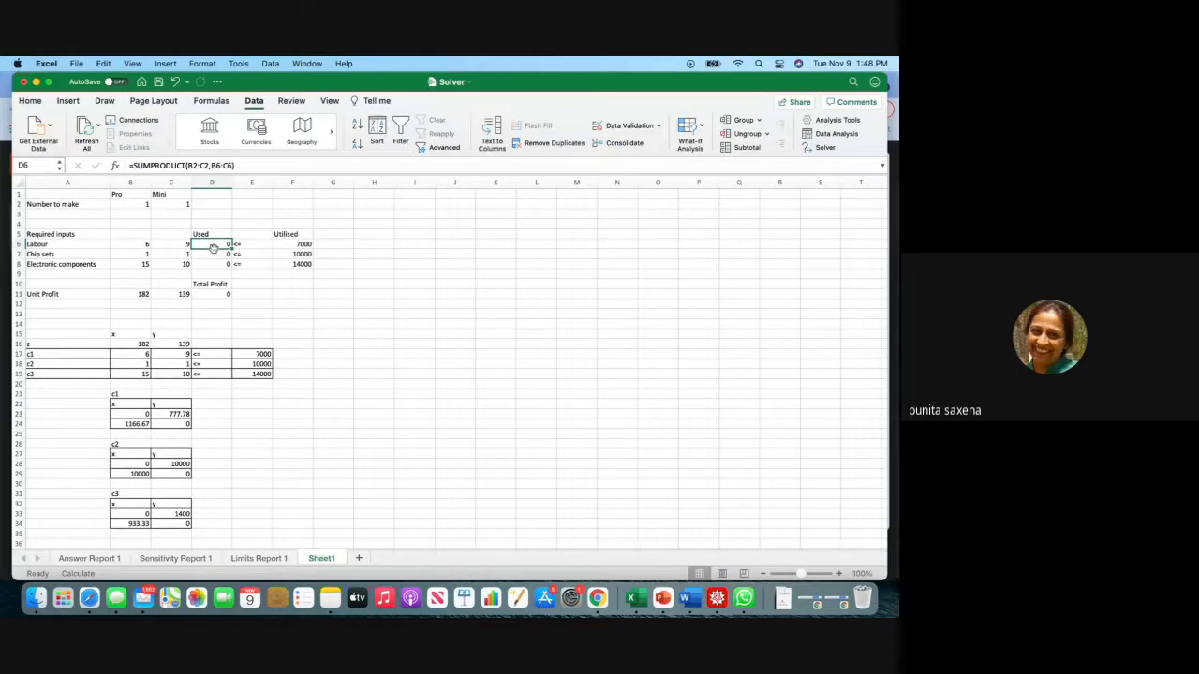
# Rename the "Utilised" column header in F5 to "Availabilities".
pyautogui.click(304, 234)
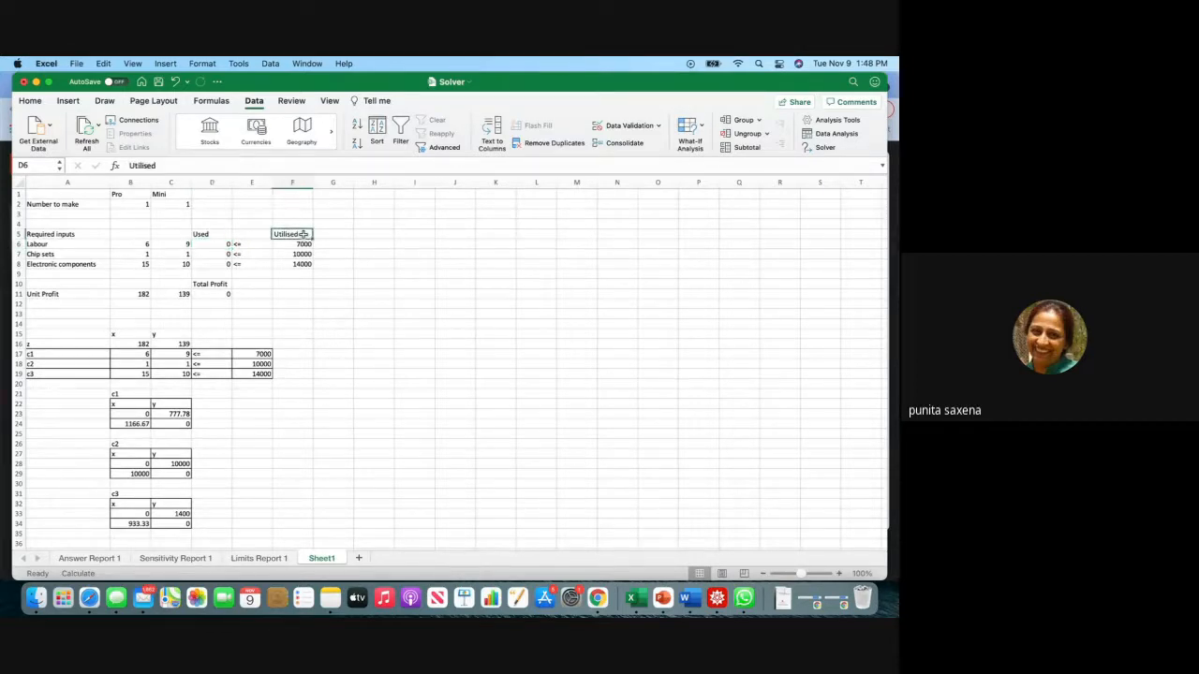
pyautogui.write('Availab')
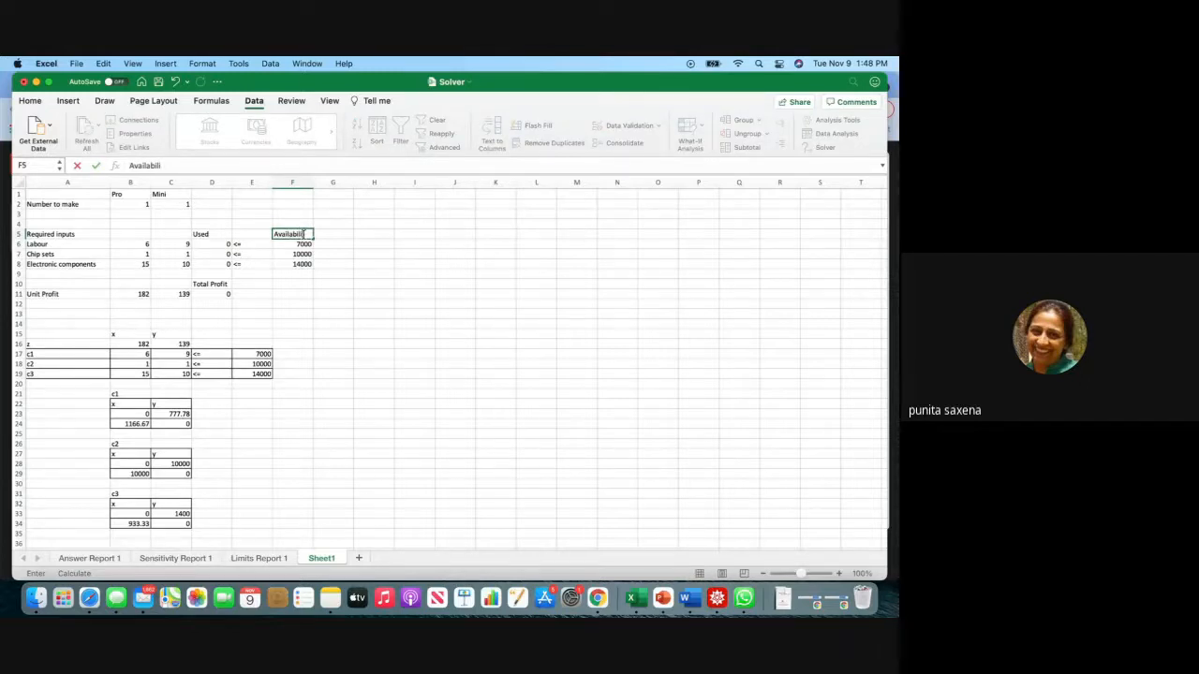
pyautogui.click(420, 319)
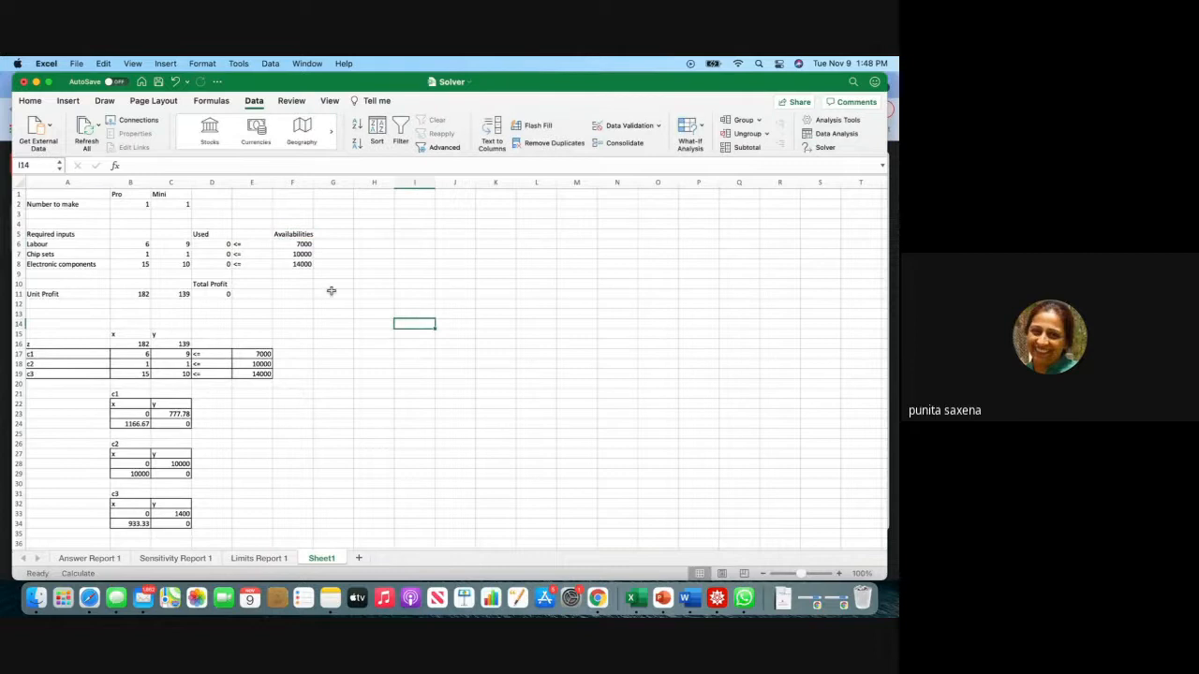
# Rebuild the Labour row's Used formula in D6 as =SUMPRODUCT(B2:C2,B6:C6), selecting both ranges in the sheet.
pyautogui.click(214, 244)
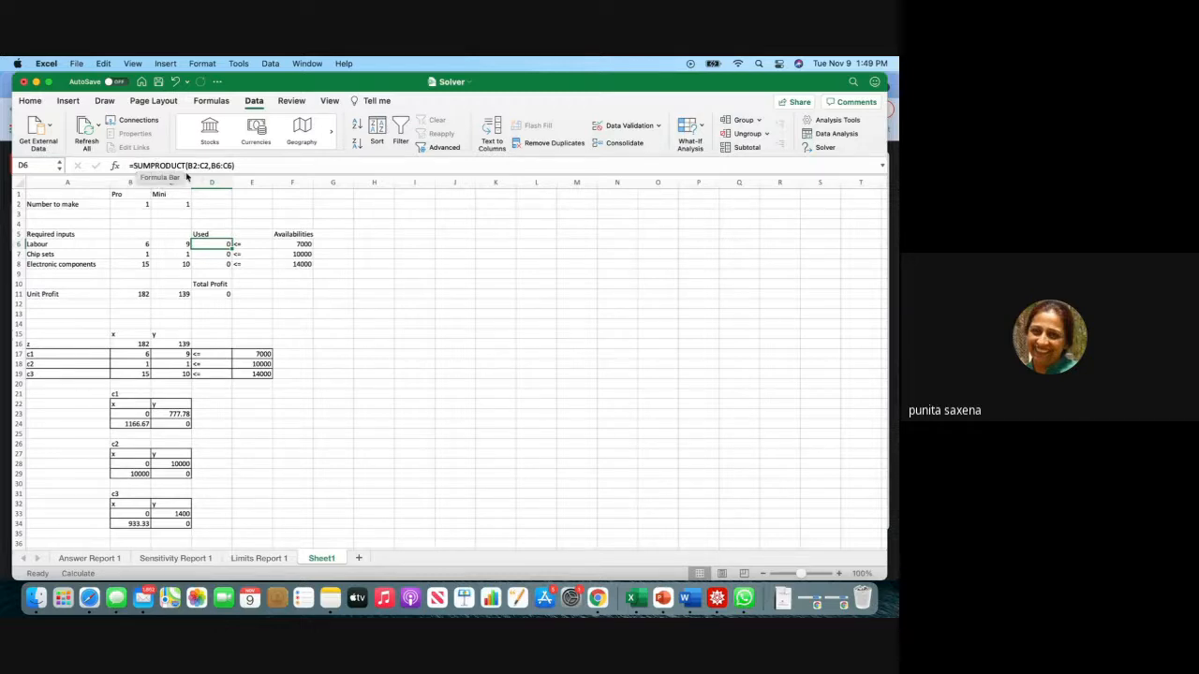
pyautogui.click(240, 165)
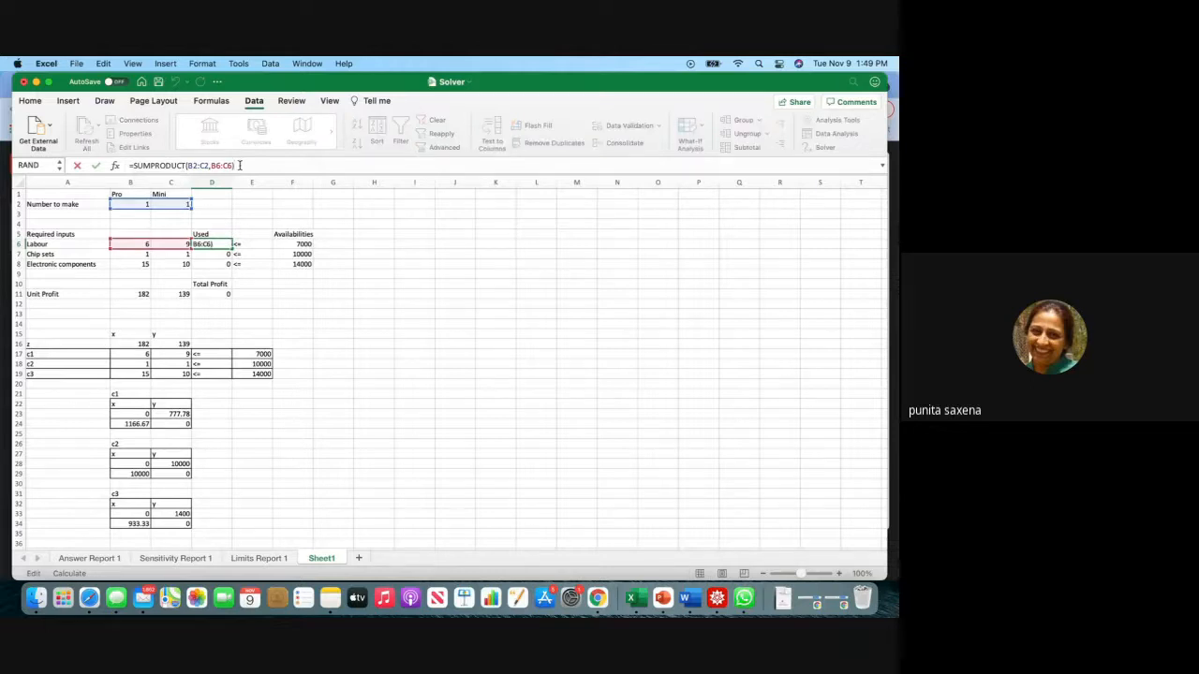
pyautogui.press('BackSpace')
pyautogui.press('BackSpace')
pyautogui.press('BackSpace')
pyautogui.press('BackSpace')
pyautogui.press('BackSpace')
pyautogui.press('BackSpace')
pyautogui.press('BackSpace')
pyautogui.press('BackSpace')
pyautogui.press('BackSpace')
pyautogui.press('BackSpace')
pyautogui.press('BackSpace')
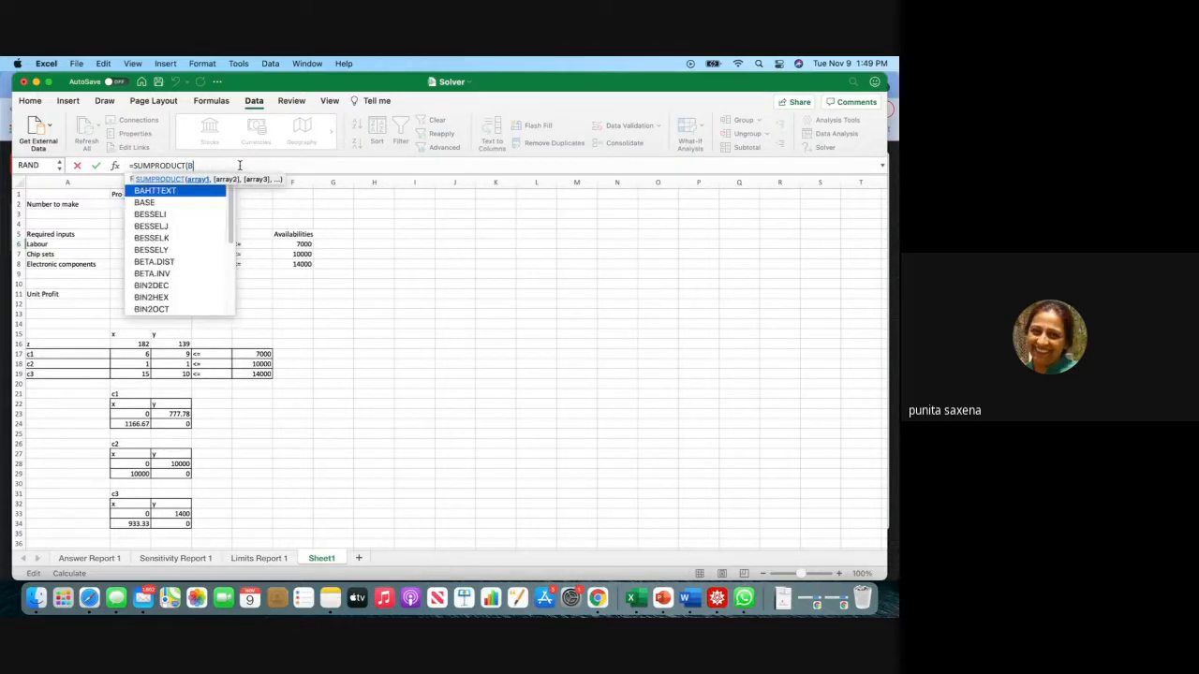
pyautogui.press('BackSpace')
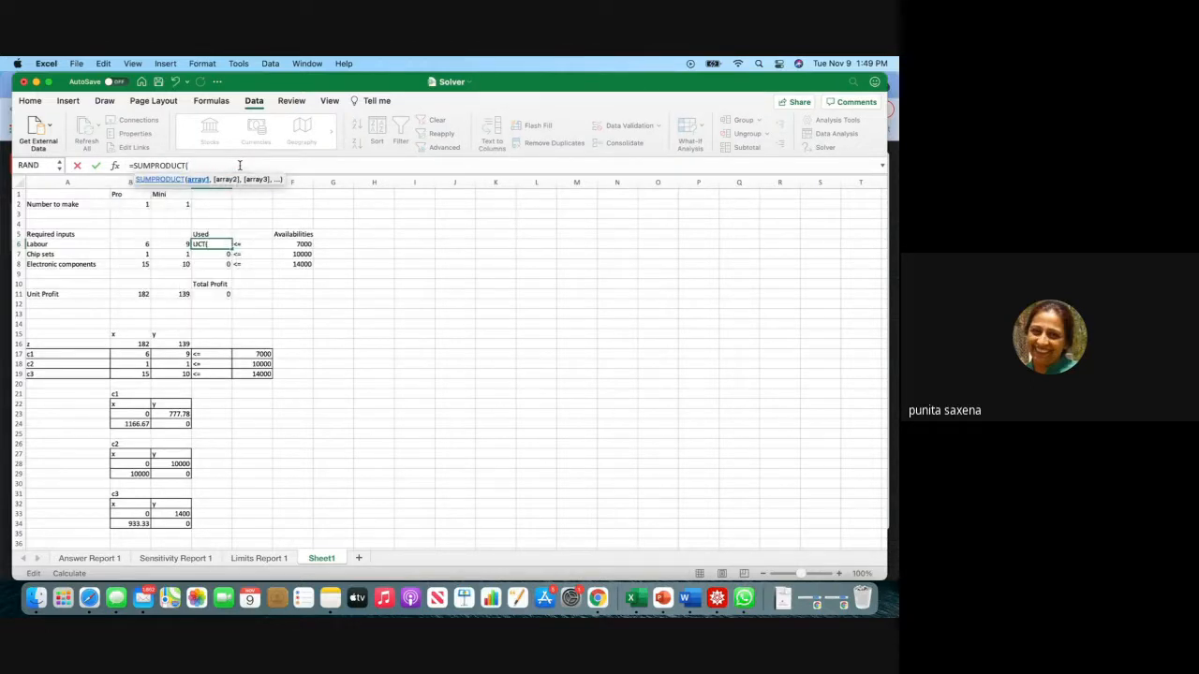
pyautogui.press('BackSpace')
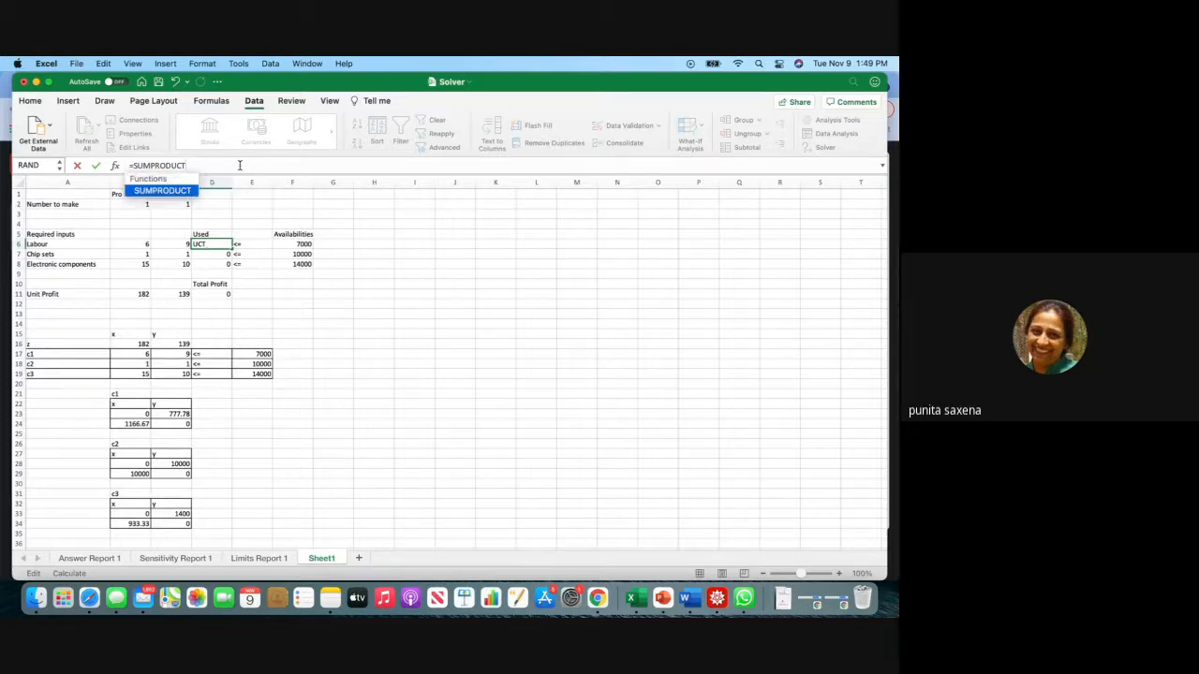
pyautogui.doubleClick(187, 191)
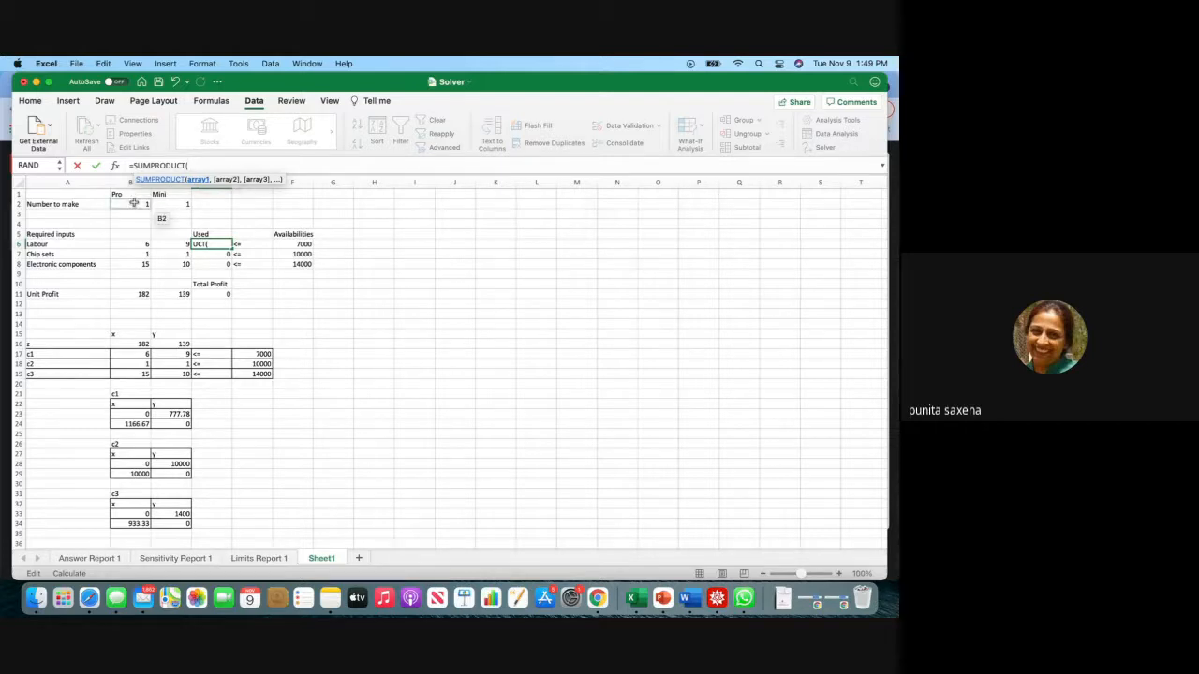
pyautogui.moveTo(133, 203); pyautogui.dragTo(168, 204)
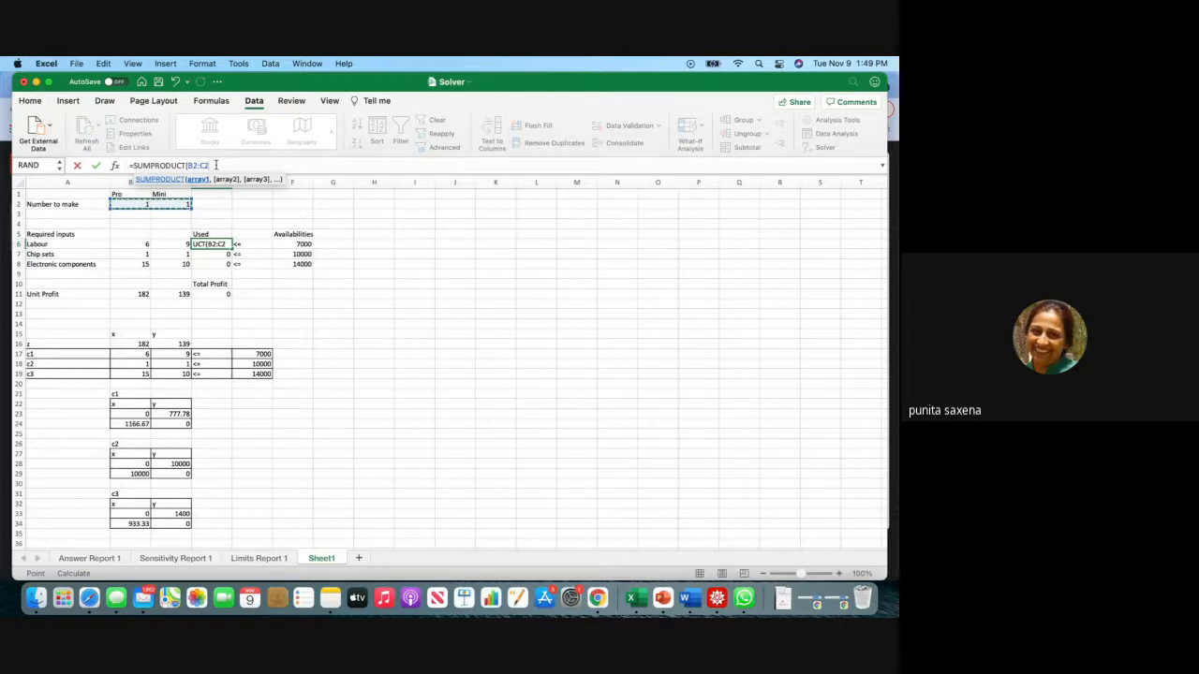
pyautogui.click(215, 165)
pyautogui.write(',')
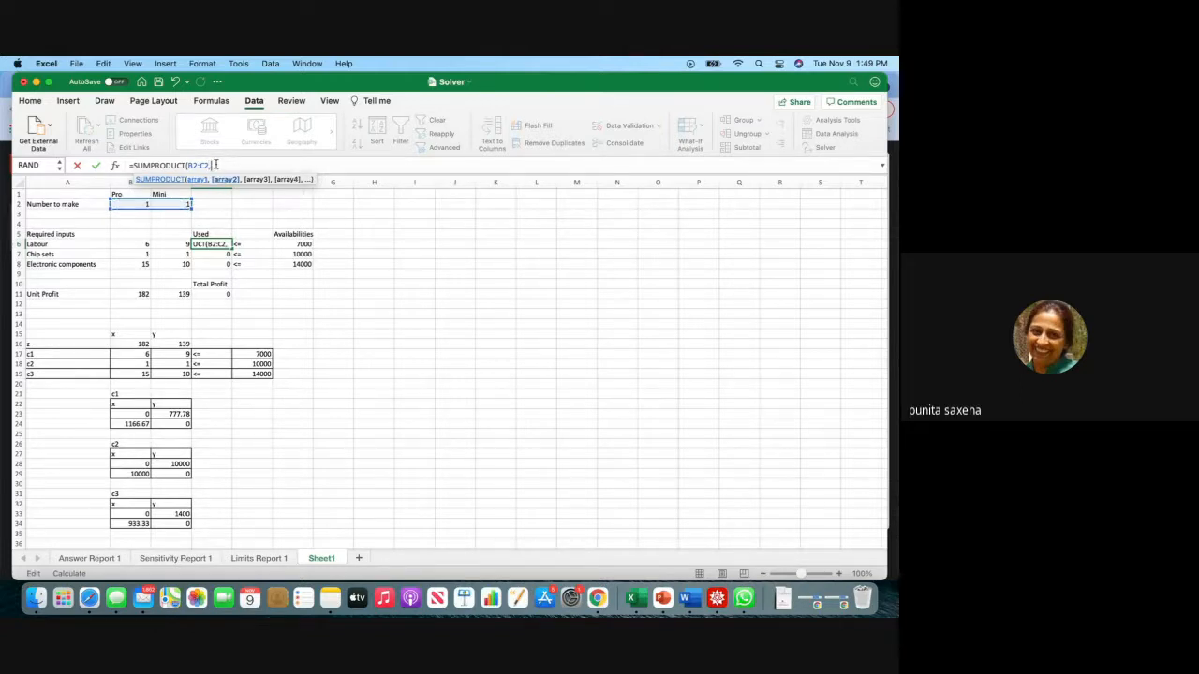
pyautogui.click(136, 243)
pyautogui.moveTo(137, 244); pyautogui.dragTo(176, 243)
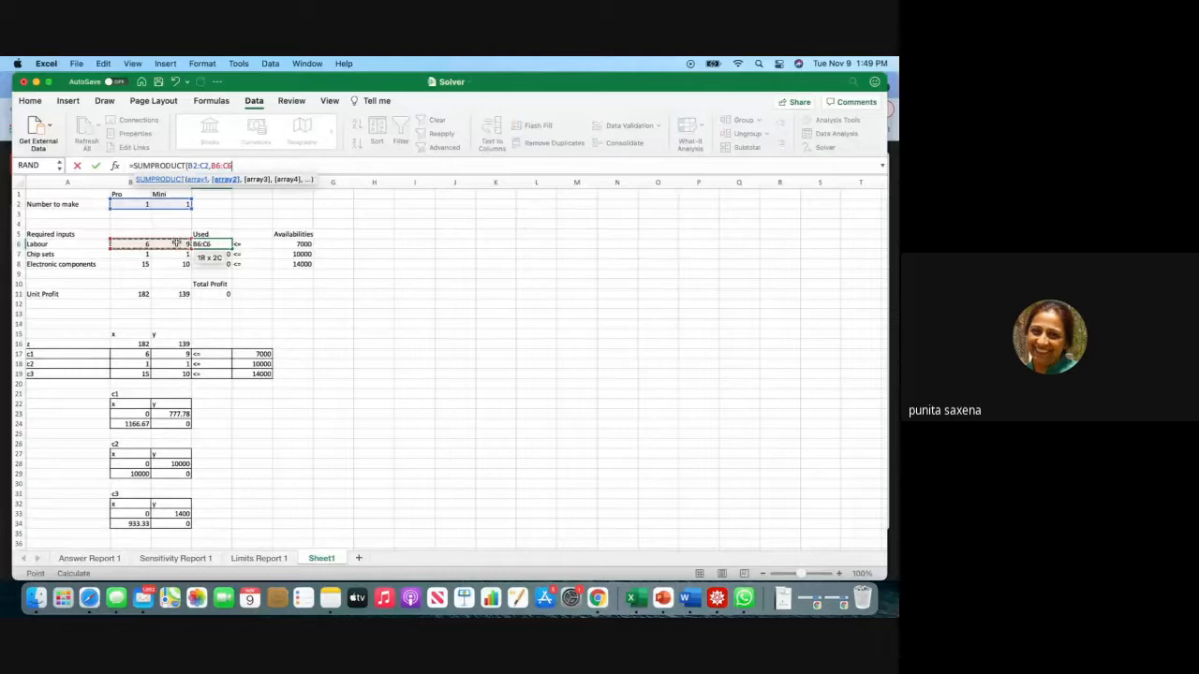
pyautogui.write(')')
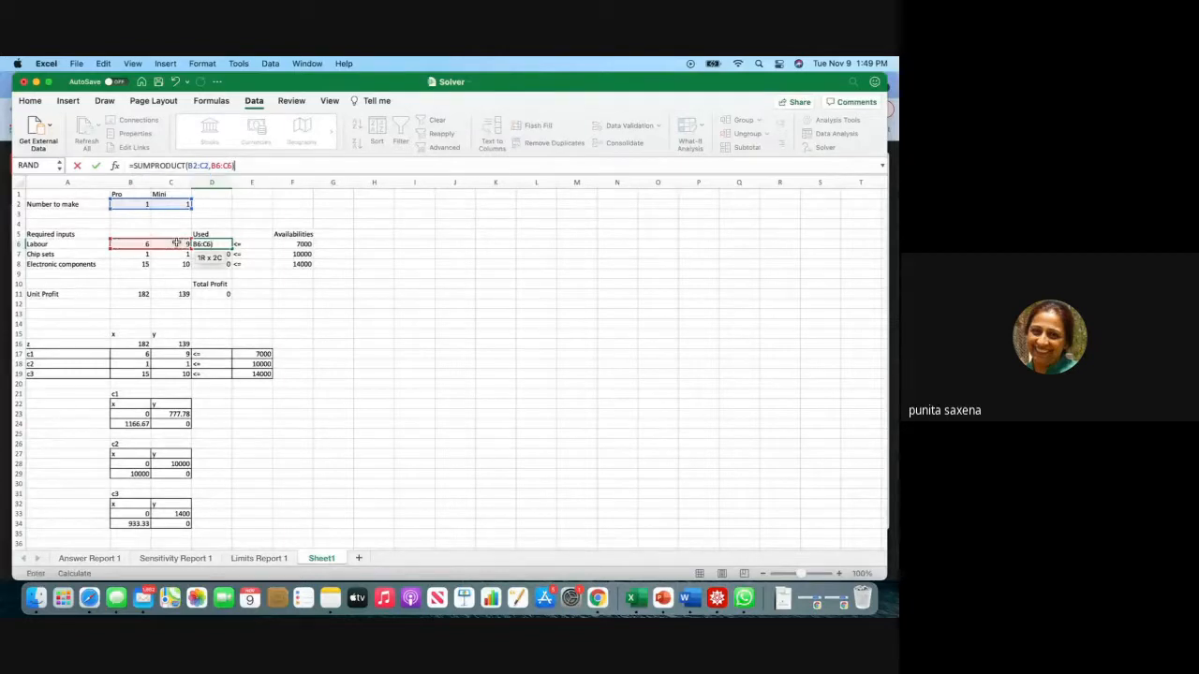
pyautogui.press('Return')
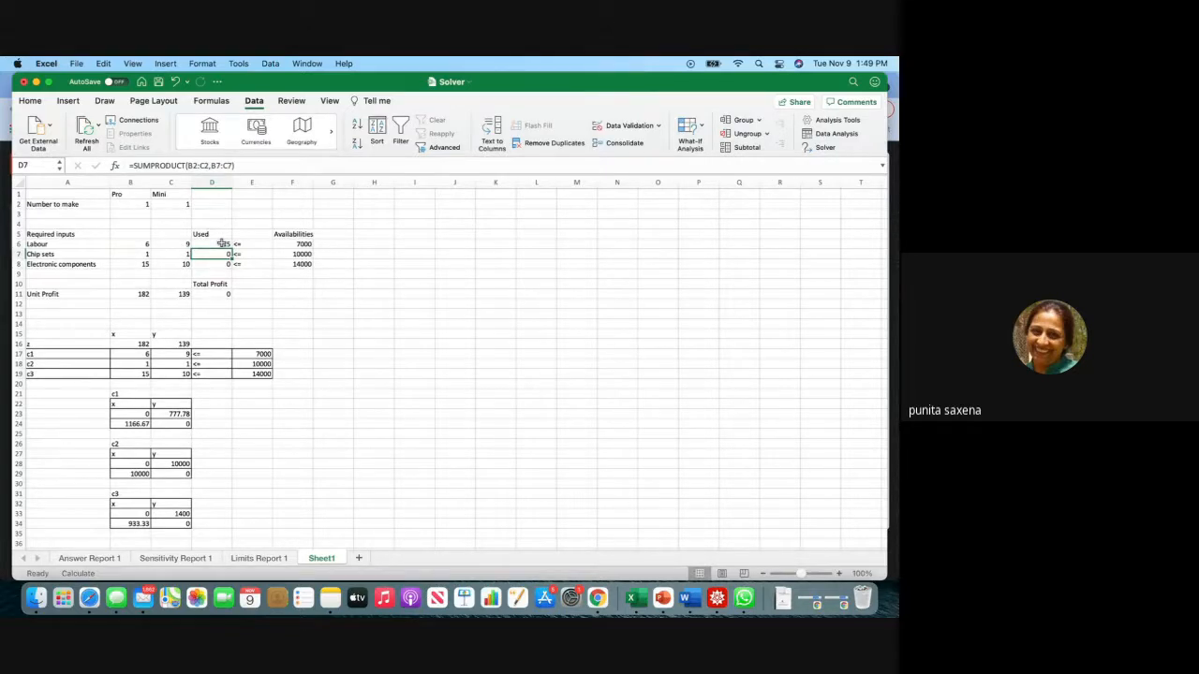
# Make the number-to-make range absolute in the Chip sets formula in D7, giving =SUMPRODUCT($B$2:$C$2,B7:C7).
pyautogui.click(190, 164)
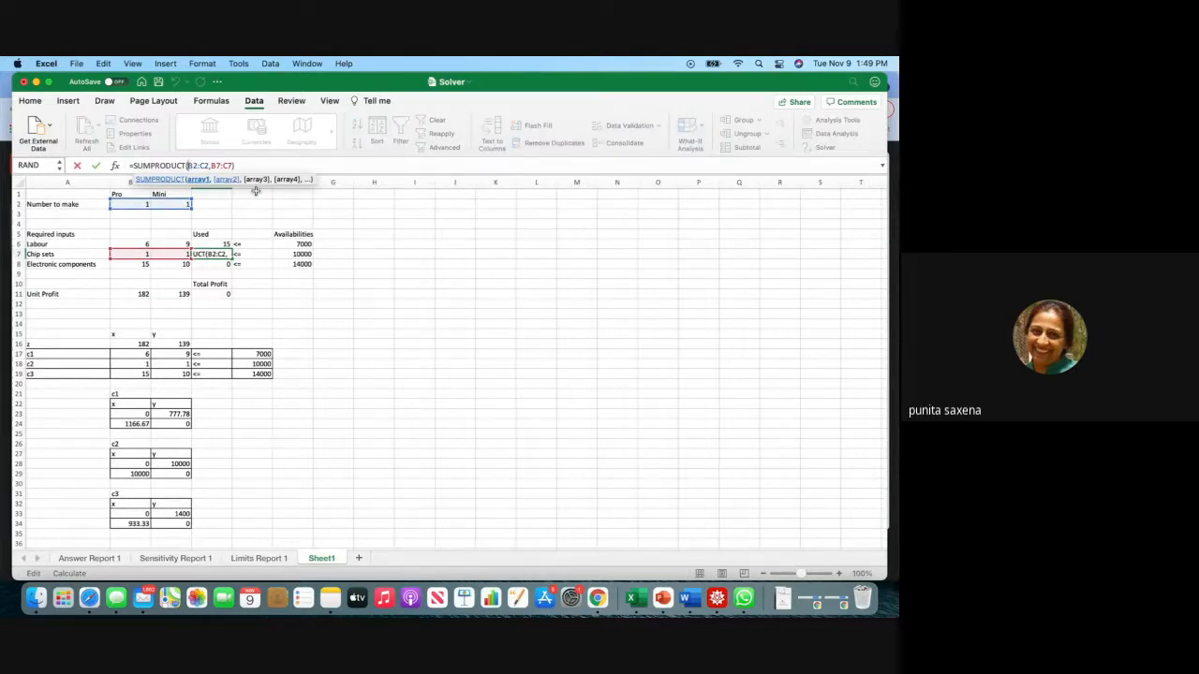
pyautogui.write('$')
pyautogui.press('Right')
pyautogui.write('$')
pyautogui.click(211, 165)
pyautogui.write('$')
pyautogui.press('Right')
pyautogui.write('$')
pyautogui.click(263, 164)
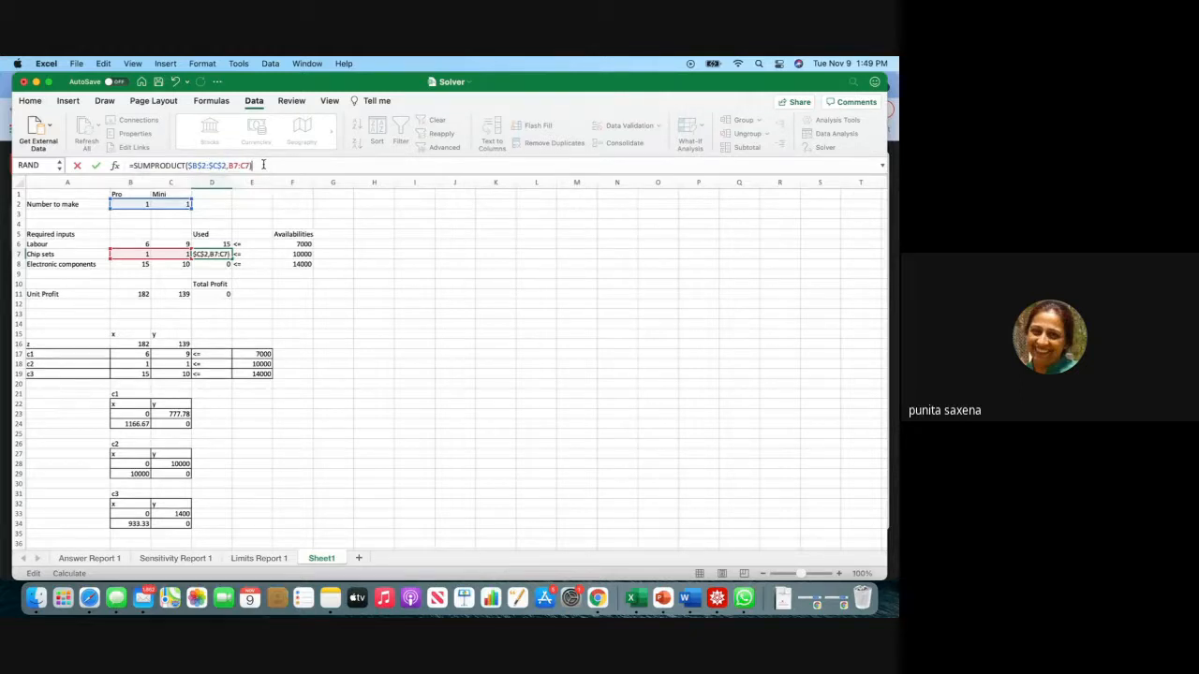
pyautogui.press('Return')
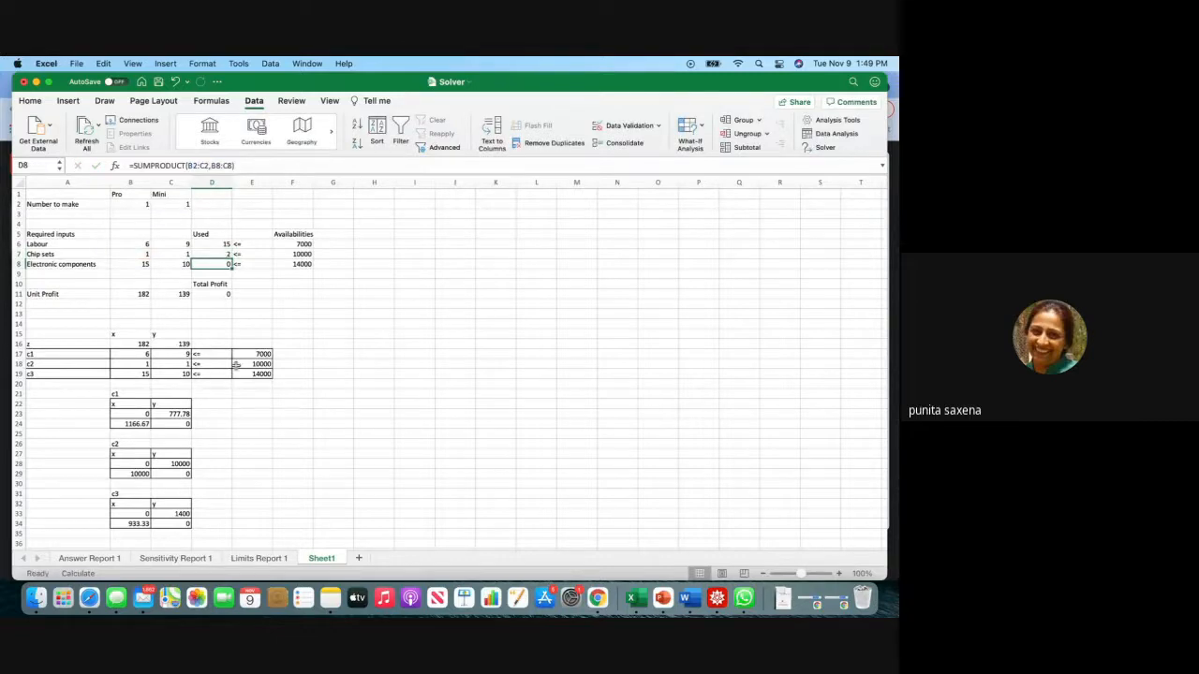
# Fill the Chip sets Used formula down to the Electronic components row in D8 and recalculate that cell.
pyautogui.click(220, 254)
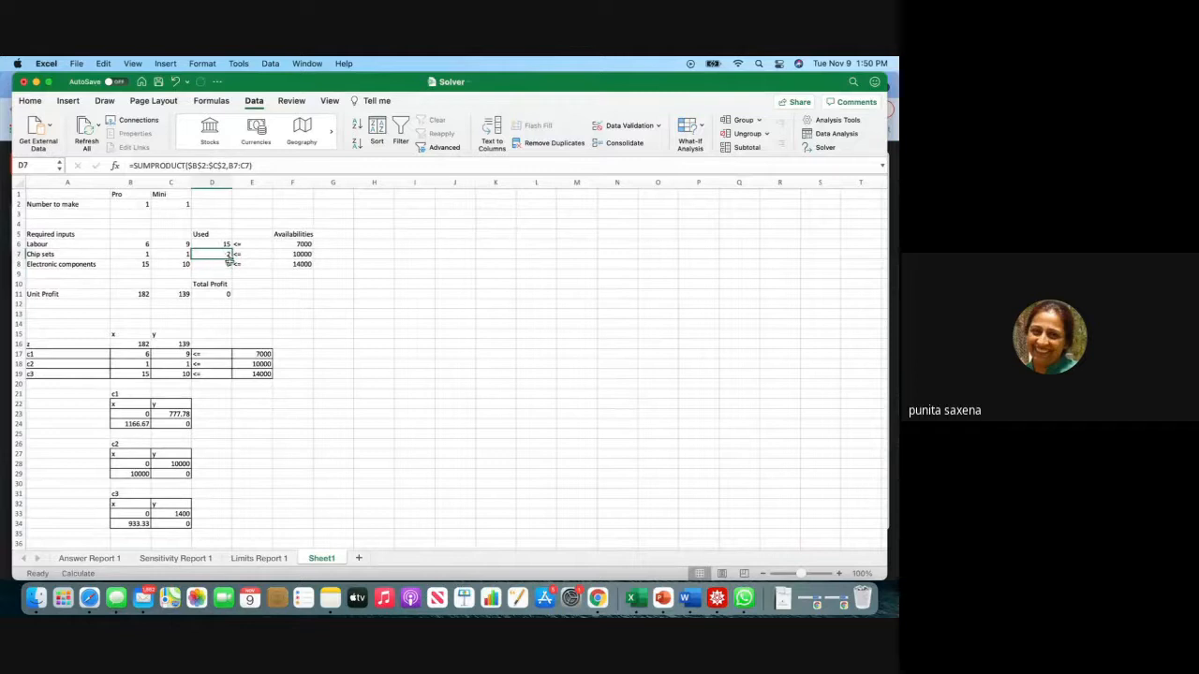
pyautogui.moveTo(231, 259); pyautogui.dragTo(232, 267)
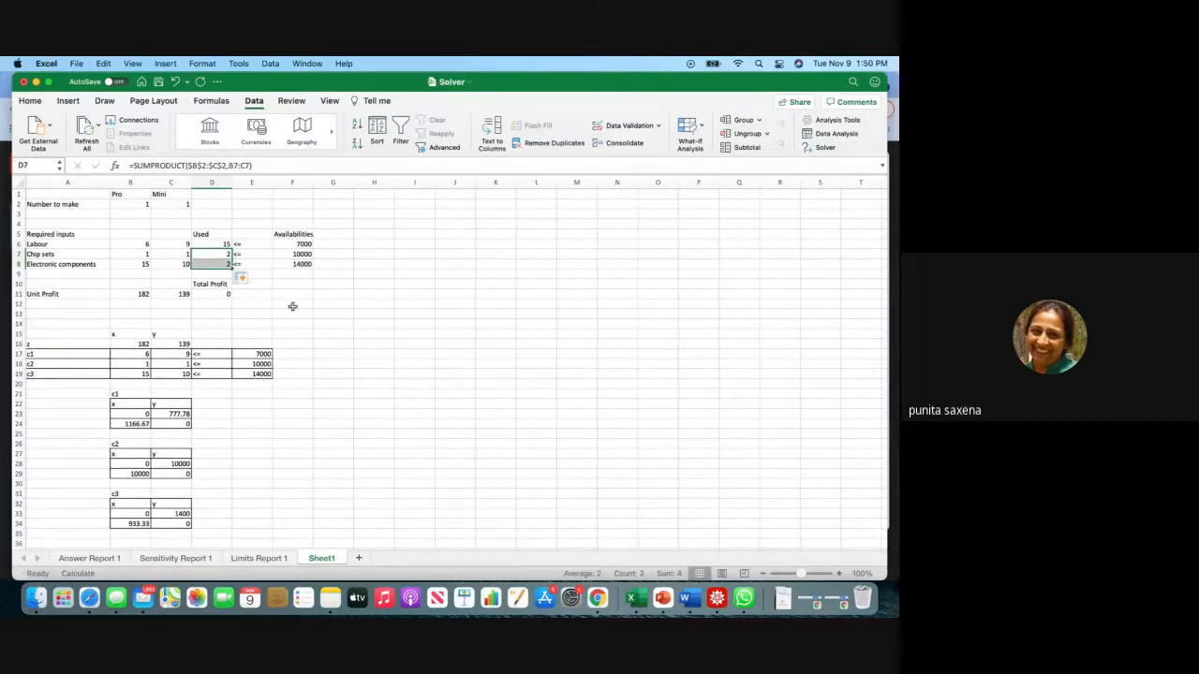
pyautogui.click(221, 264)
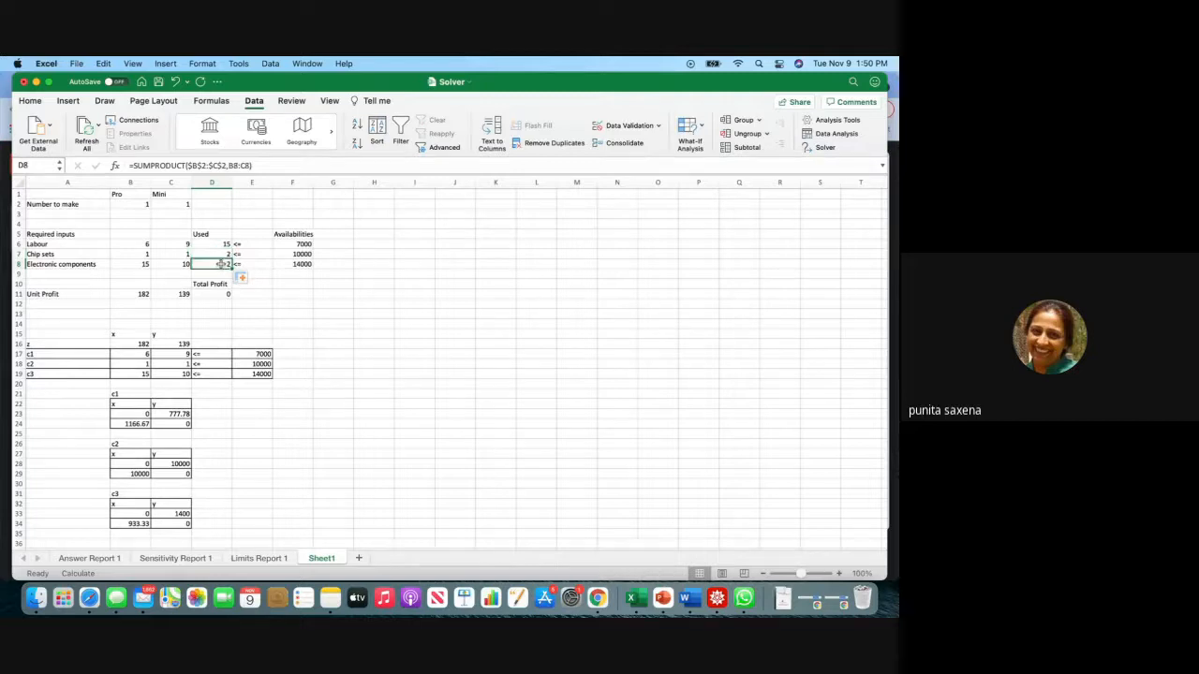
pyautogui.click(259, 164)
pyautogui.press('Escape')
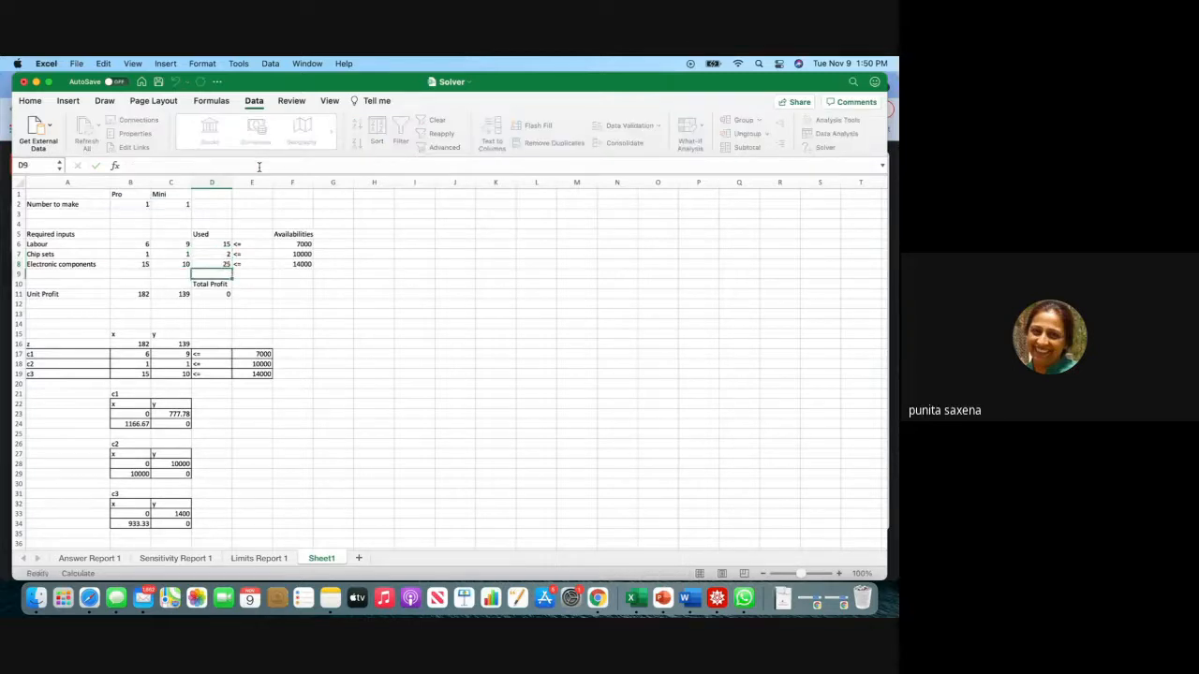
pyautogui.click(392, 335)
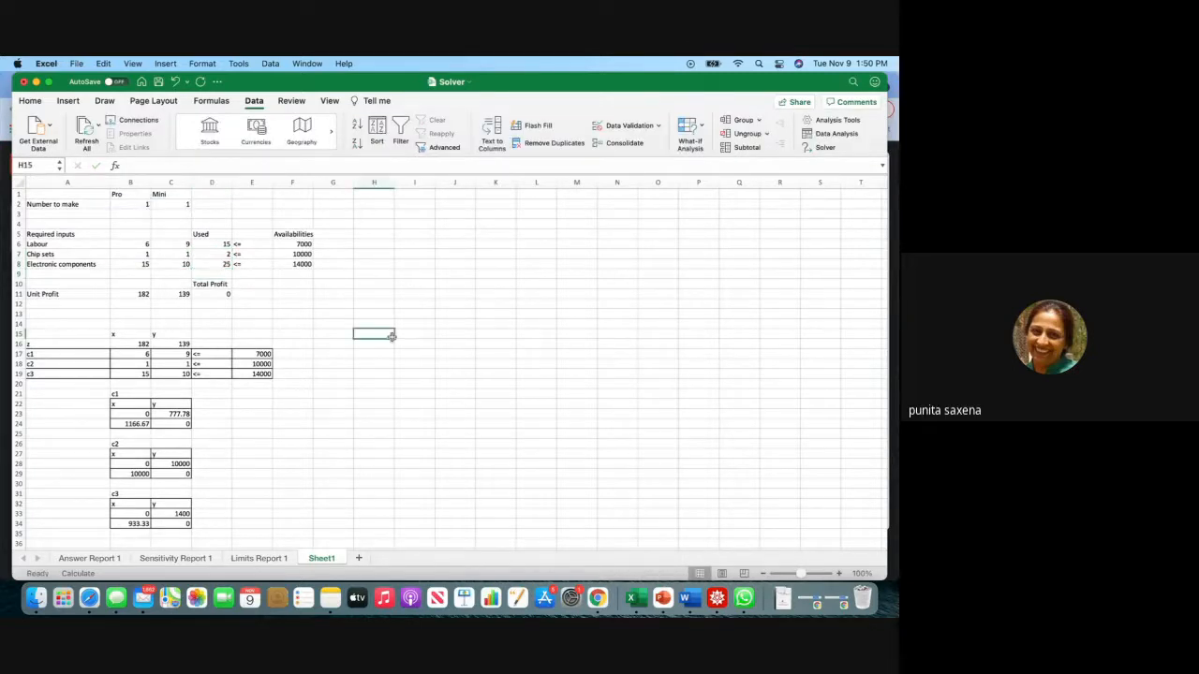
# Re-enter the Total Profit formula in D11 without changes so that it recalculates.
pyautogui.click(208, 295)
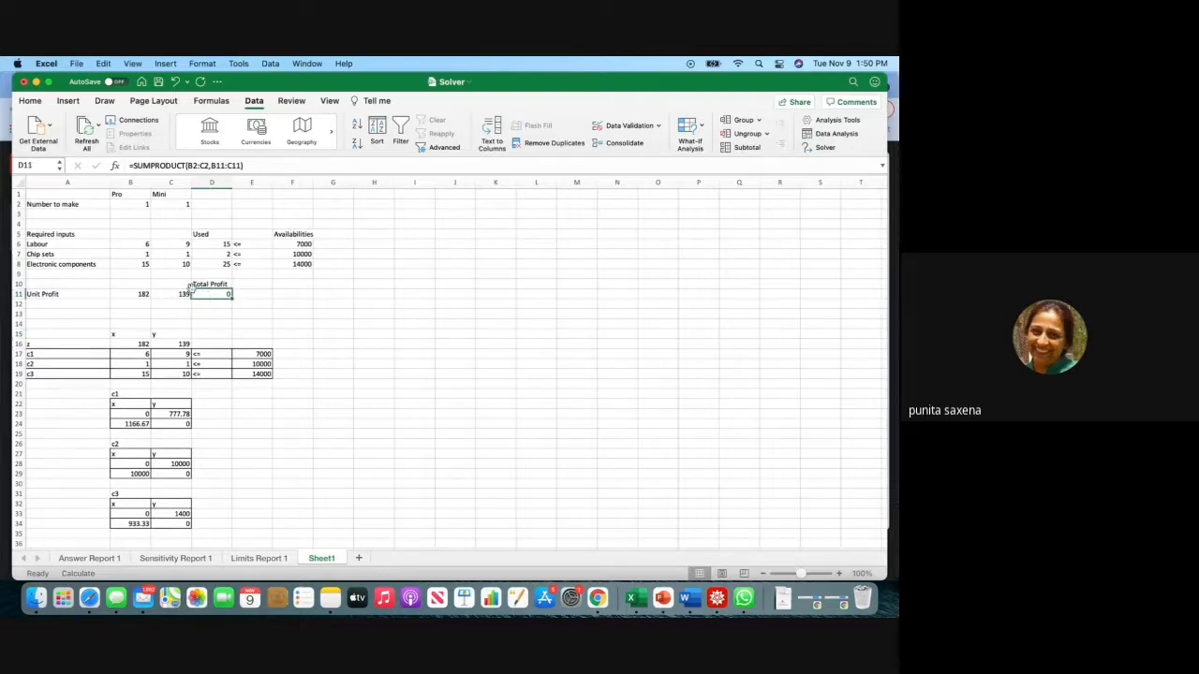
pyautogui.click(261, 163)
pyautogui.press('Return')
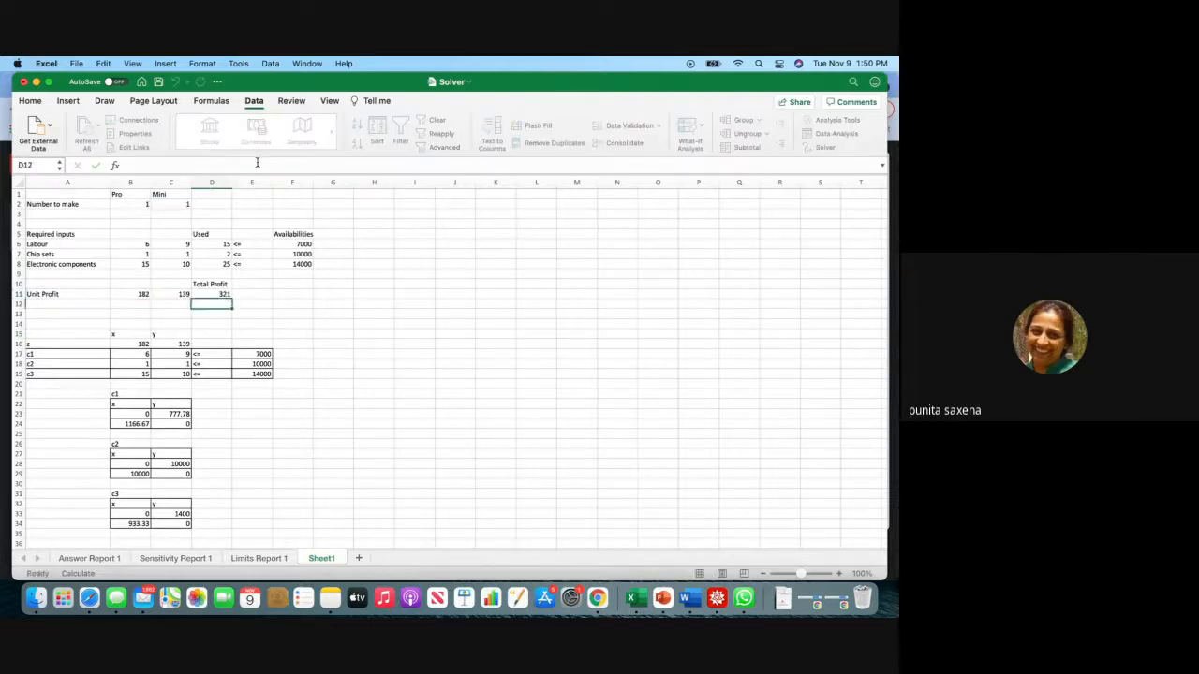
pyautogui.click(446, 327)
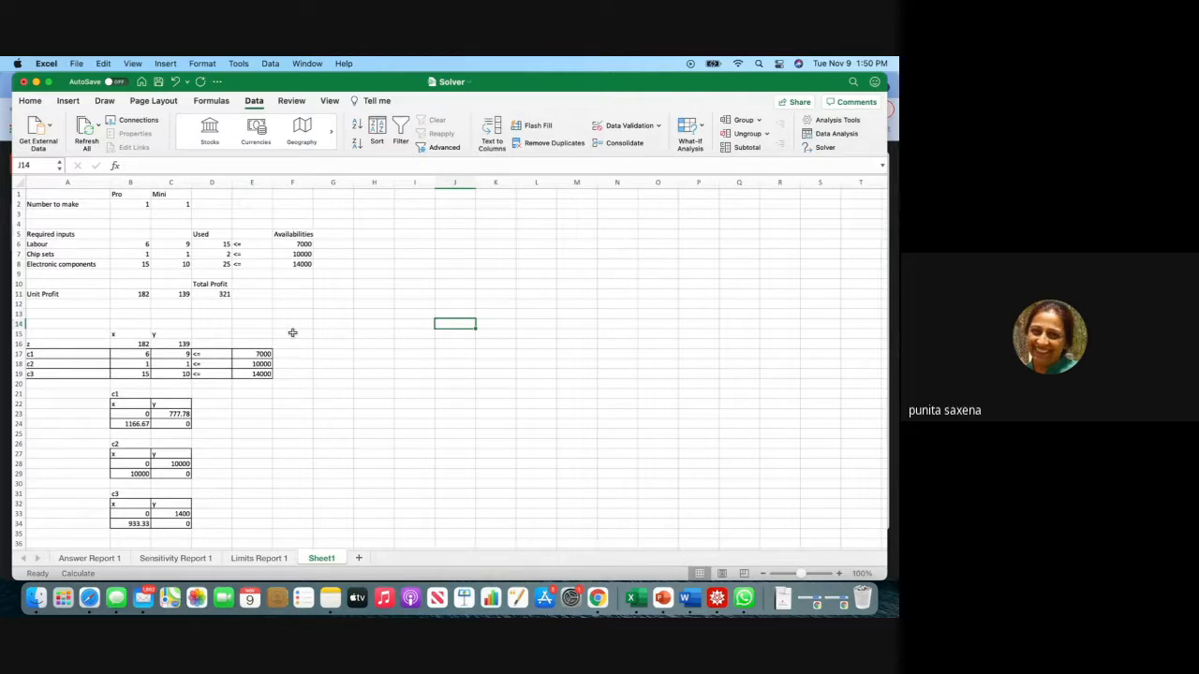
# Reset the number to make to 0 for both Pro and Mini.
pyautogui.click(136, 207)
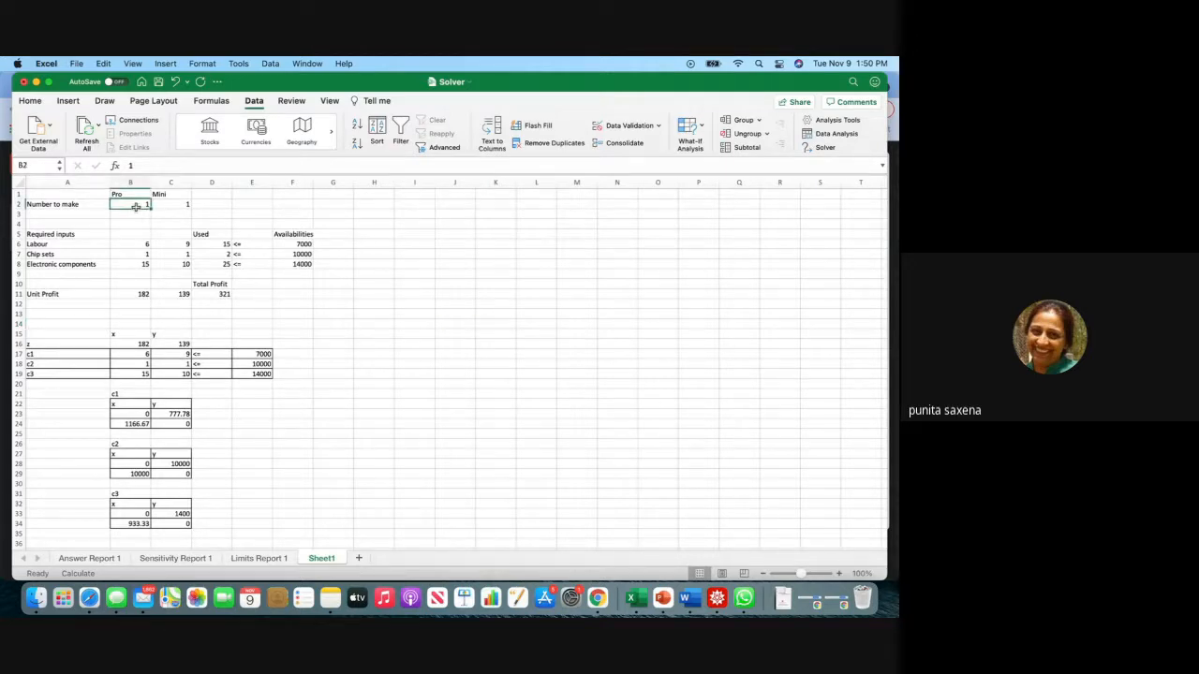
pyautogui.write('0')
pyautogui.click(173, 205)
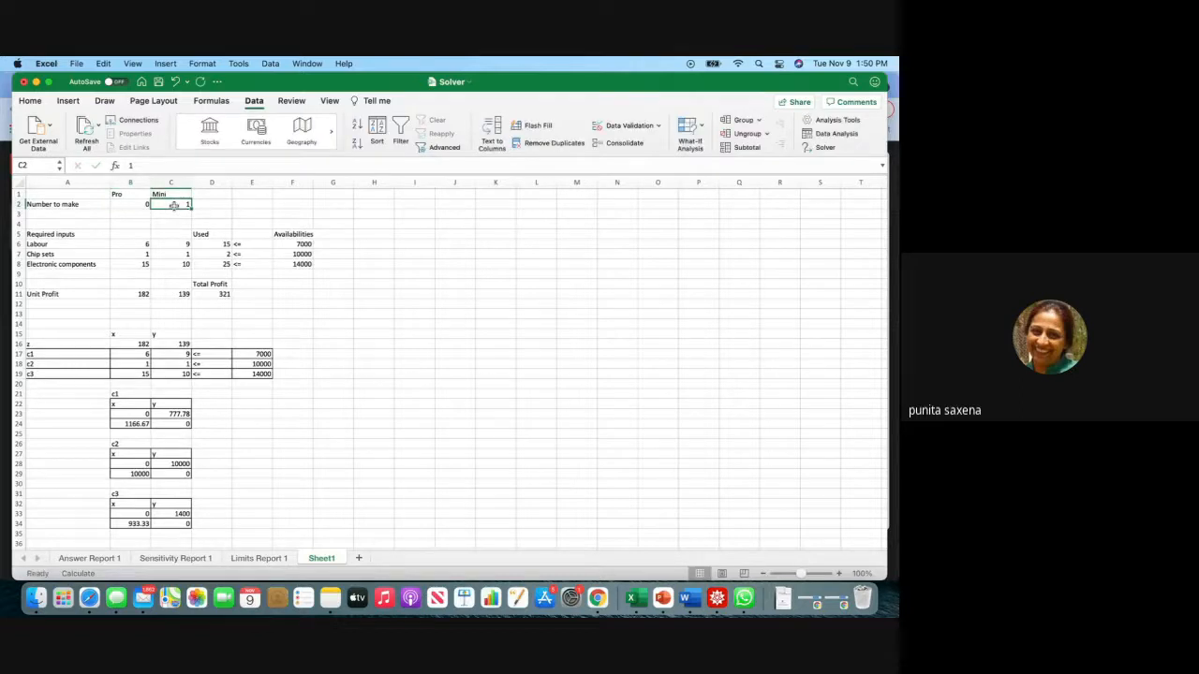
pyautogui.write('0')
# Re-enter the Used formulas for Labour, Chip sets and Electronic components in D6:D8 to recalculate them.
pyautogui.doubleClick(214, 245)
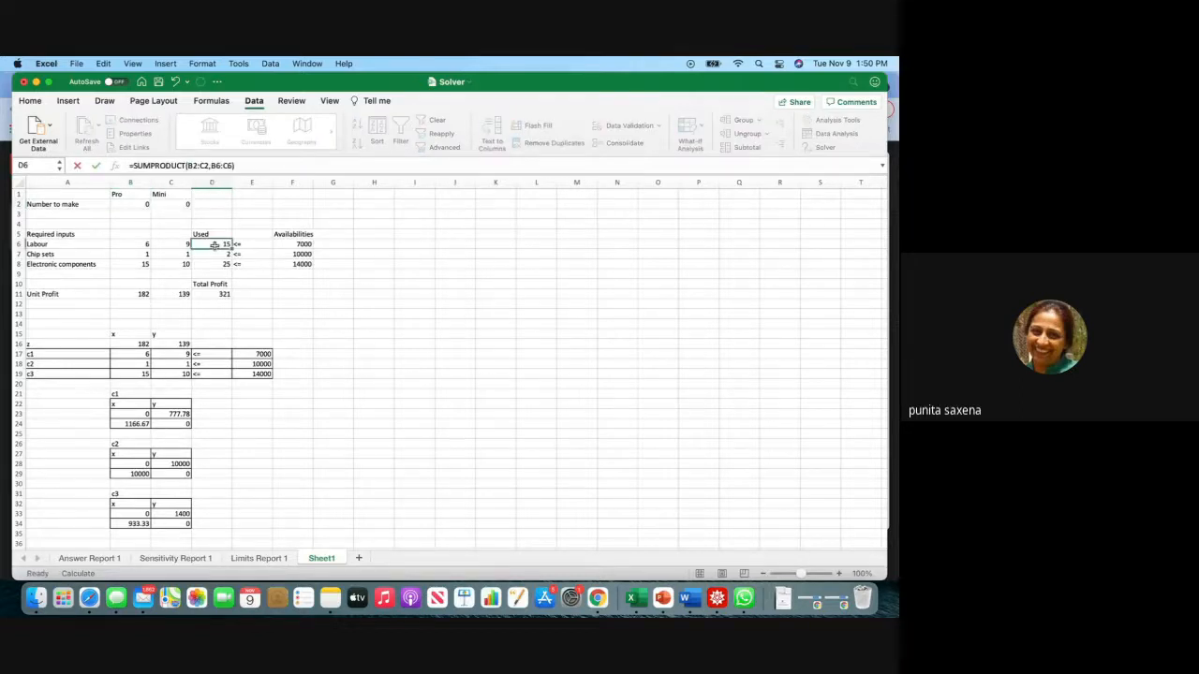
pyautogui.click(242, 166)
pyautogui.press('Return')
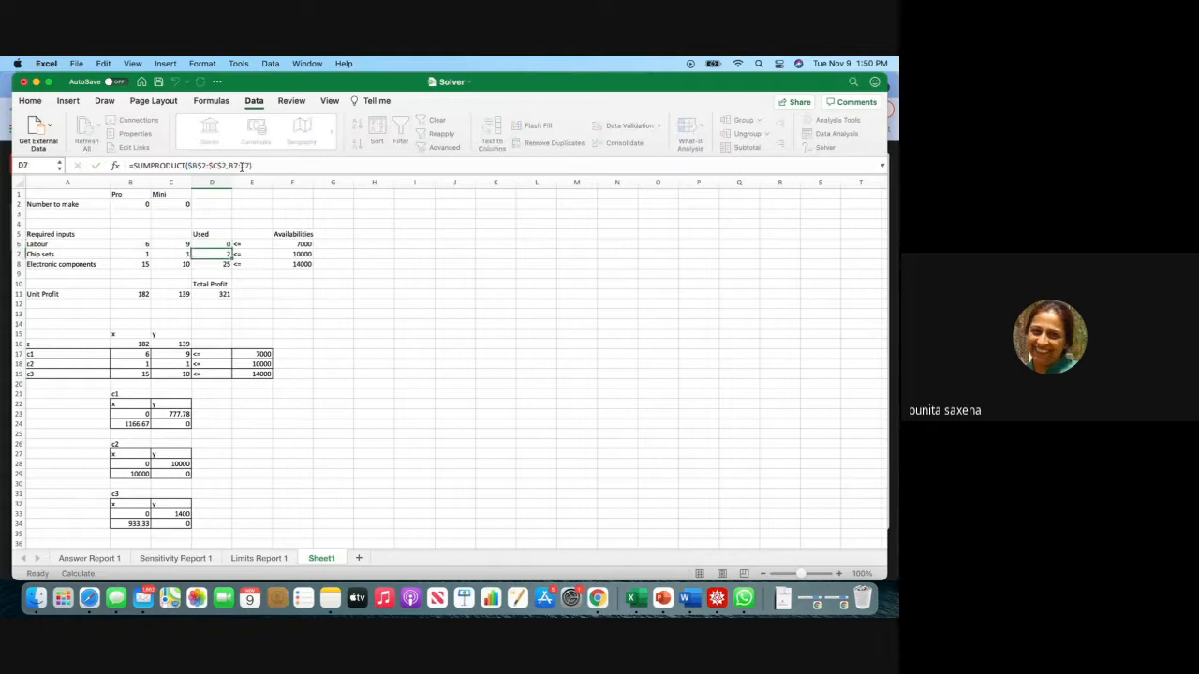
pyautogui.click(270, 165)
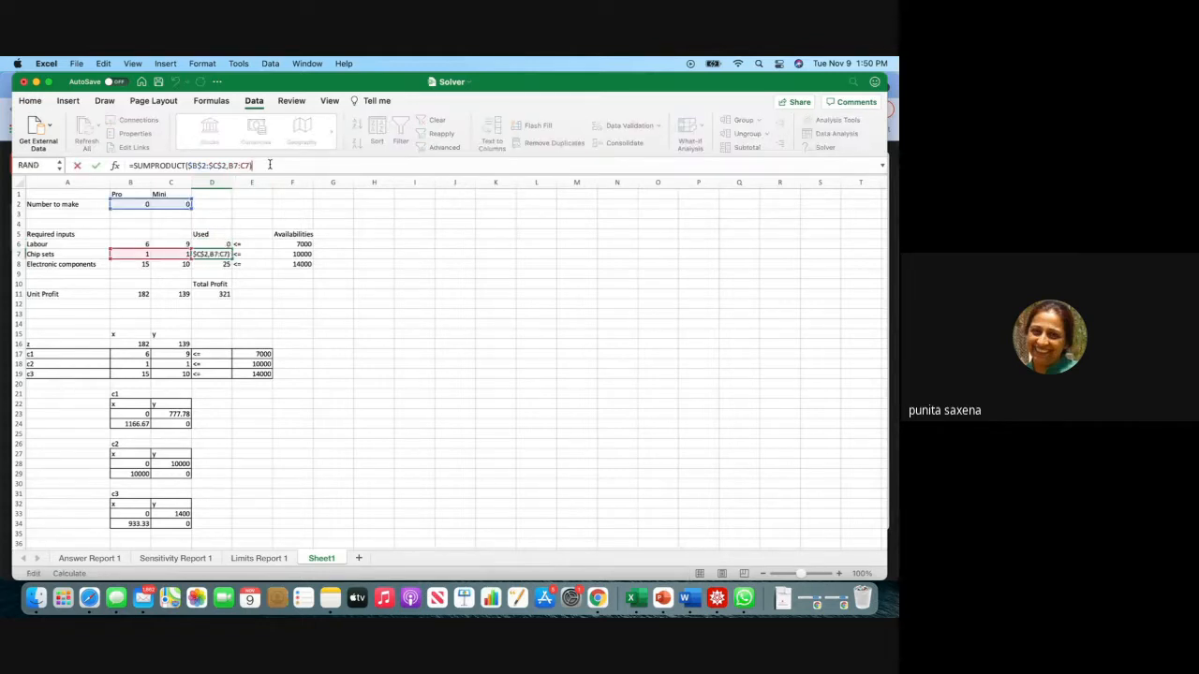
pyautogui.press('Return')
pyautogui.click(270, 165)
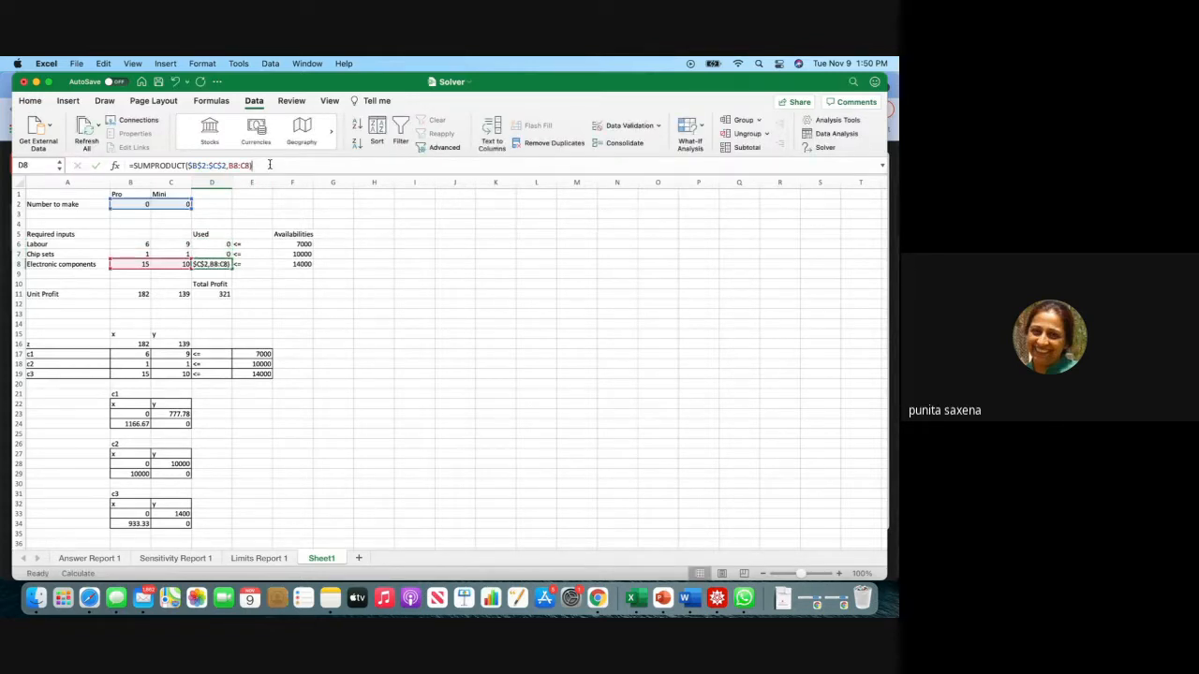
pyautogui.press('Return')
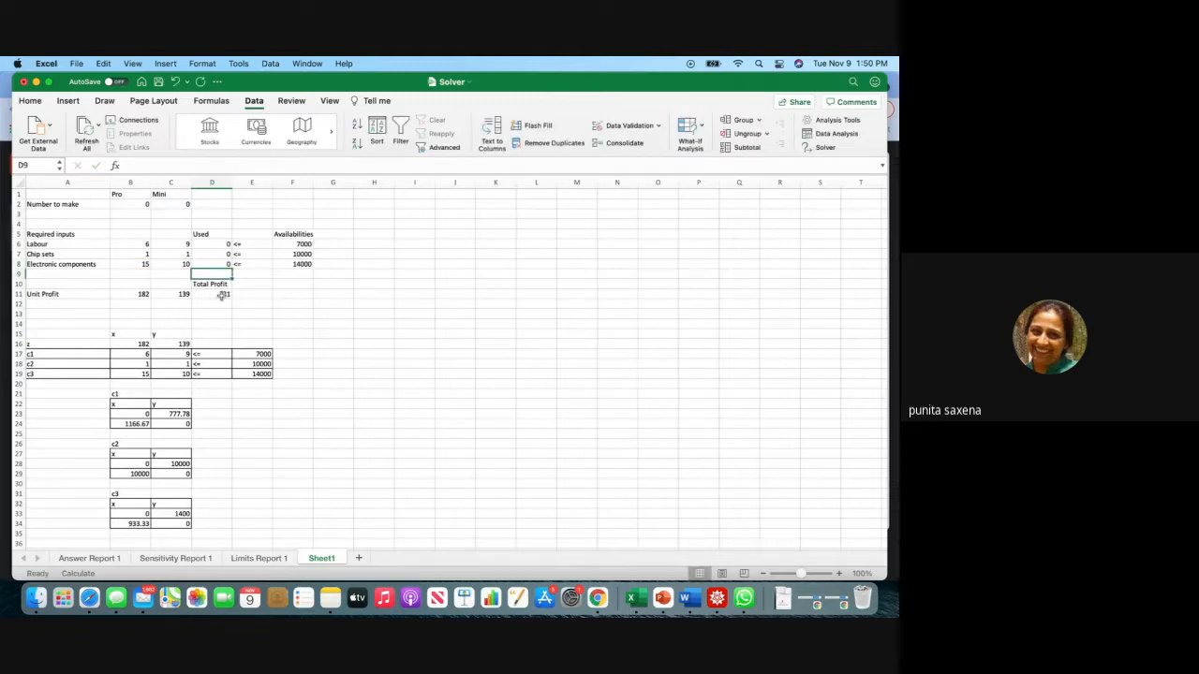
# Recalculate the Total Profit in D11 by re-entering its SUMPRODUCT formula.
pyautogui.click(227, 296)
pyautogui.click(250, 165)
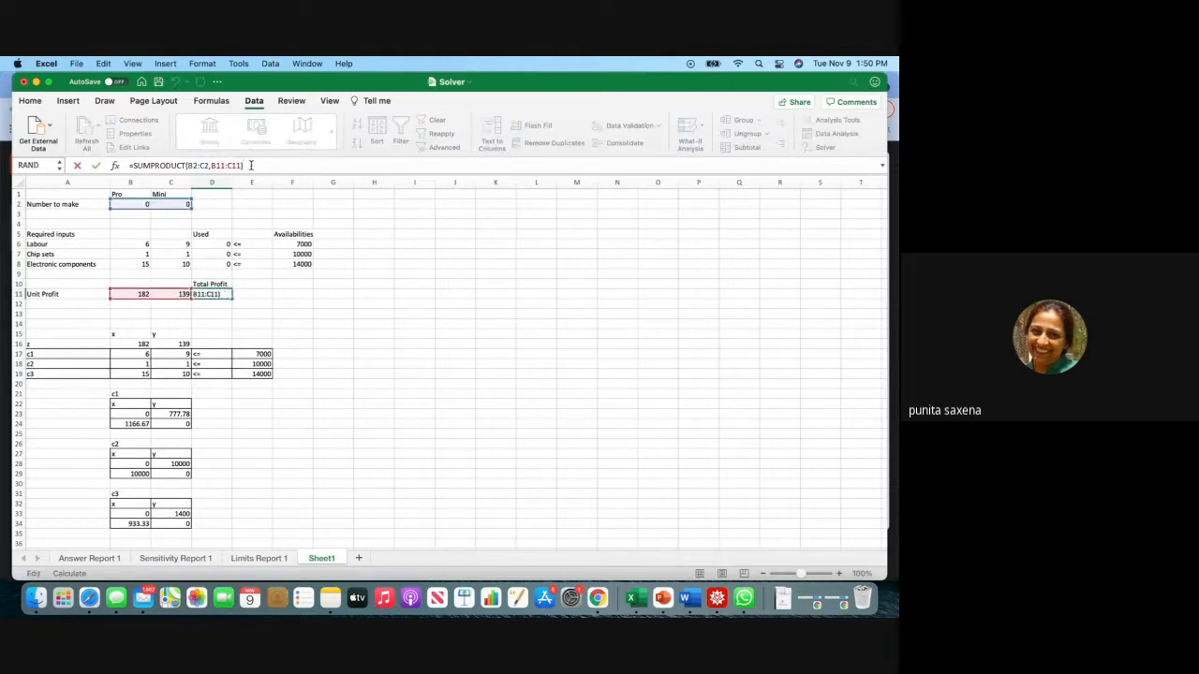
pyautogui.press('Return')
pyautogui.click(450, 365)
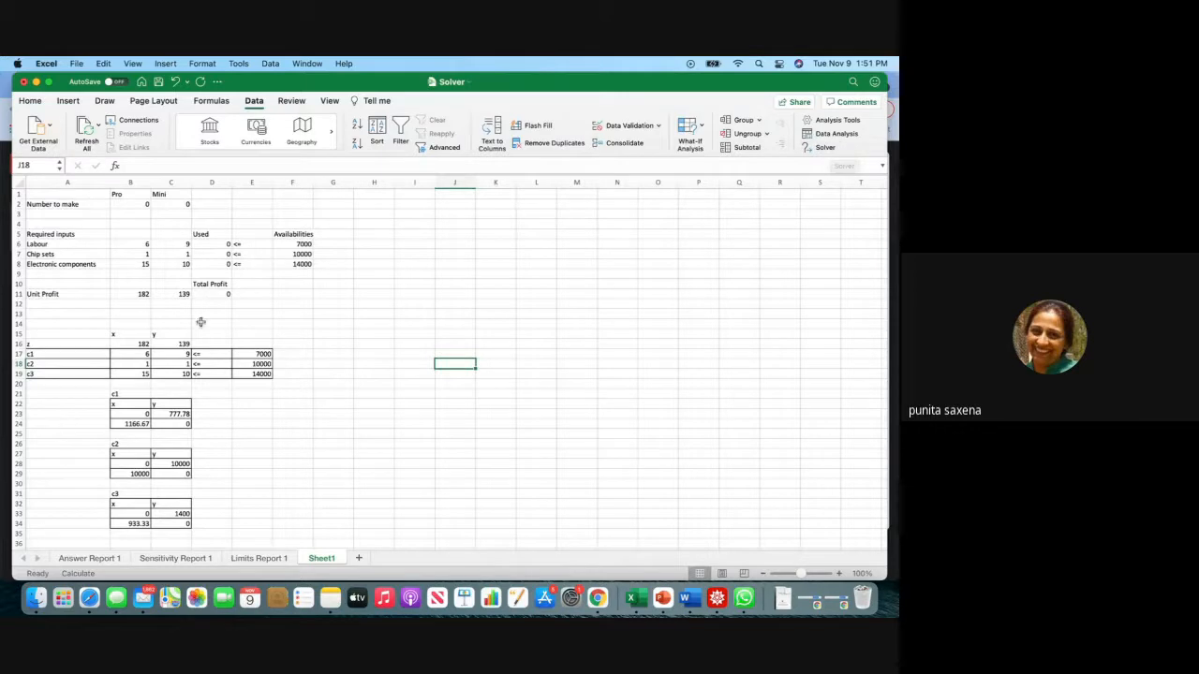
# Open Solver, set the objective to the Total Profit cell D11 and review the changing variable cells.
pyautogui.click(213, 294)
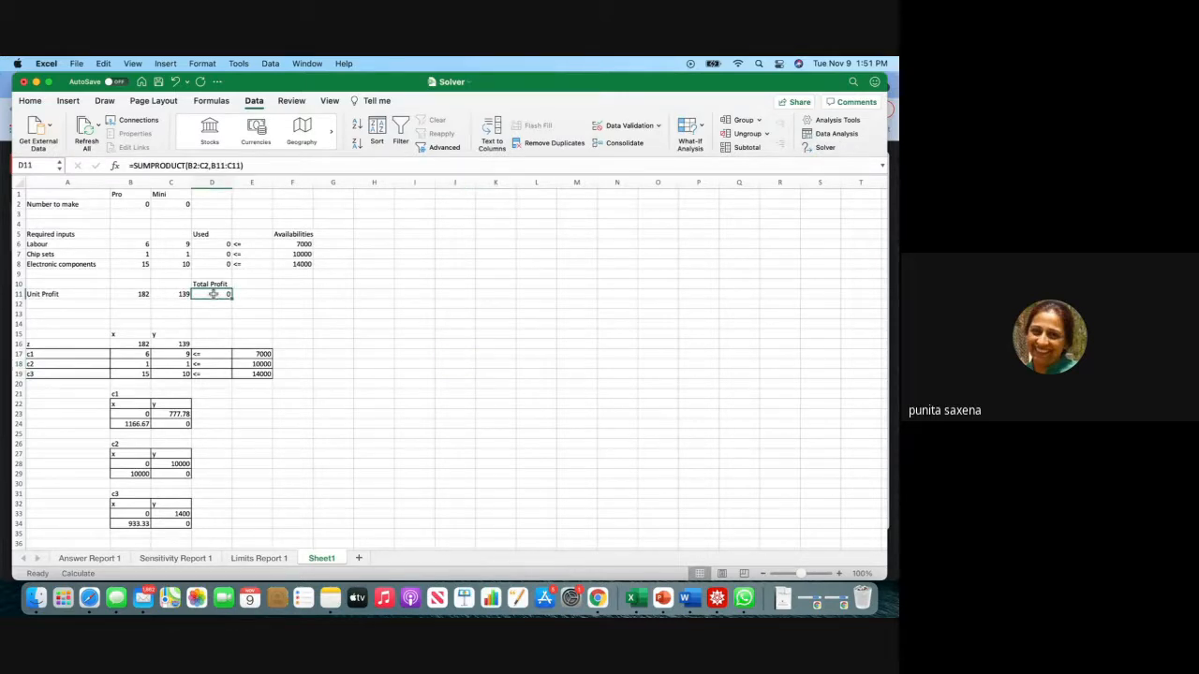
pyautogui.click(828, 148)
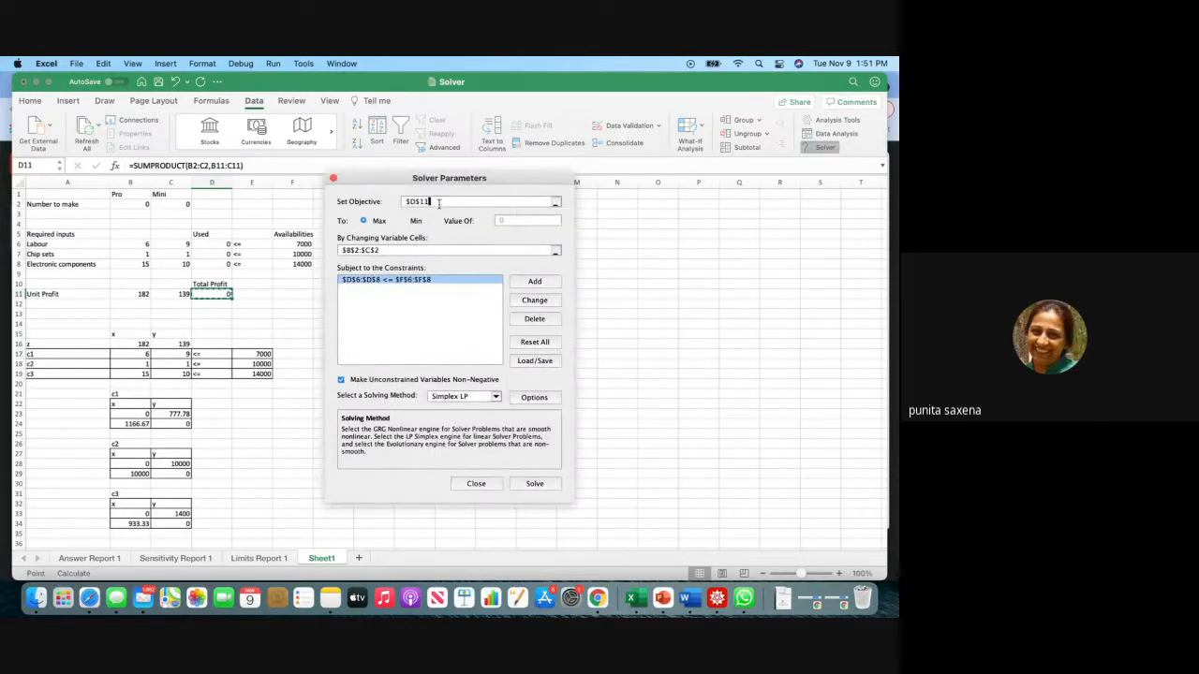
pyautogui.click(215, 293)
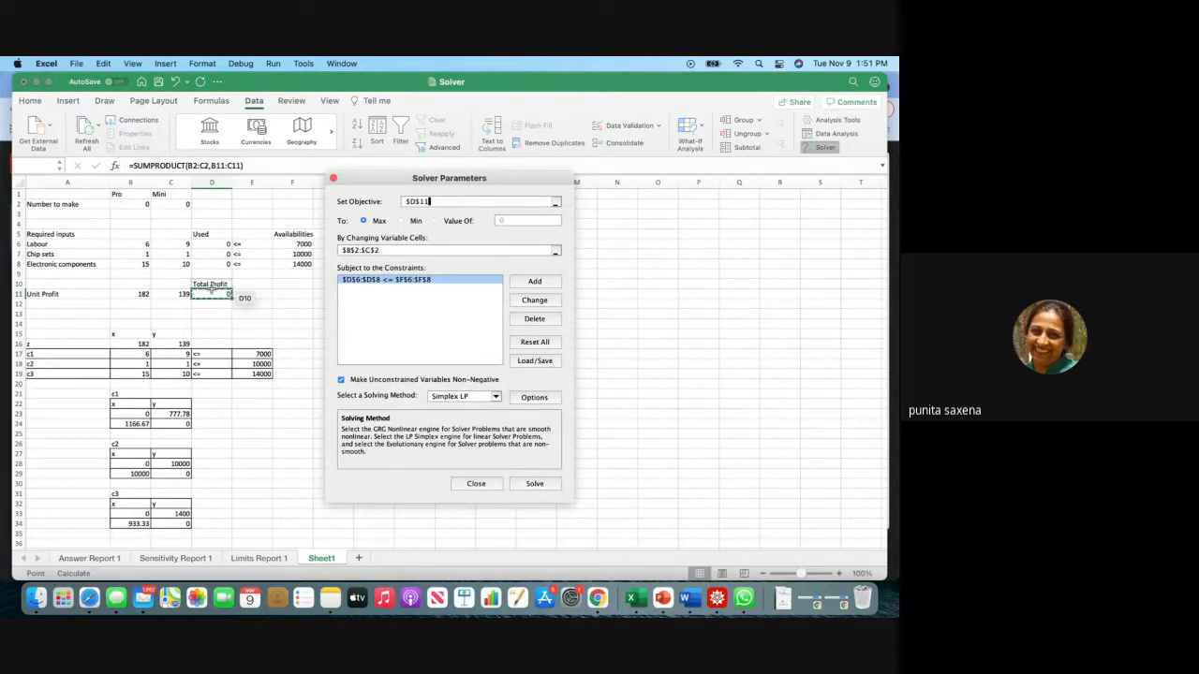
pyautogui.click(210, 294)
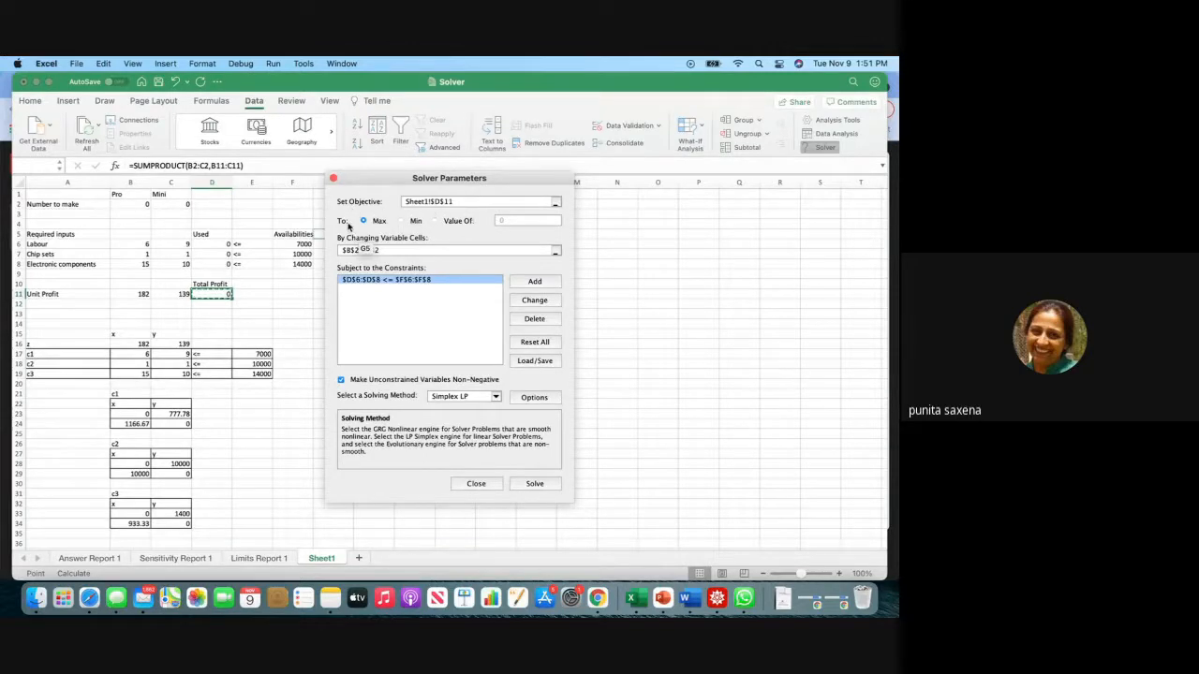
pyautogui.click(402, 254)
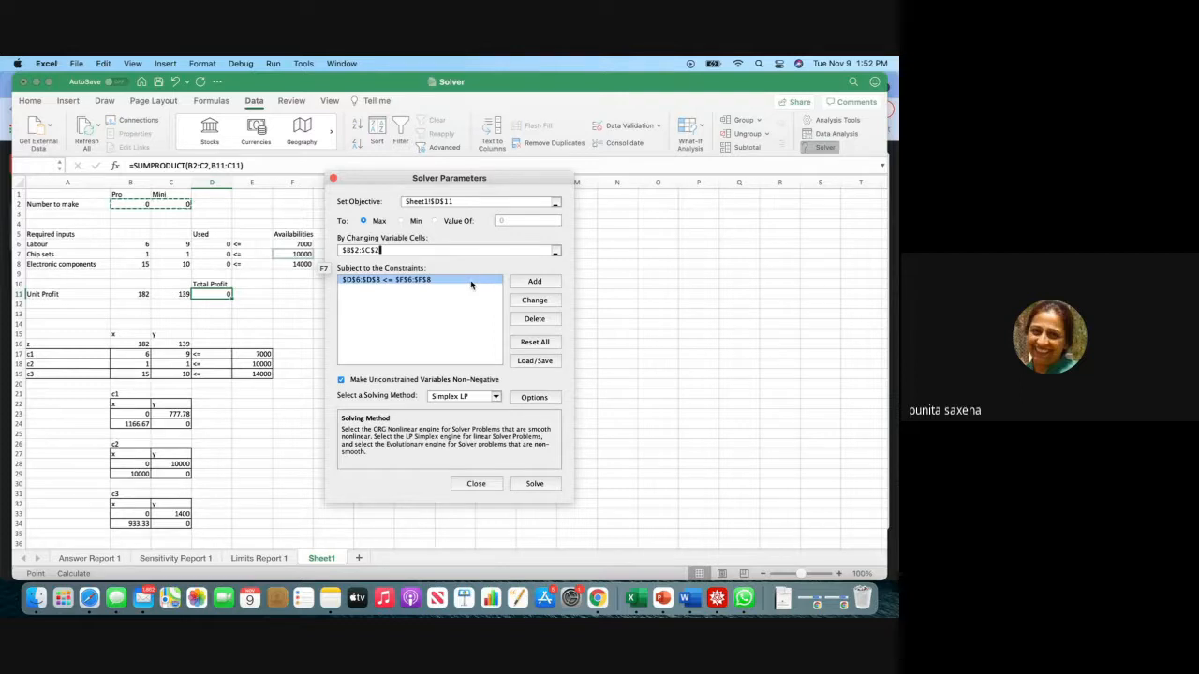
pyautogui.click(432, 318)
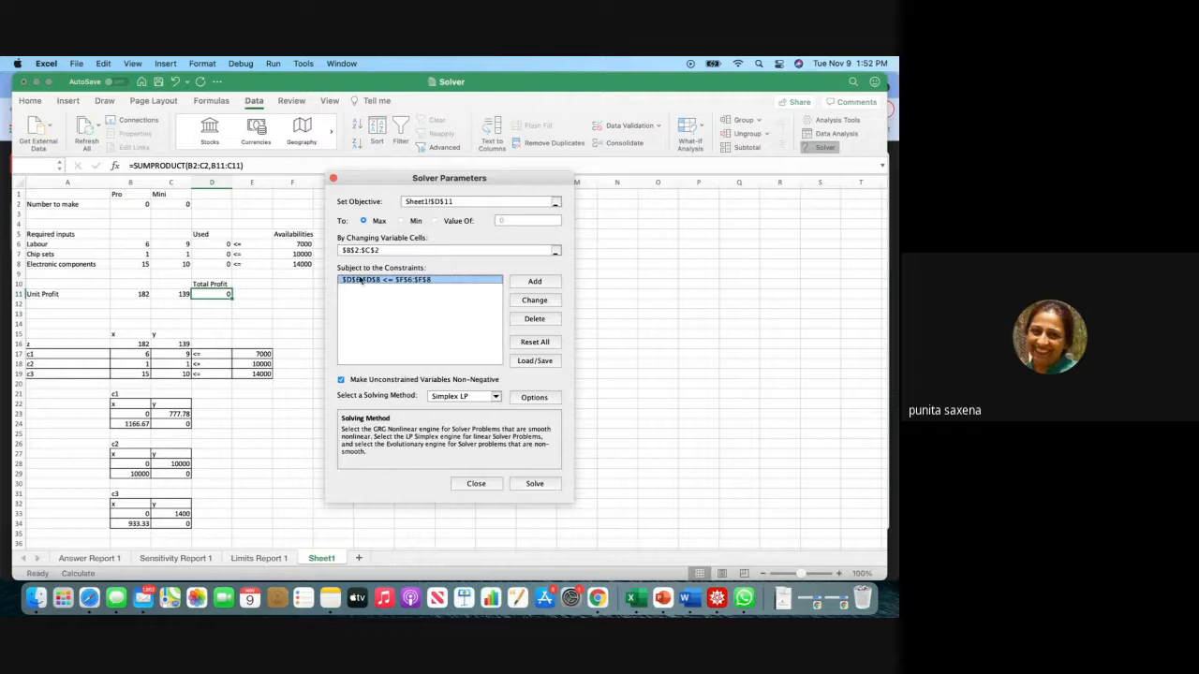
# Add a Solver constraint requiring the Used amounts D6:D8 to be <= the Availabilities F6:F8.
pyautogui.click(532, 284)
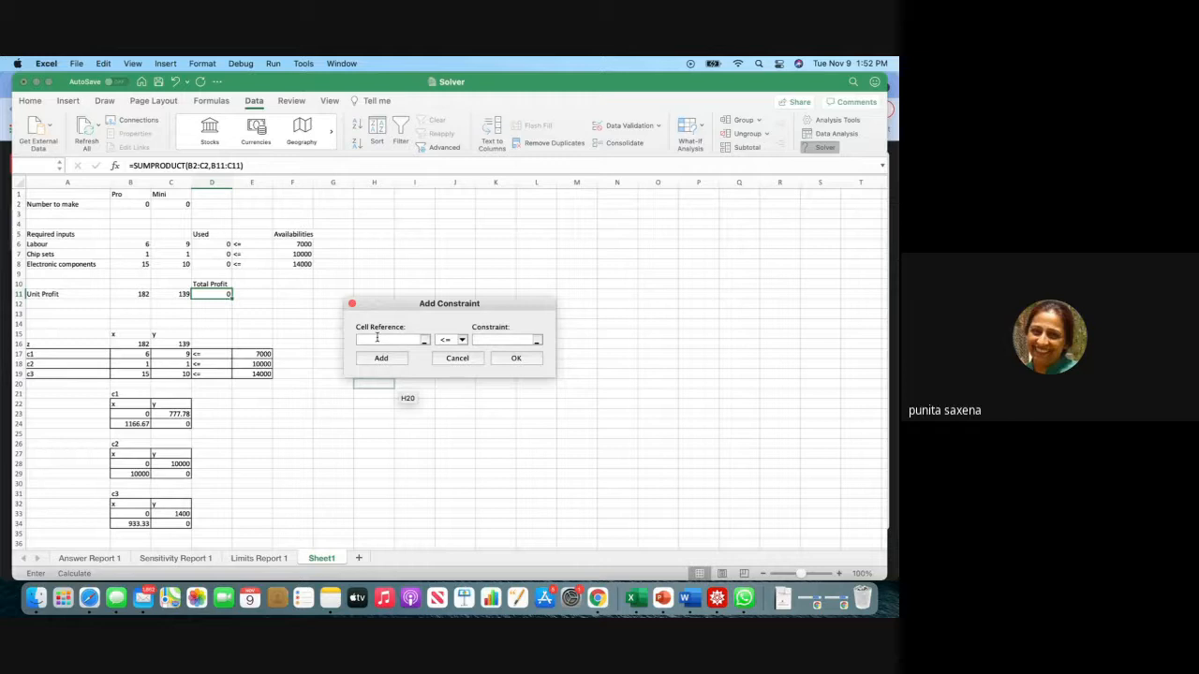
pyautogui.moveTo(213, 245)
pyautogui.mouseDown()
pyautogui.moveTo(235, 260)
pyautogui.moveTo(218, 262)
pyautogui.mouseUp()
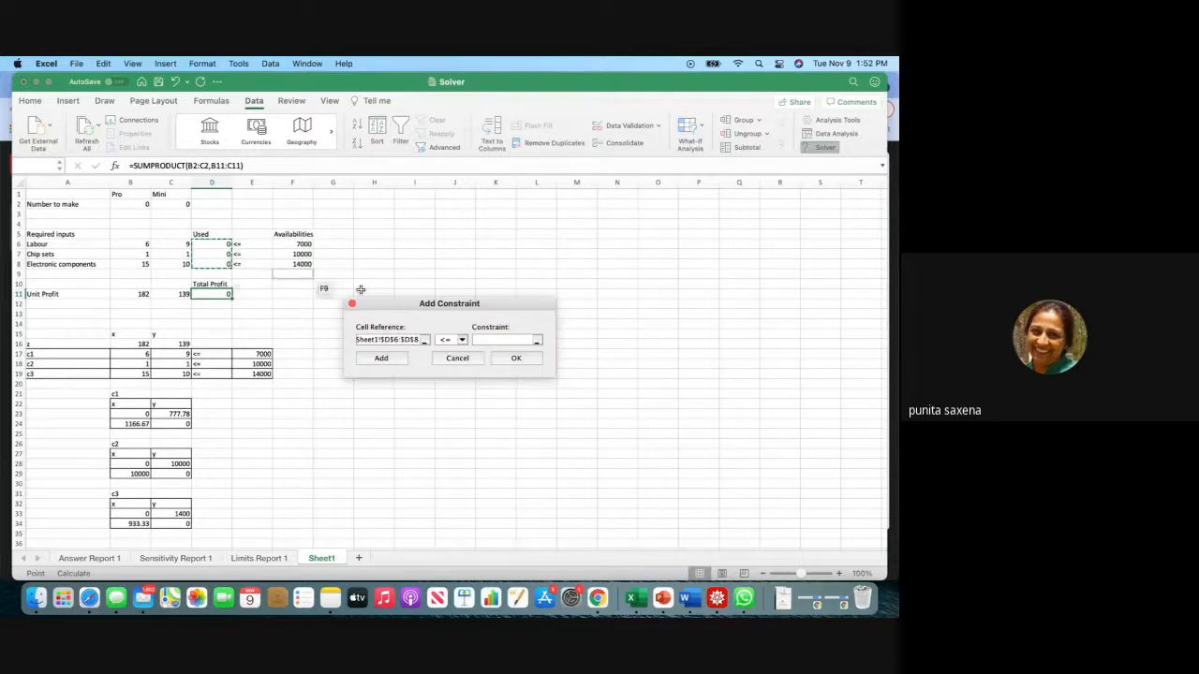
pyautogui.click(490, 341)
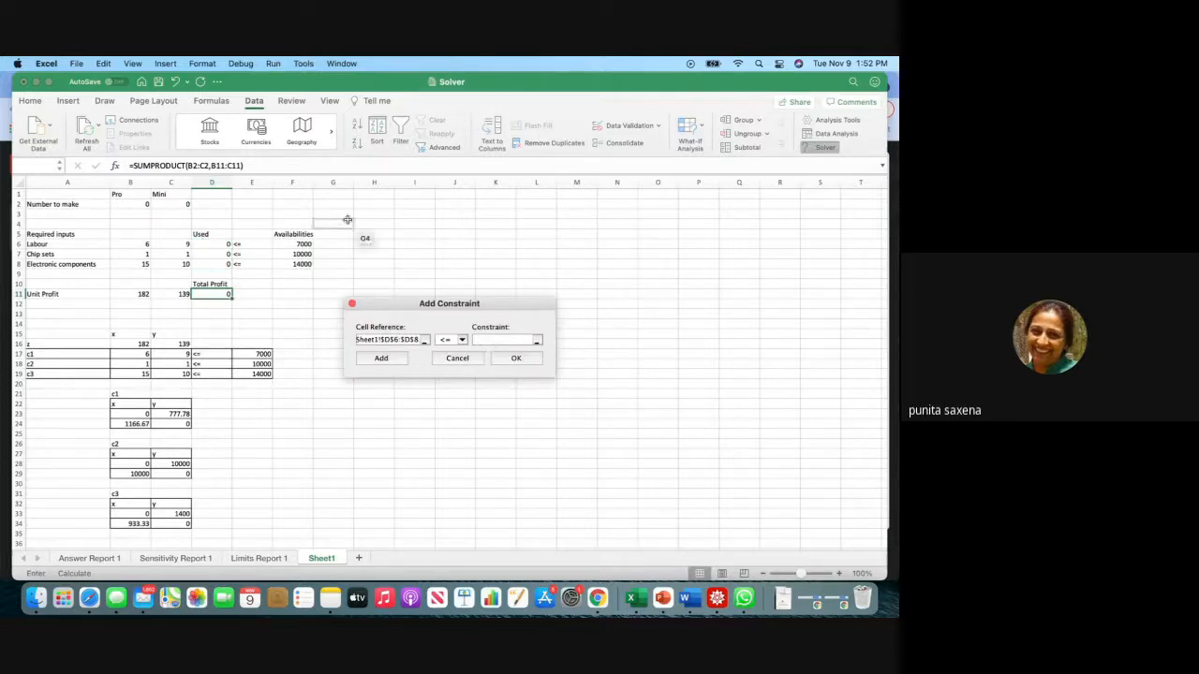
pyautogui.moveTo(303, 244); pyautogui.dragTo(303, 266)
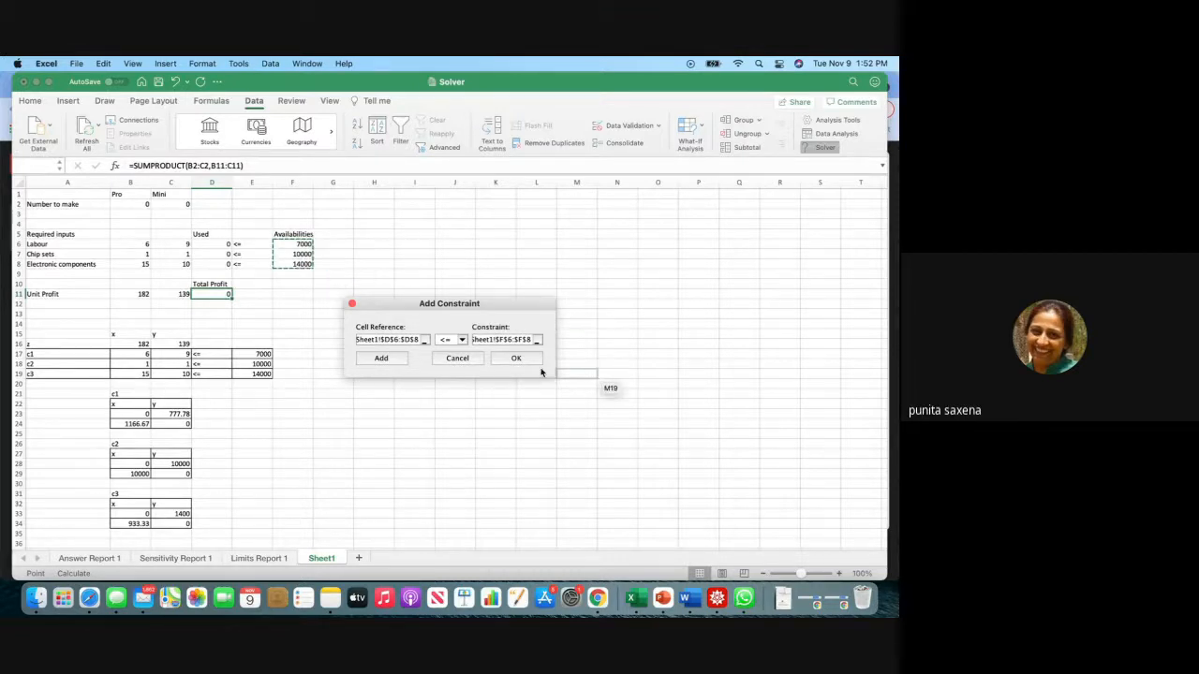
pyautogui.click(516, 358)
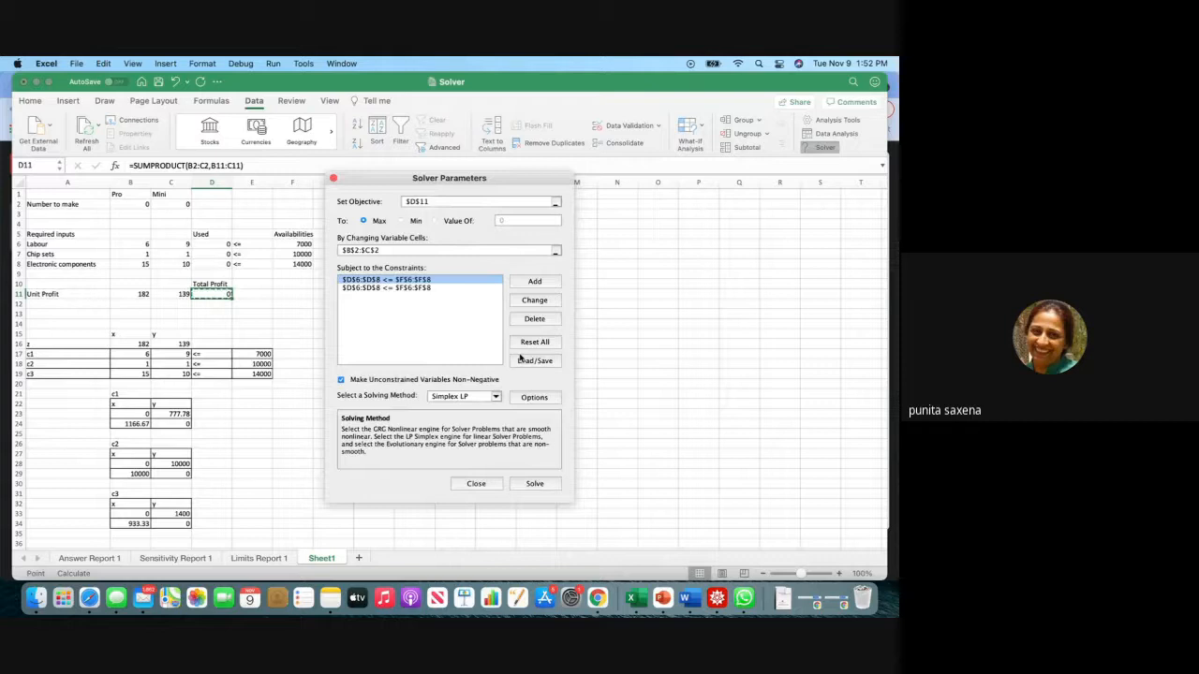
# Delete one of the two identical constraints from the Solver model.
pyautogui.click(437, 287)
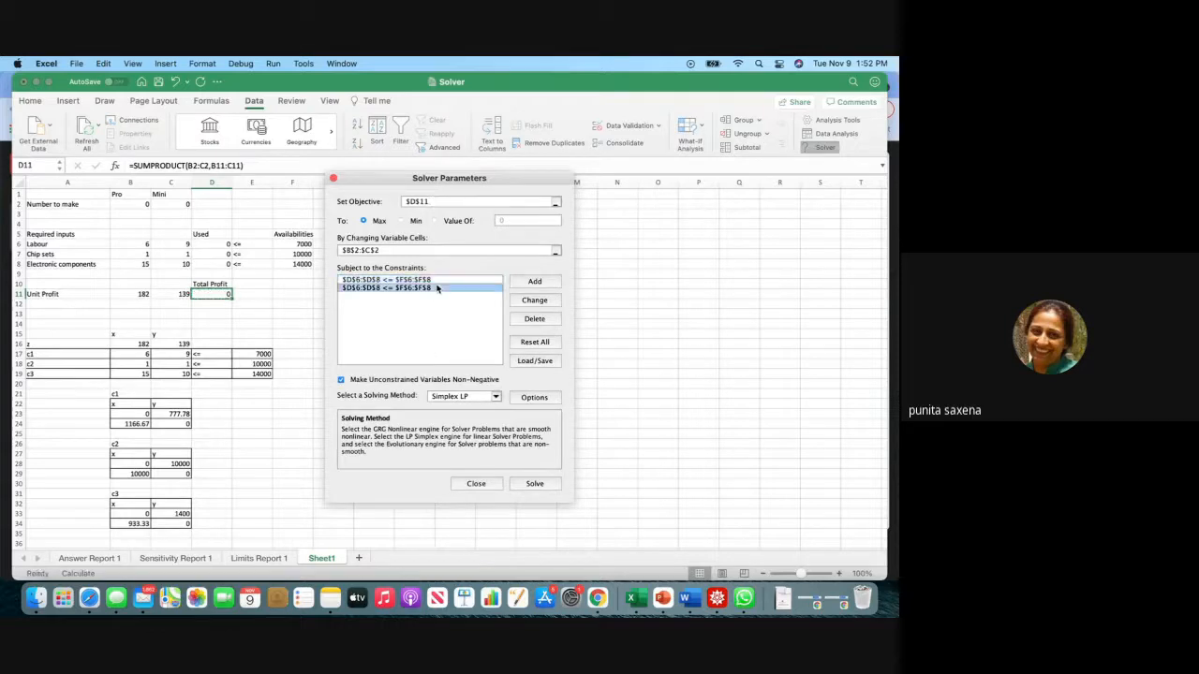
pyautogui.press('Up')
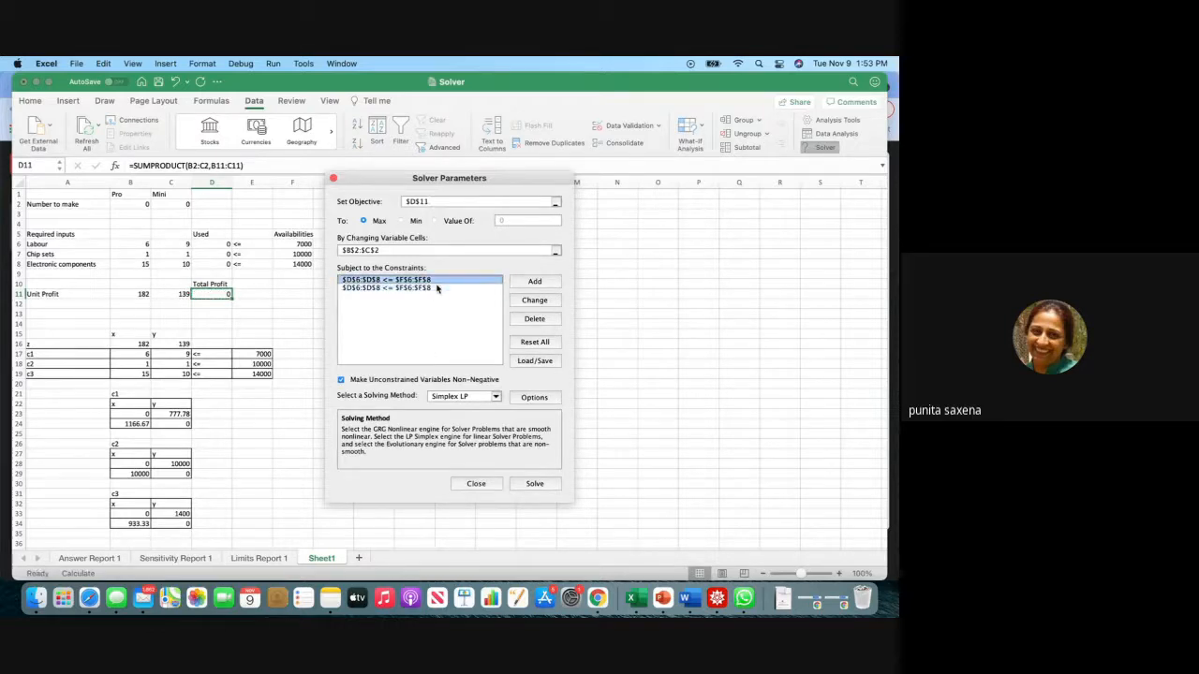
pyautogui.click(526, 320)
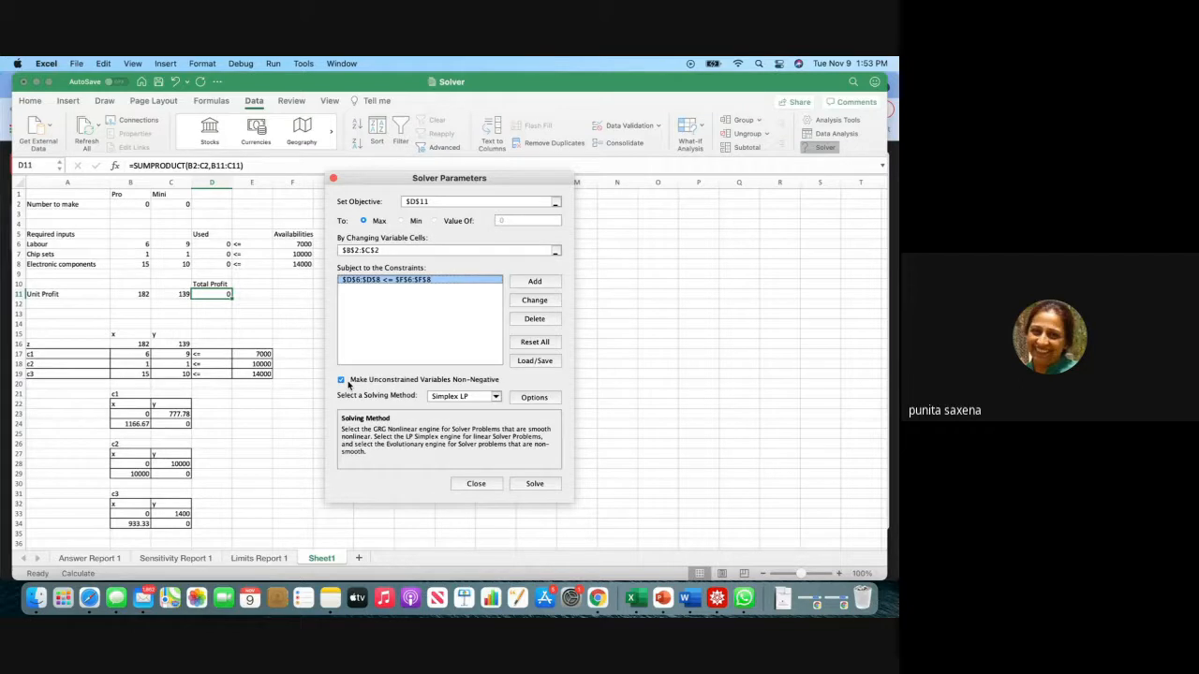
# Choose Simplex LP as the solving method and solve the model.
pyautogui.click(496, 398)
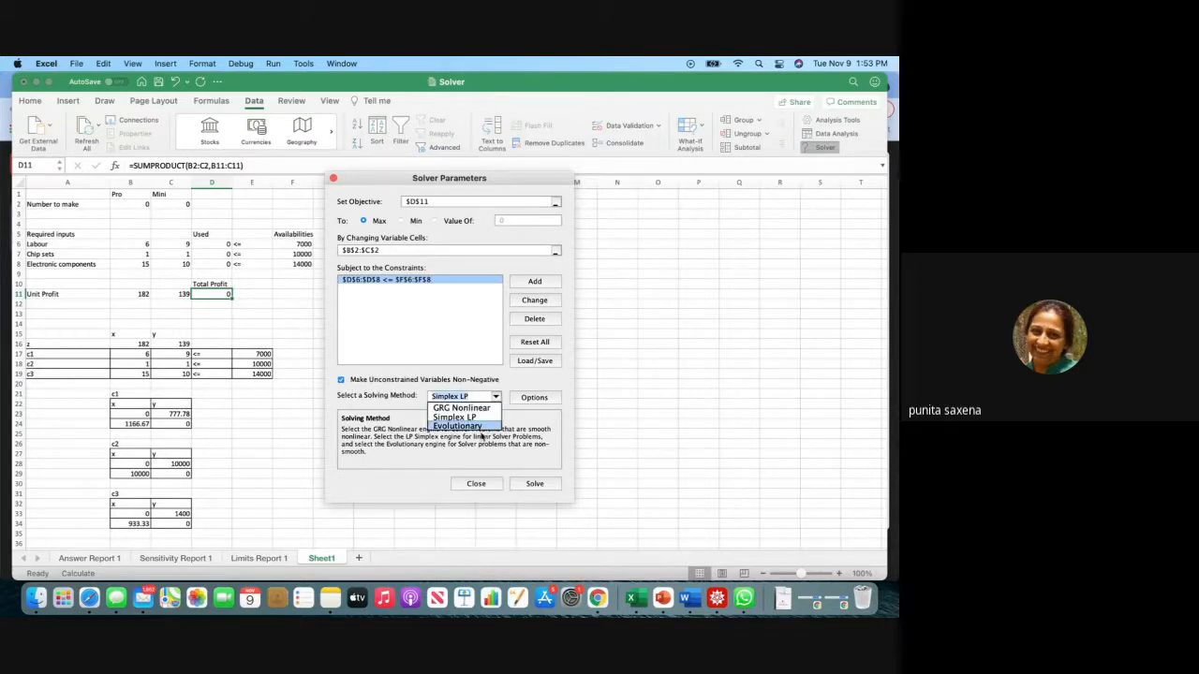
pyautogui.click(477, 419)
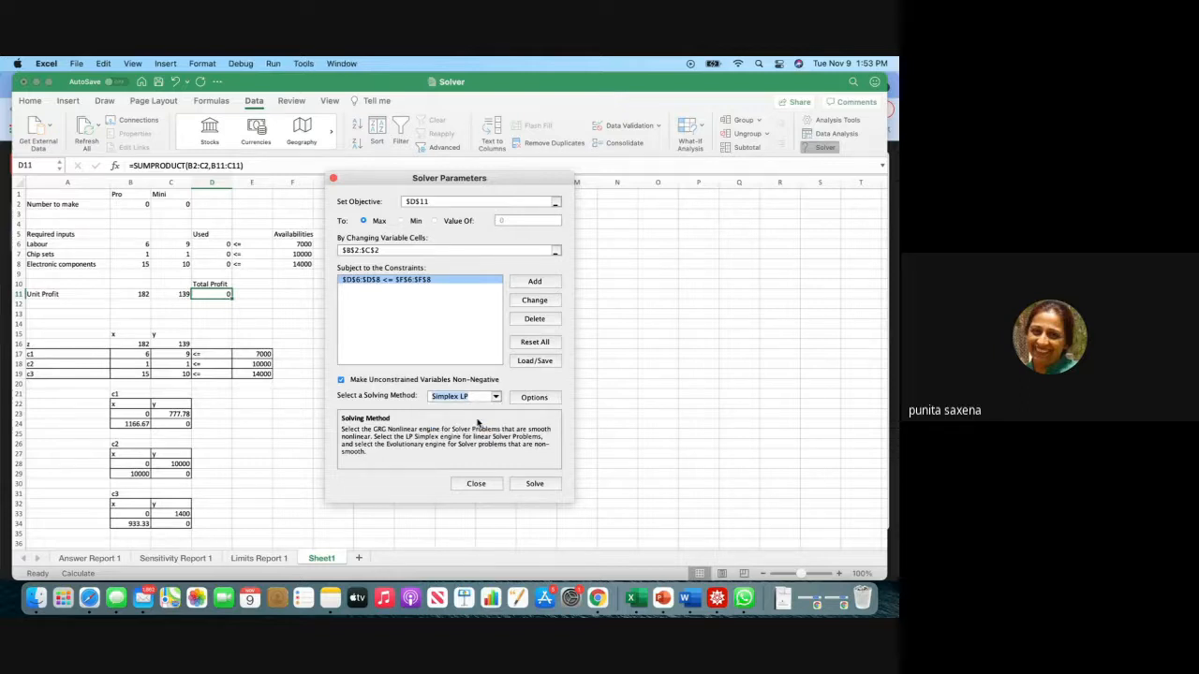
pyautogui.click(537, 484)
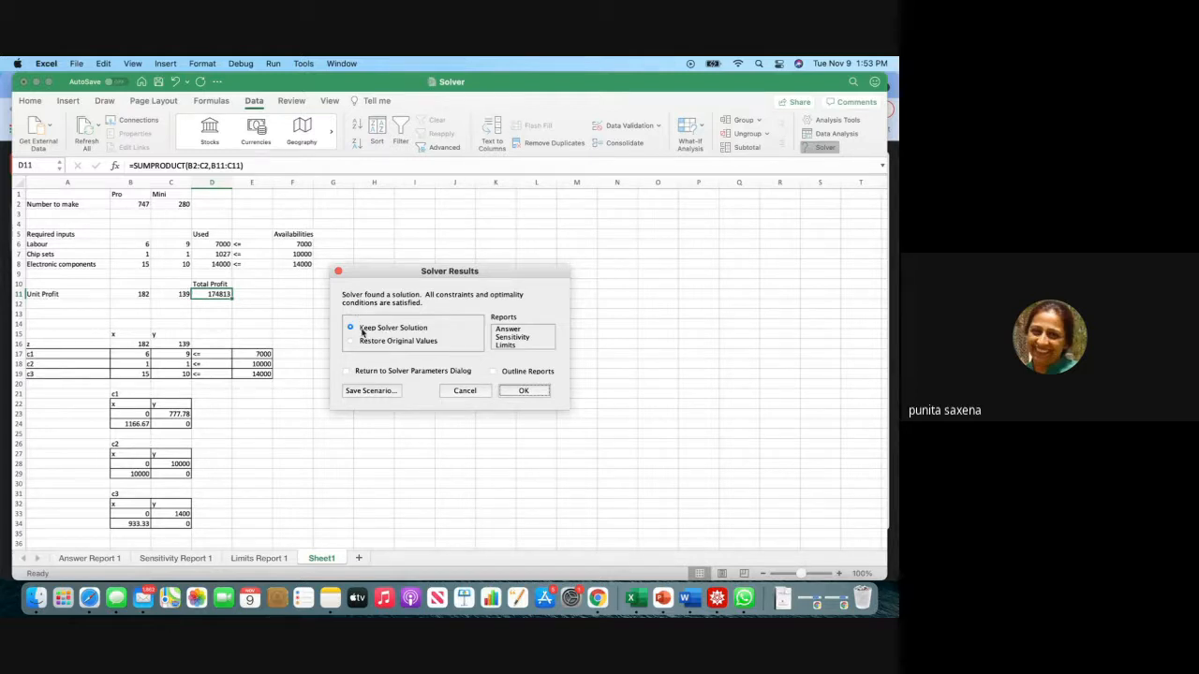
# Keep the Solver solution and generate the Answer, Sensitivity and Limits reports.
pyautogui.click(517, 331)
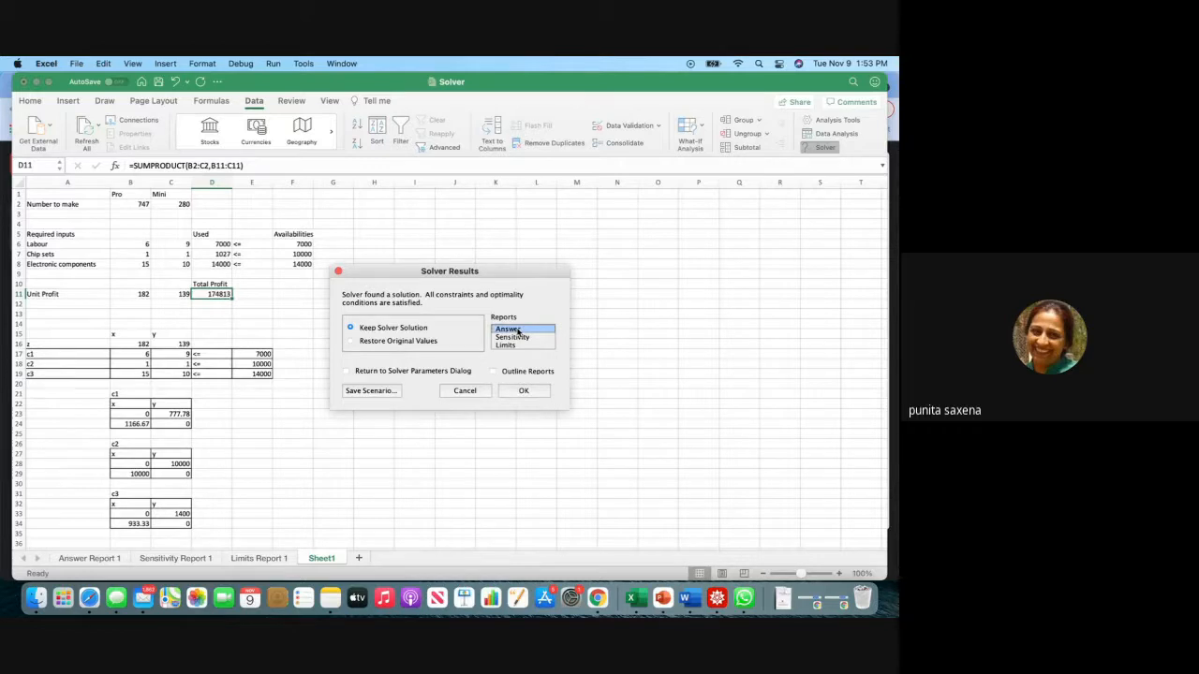
pyautogui.keyDown('shift'); pyautogui.click(519, 339); pyautogui.keyUp('shift')
pyautogui.keyDown('shift'); pyautogui.click(519, 345); pyautogui.keyUp('shift')
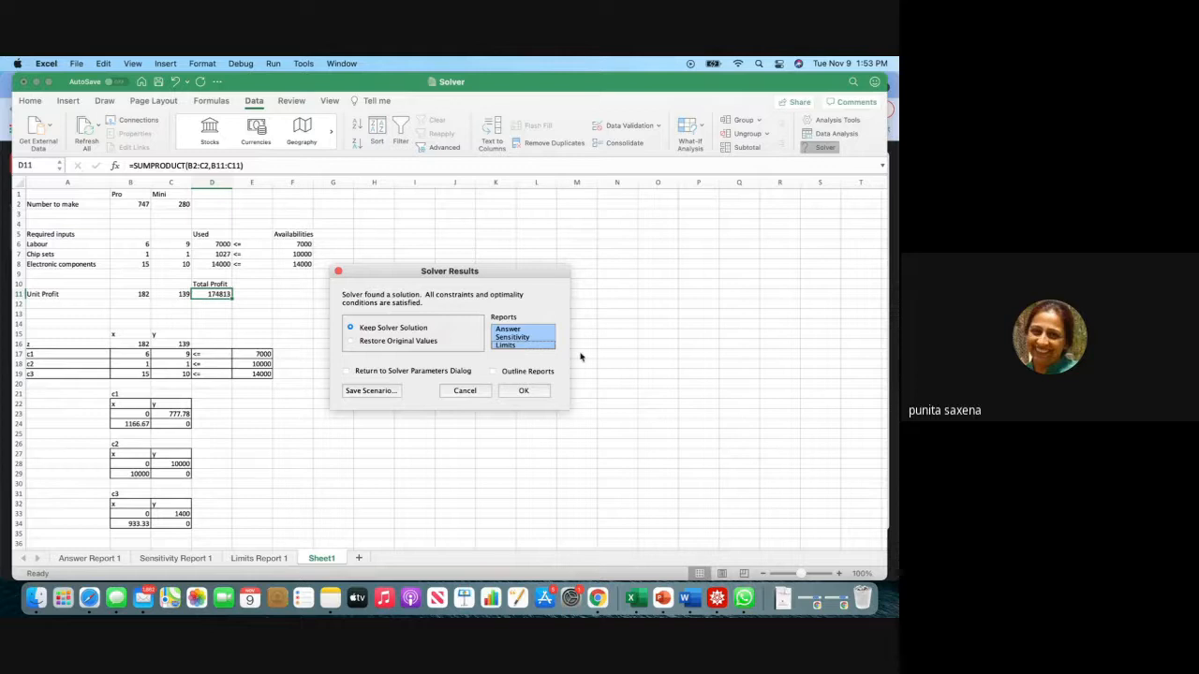
pyautogui.click(525, 392)
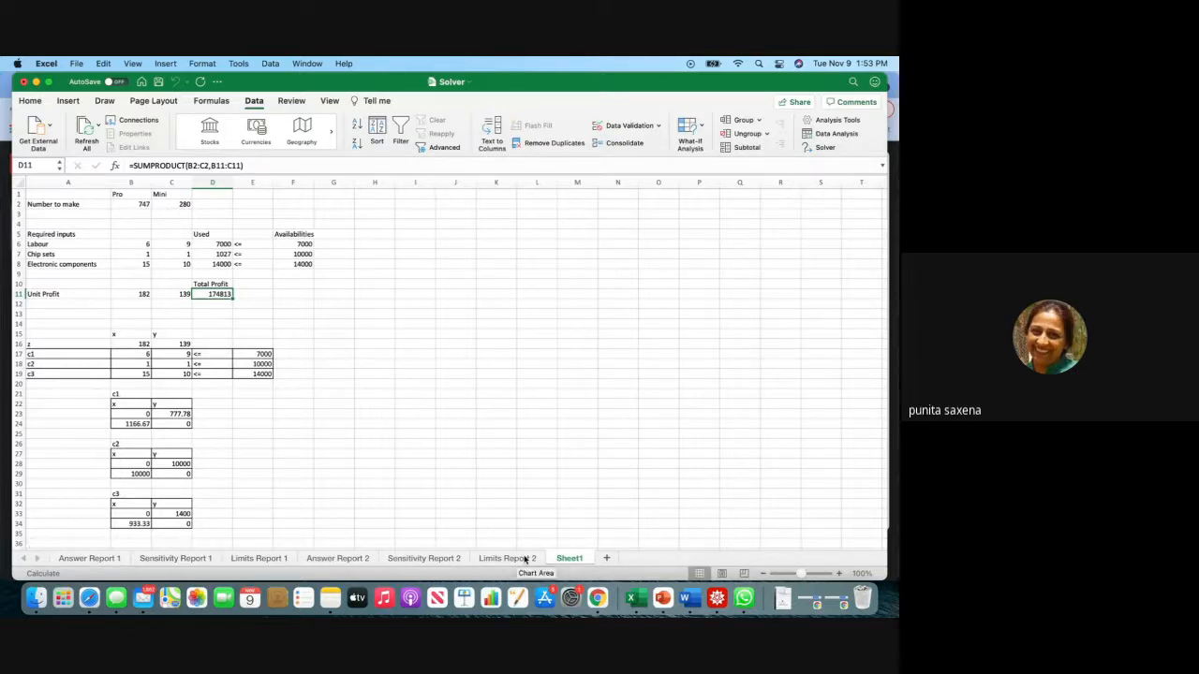
# Examine the solved numbers to make, the total profit and each resource's used amount against its availability.
pyautogui.click(465, 413)
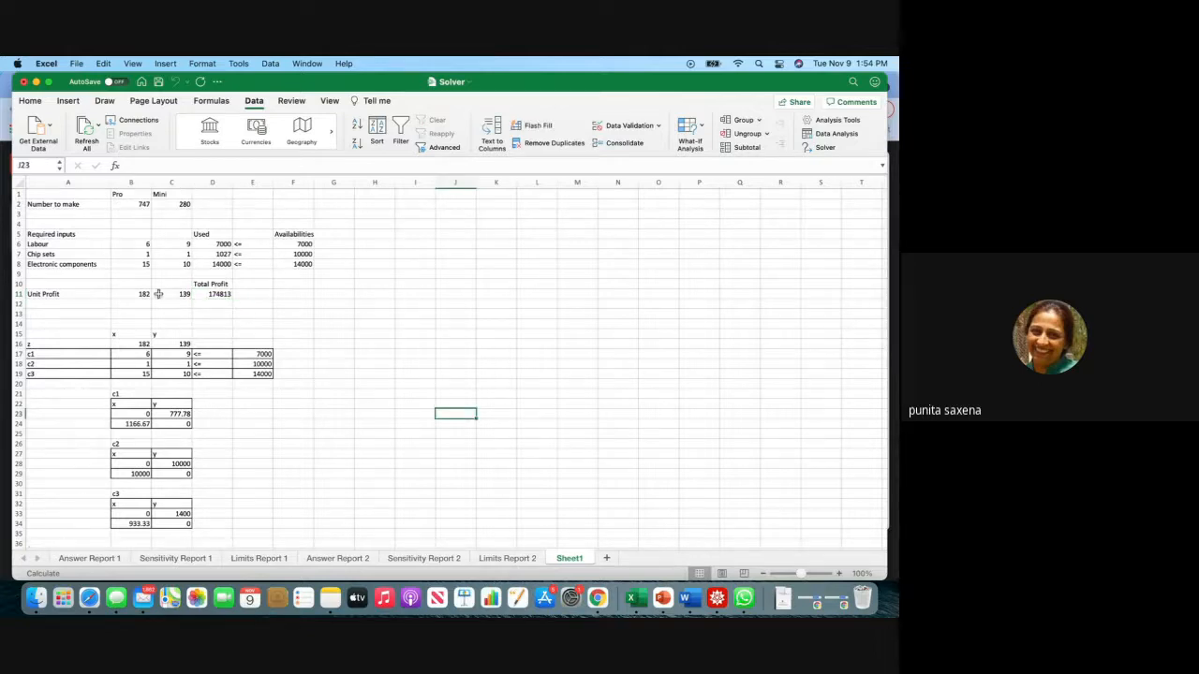
pyautogui.click(138, 204)
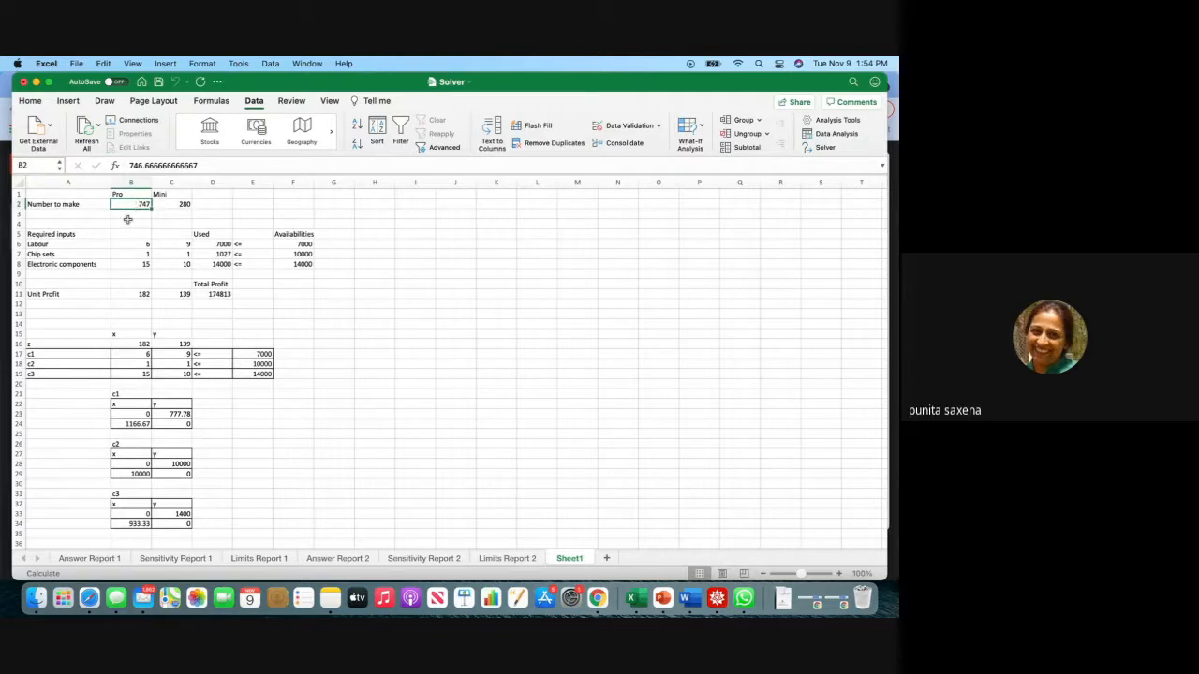
pyautogui.click(163, 206)
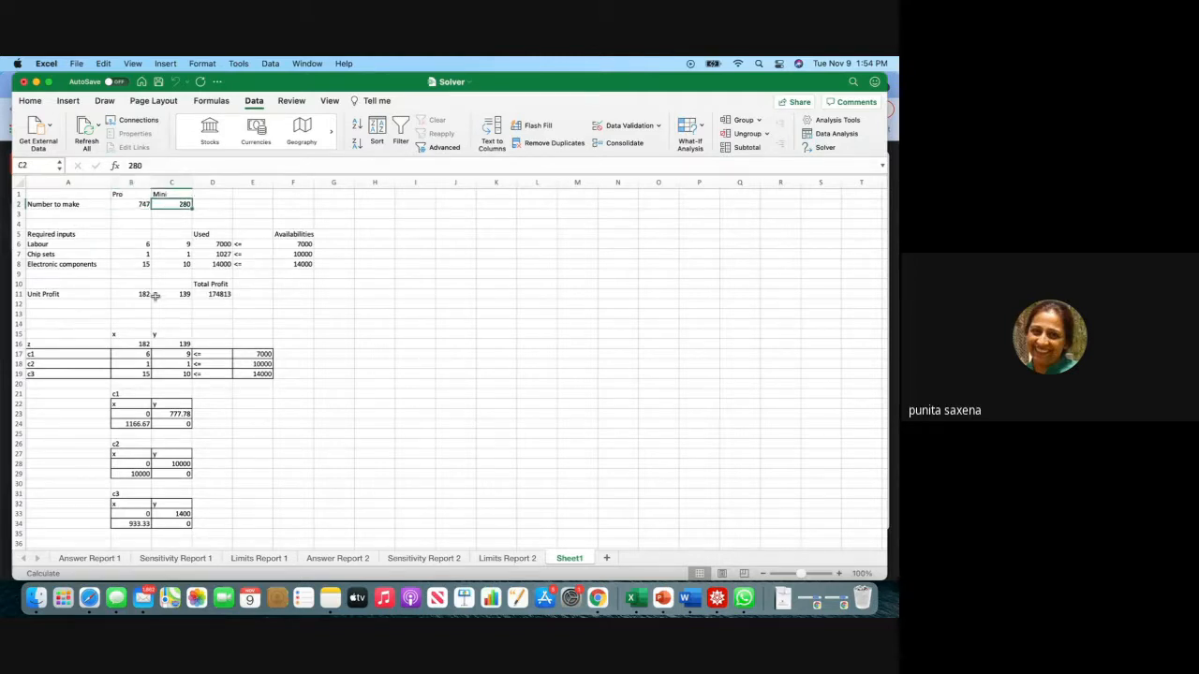
pyautogui.click(219, 296)
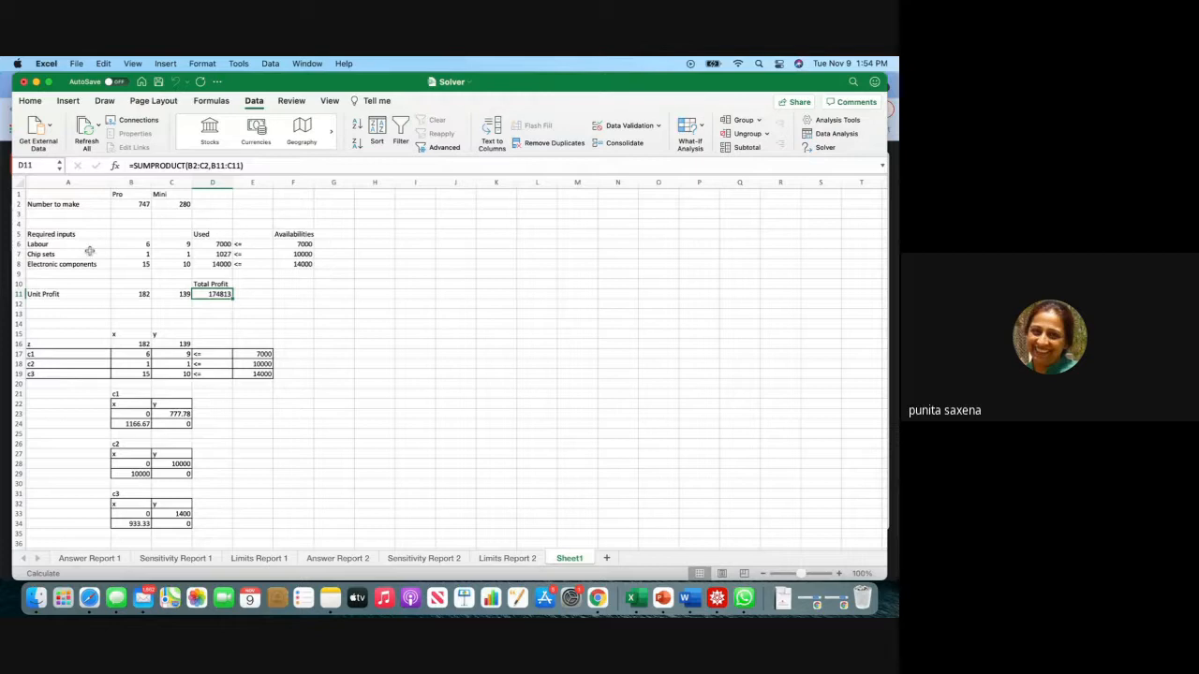
pyautogui.click(226, 244)
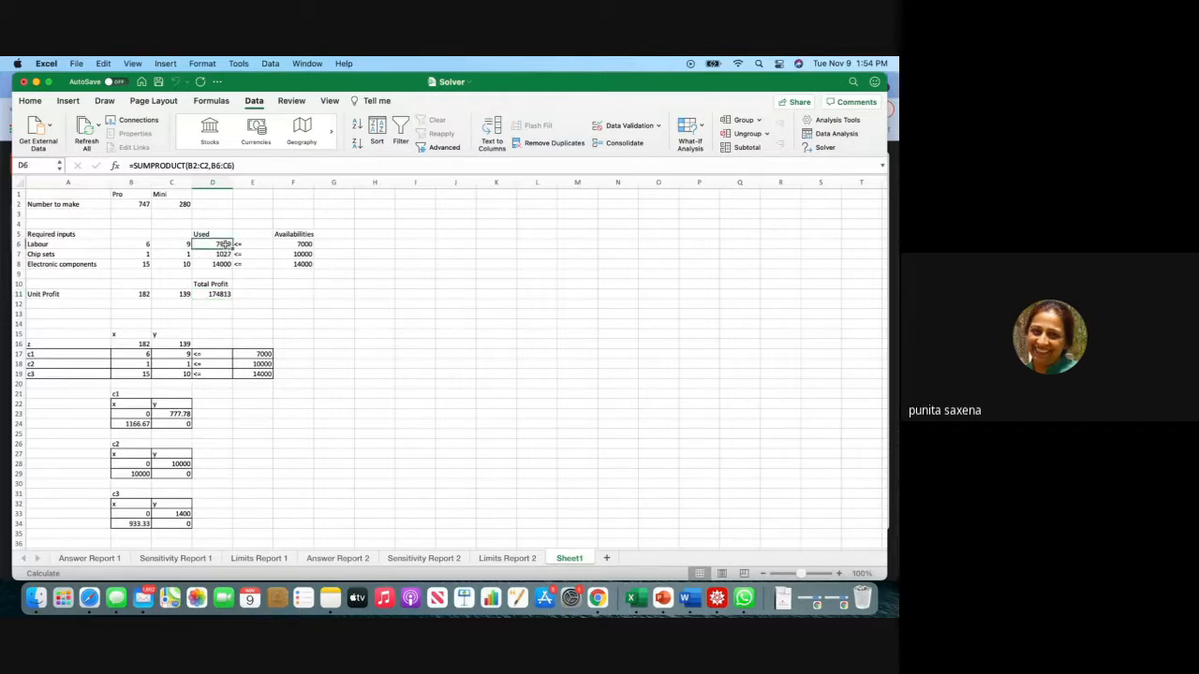
pyautogui.click(288, 244)
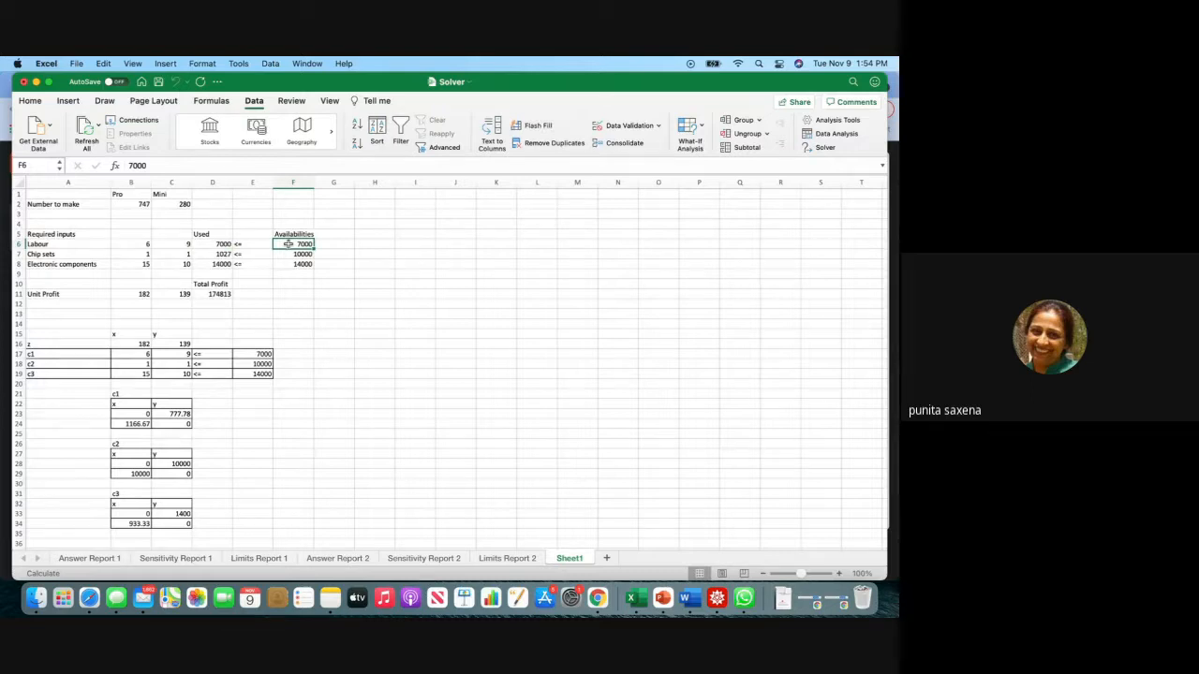
pyautogui.click(209, 254)
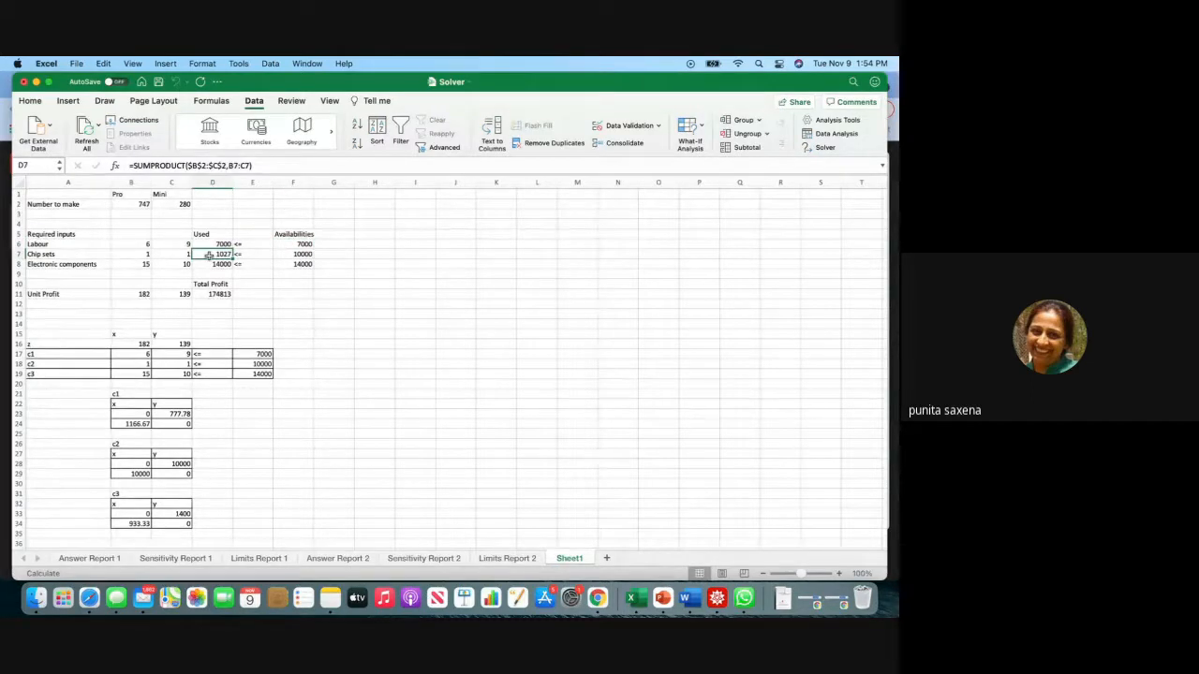
pyautogui.click(215, 265)
pyautogui.click(211, 254)
pyautogui.click(223, 243)
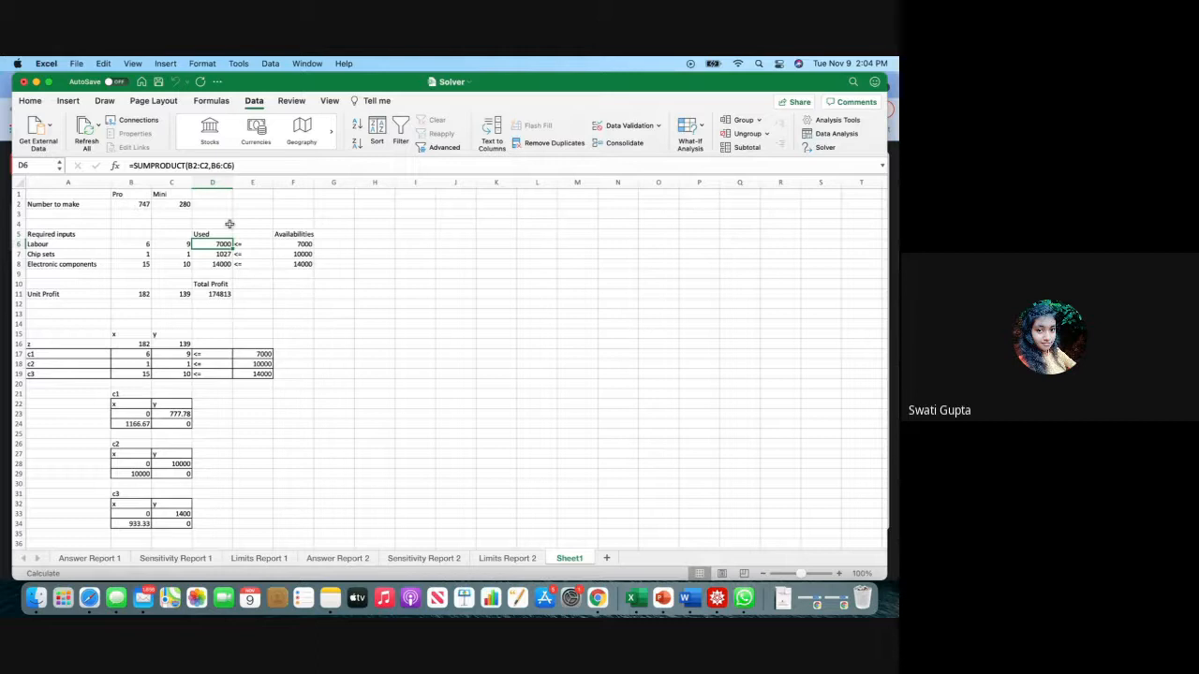
# Inspect the exact Pro quantity to make and the formula behind the labour used.
pyautogui.click(134, 205)
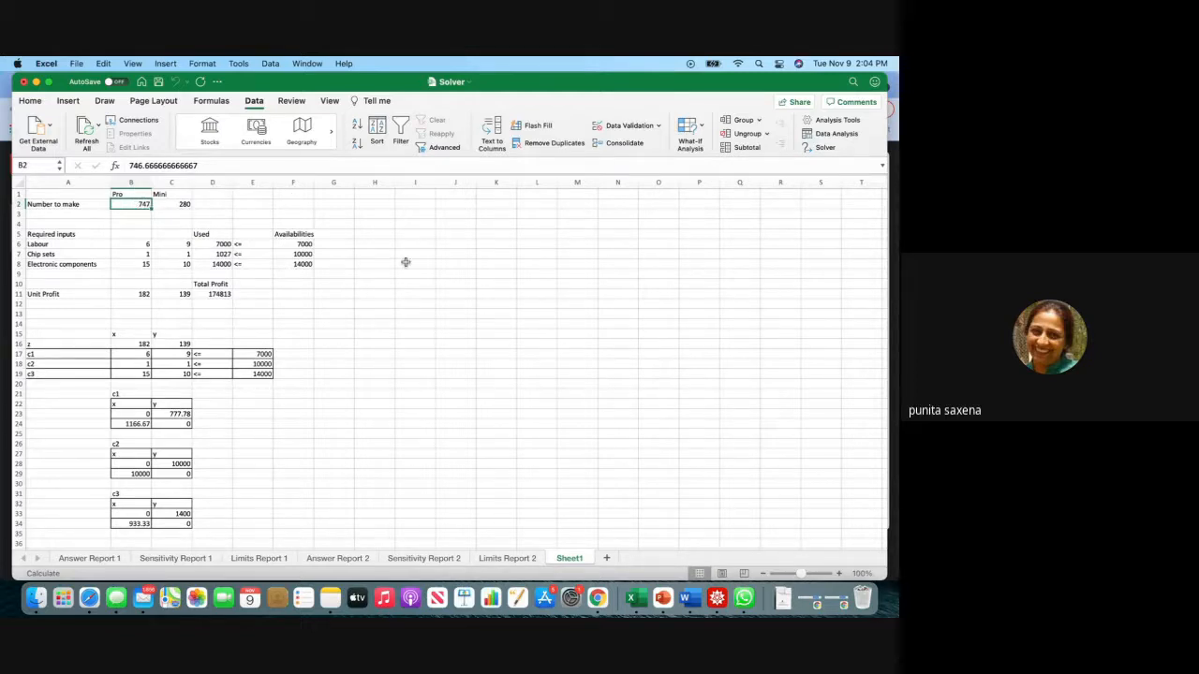
pyautogui.click(213, 245)
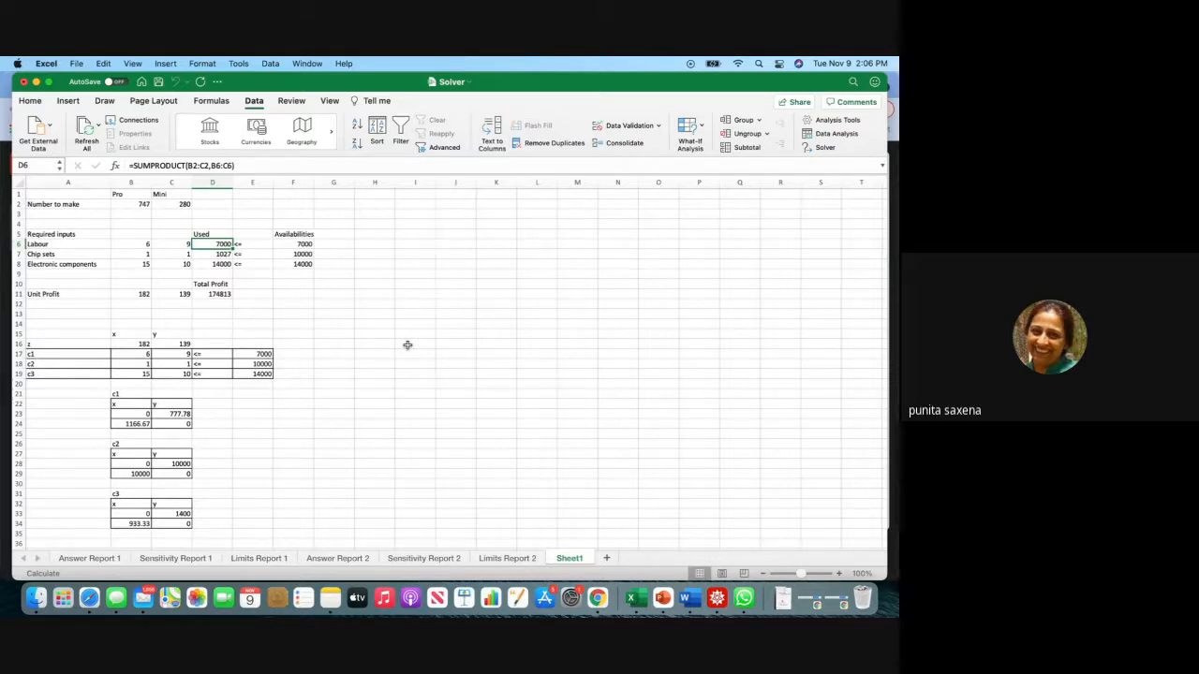
# Clear the contents of the graphical-method tables below the profit model, from A15 through column E down to row 36.
pyautogui.click(74, 333)
pyautogui.moveTo(74, 332); pyautogui.dragTo(236, 540)
pyautogui.press('Delete')
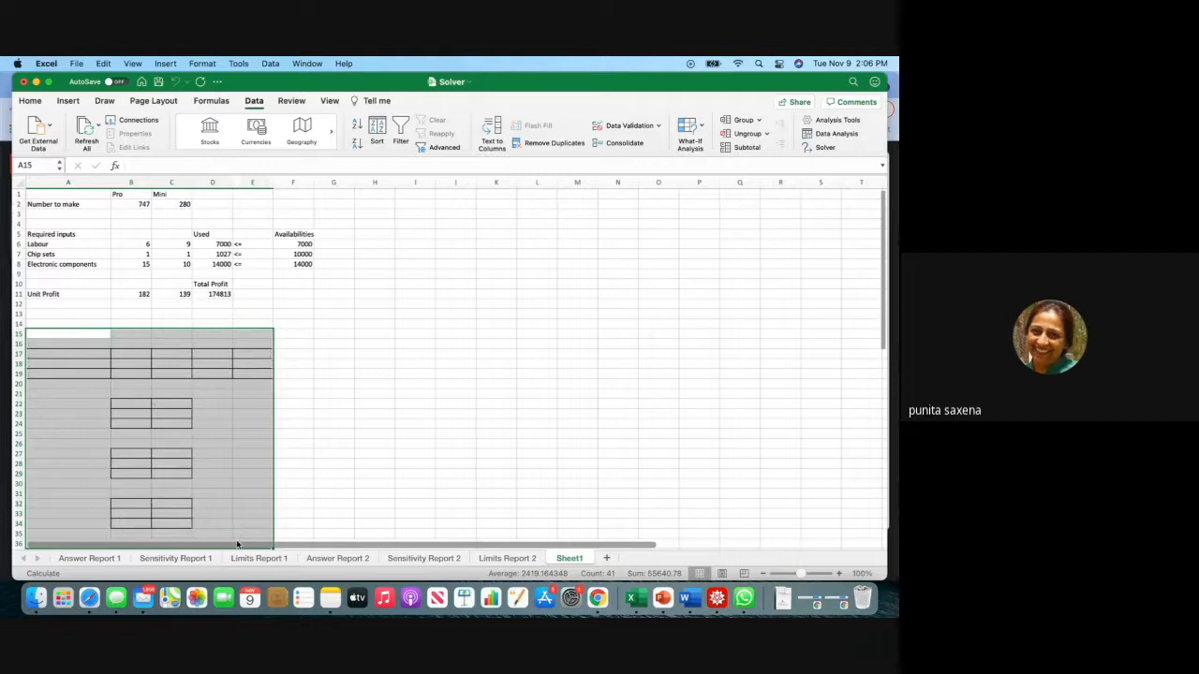
pyautogui.click(335, 453)
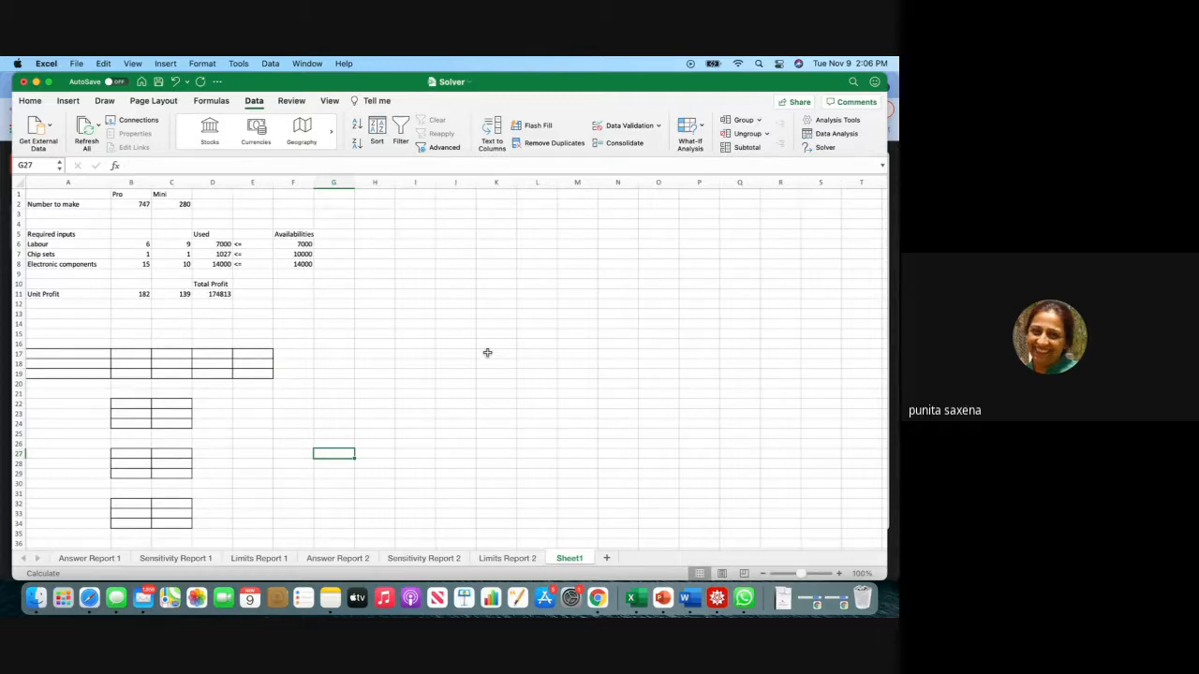
# Delete the entire rows from 16 to 36 to remove the leftover empty bordered tables.
pyautogui.moveTo(65, 344); pyautogui.dragTo(69, 543)
pyautogui.rightClick(68, 492)
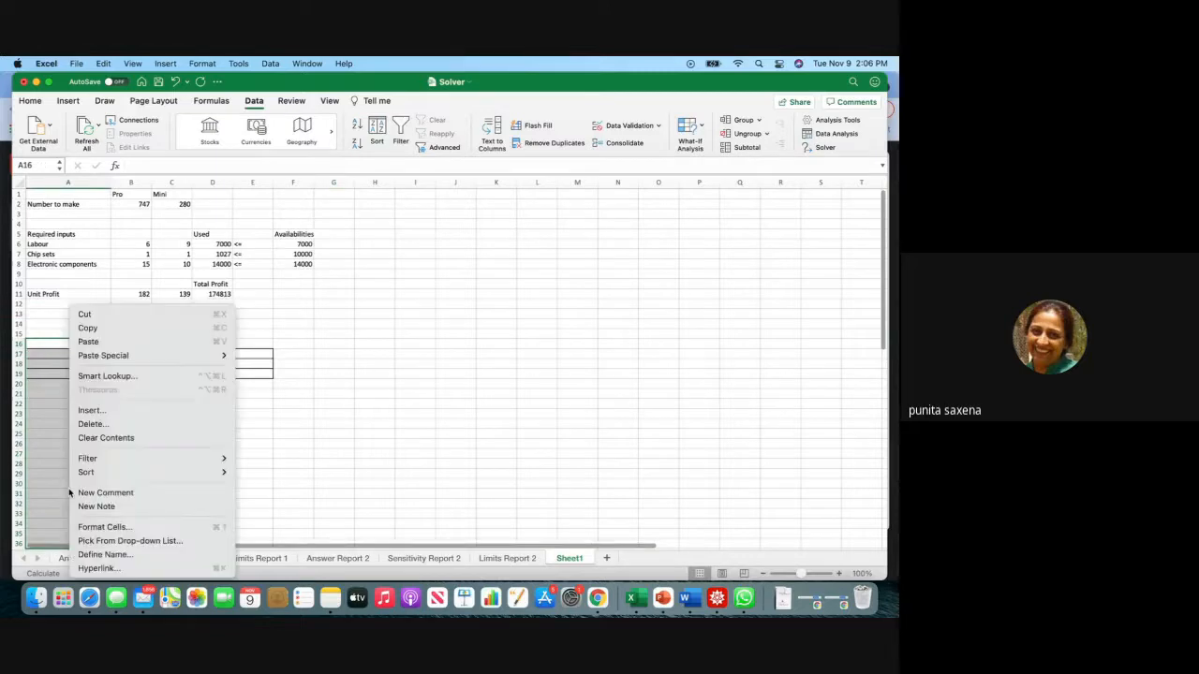
pyautogui.click(111, 426)
pyautogui.click(131, 431)
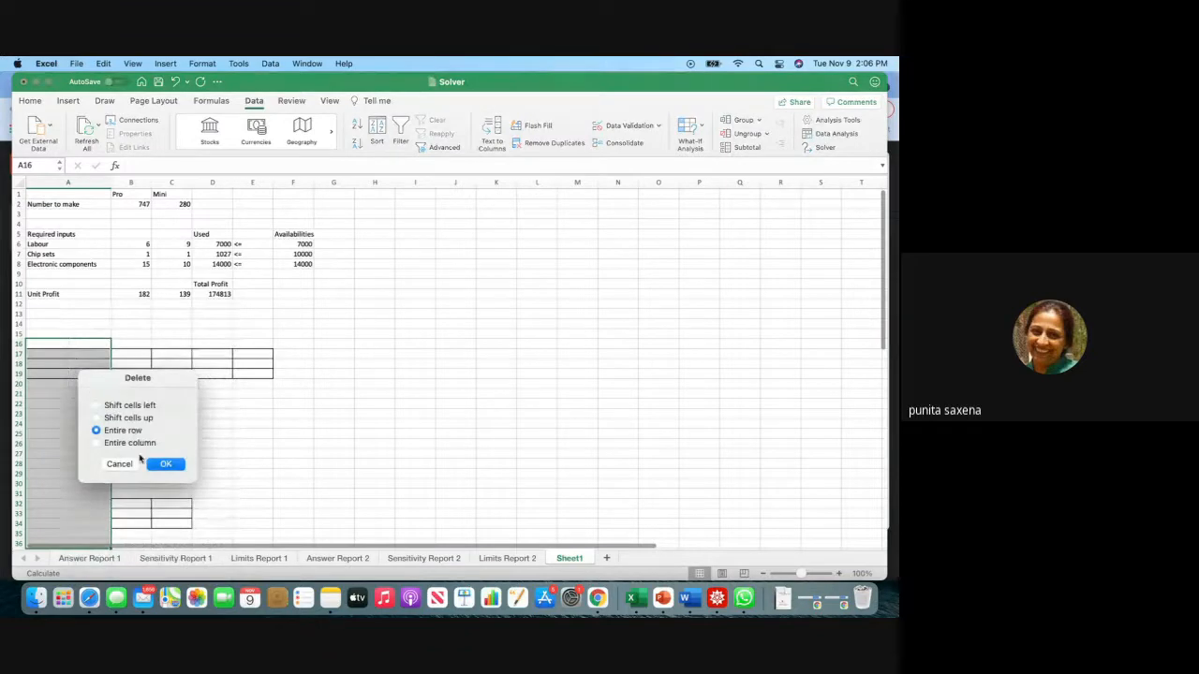
pyautogui.click(161, 464)
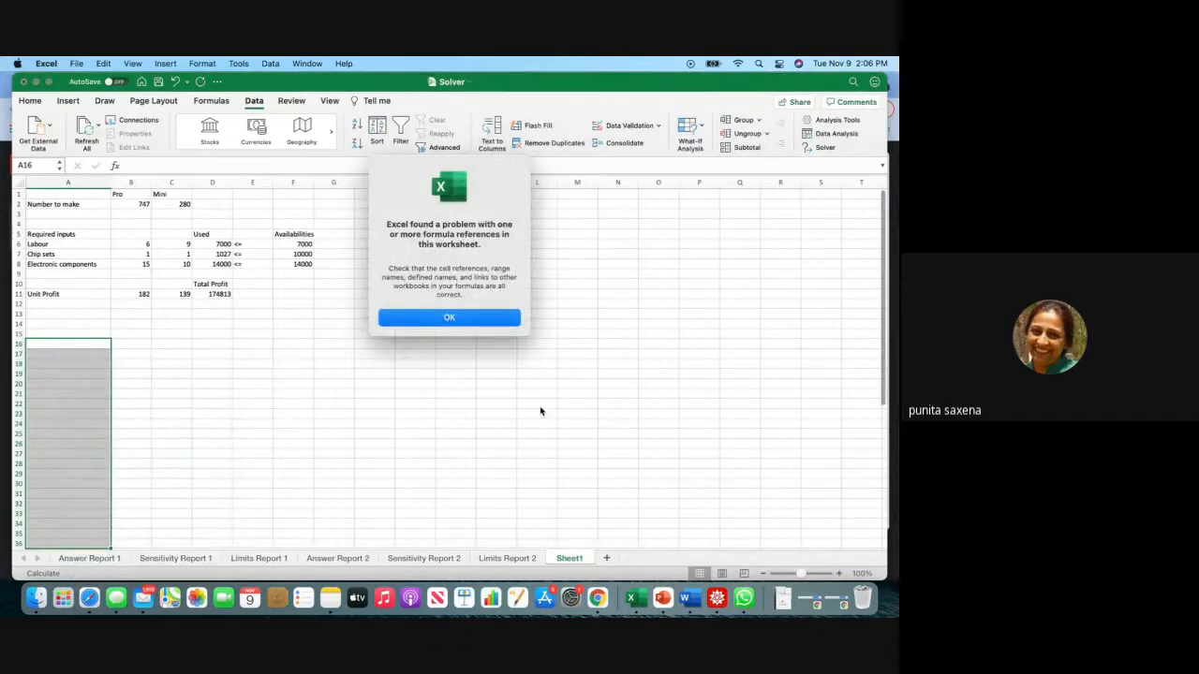
pyautogui.click(515, 318)
# Move the constraint line chart down to about row 36, clear of the area below the profit model.
pyautogui.click(529, 356)
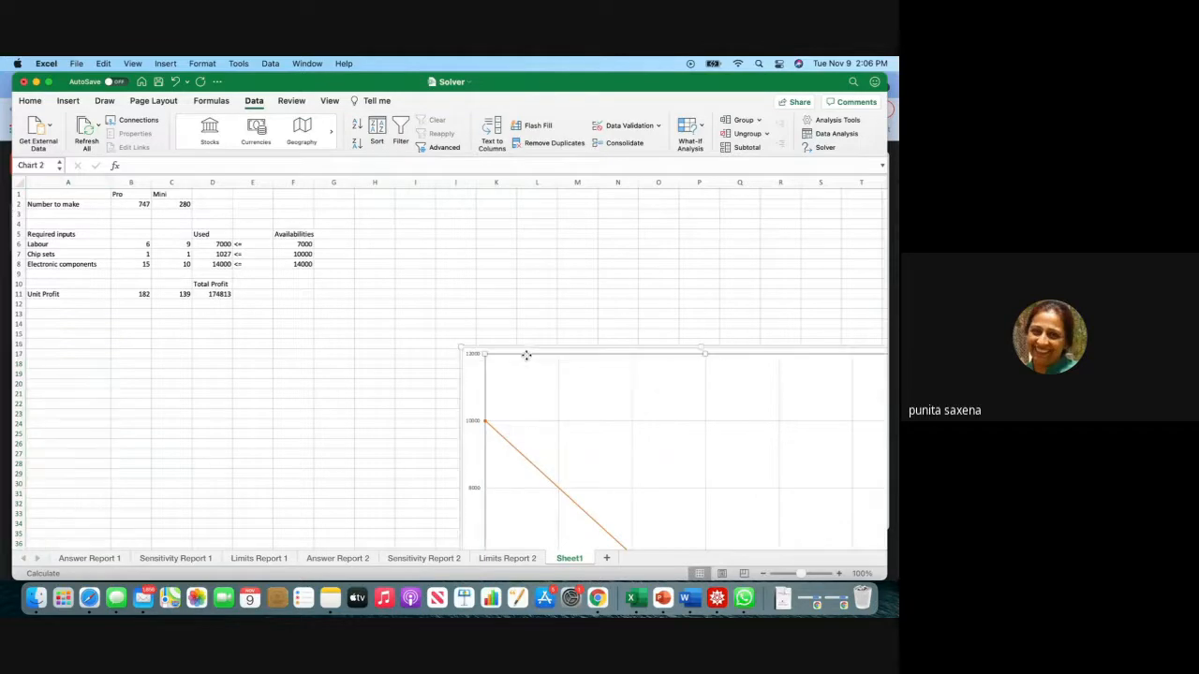
pyautogui.scroll(-1, 532, 358)
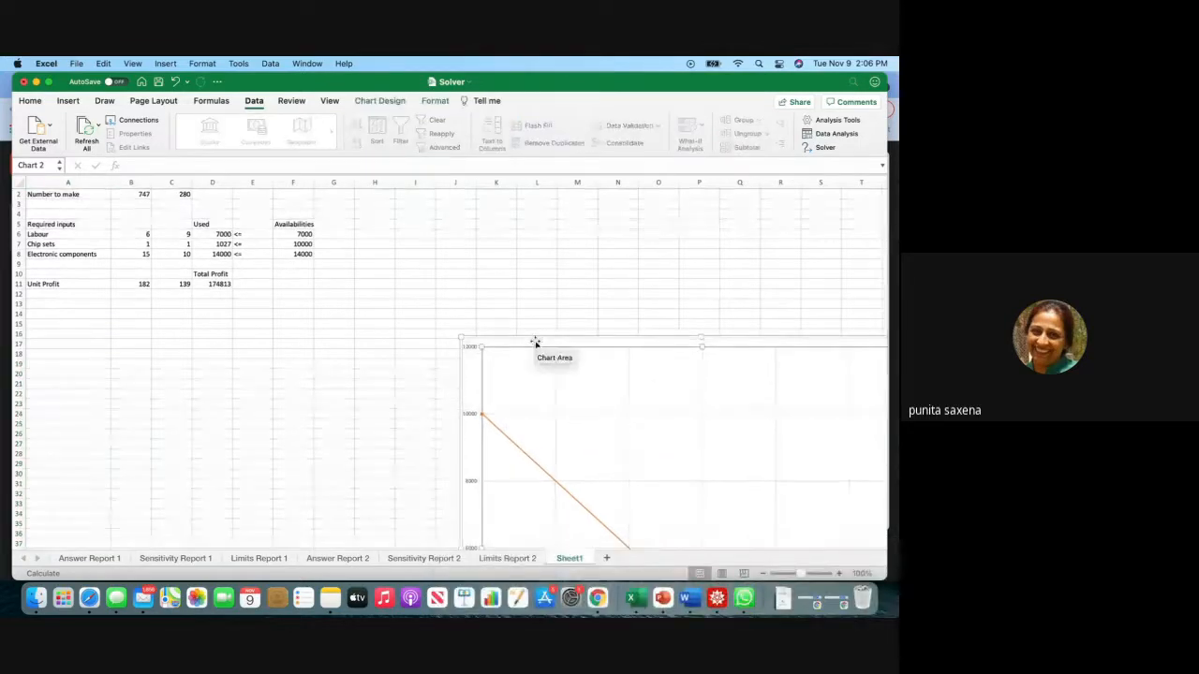
pyautogui.moveTo(534, 342); pyautogui.dragTo(530, 536)
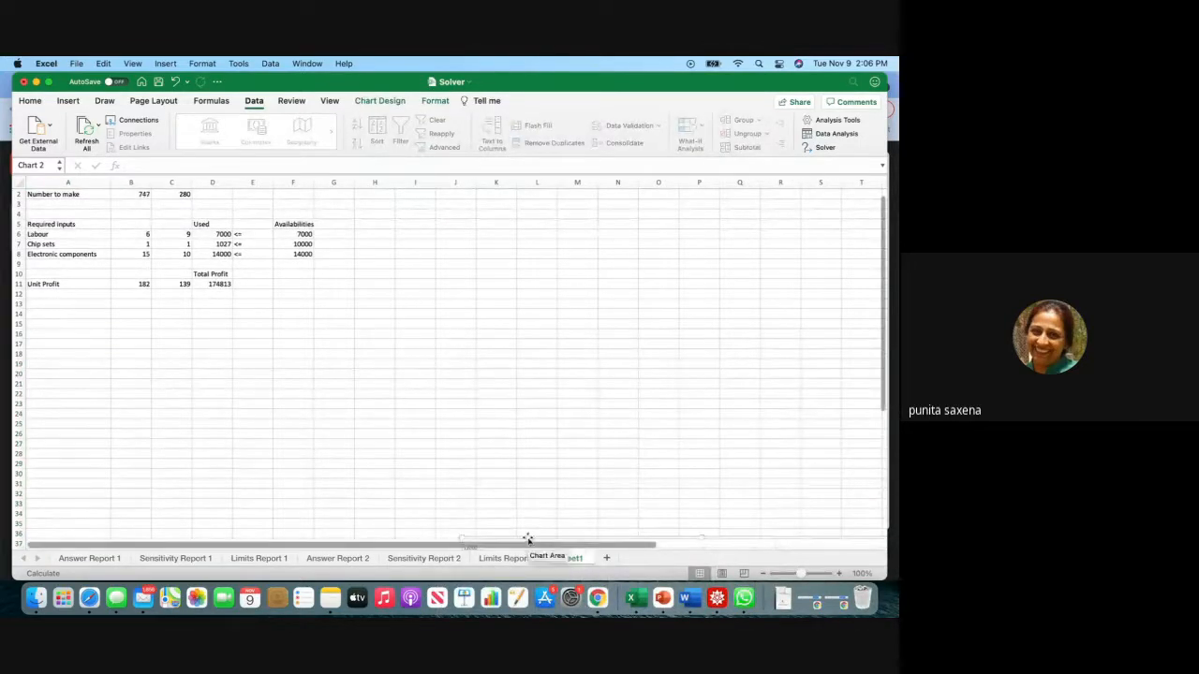
pyautogui.scroll(2, 408, 355)
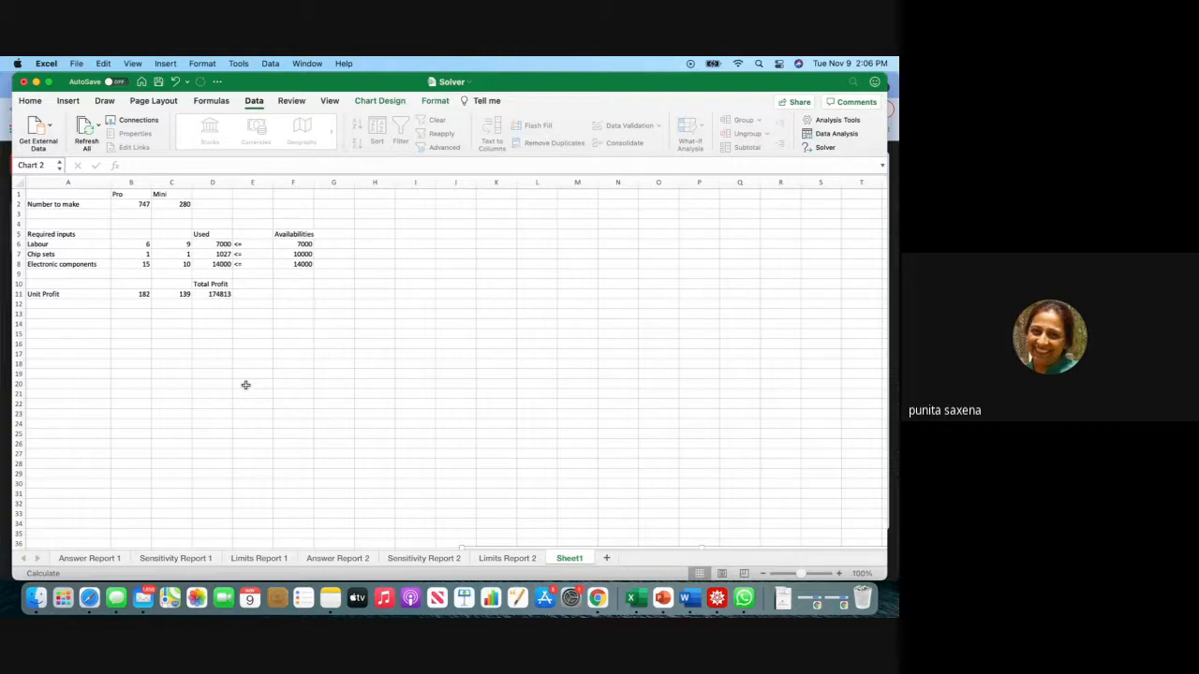
# Enter the headings x1 in B17 and x2 in C17, and the row label Variables in A18.
pyautogui.click(134, 354)
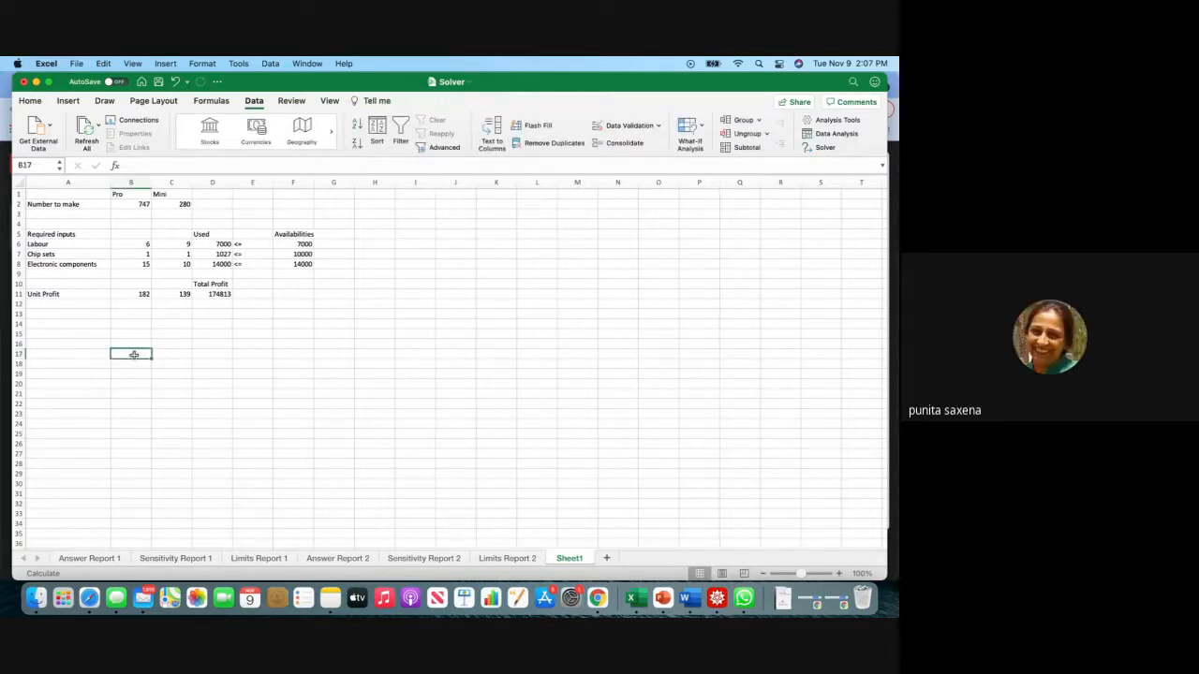
pyautogui.write('x1')
pyautogui.click(177, 354)
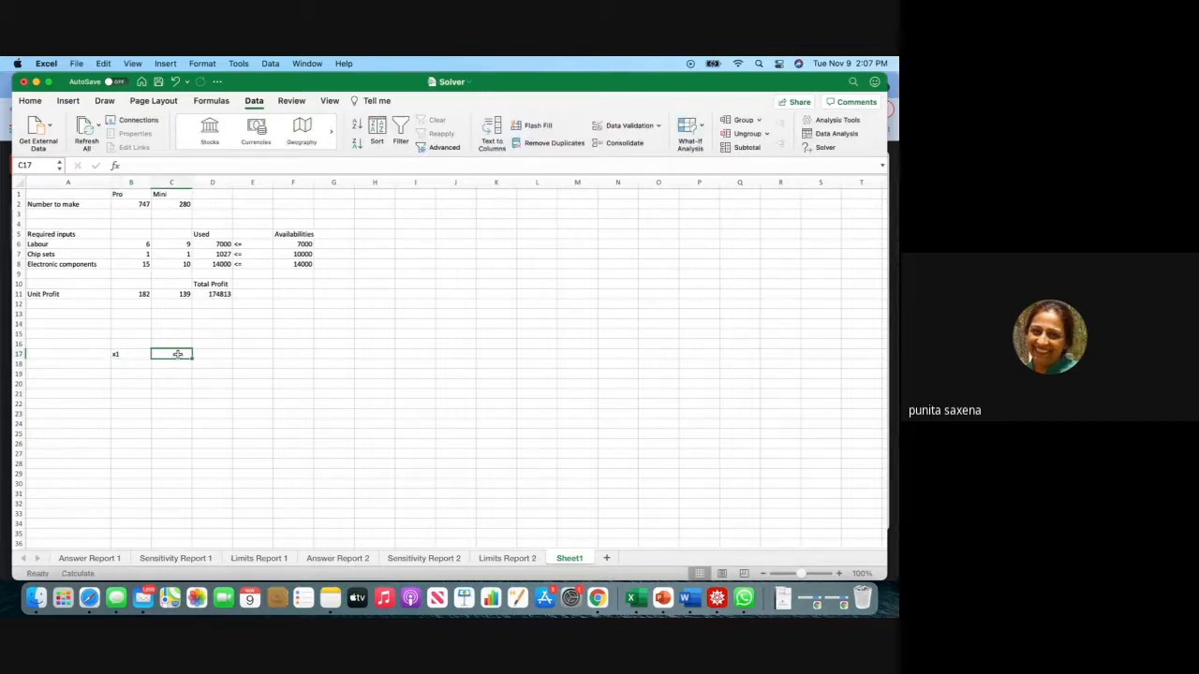
pyautogui.write('x2')
pyautogui.click(80, 365)
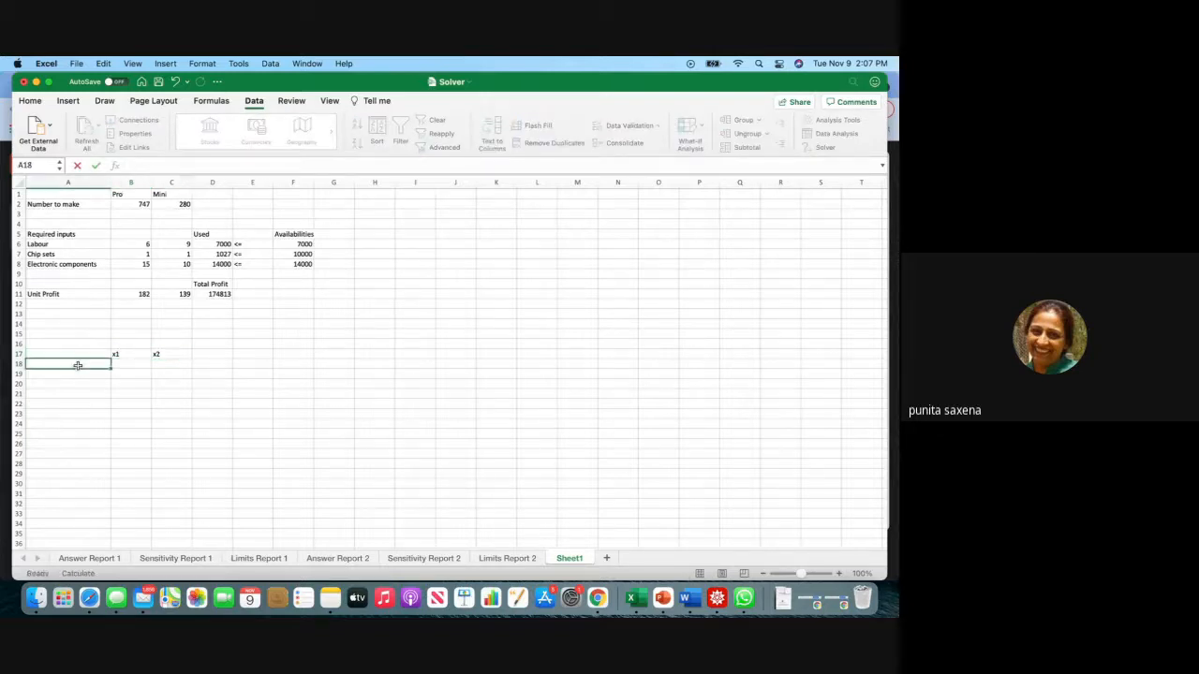
pyautogui.write('D')
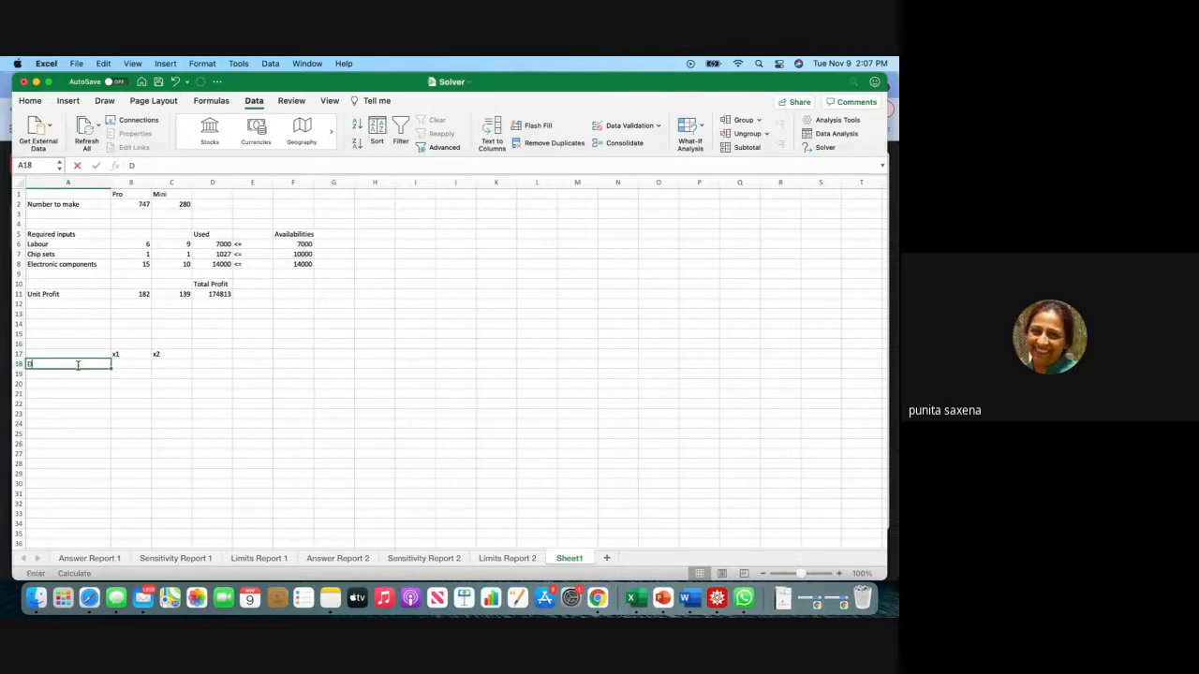
pyautogui.press('BackSpace')
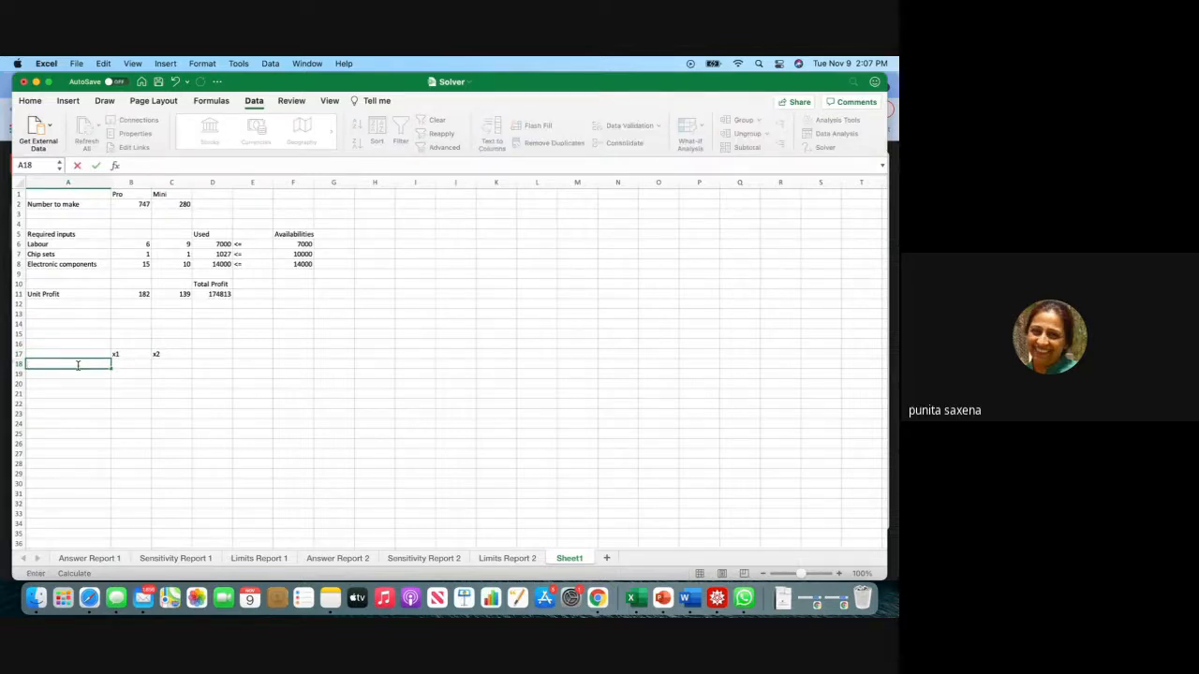
pyautogui.write('Variables')
# Label A20 as Inputs and list the constraint names C1, C2 and C3 beneath it in A21:A23.
pyautogui.click(84, 385)
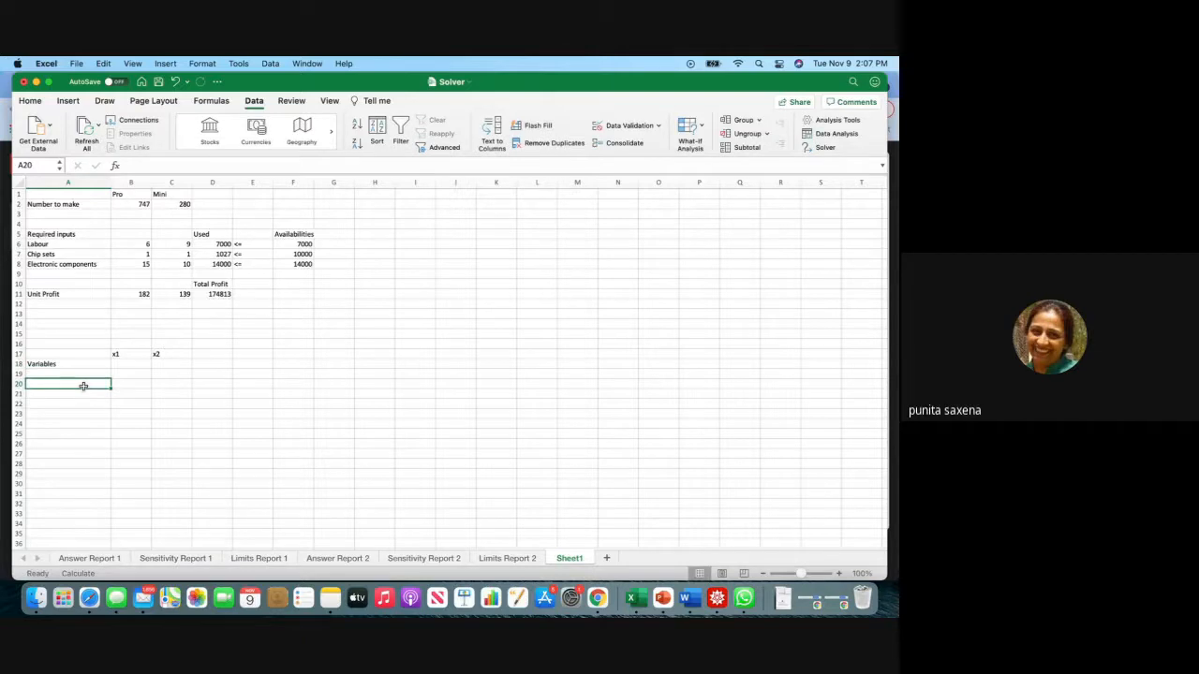
pyautogui.write('Inputs')
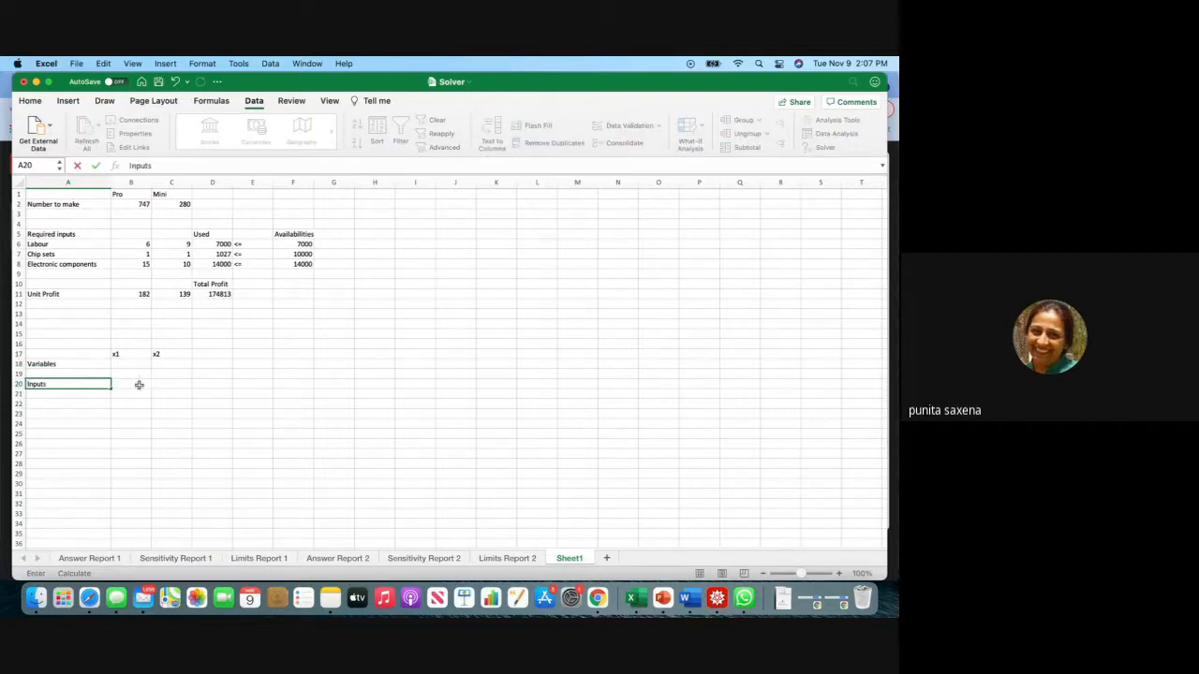
pyautogui.click(79, 395)
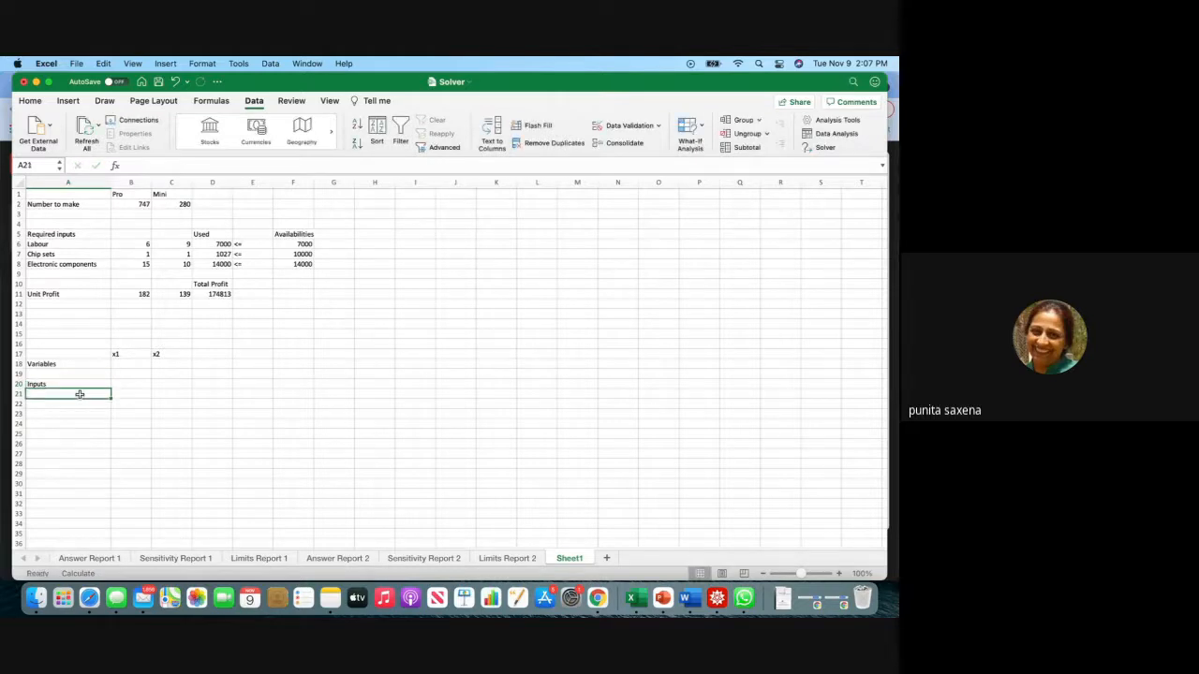
pyautogui.write('C1')
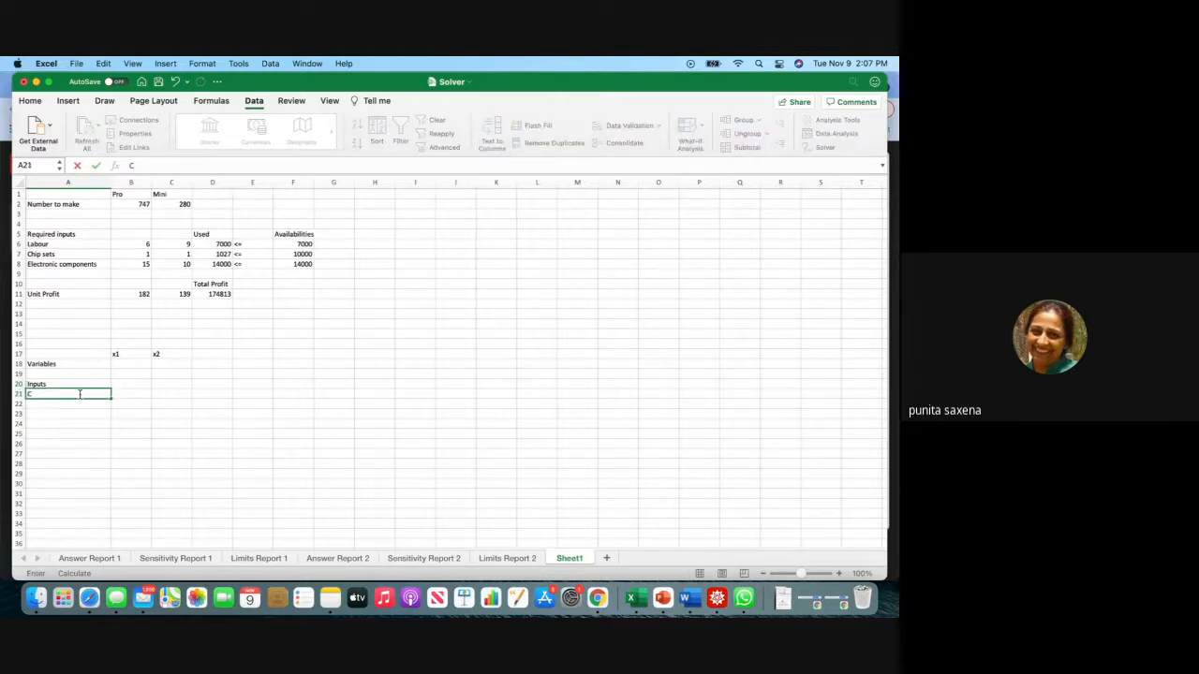
pyautogui.press('Return')
pyautogui.write('C2')
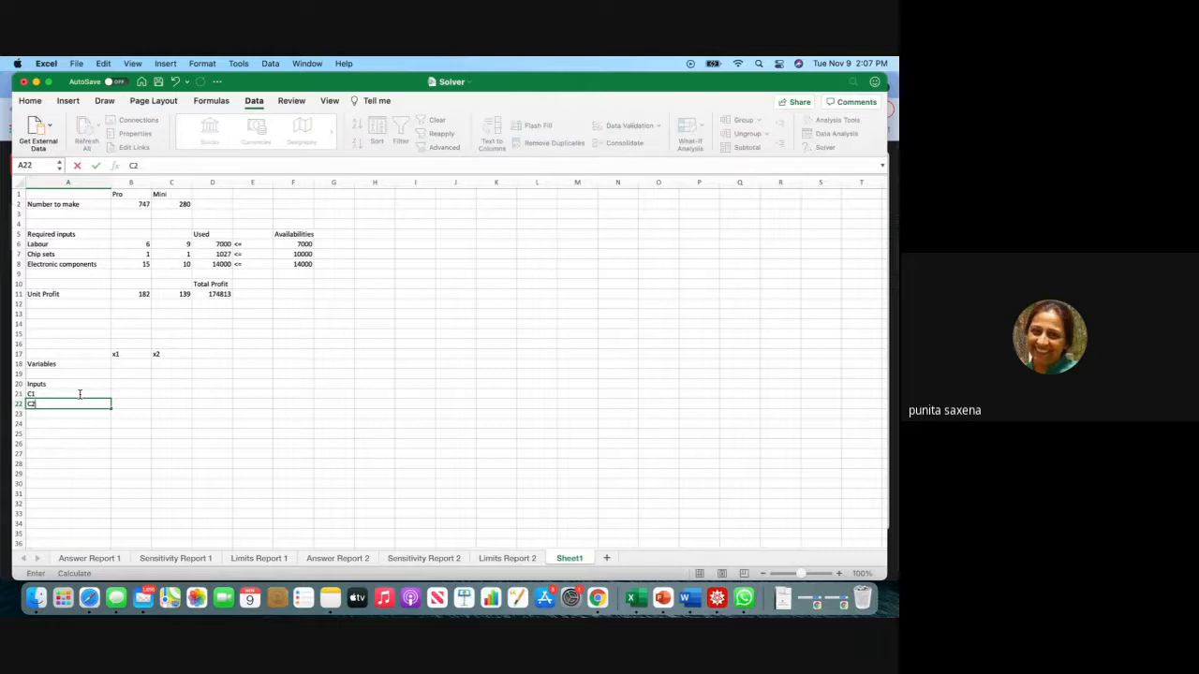
pyautogui.press('Return')
pyautogui.write('C3')
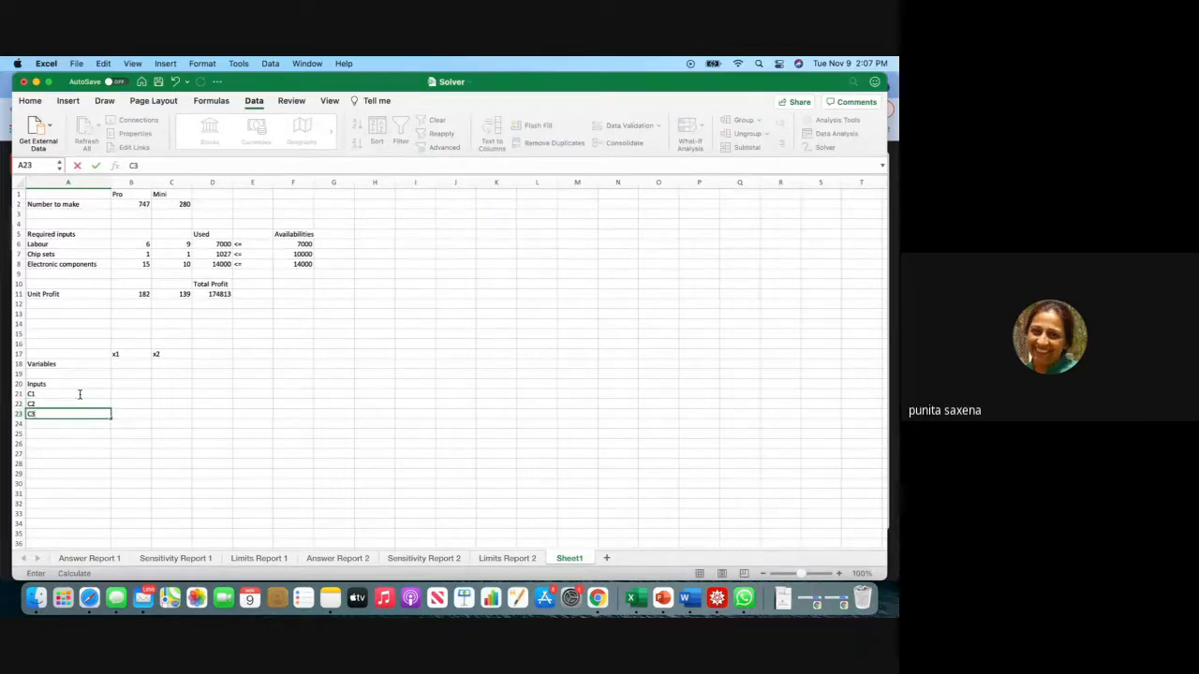
pyautogui.click(141, 394)
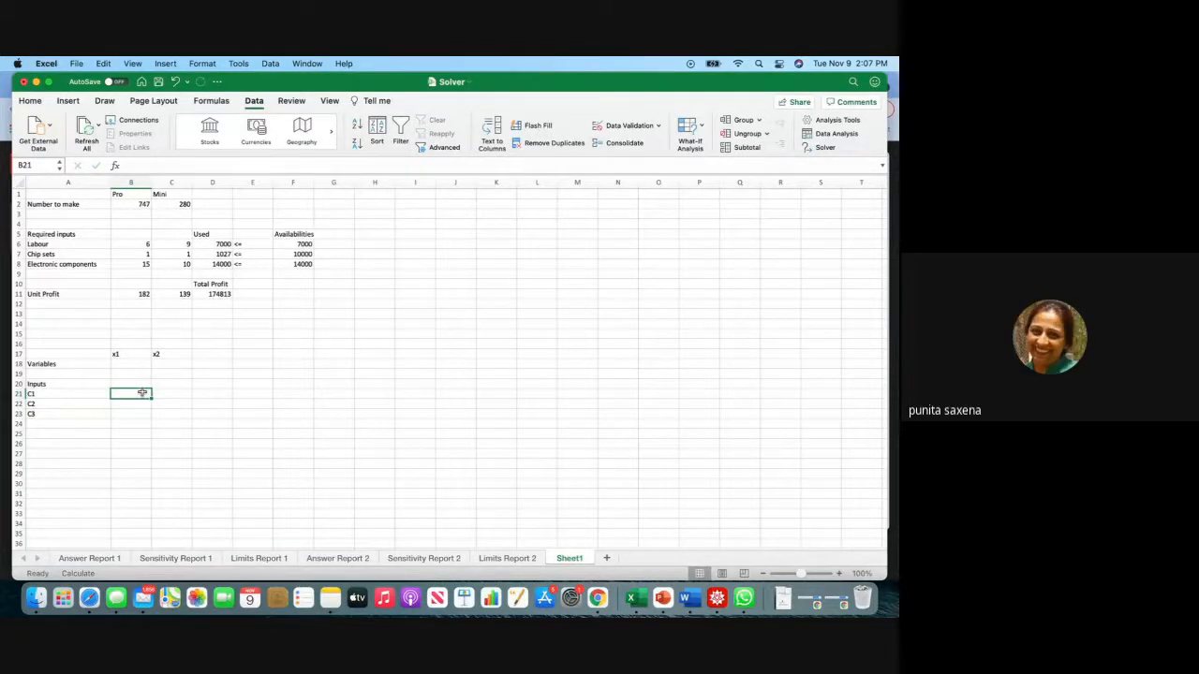
# Set the starting values of both variables x1 and x2 to 1 in B18 and C18.
pyautogui.click(138, 364)
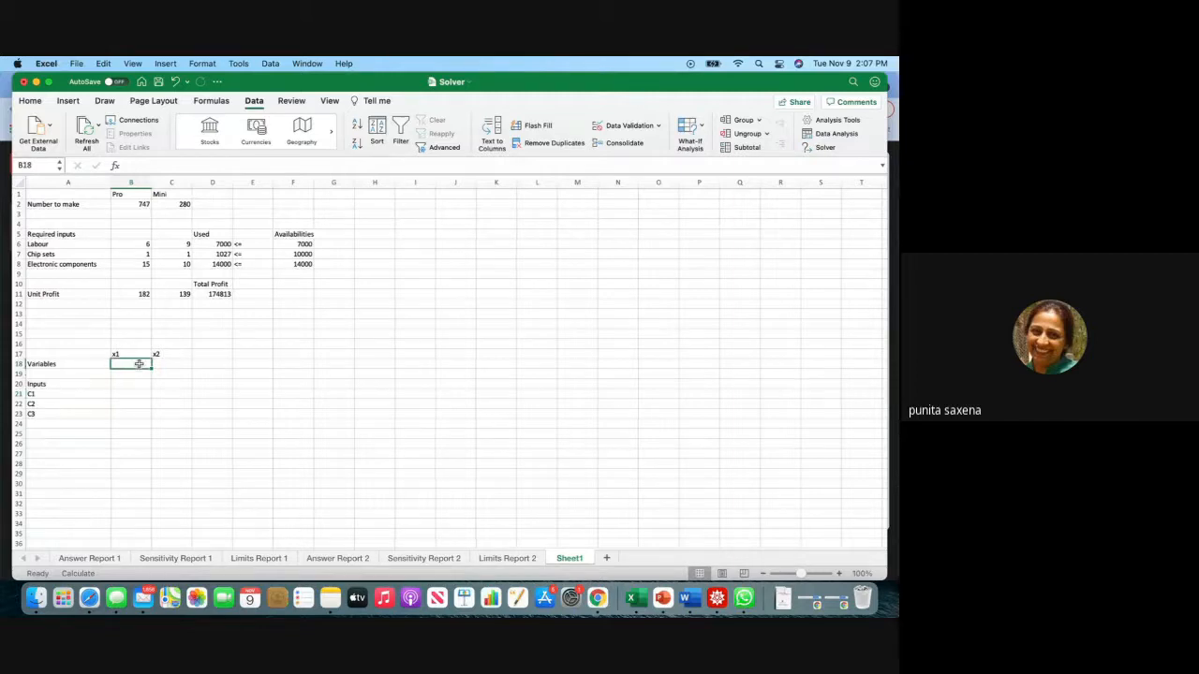
pyautogui.write('1')
pyautogui.click(181, 364)
pyautogui.write('1')
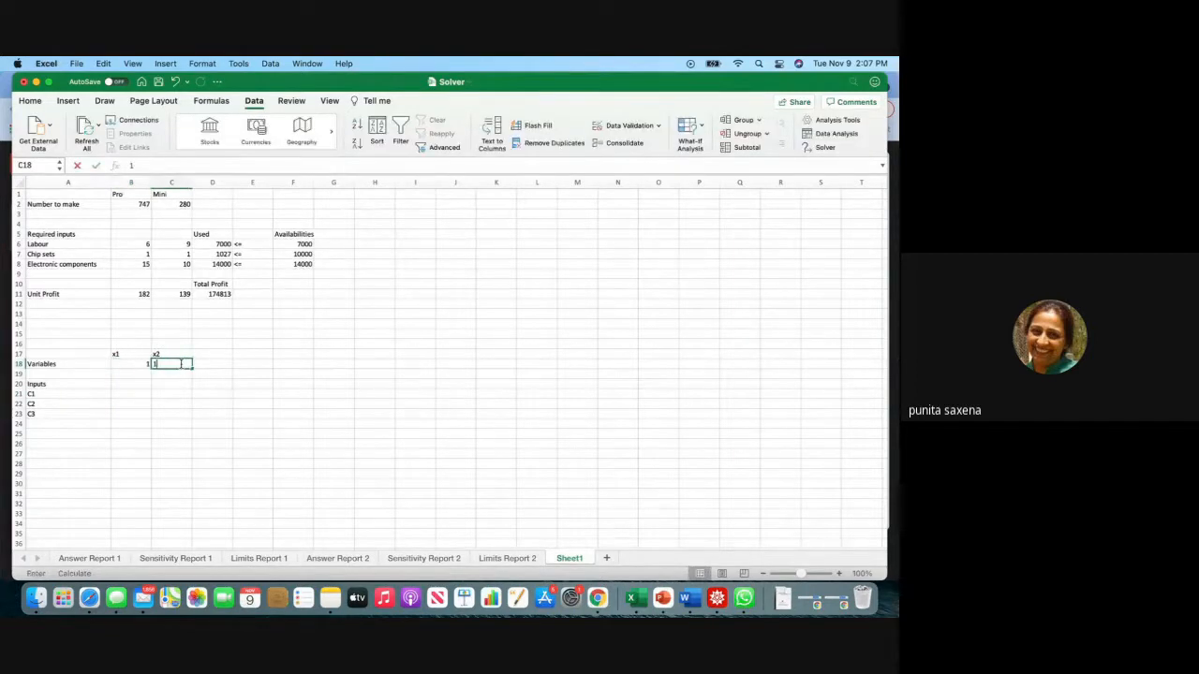
# Fill the C1 row with coefficients 6 and 9, the sign <= in E21 and the limit 7000 in F21.
pyautogui.click(134, 392)
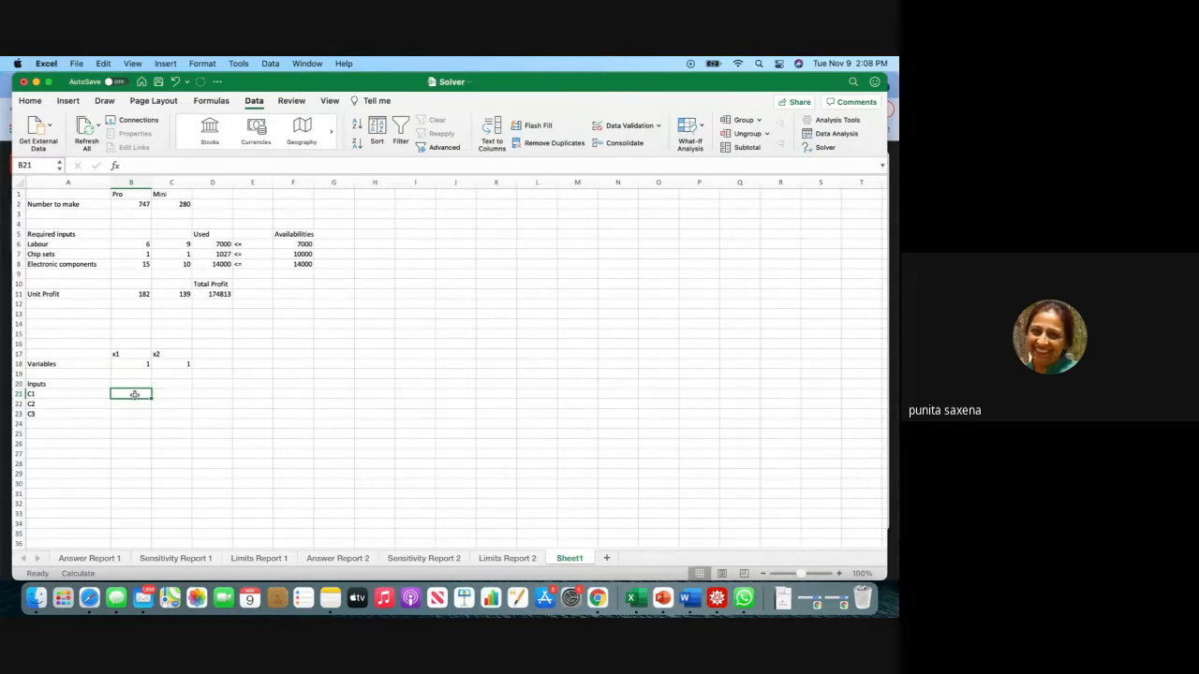
pyautogui.write('6')
pyautogui.press('Tab')
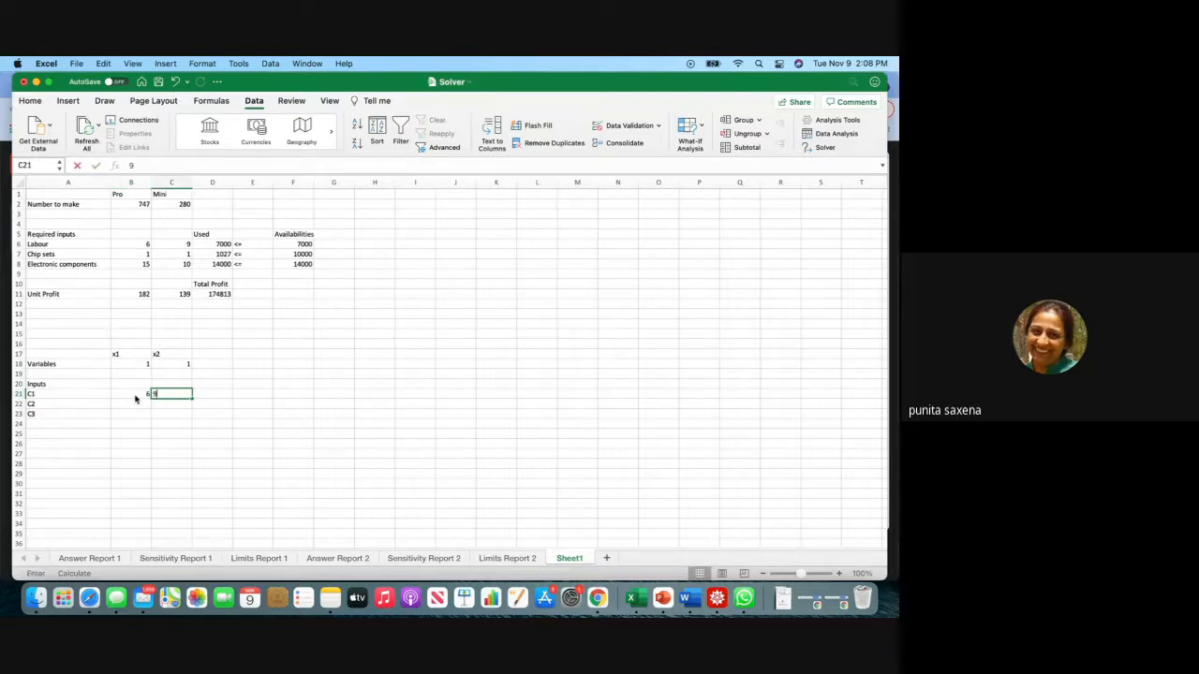
pyautogui.write('9')
pyautogui.press('Tab')
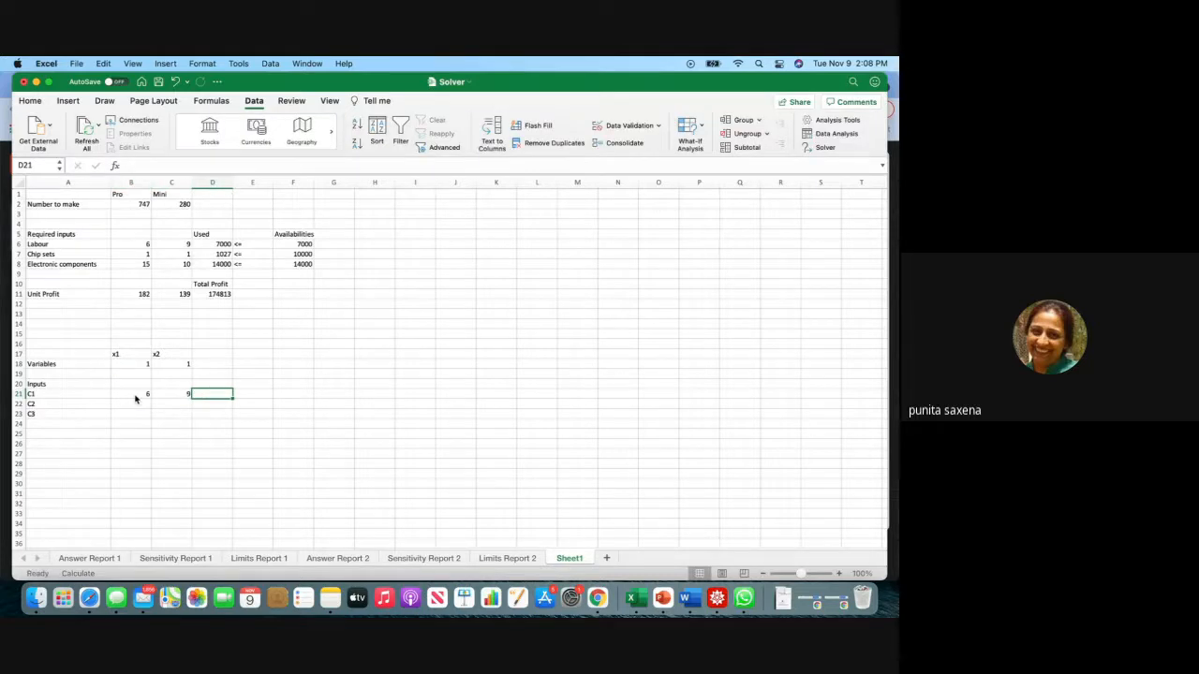
pyautogui.press('Tab')
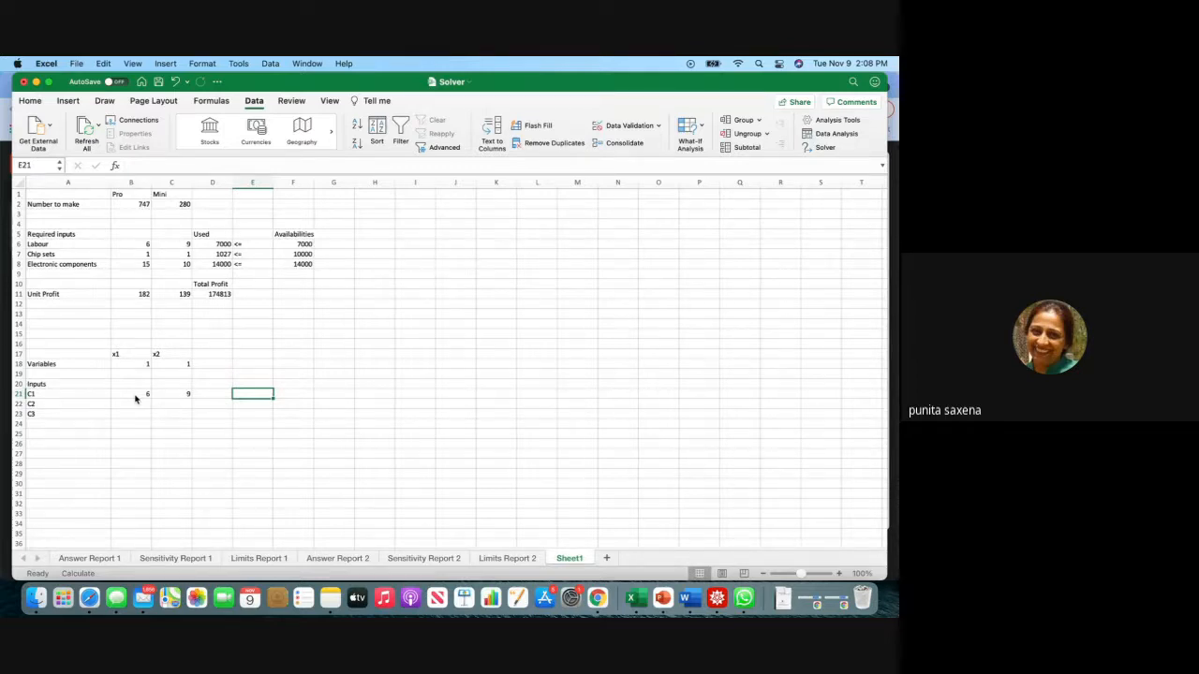
pyautogui.write('<')
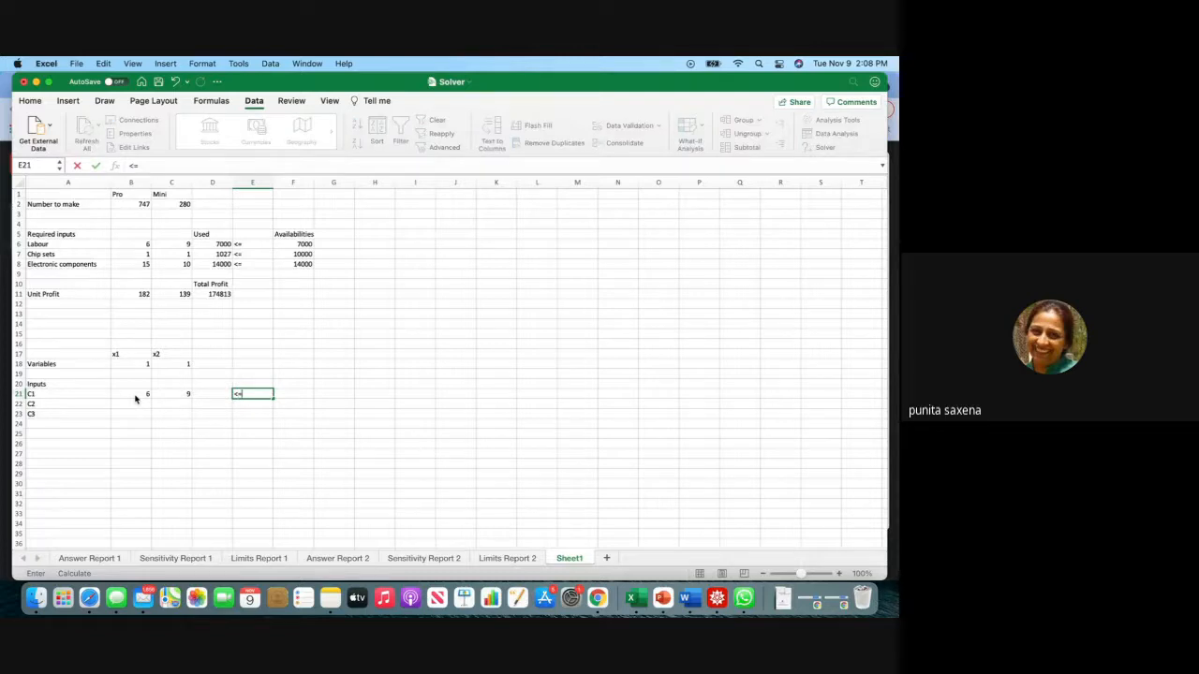
pyautogui.write('=')
pyautogui.press('Tab')
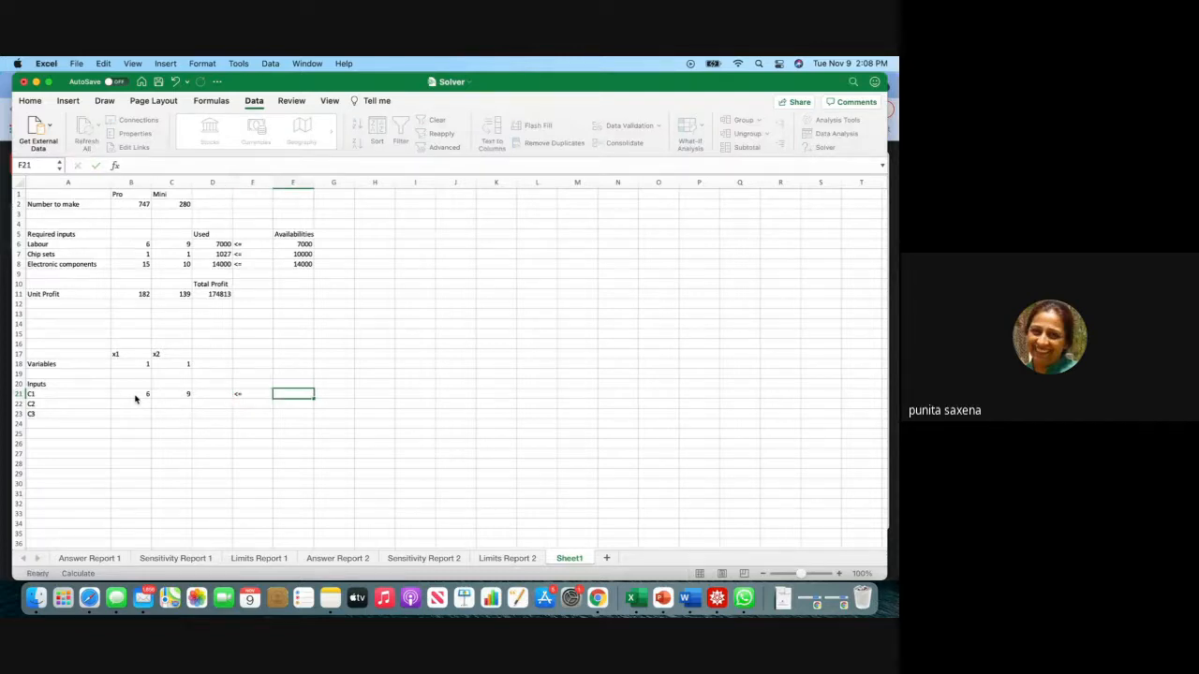
pyautogui.write('7000')
# Add the column headings Used in D20 and Availability in F20.
pyautogui.click(221, 382)
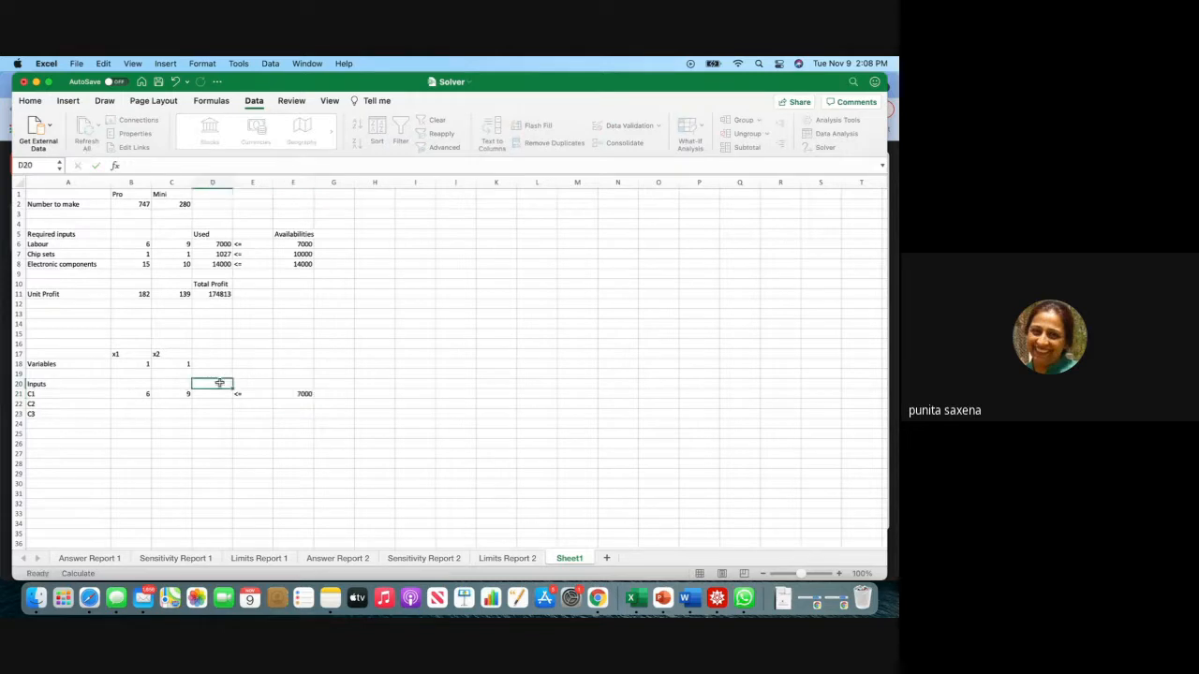
pyautogui.write('Used')
pyautogui.click(301, 383)
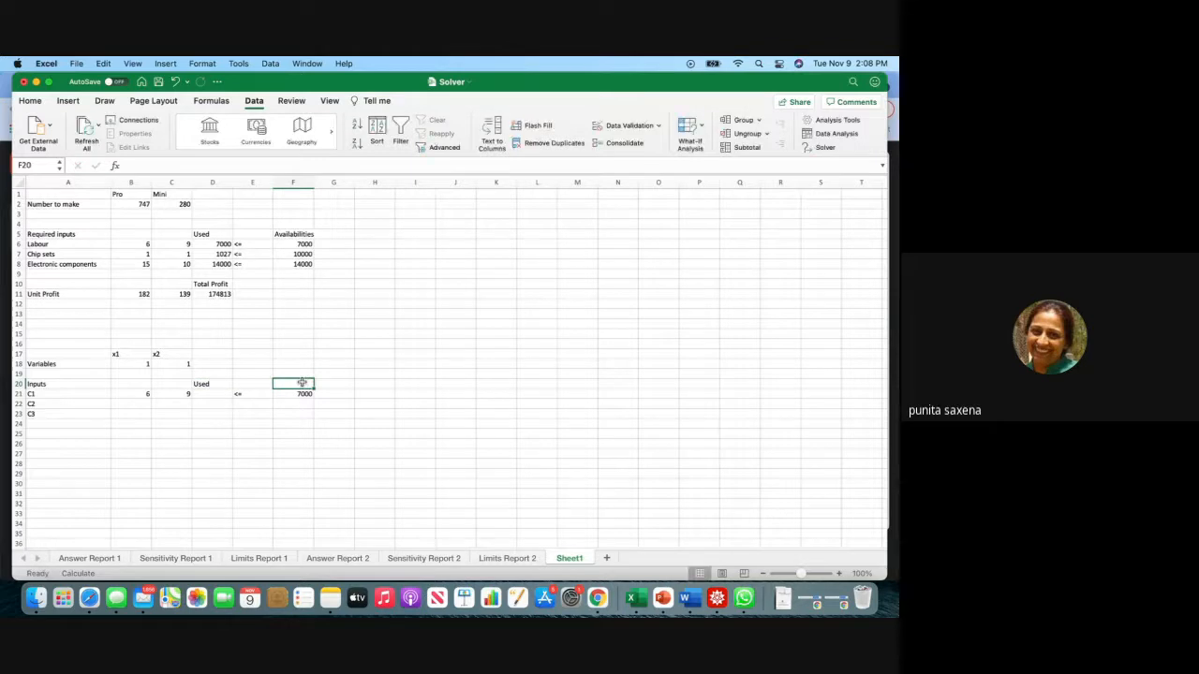
pyautogui.write('Availab')
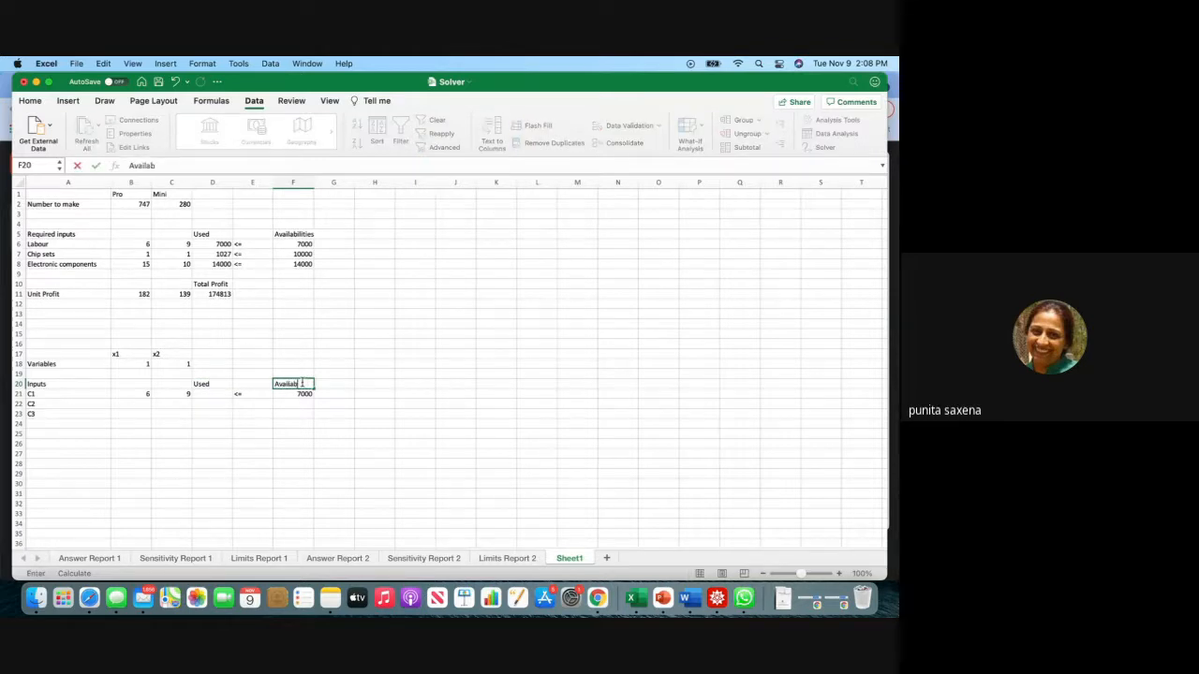
pyautogui.write('ility')
pyautogui.click(379, 423)
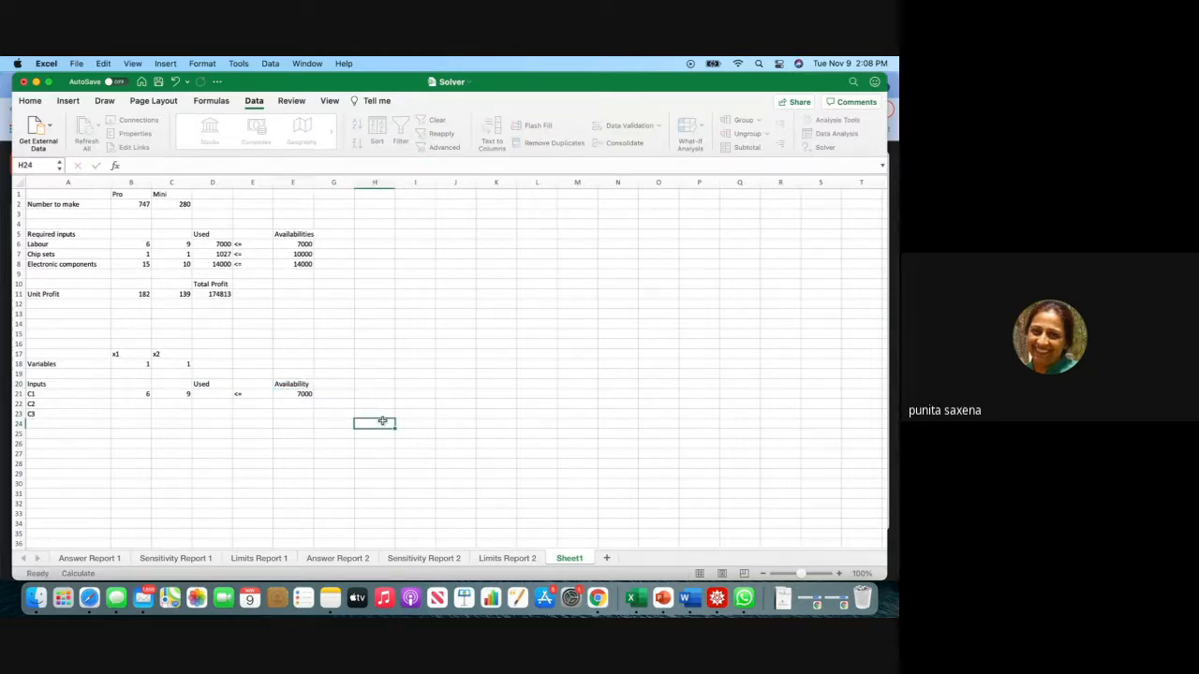
# Fill the C2 row with coefficients 1 and 1, the sign <= in E22 and the limit 10000 in F22.
pyautogui.click(140, 404)
pyautogui.write('1')
pyautogui.press('Tab')
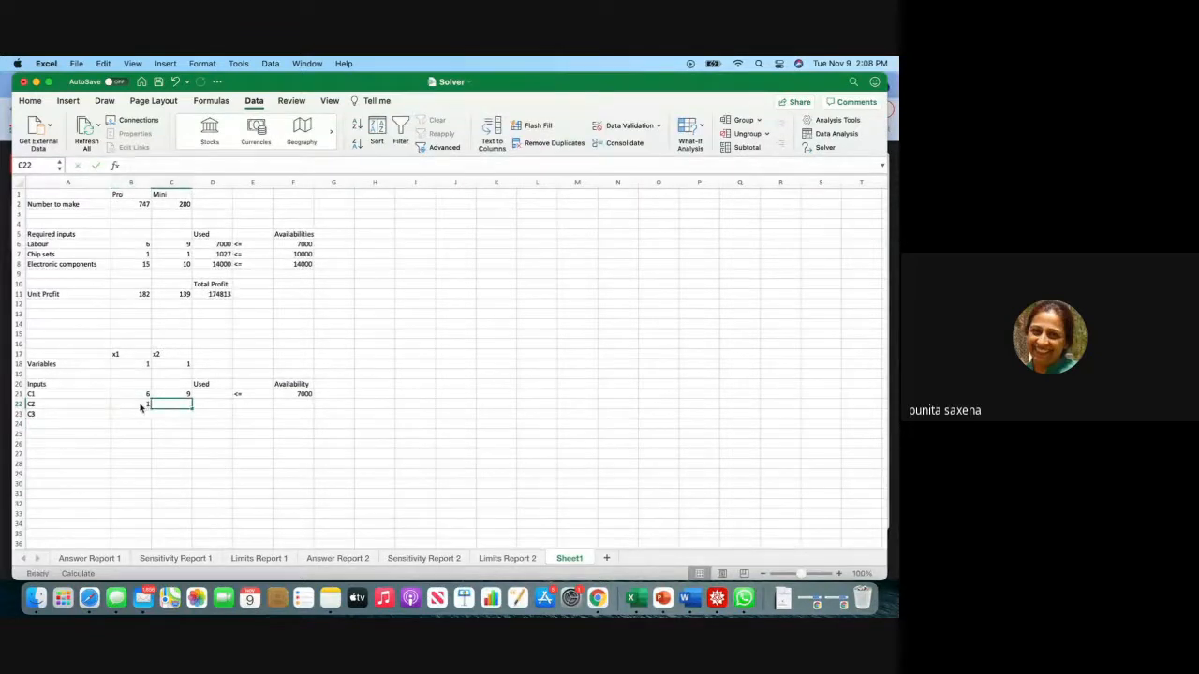
pyautogui.write('1')
pyautogui.press('Tab')
pyautogui.press('Tab')
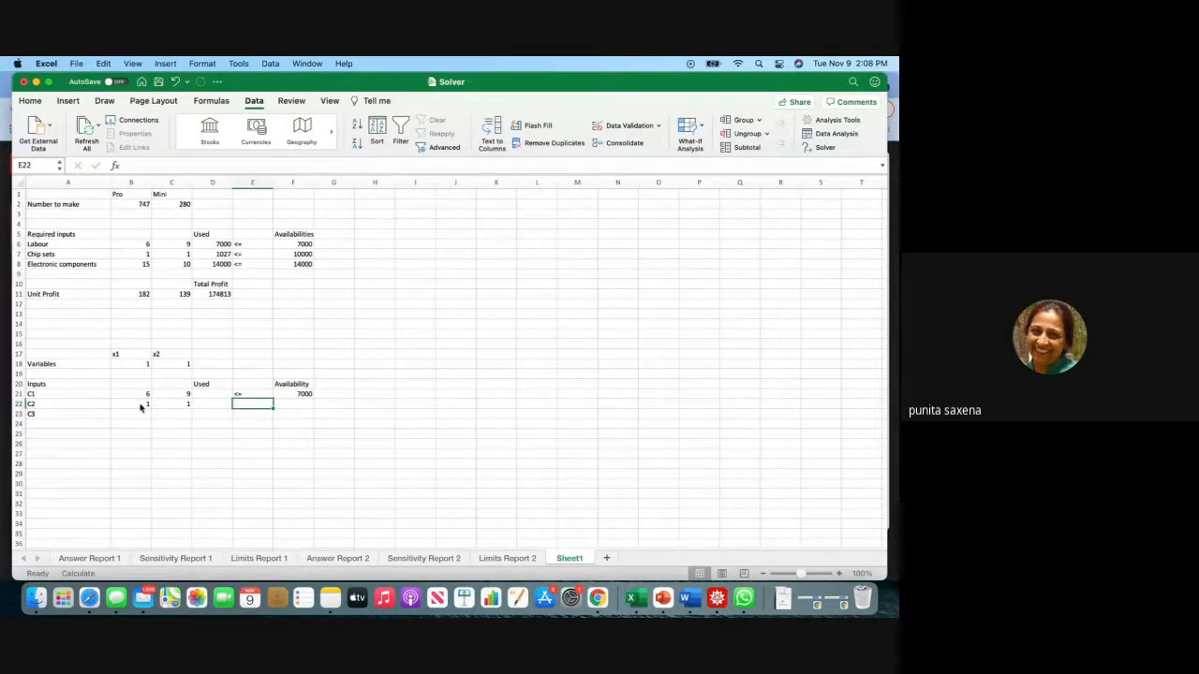
pyautogui.write('<=')
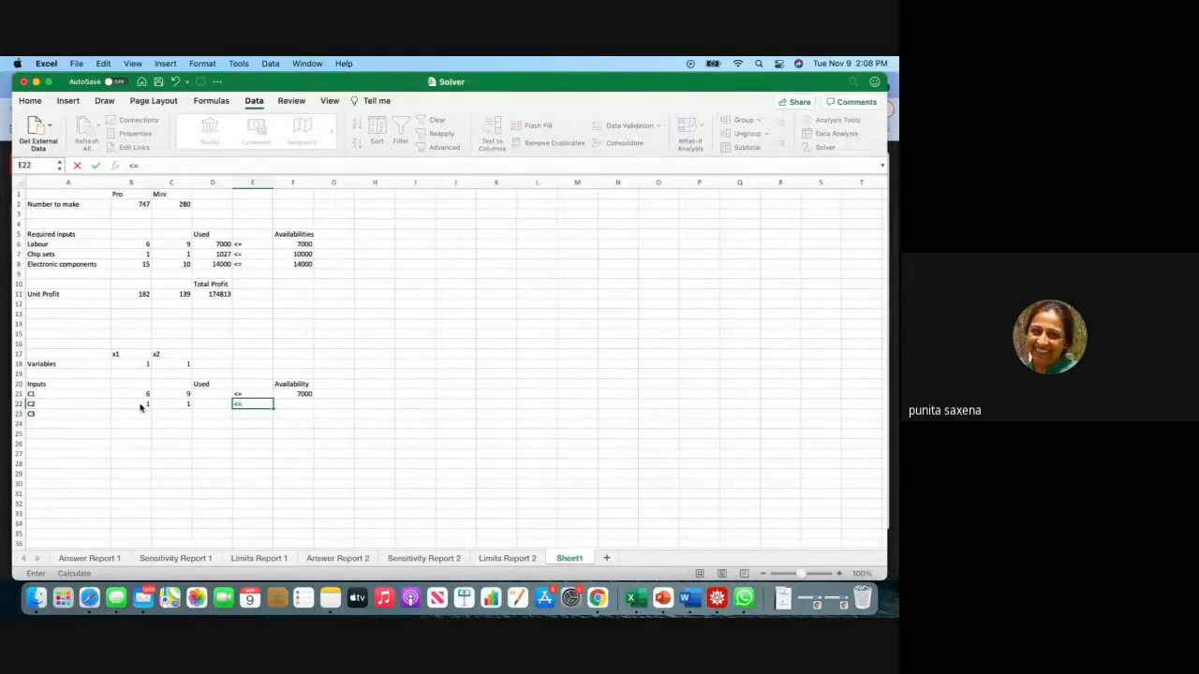
pyautogui.press('Tab')
pyautogui.write('10000')
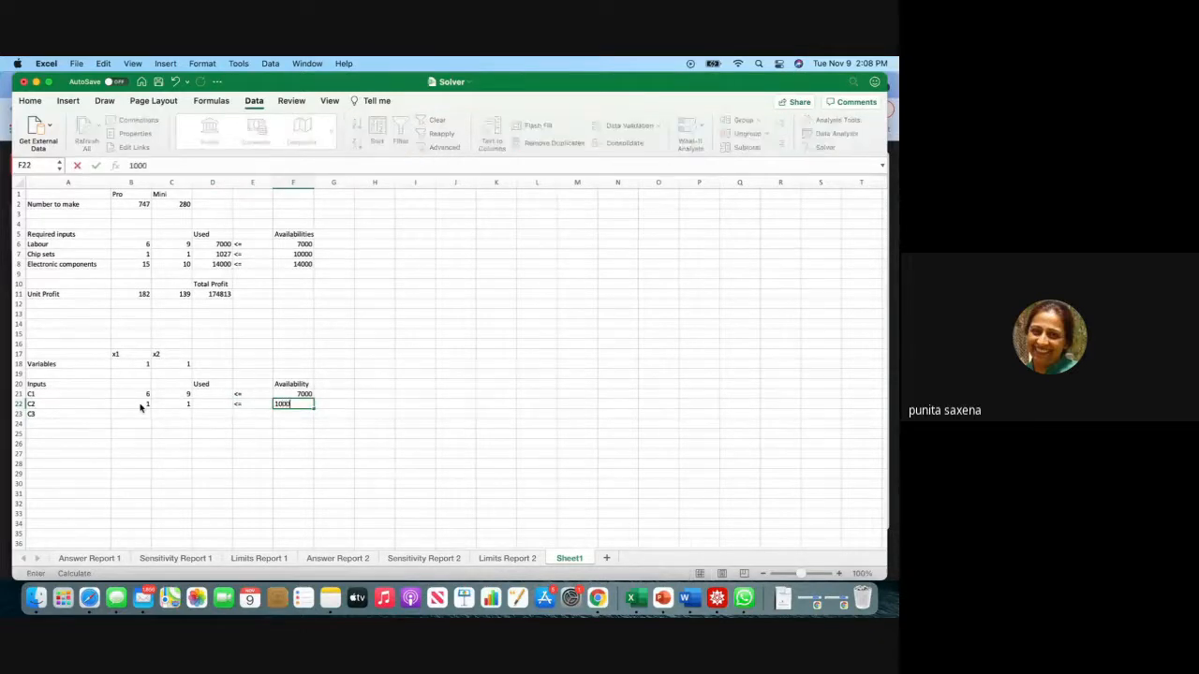
# Enter the C3 coefficients 15 in B23 and 10 in C23.
pyautogui.click(148, 412)
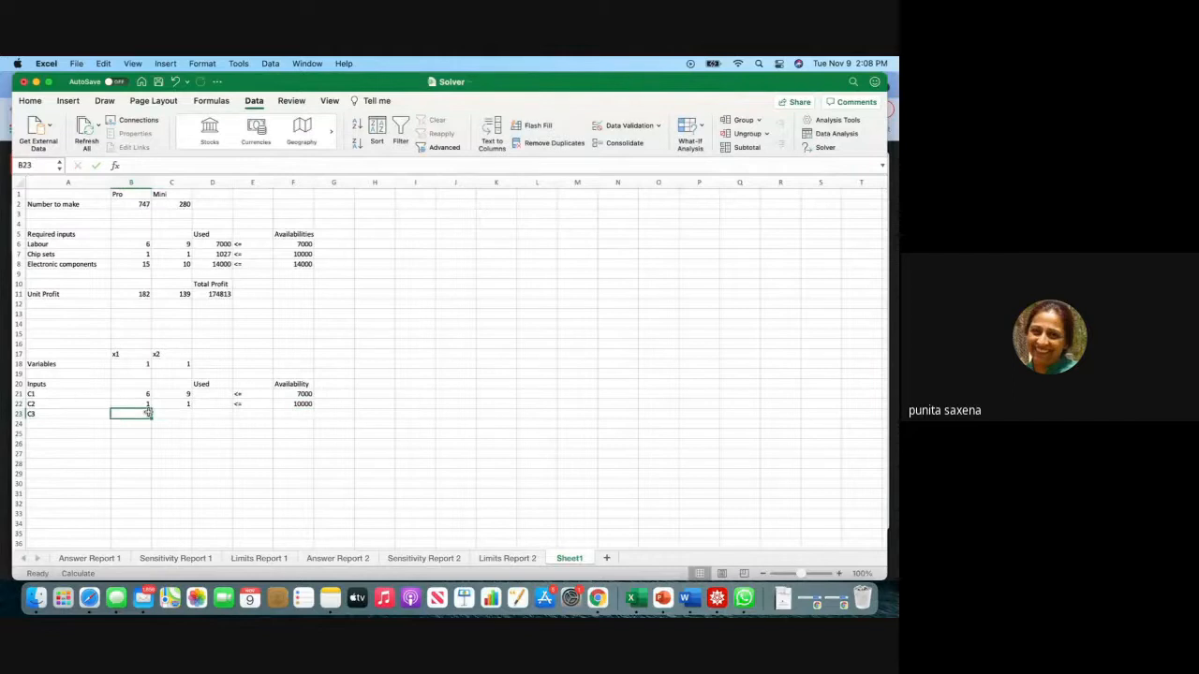
pyautogui.write('15')
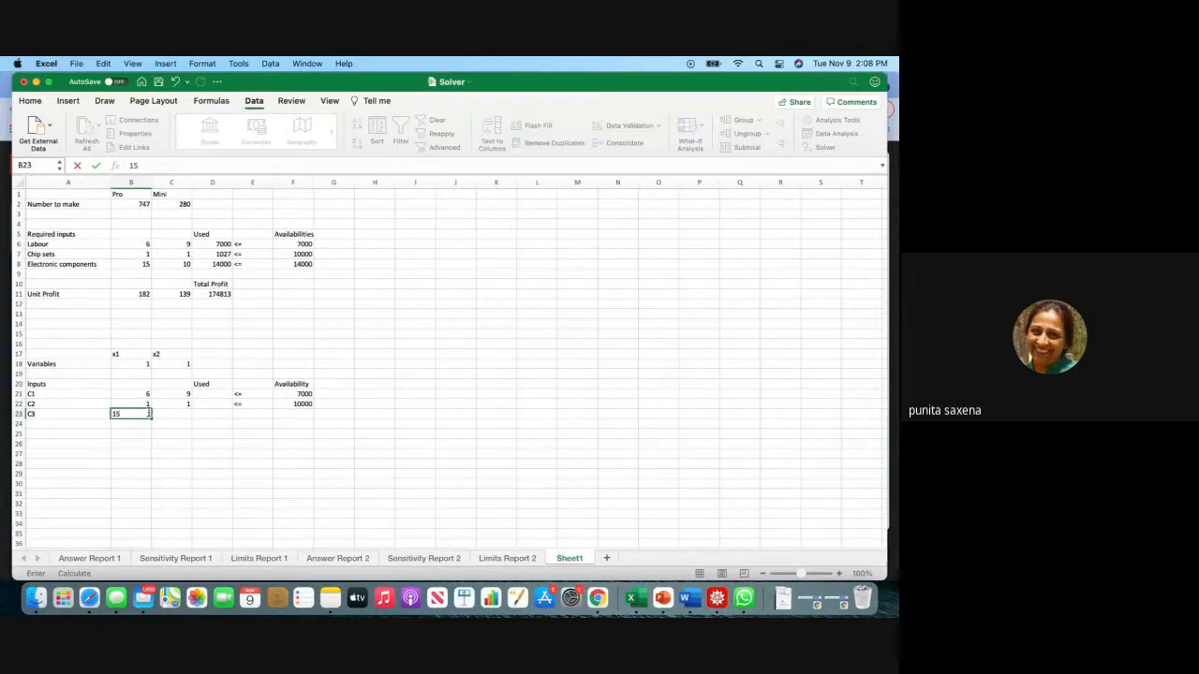
pyautogui.press('Tab')
pyautogui.write('10')
pyautogui.press('Tab')
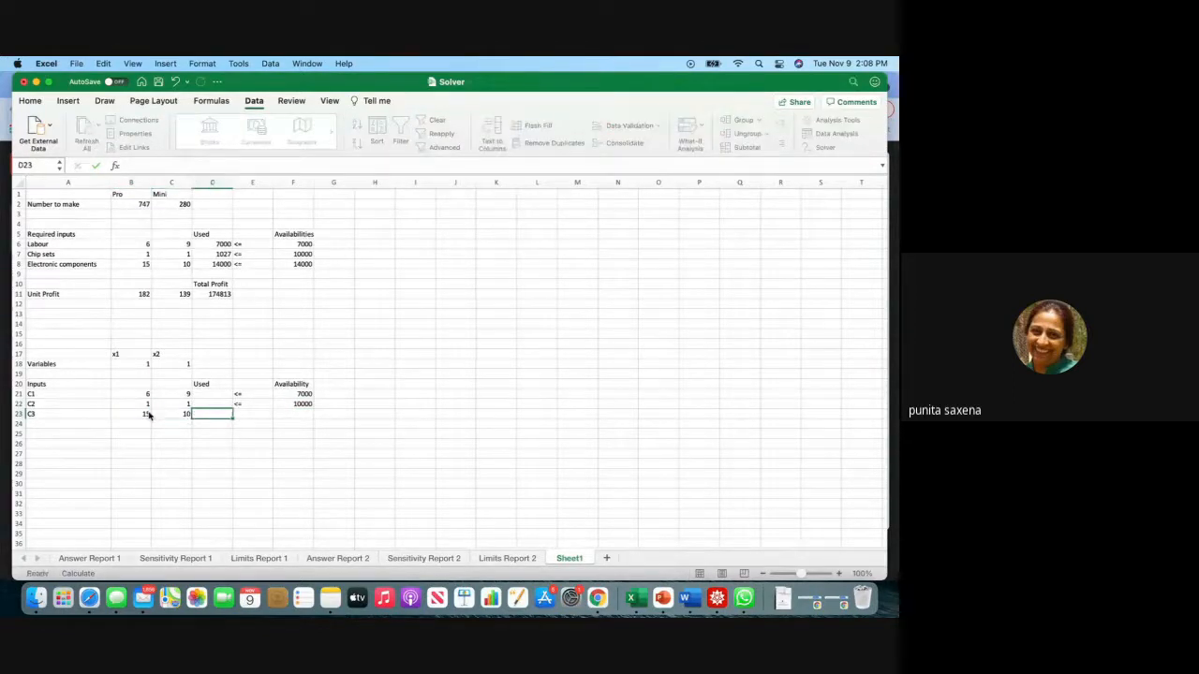
pyautogui.write('<=')
pyautogui.press('Tab')
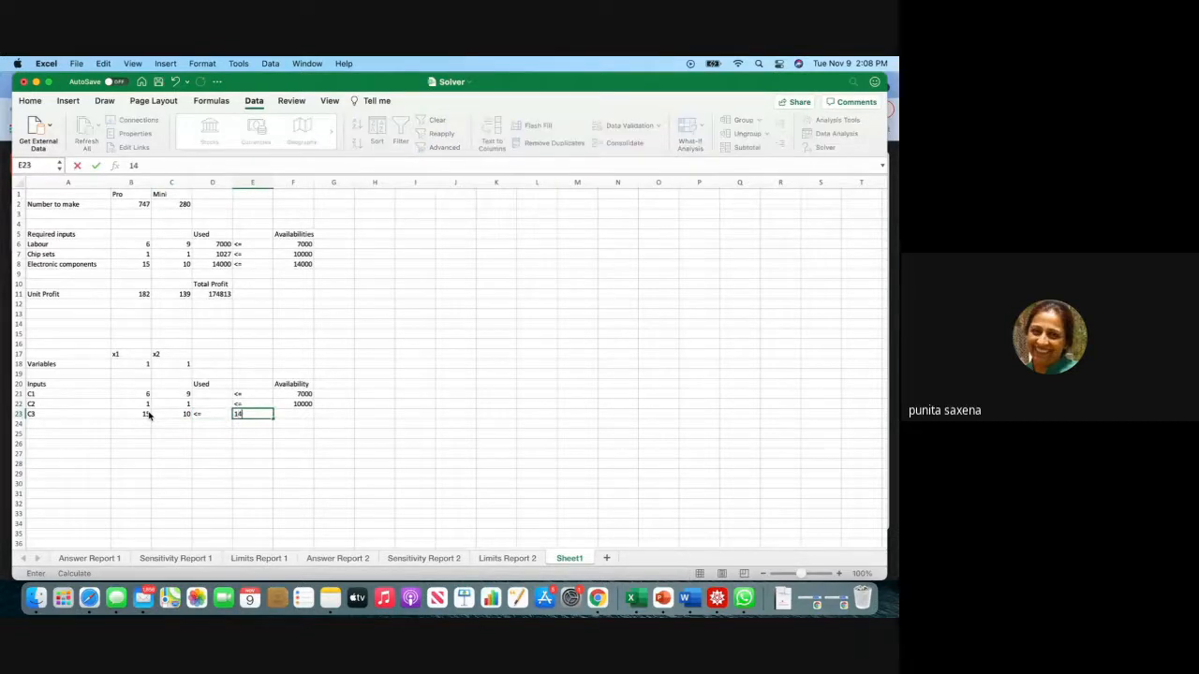
pyautogui.write('400')
pyautogui.press('BackSpace')
pyautogui.press('BackSpace')
pyautogui.press('BackSpace')
pyautogui.press('BackSpace')
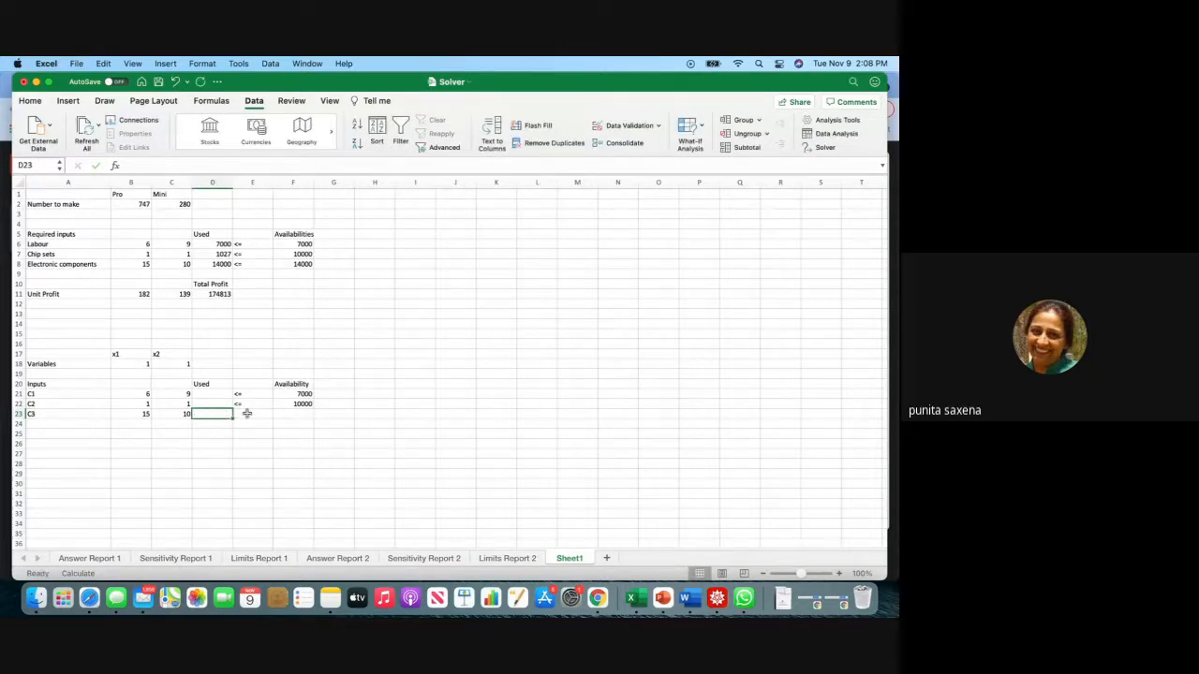
pyautogui.press('Escape')
# Complete the C3 row with the sign <= in E23 and the limit 14000 in F23.
pyautogui.write('<=')
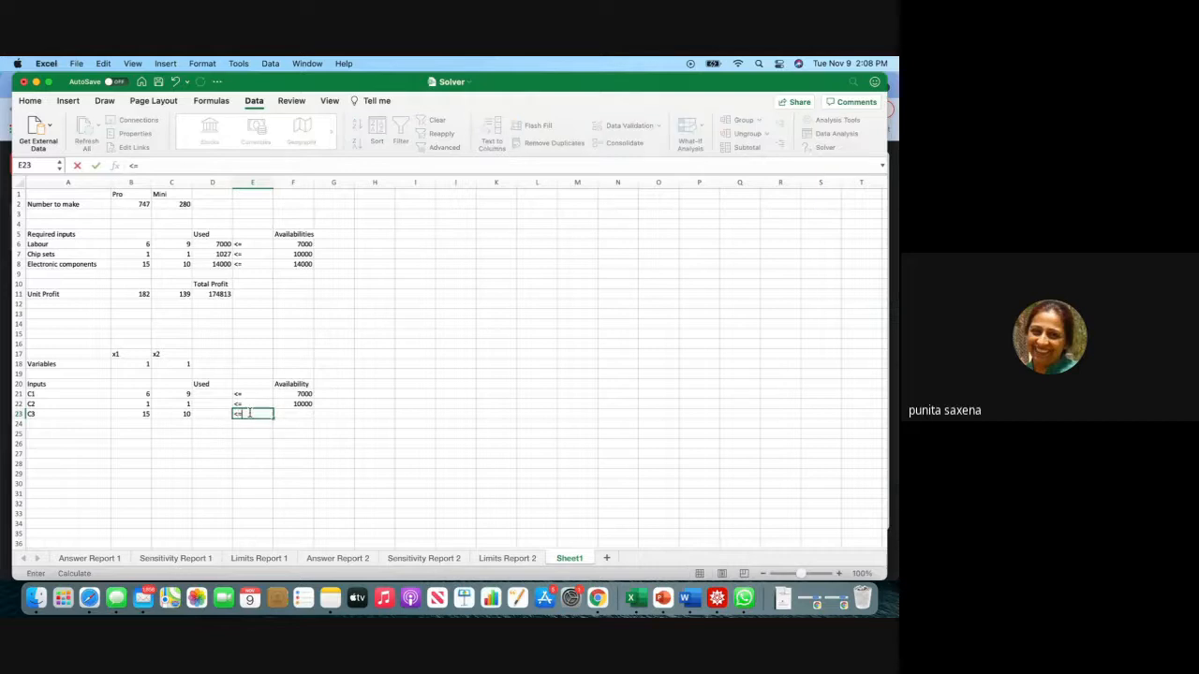
pyautogui.press('Tab')
pyautogui.write('1')
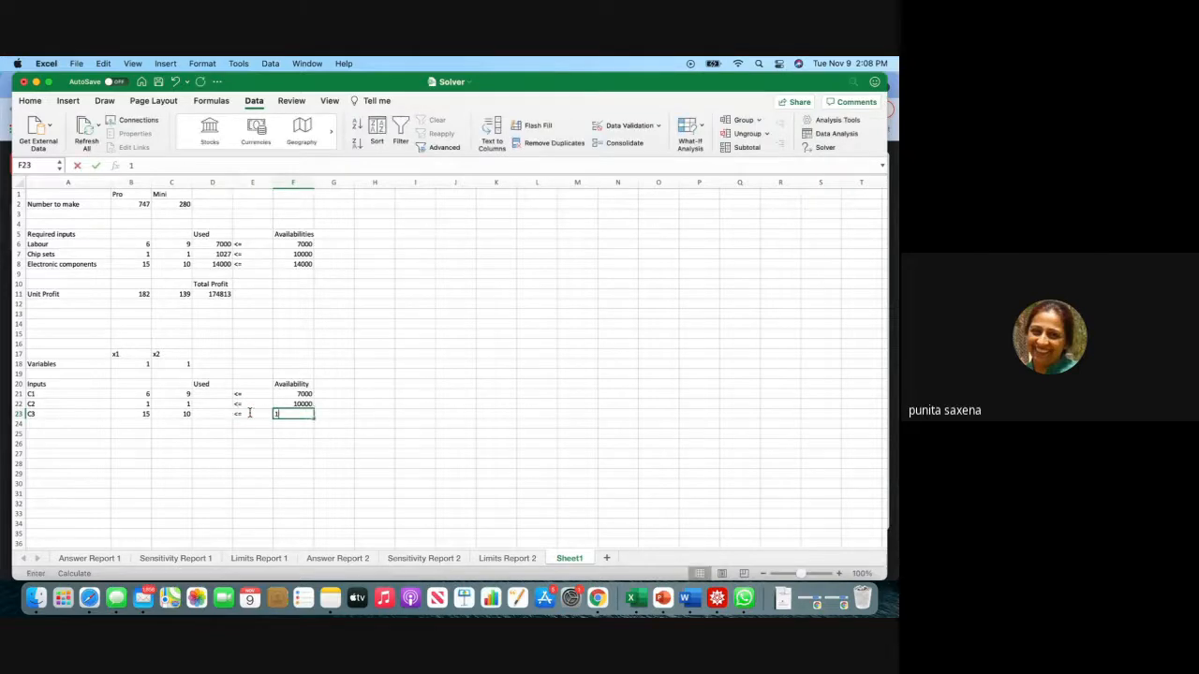
pyautogui.write('4000')
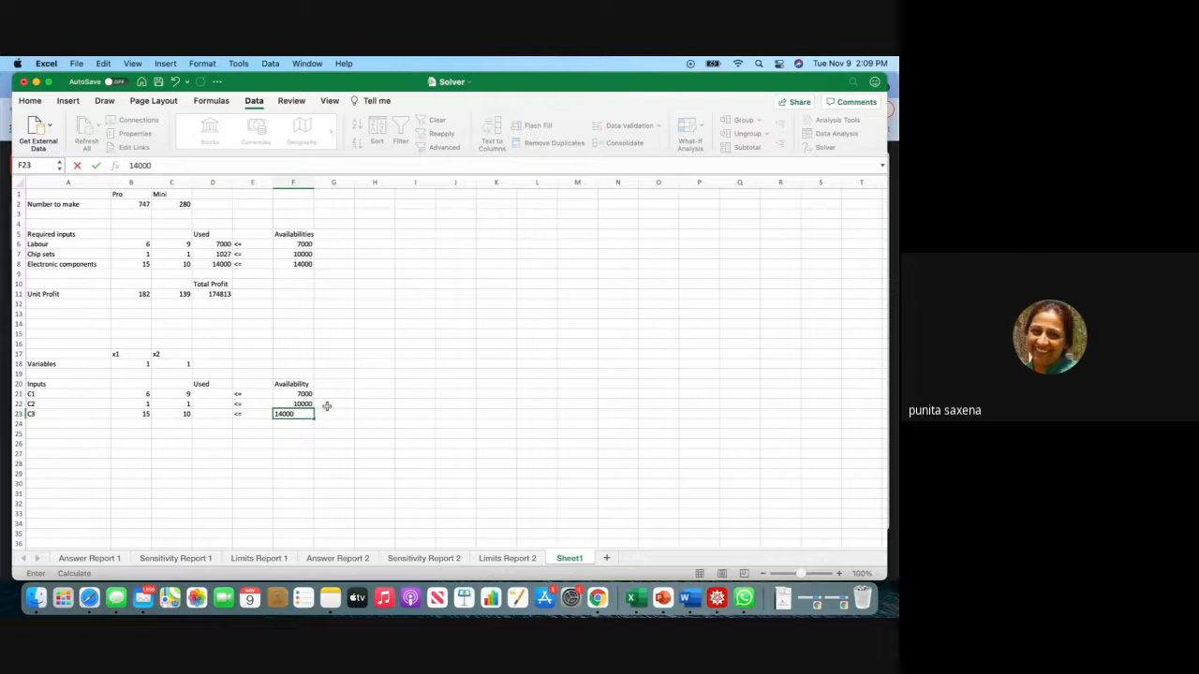
pyautogui.click(427, 427)
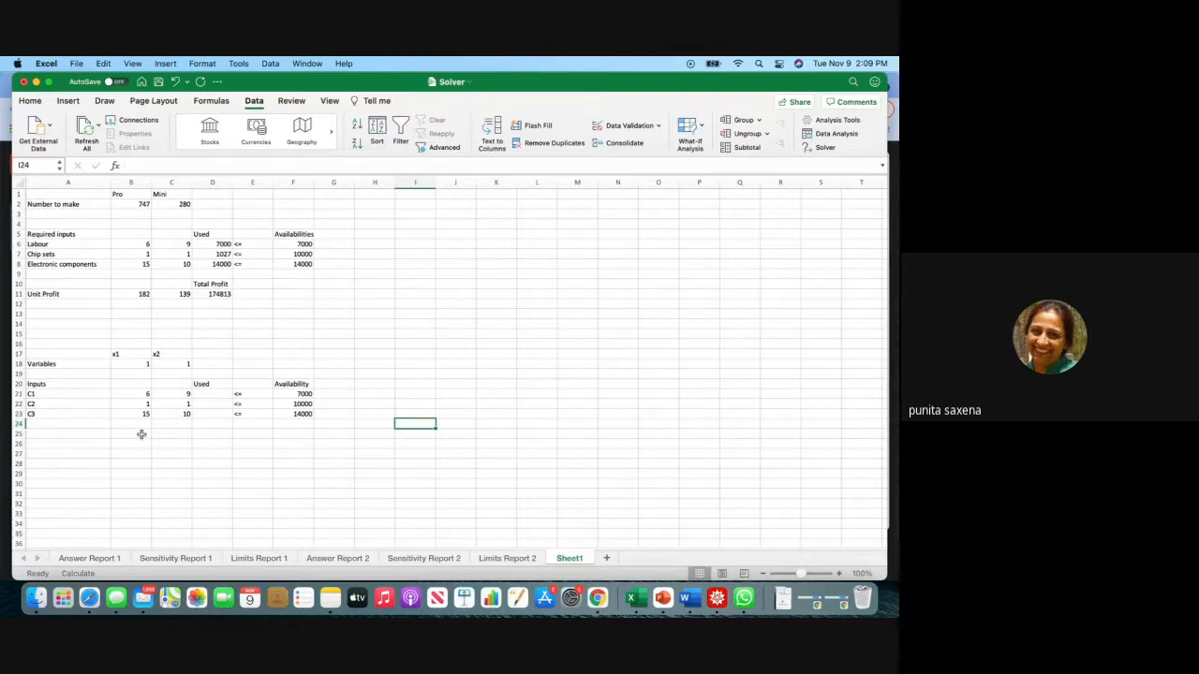
# Label A25 as Unit Profit and enter the profits 182 for x1 and 139 for x2 beside it.
pyautogui.click(88, 436)
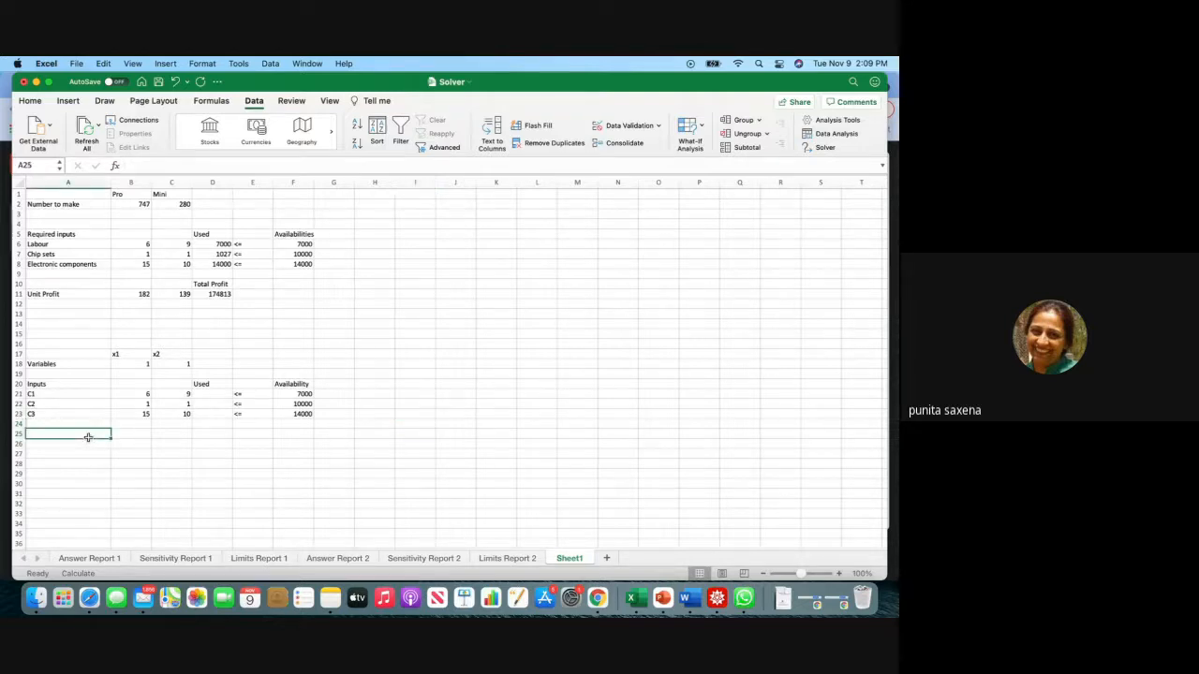
pyautogui.write('Unit Prof')
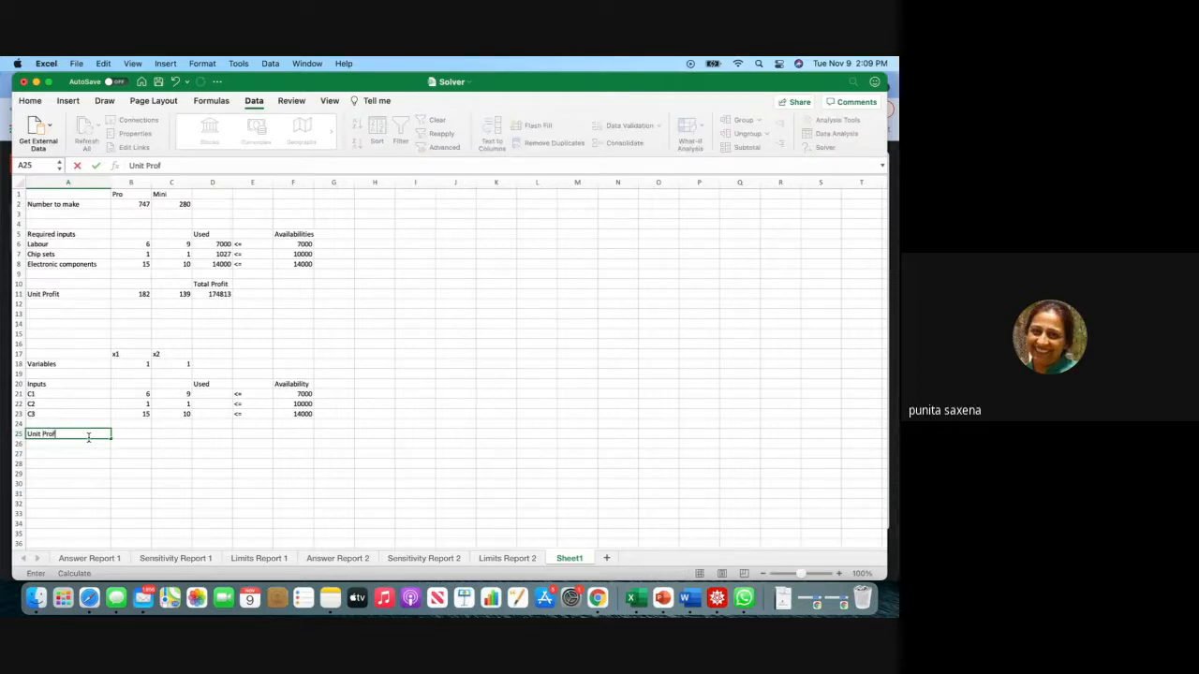
pyautogui.write('it')
pyautogui.click(141, 434)
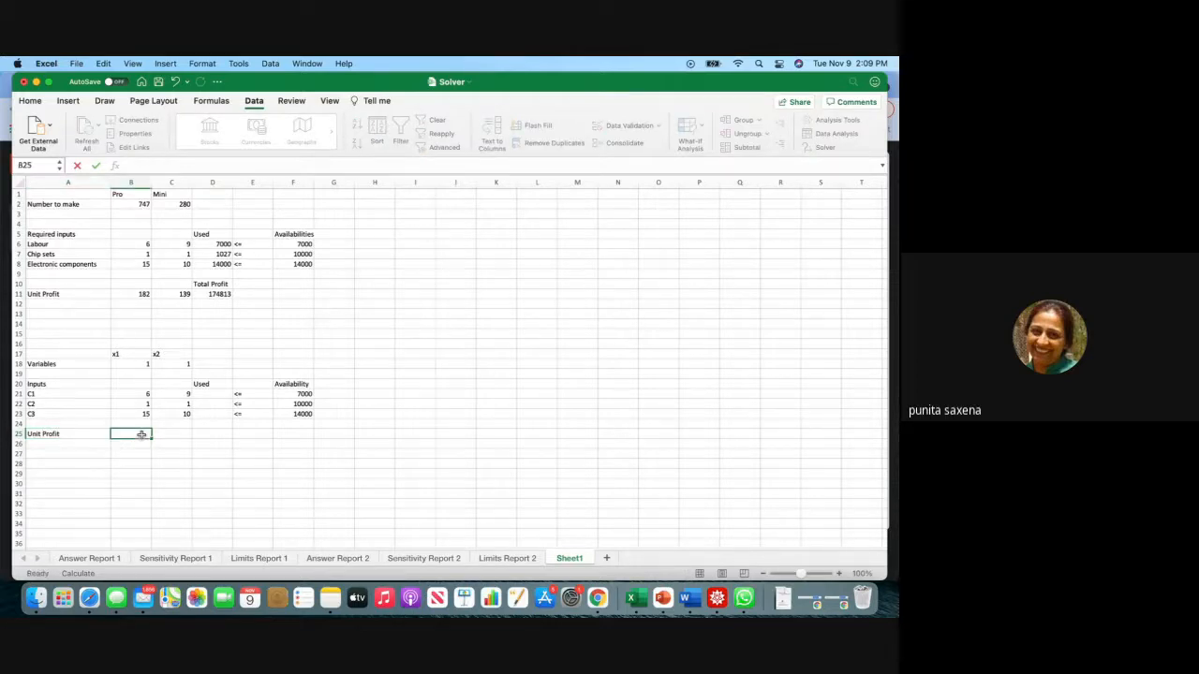
pyautogui.write('182')
pyautogui.click(181, 433)
pyautogui.write('1')
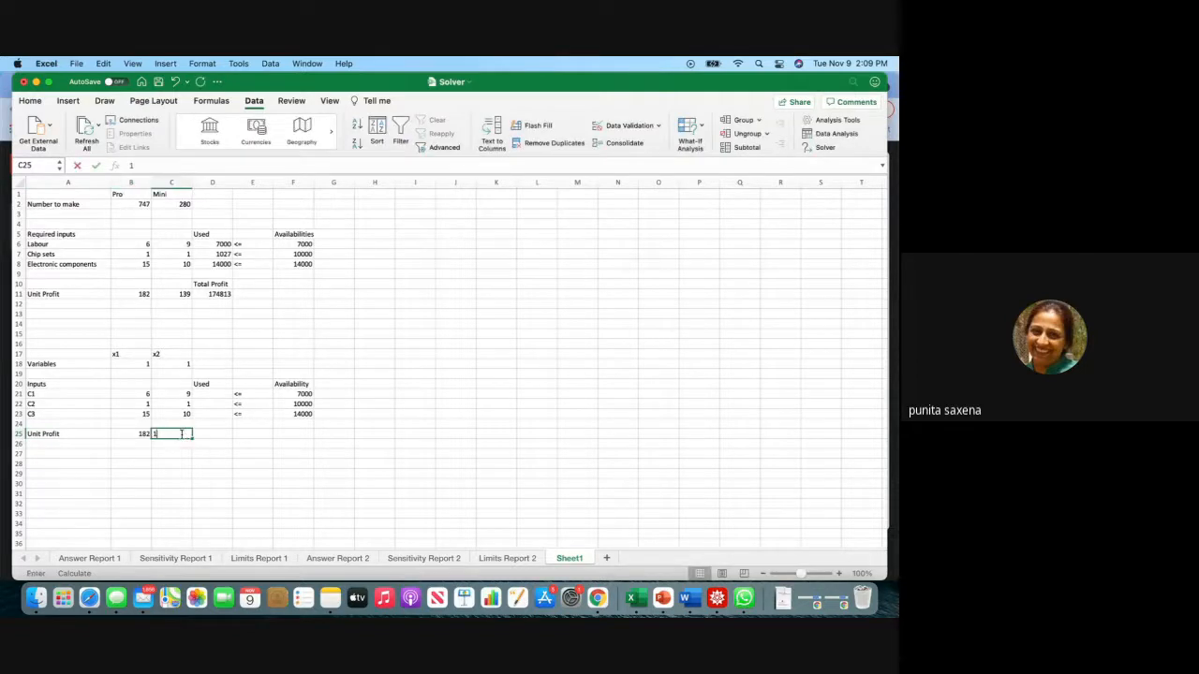
pyautogui.write('39')
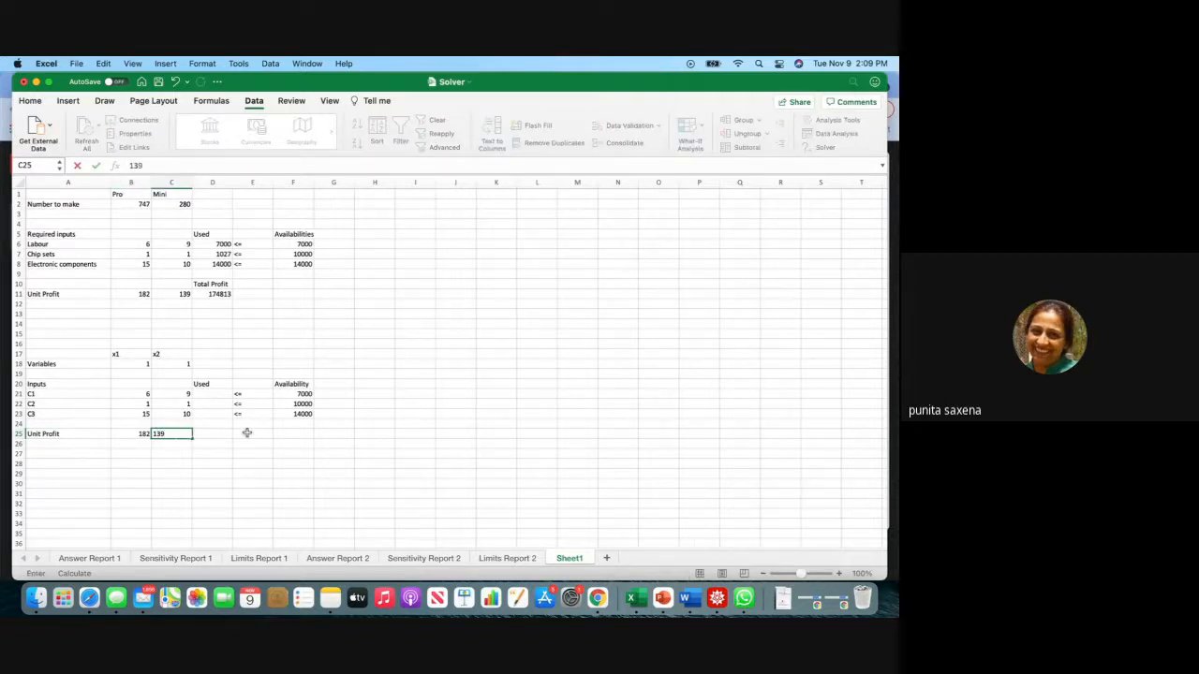
# Insert an entire new row directly above the lower Unit Profit row.
pyautogui.click(262, 433)
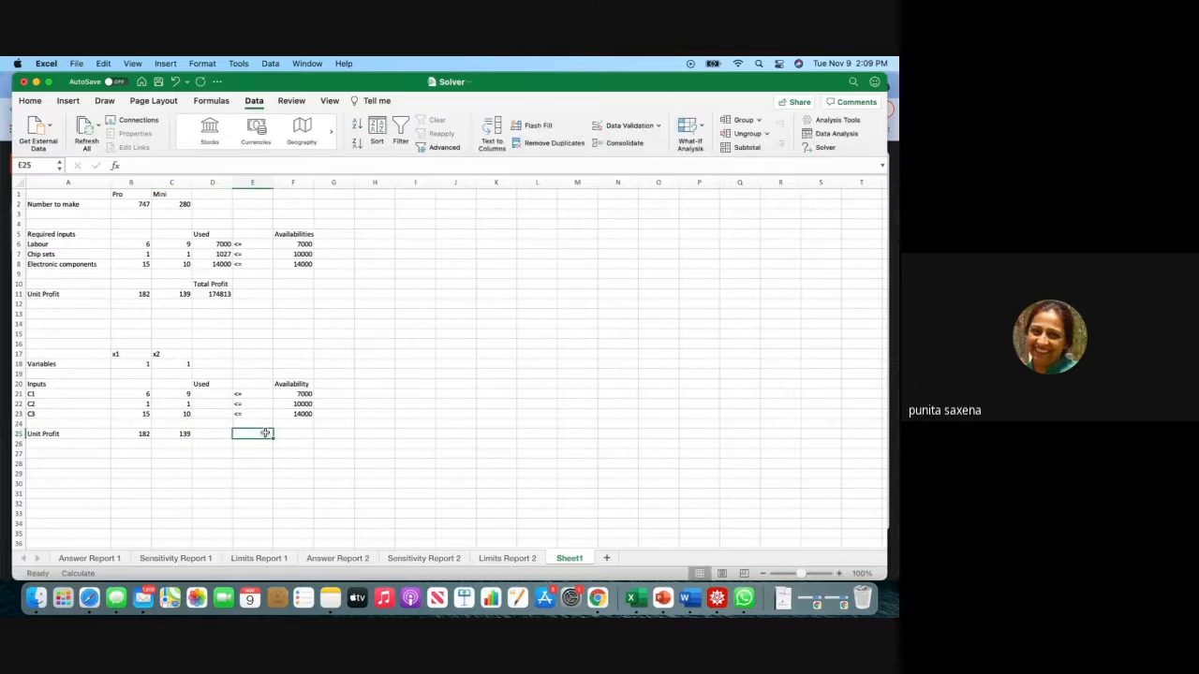
pyautogui.rightClick(265, 432)
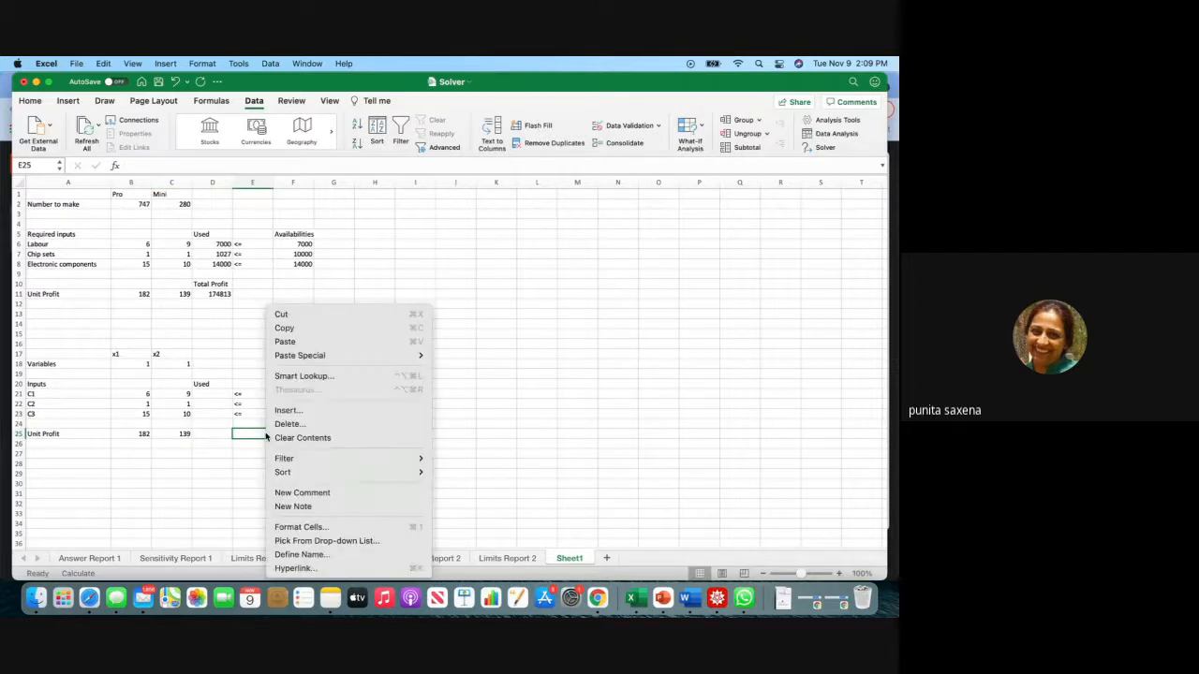
pyautogui.click(296, 412)
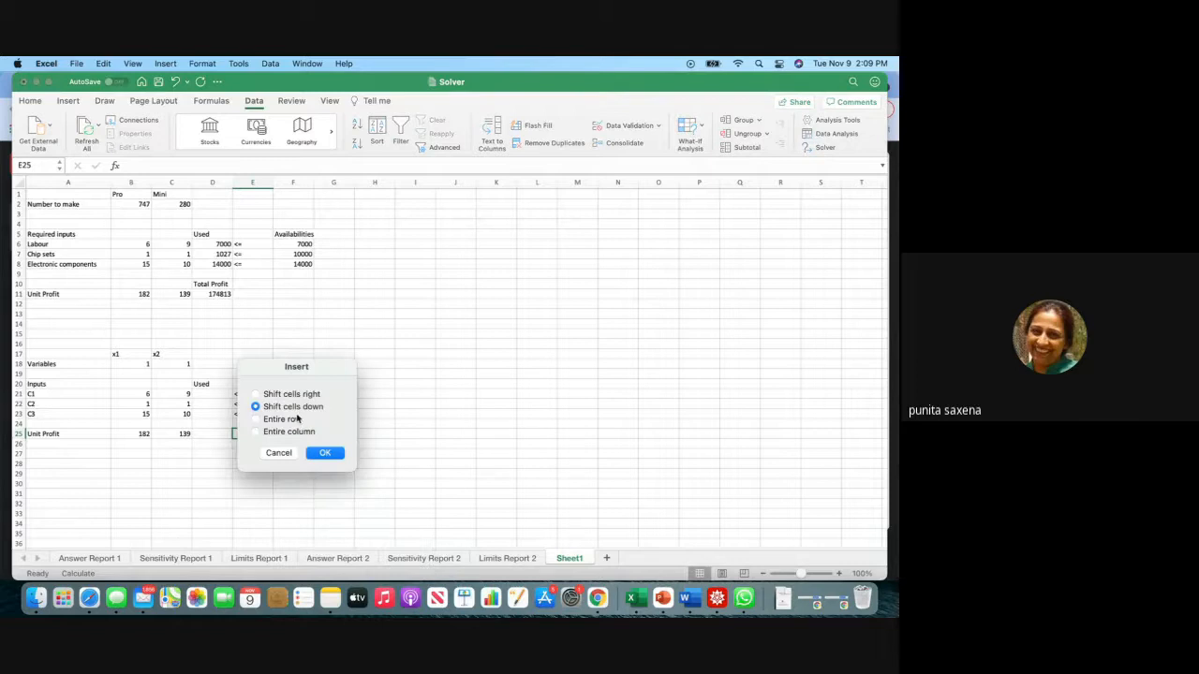
pyautogui.click(296, 418)
pyautogui.click(321, 452)
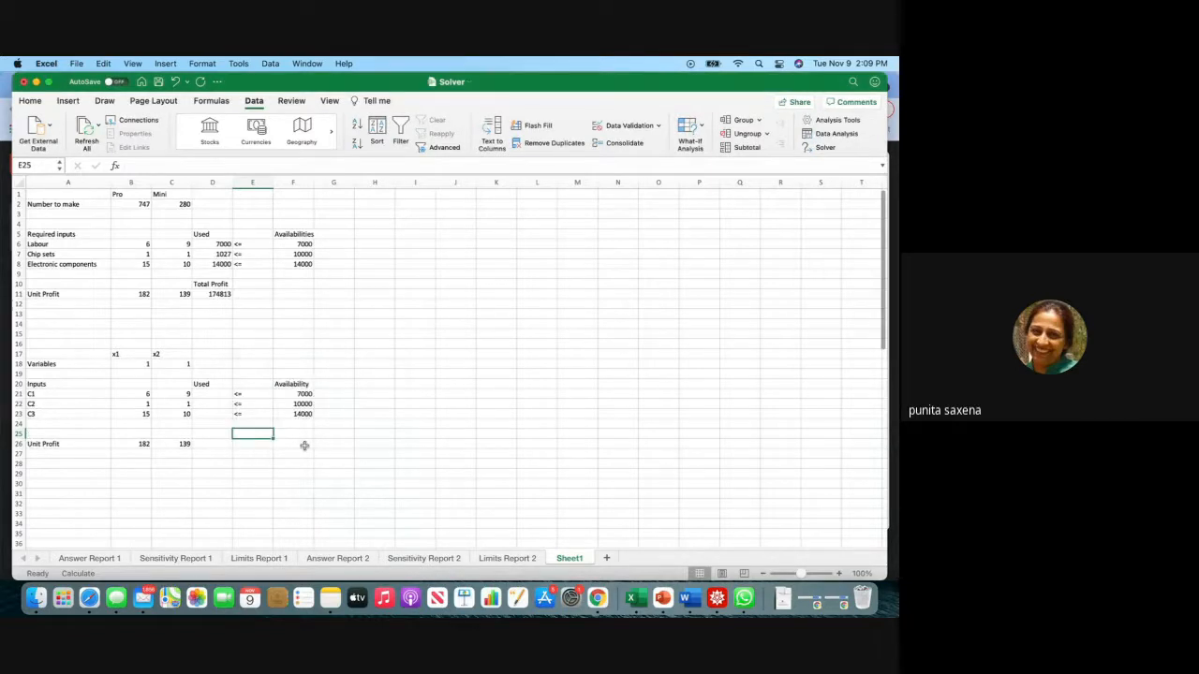
pyautogui.write('T')
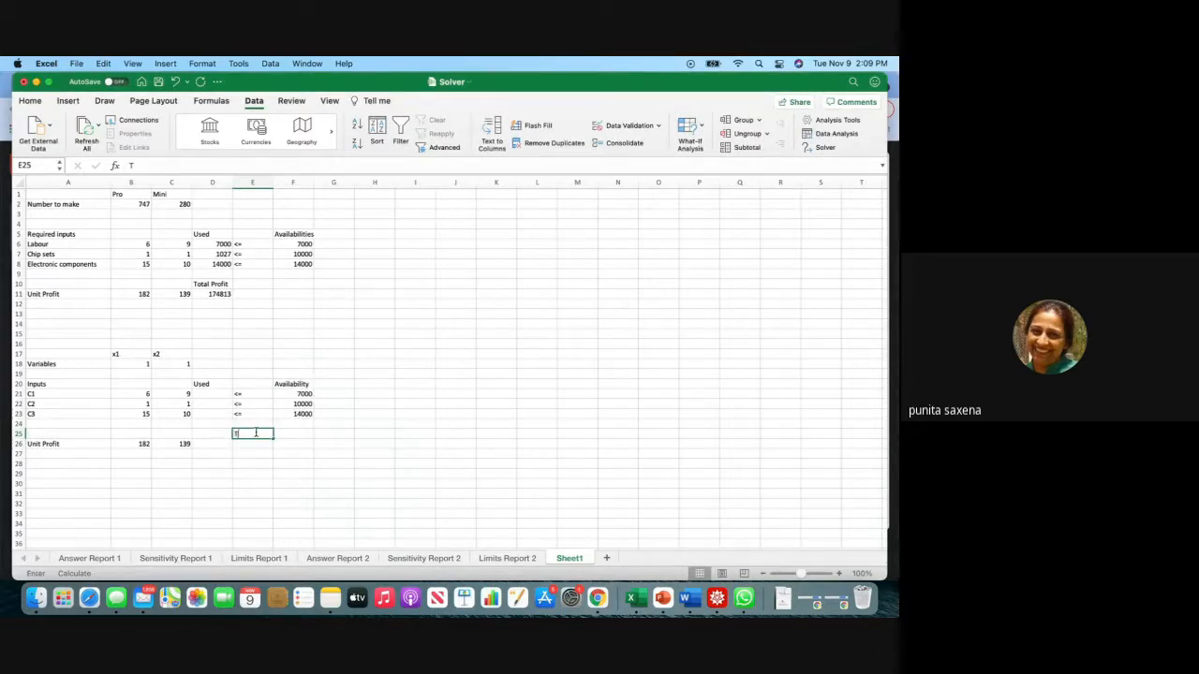
pyautogui.write('otal P')
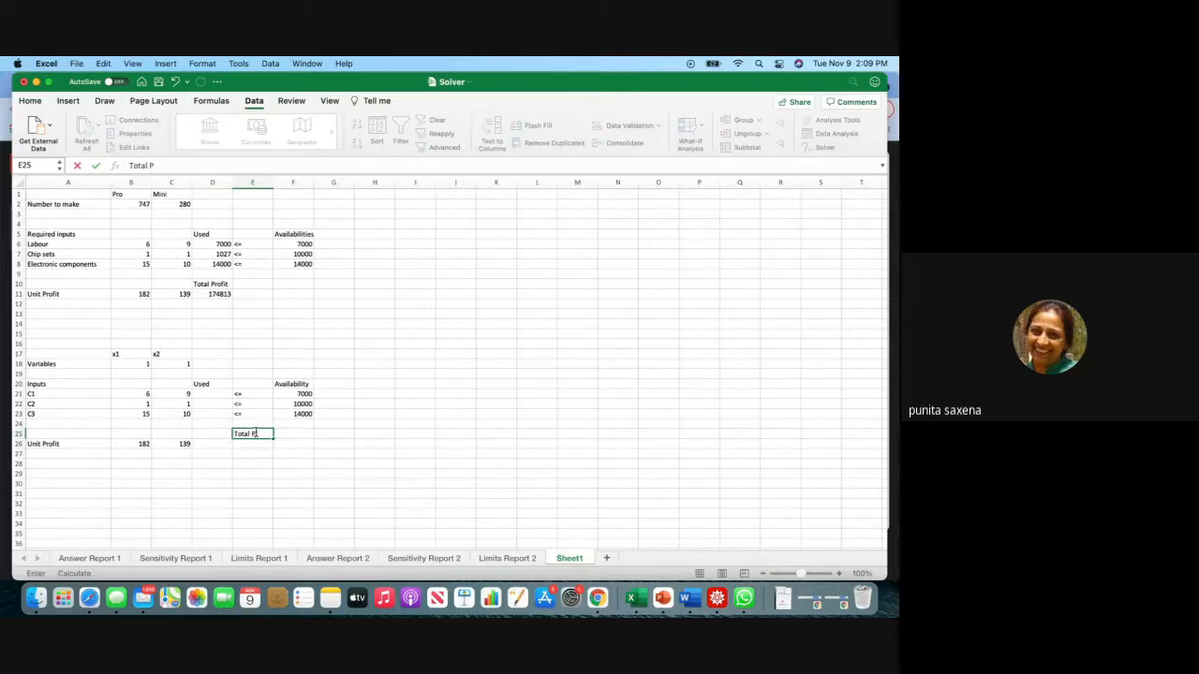
pyautogui.press('BackSpace')
pyautogui.press('BackSpace')
pyautogui.press('BackSpace')
pyautogui.press('BackSpace')
pyautogui.press('BackSpace')
# Add the heading Total Profit in D25 and dismiss the formula reference alert.
pyautogui.click(222, 435)
pyautogui.write('T')
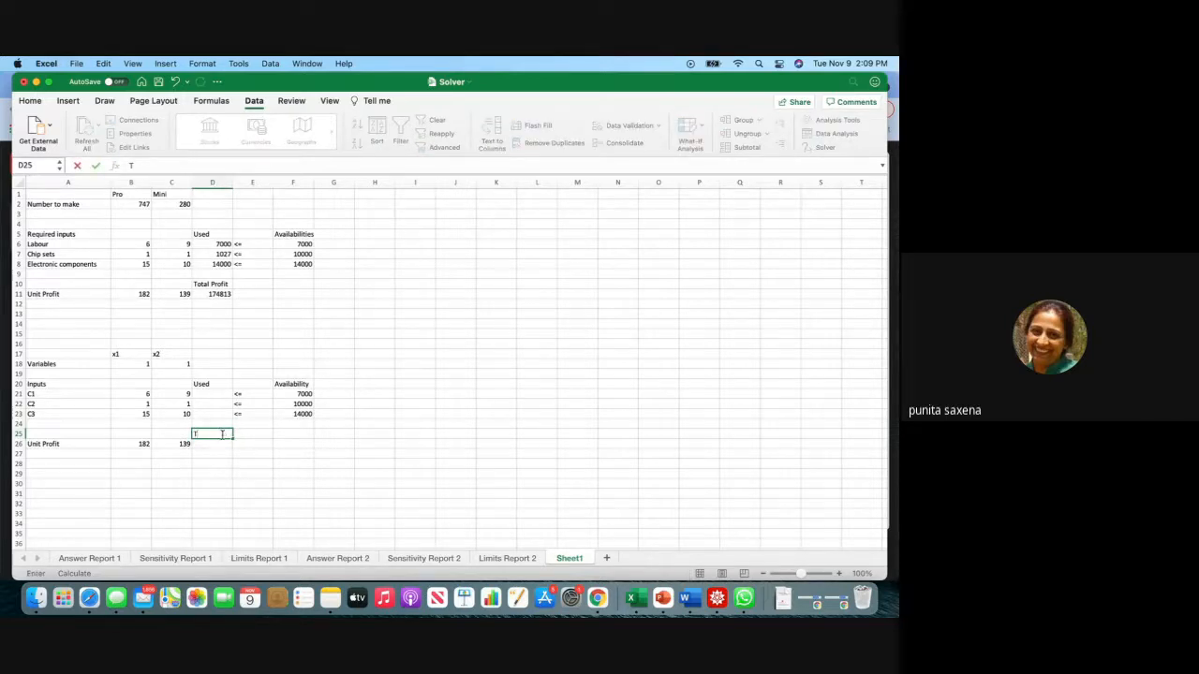
pyautogui.write('otal Profit')
pyautogui.press('Return')
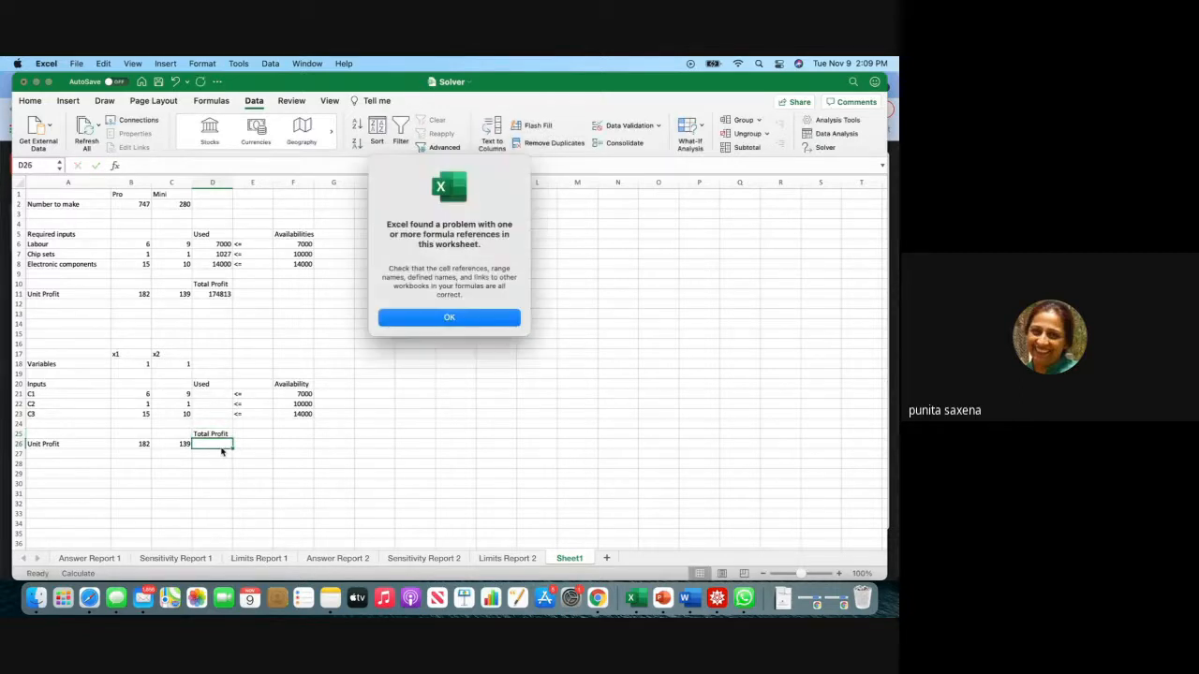
pyautogui.click(459, 319)
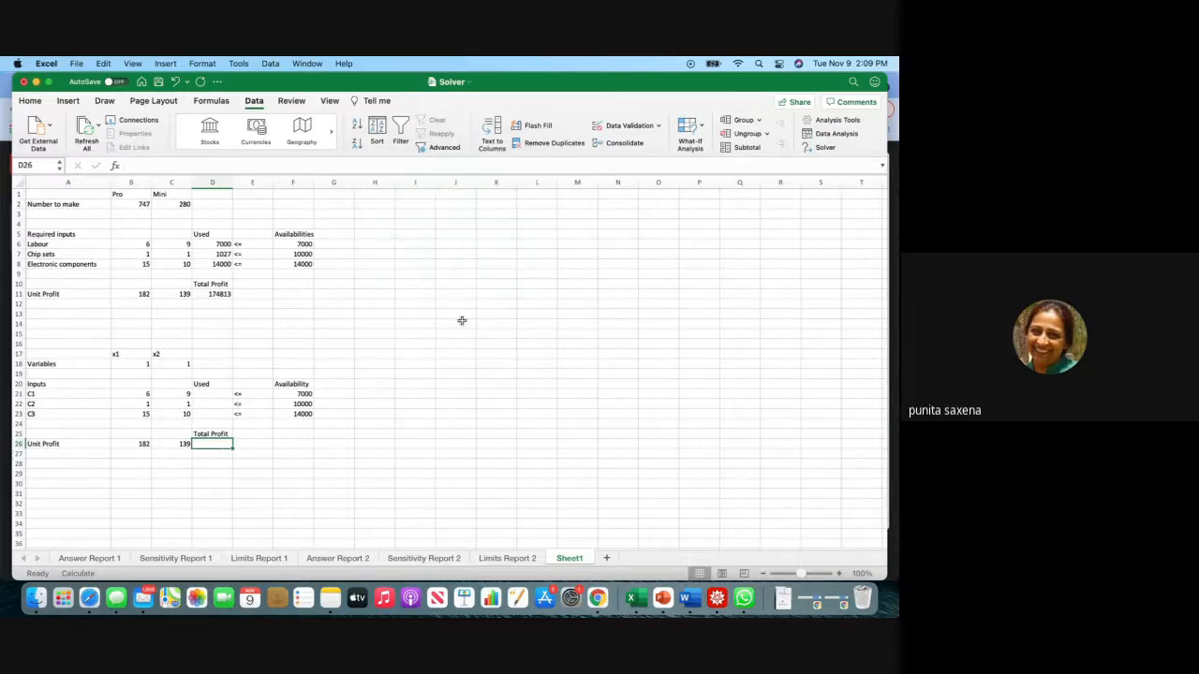
pyautogui.click(497, 408)
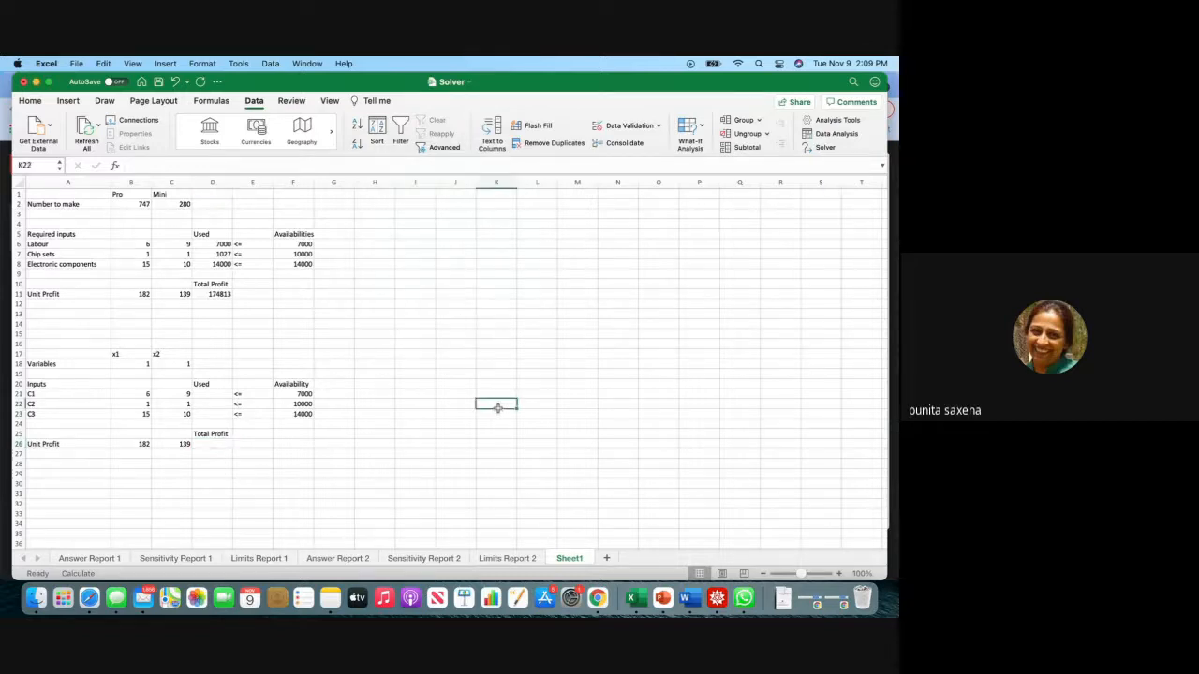
# Calculate the C1 usage in D21 with SUMPRODUCT of the variables B18:C18 and the coefficients B21:C21.
pyautogui.click(223, 393)
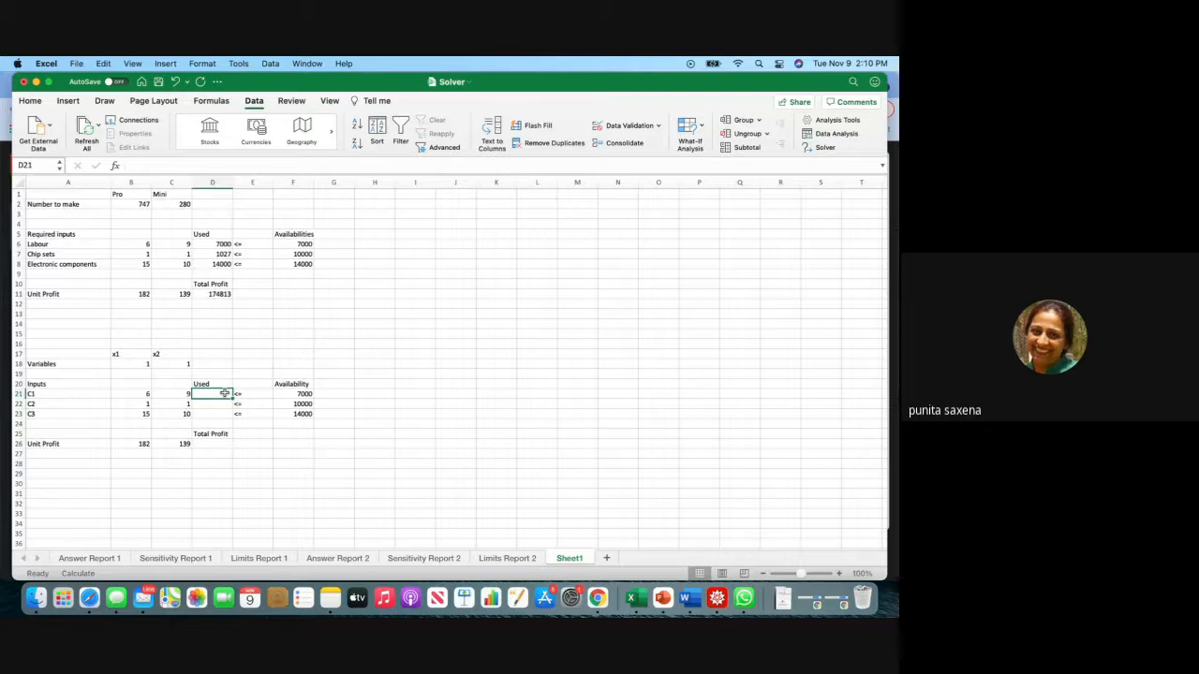
pyautogui.write('=SUMP')
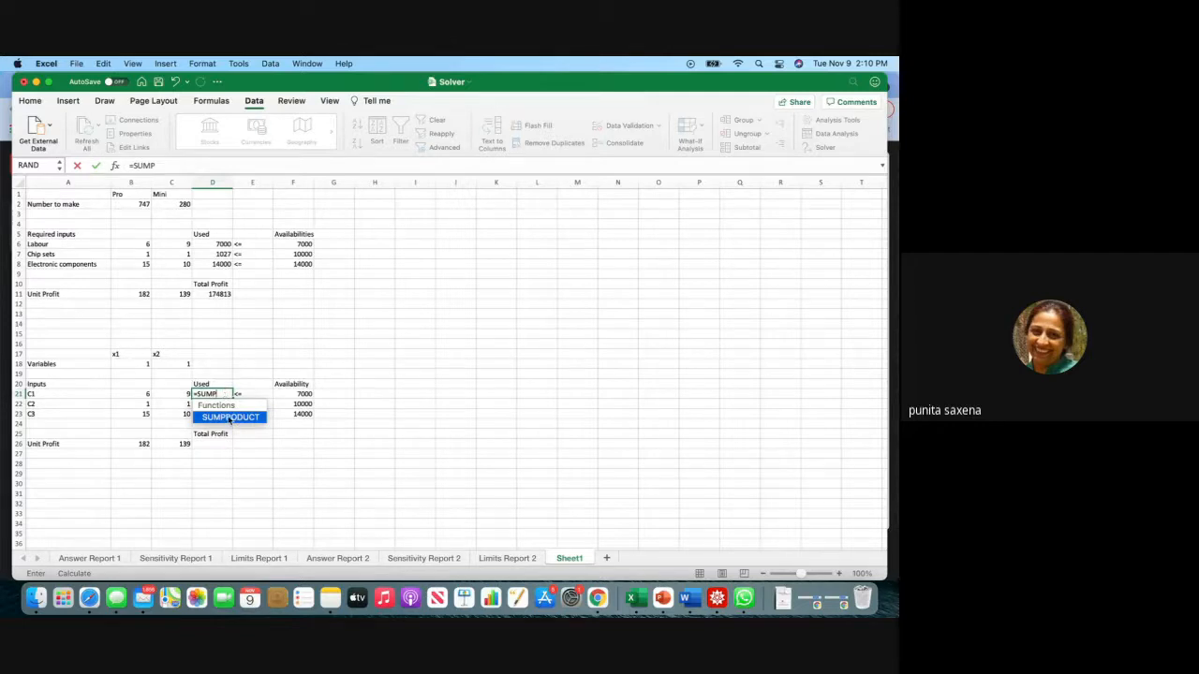
pyautogui.doubleClick(229, 417)
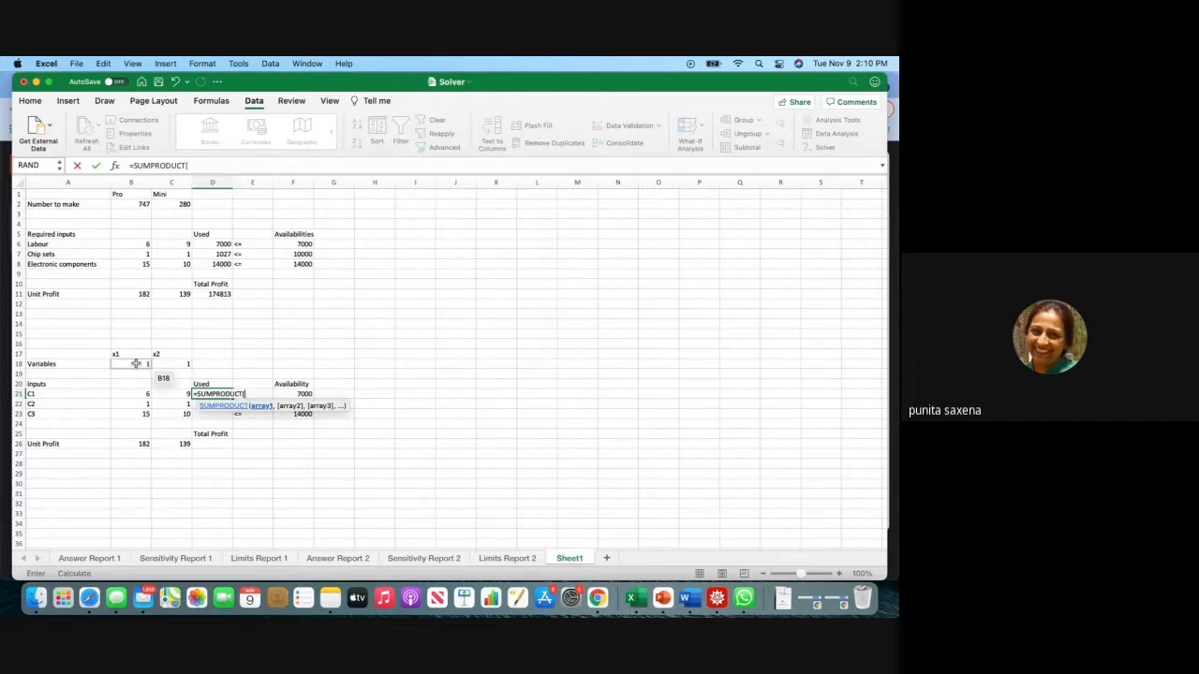
pyautogui.moveTo(135, 364); pyautogui.dragTo(170, 364)
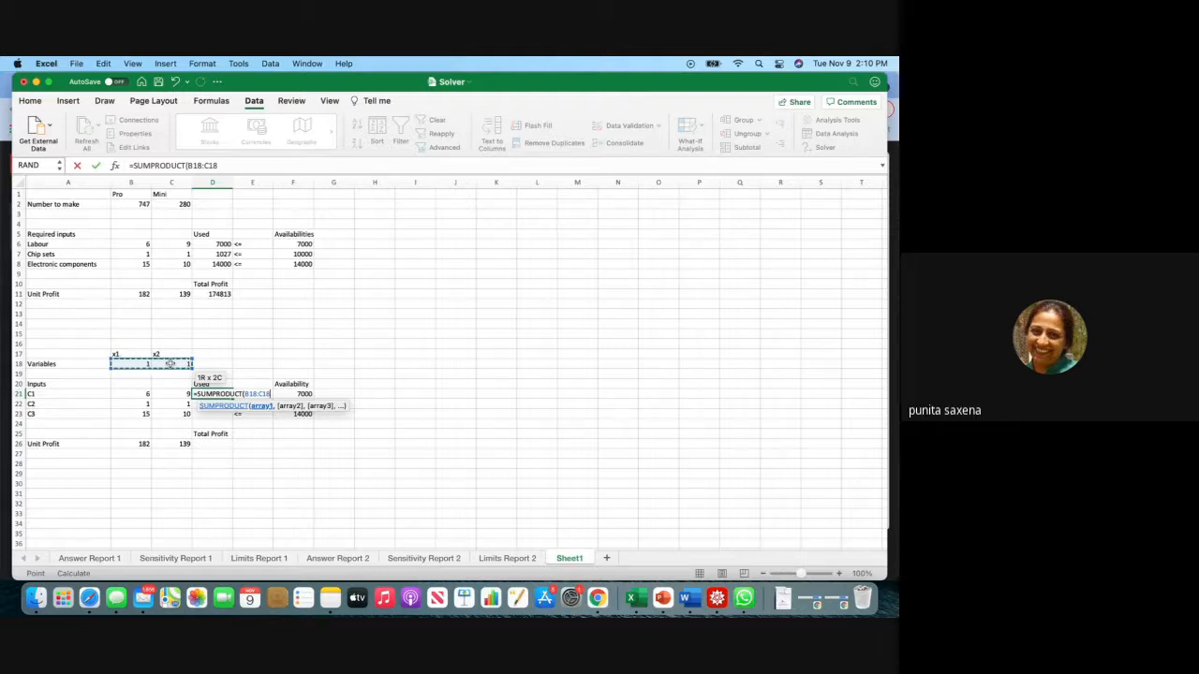
pyautogui.click(227, 164)
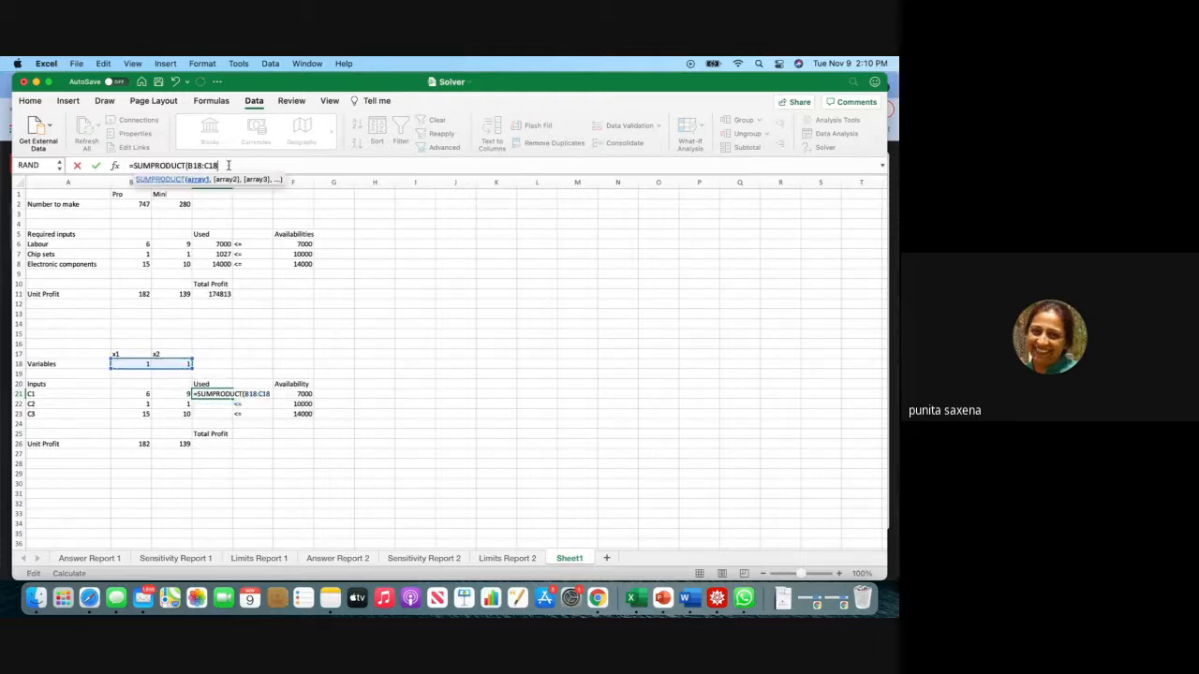
pyautogui.write(',')
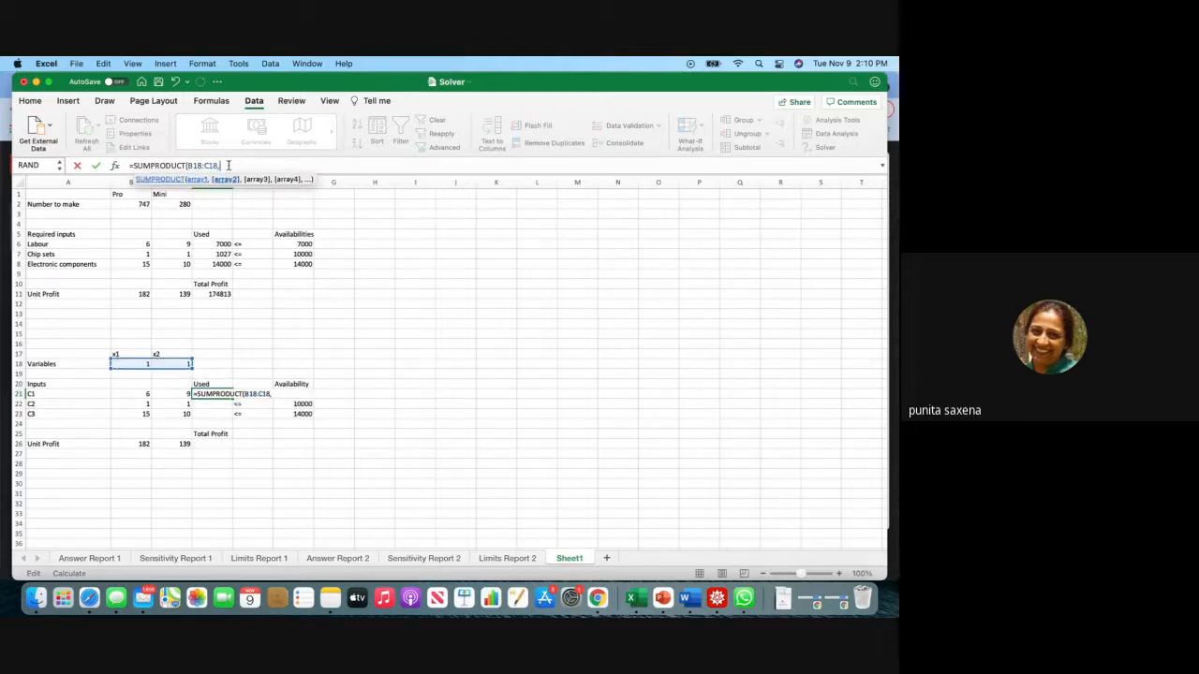
pyautogui.click(128, 394)
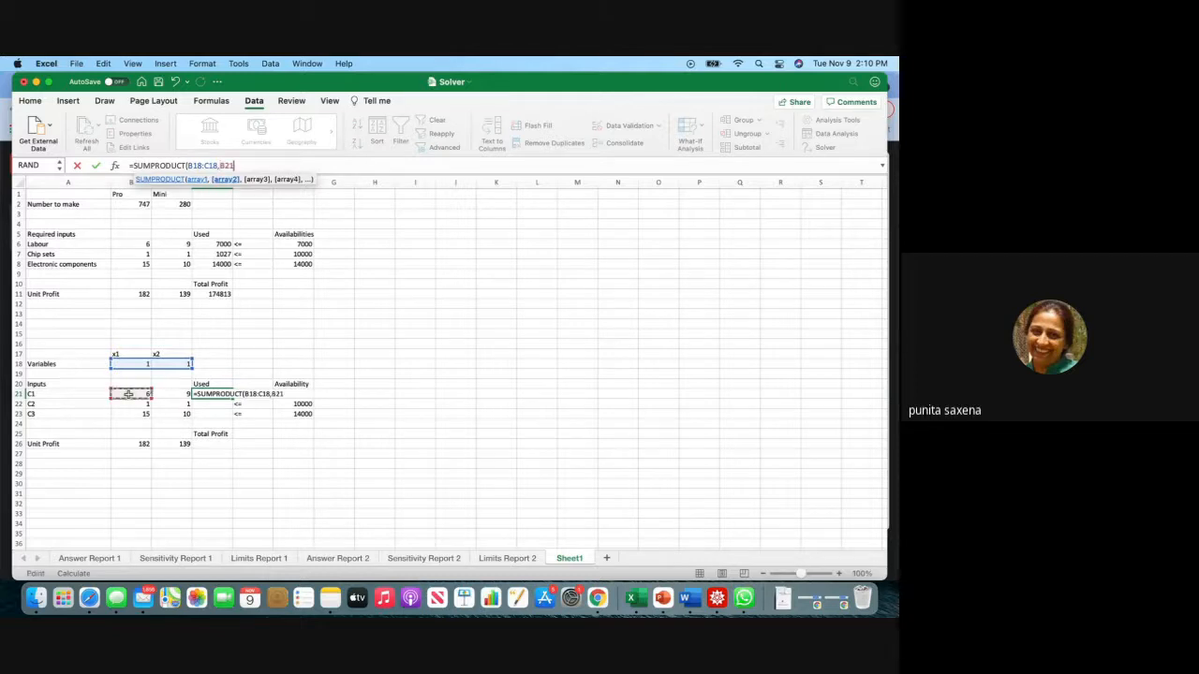
pyautogui.moveTo(128, 395); pyautogui.dragTo(171, 390)
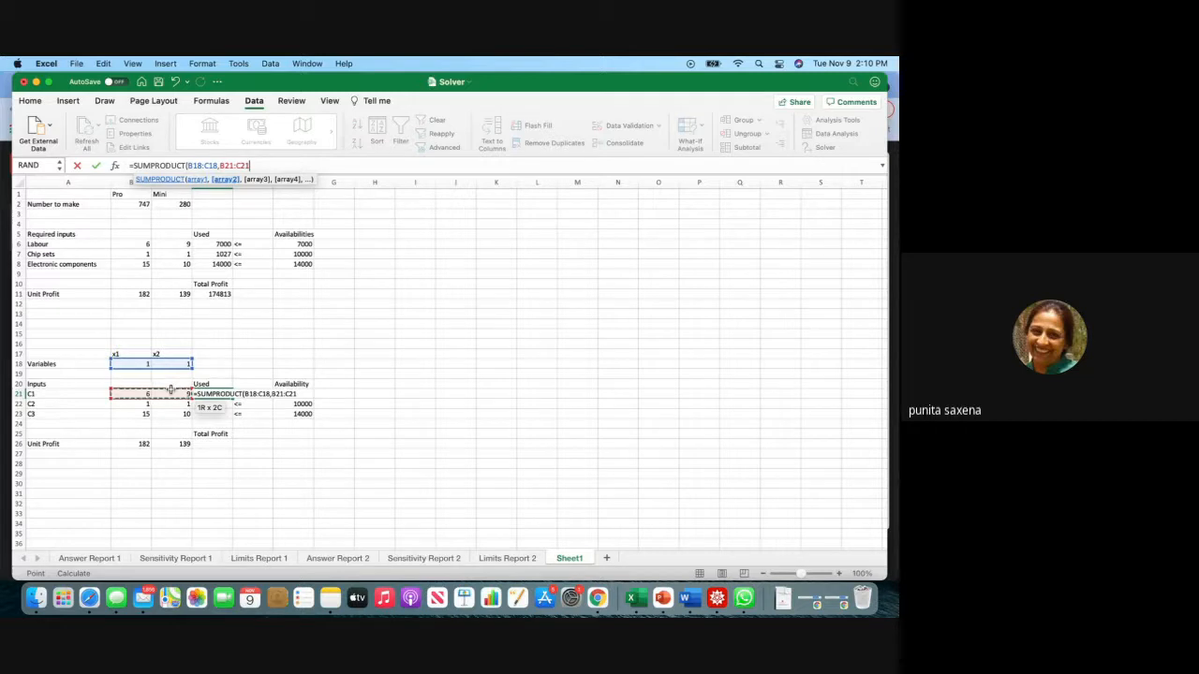
pyautogui.write(')')
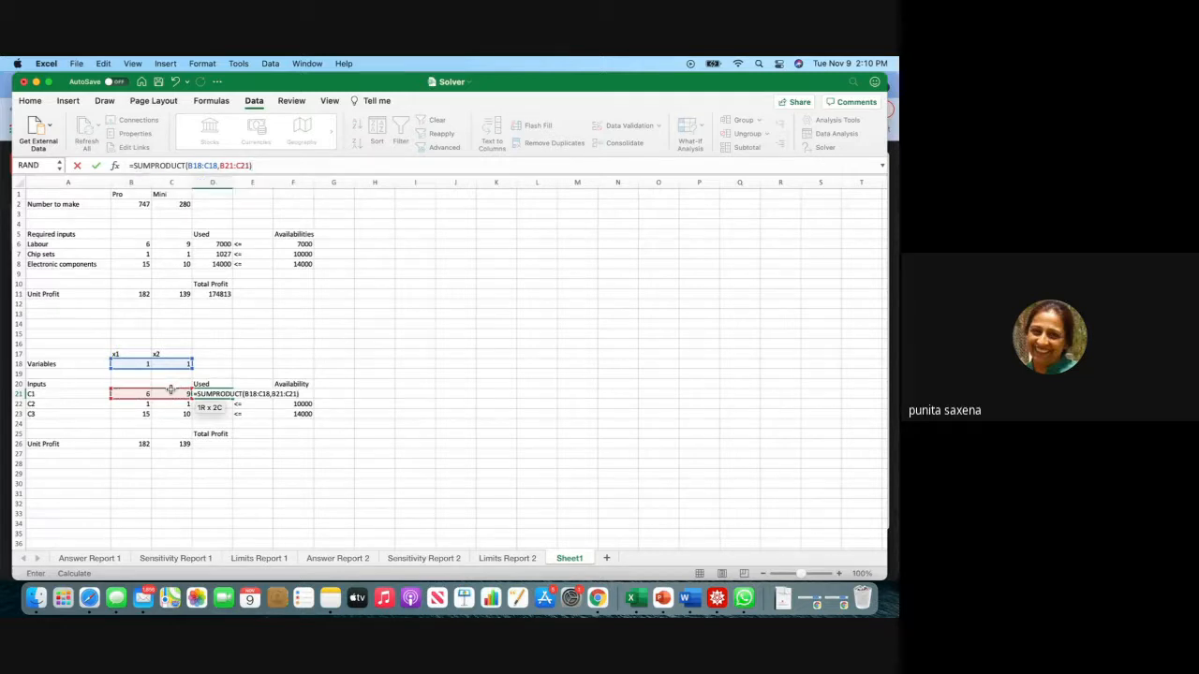
pyautogui.press('Return')
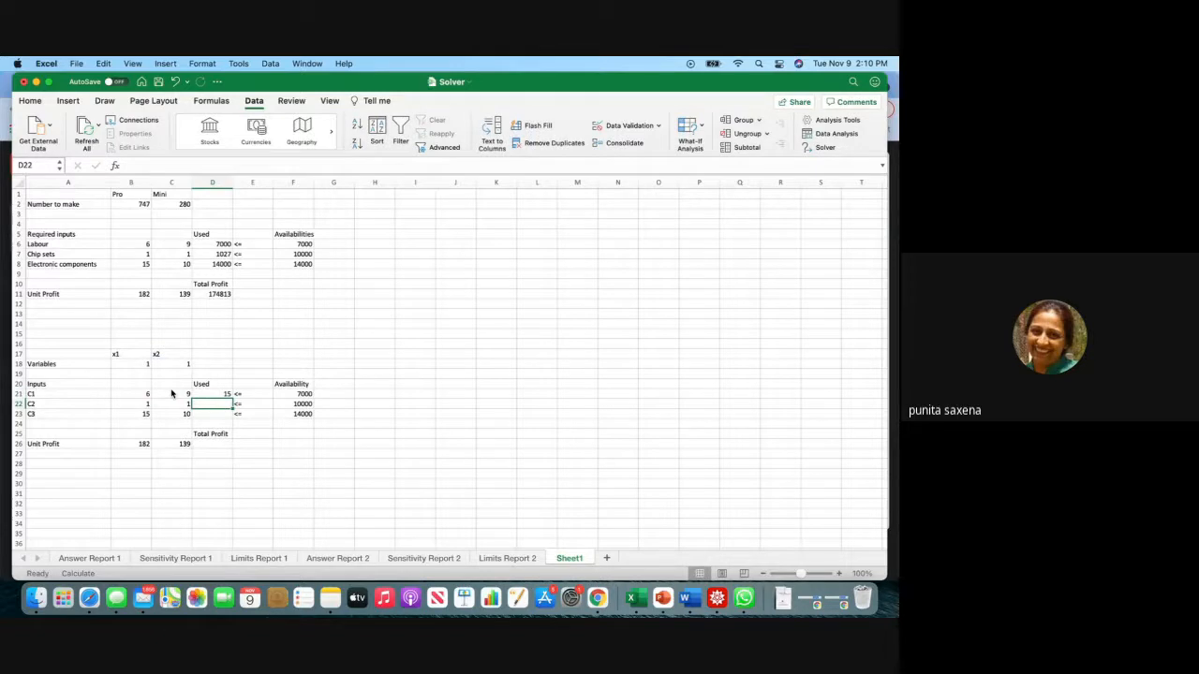
# Try to fill the C1 usage formula down through D23, and clear the copies in D22 and D23.
pyautogui.click(216, 394)
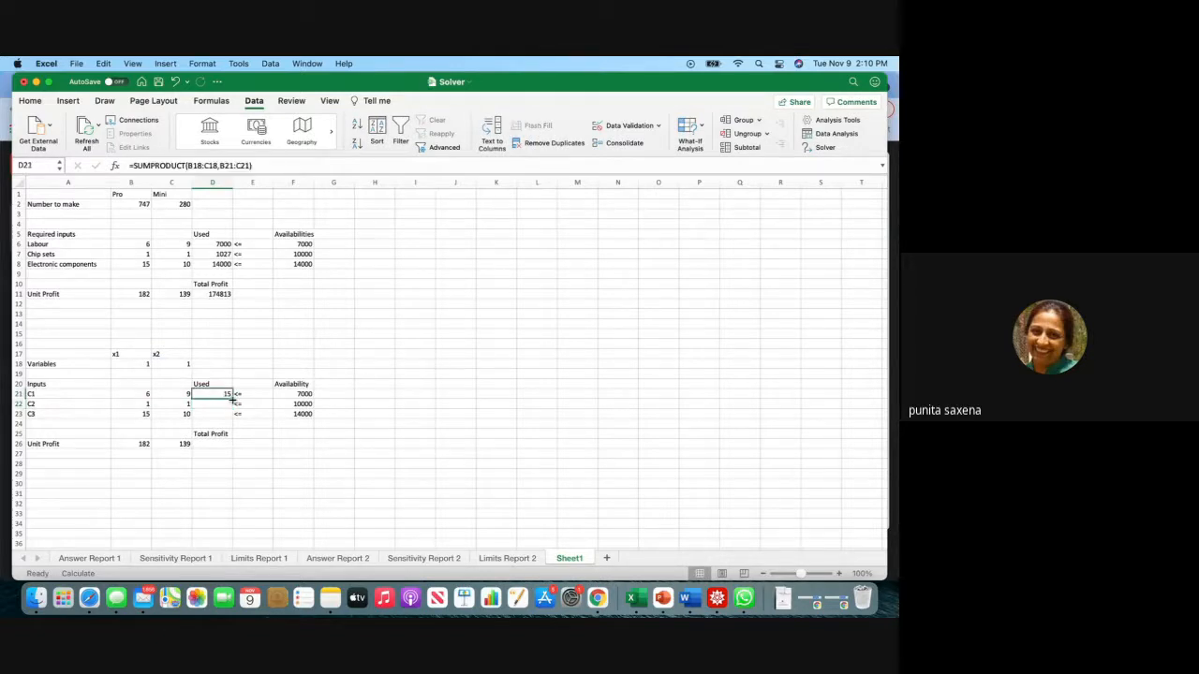
pyautogui.moveTo(232, 400); pyautogui.dragTo(229, 419)
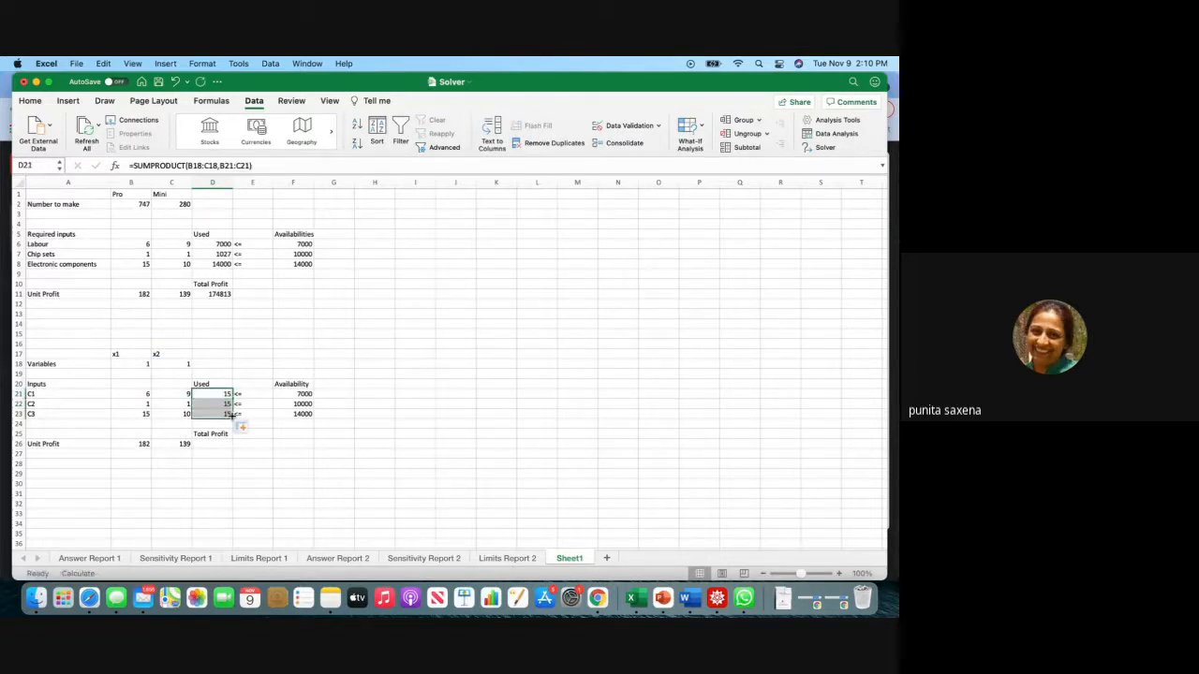
pyautogui.click(208, 404)
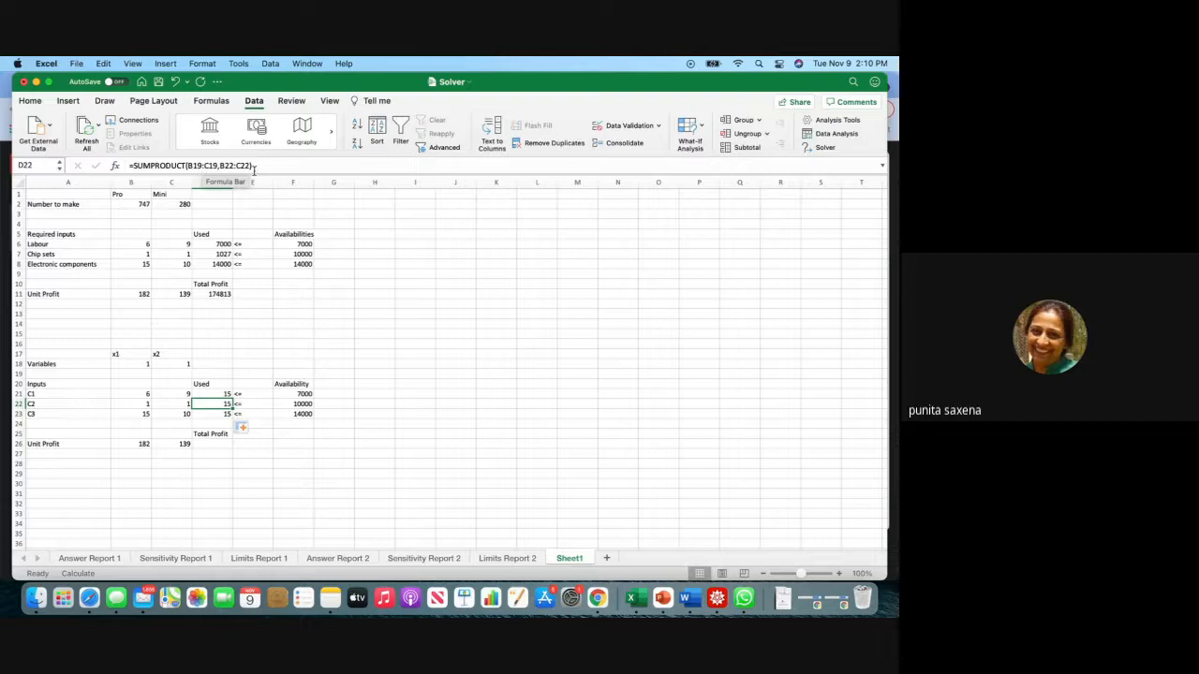
pyautogui.press('Delete')
pyautogui.click(222, 416)
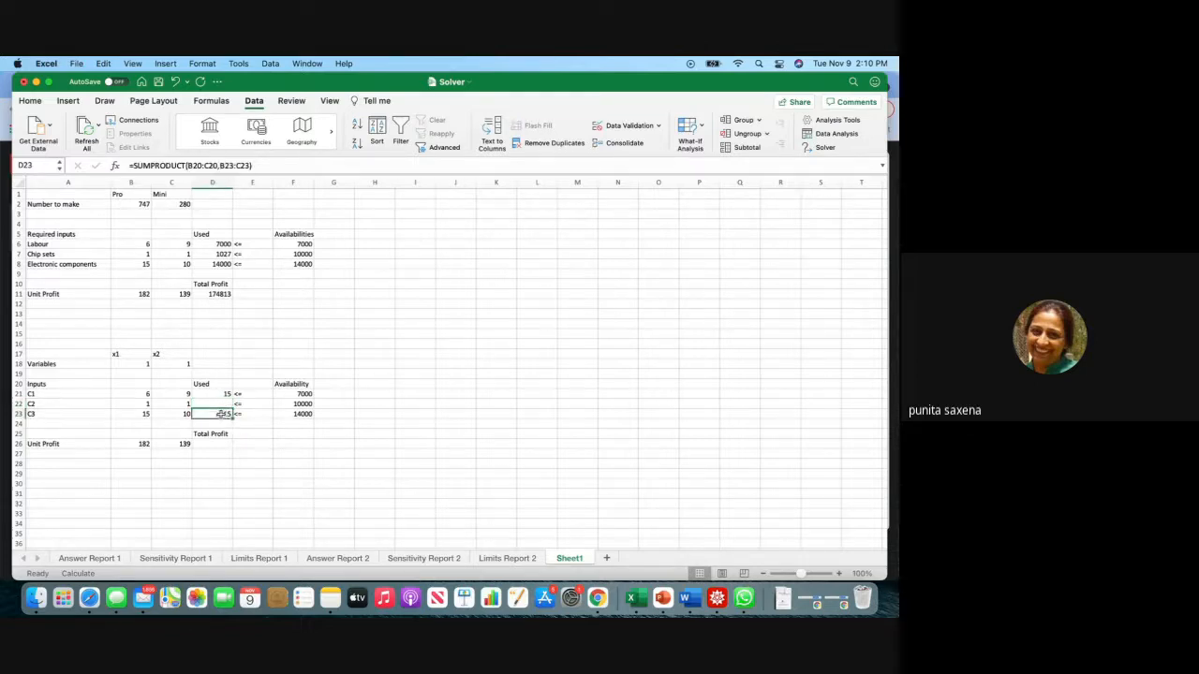
pyautogui.press('Delete')
# Make the variables range absolute in the D21 formula so it reads =SUMPRODUCT($B$18:$C$18,B21:C21).
pyautogui.click(223, 394)
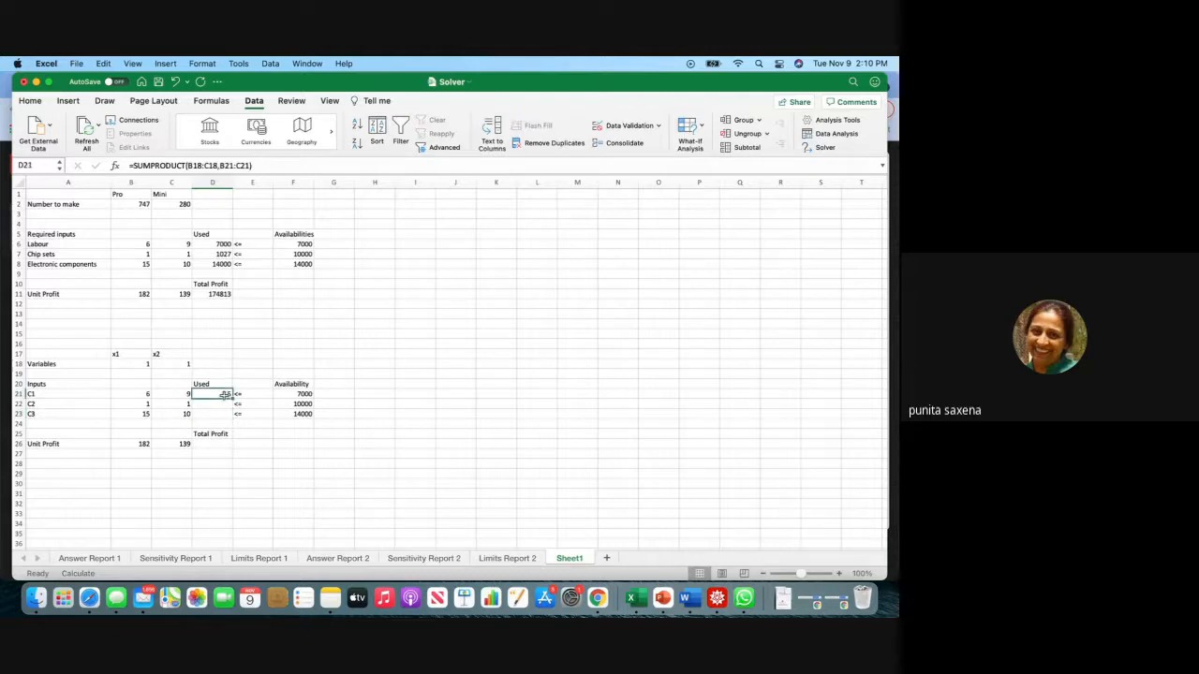
pyautogui.click(188, 166)
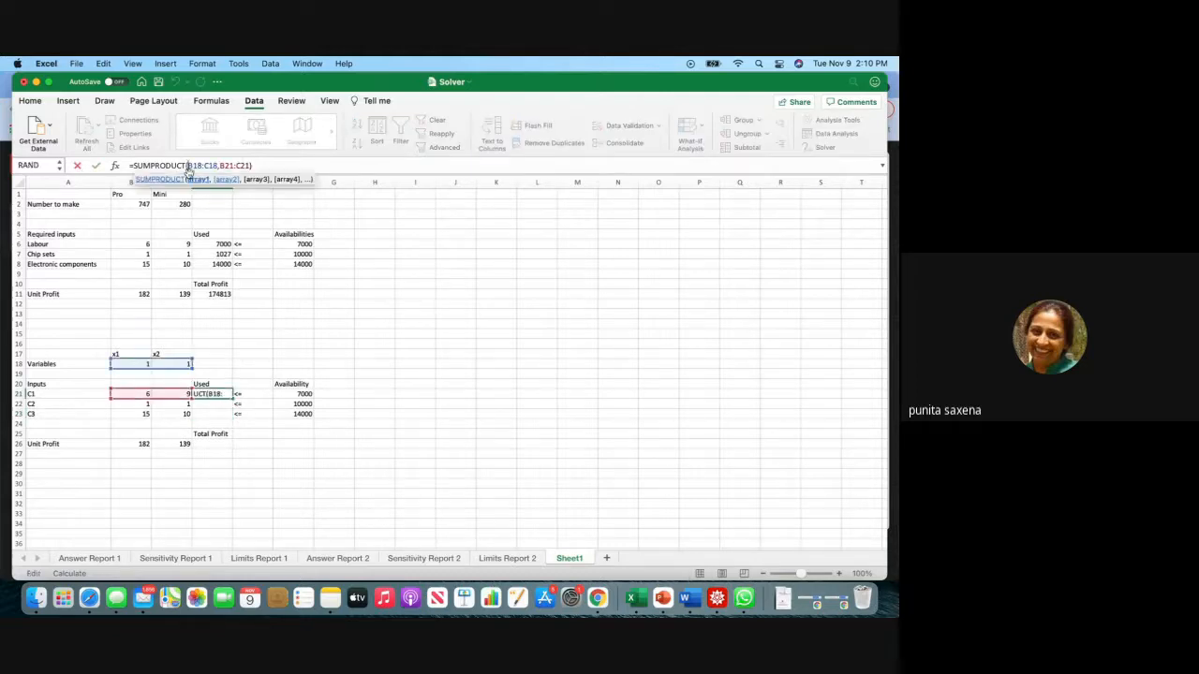
pyautogui.write('$B$')
pyautogui.press('Right')
pyautogui.write('$B')
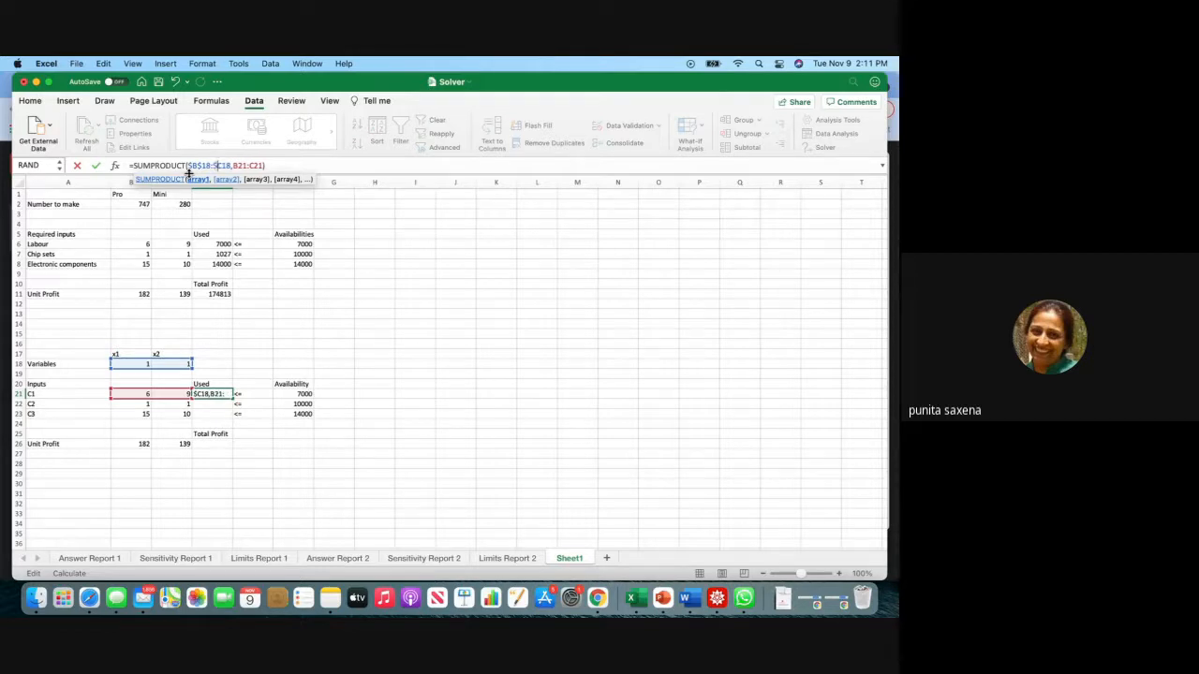
pyautogui.write('$')
pyautogui.click(280, 165)
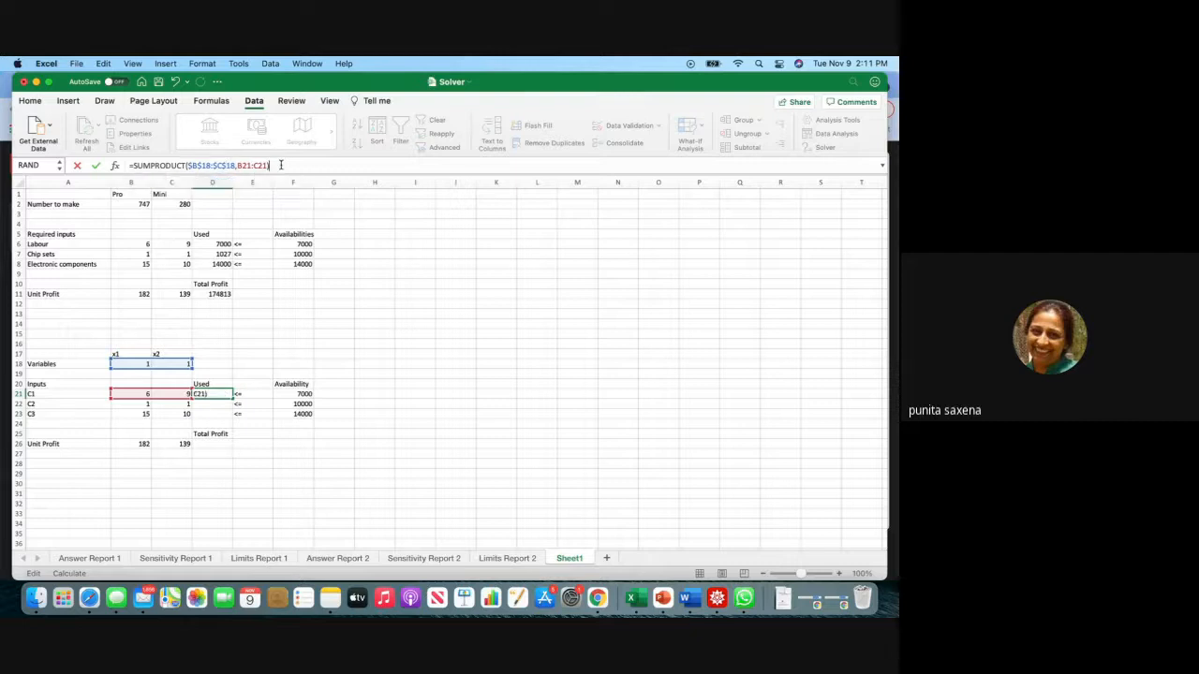
pyautogui.press('Return')
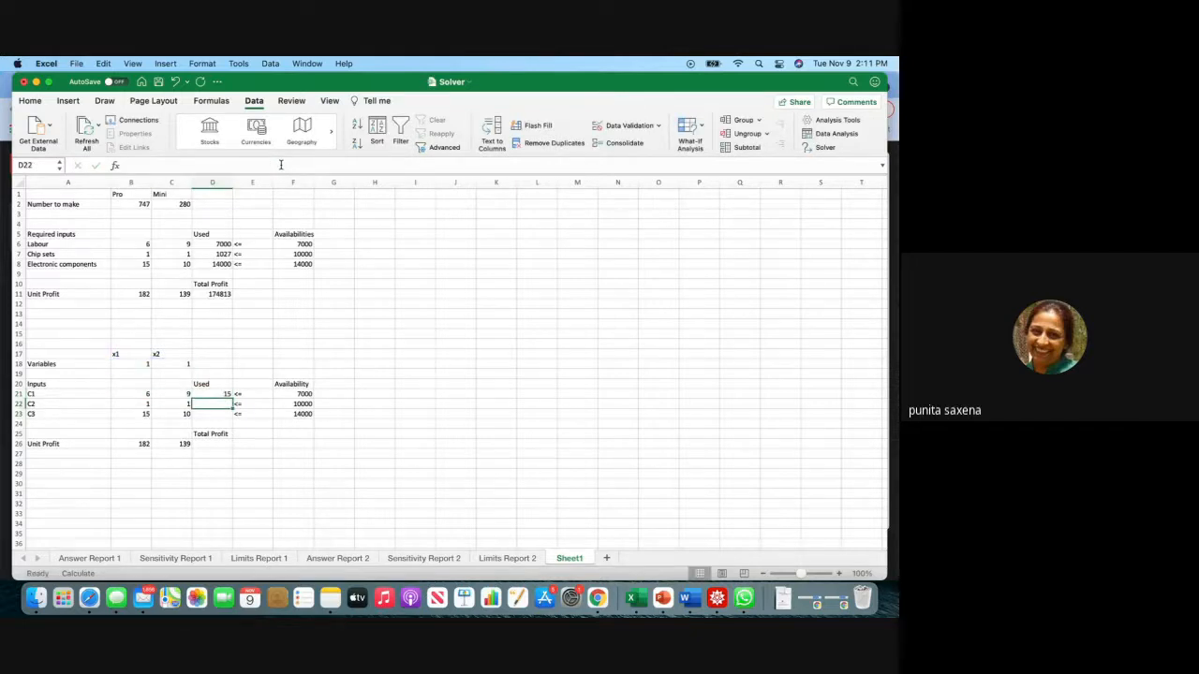
# Copy the C1 usage formula into D22 for C2 and re-enter it so it recalculates.
pyautogui.click(219, 394)
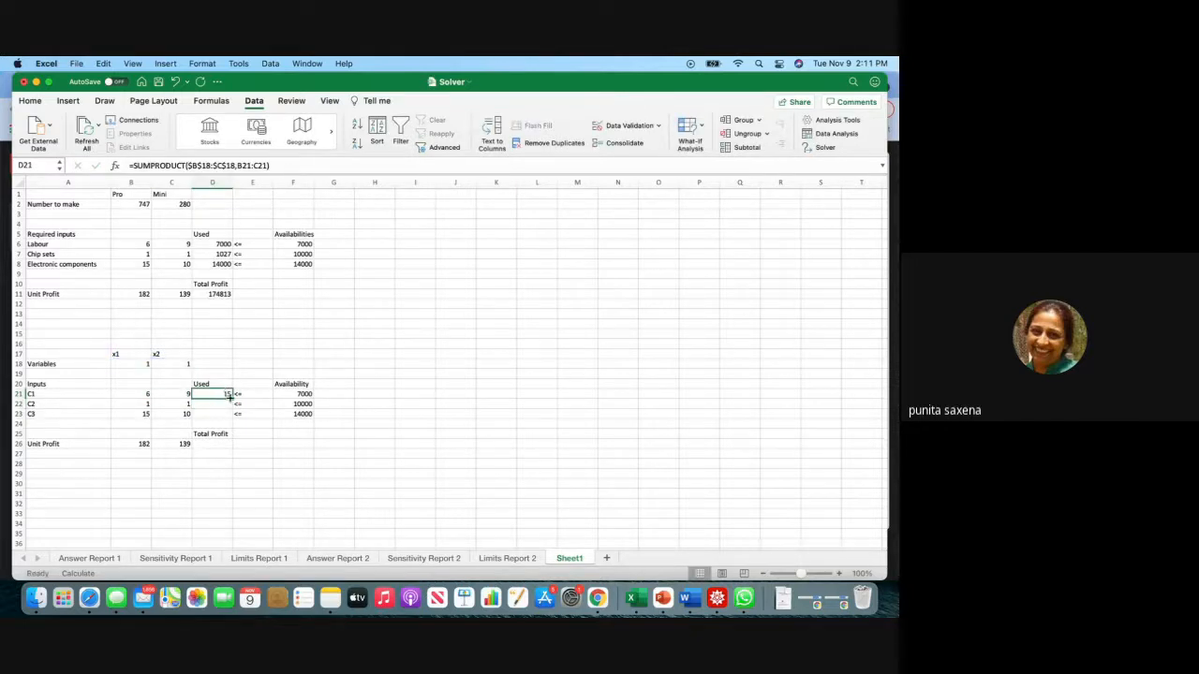
pyautogui.moveTo(229, 397); pyautogui.dragTo(228, 405)
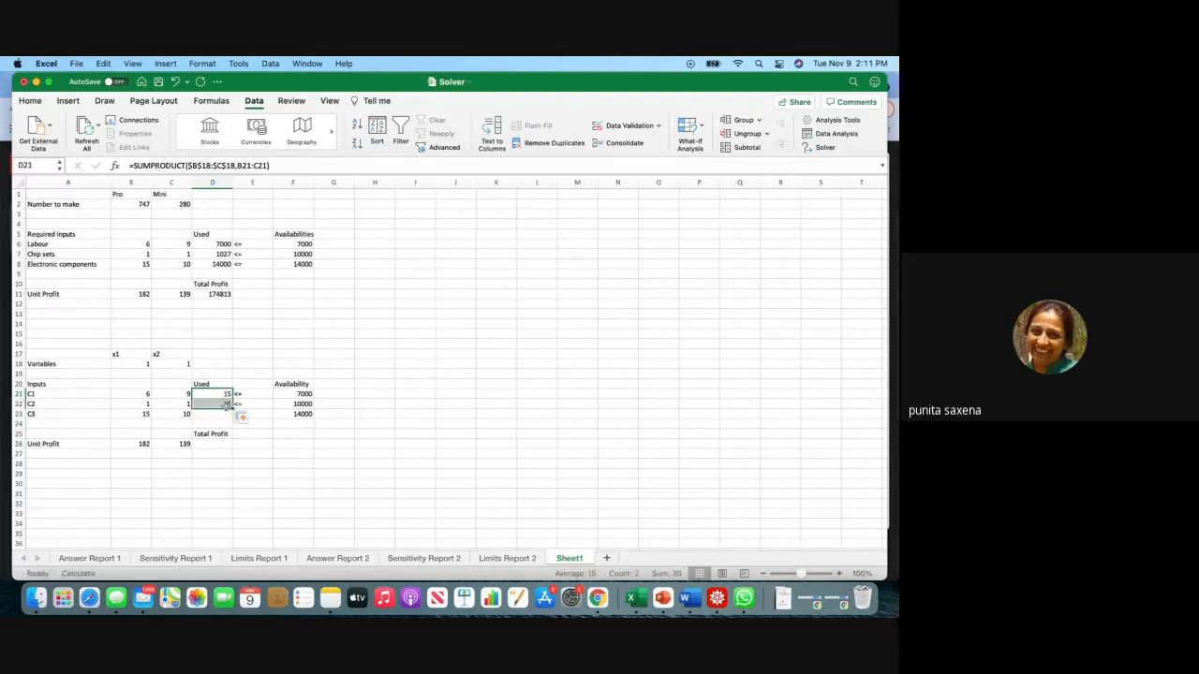
pyautogui.click(227, 405)
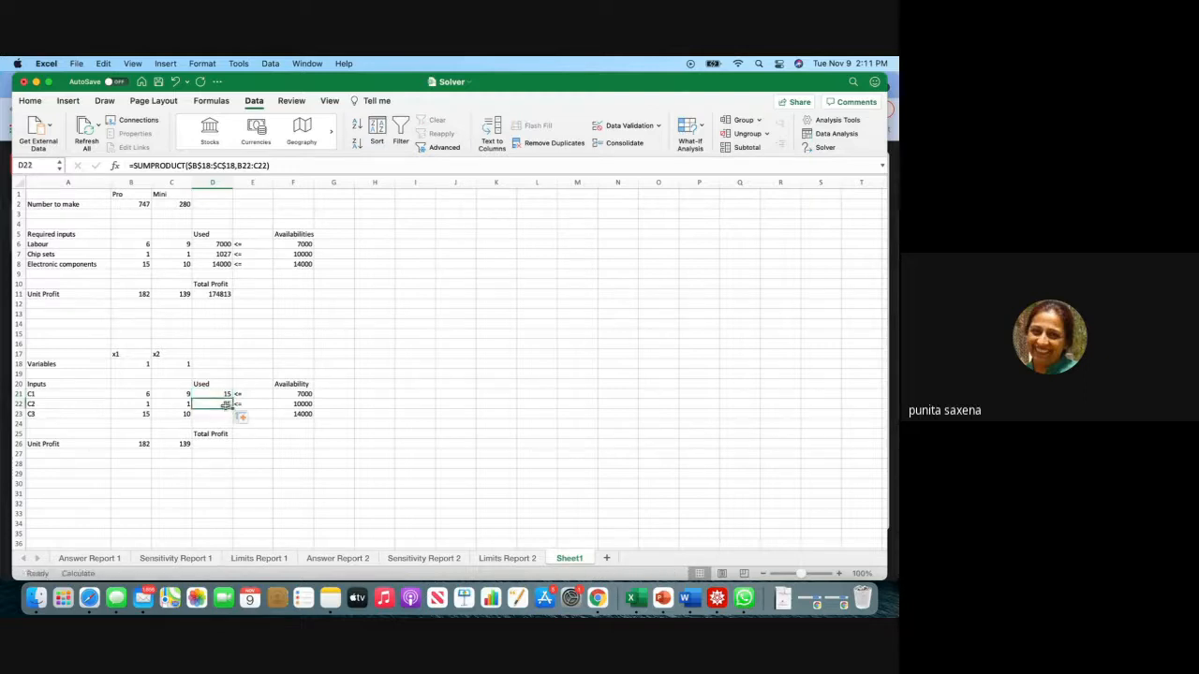
pyautogui.click(276, 169)
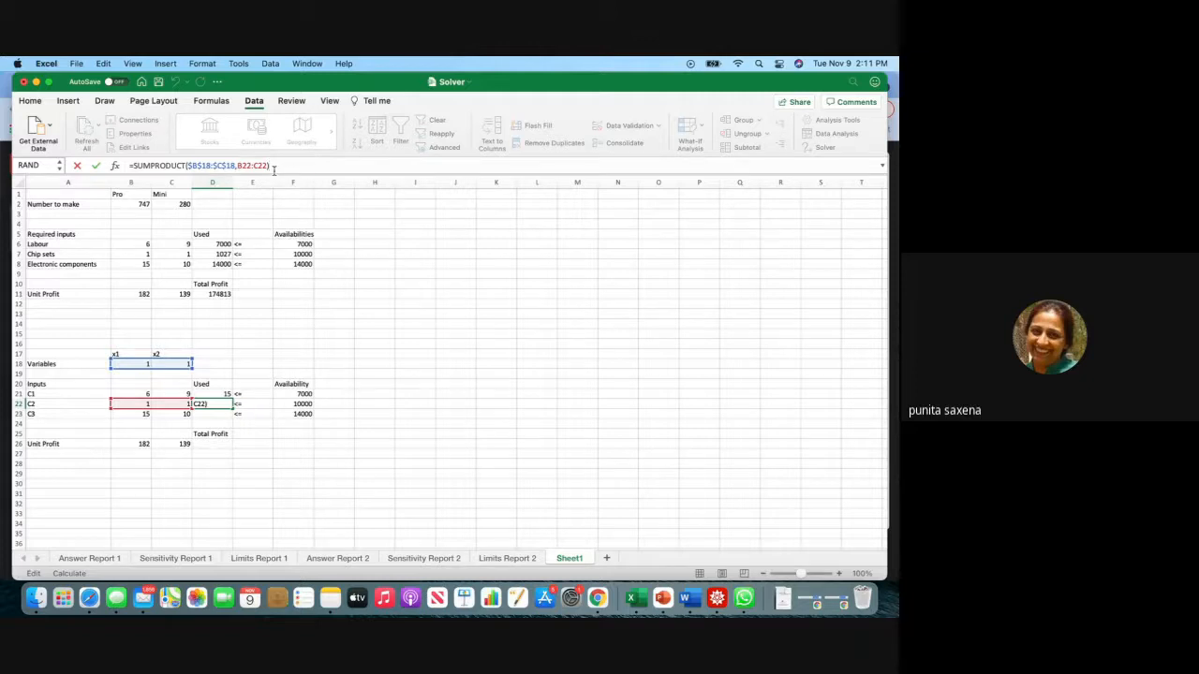
pyautogui.press('Return')
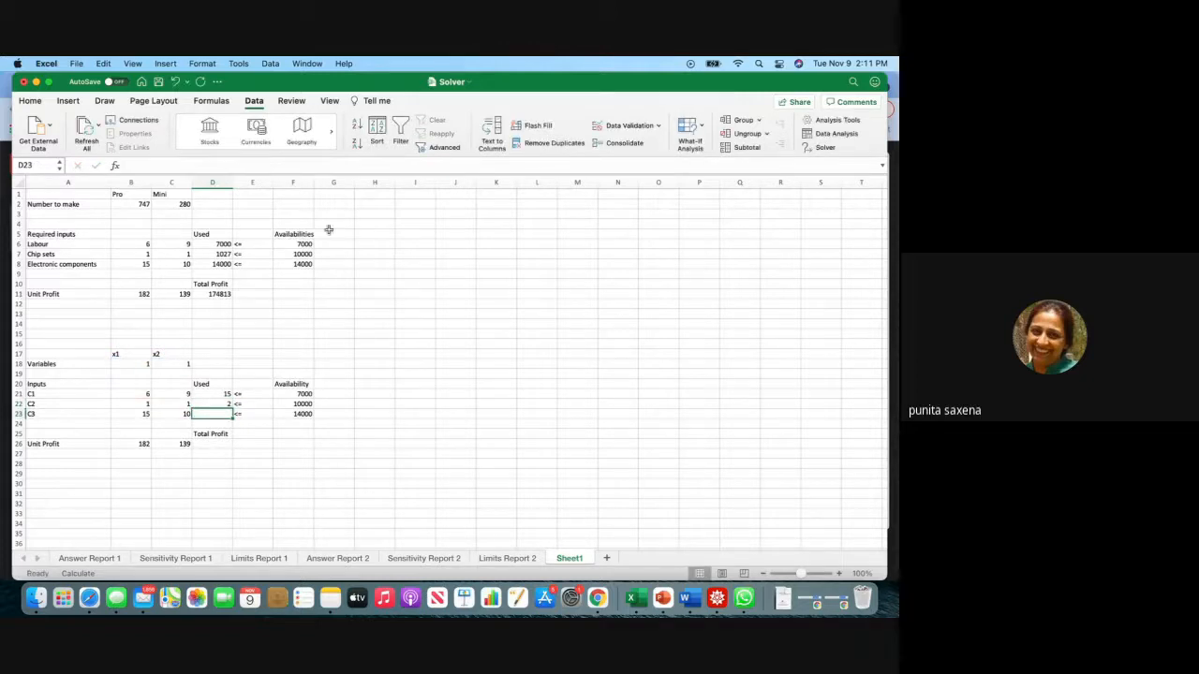
# Extend the usage formula from D22 to D23 for C3 and re-enter it so it recalculates.
pyautogui.click(228, 404)
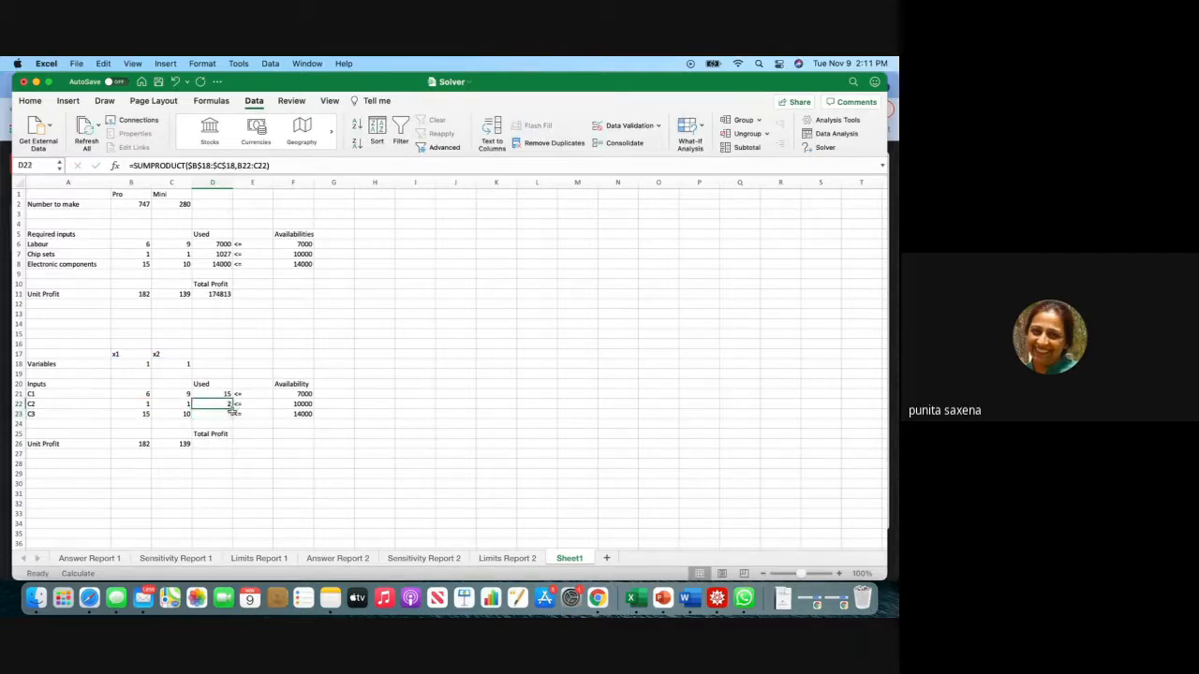
pyautogui.moveTo(228, 406); pyautogui.dragTo(230, 416)
pyautogui.click(229, 414)
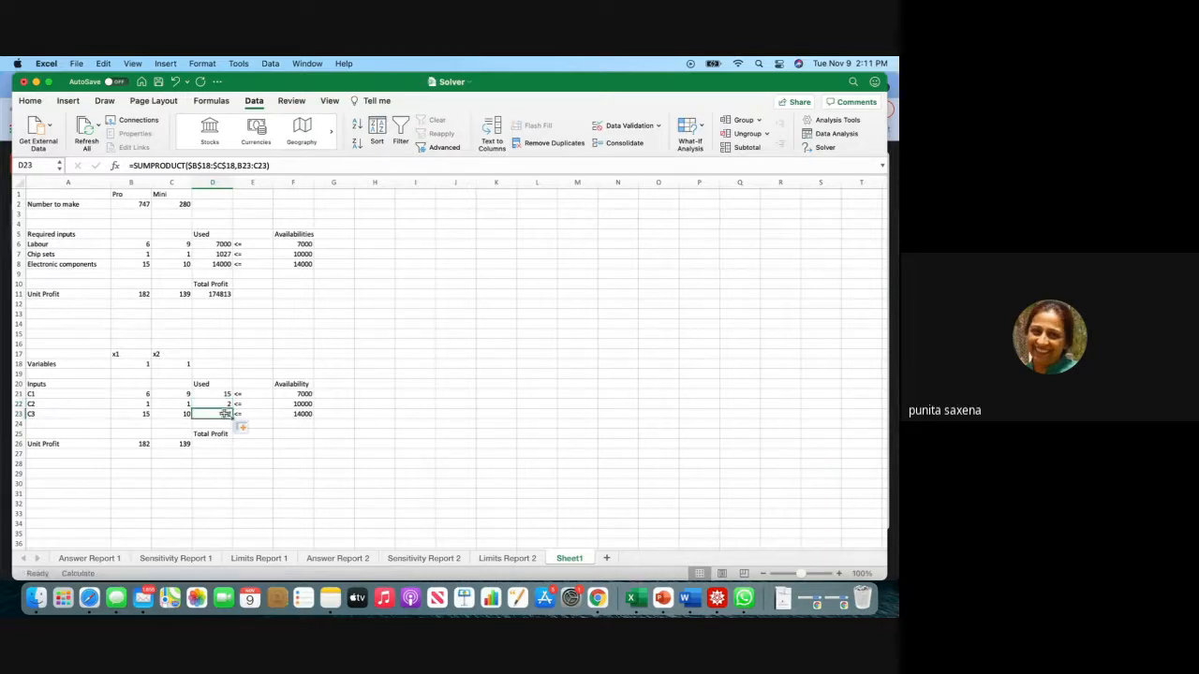
pyautogui.click(273, 167)
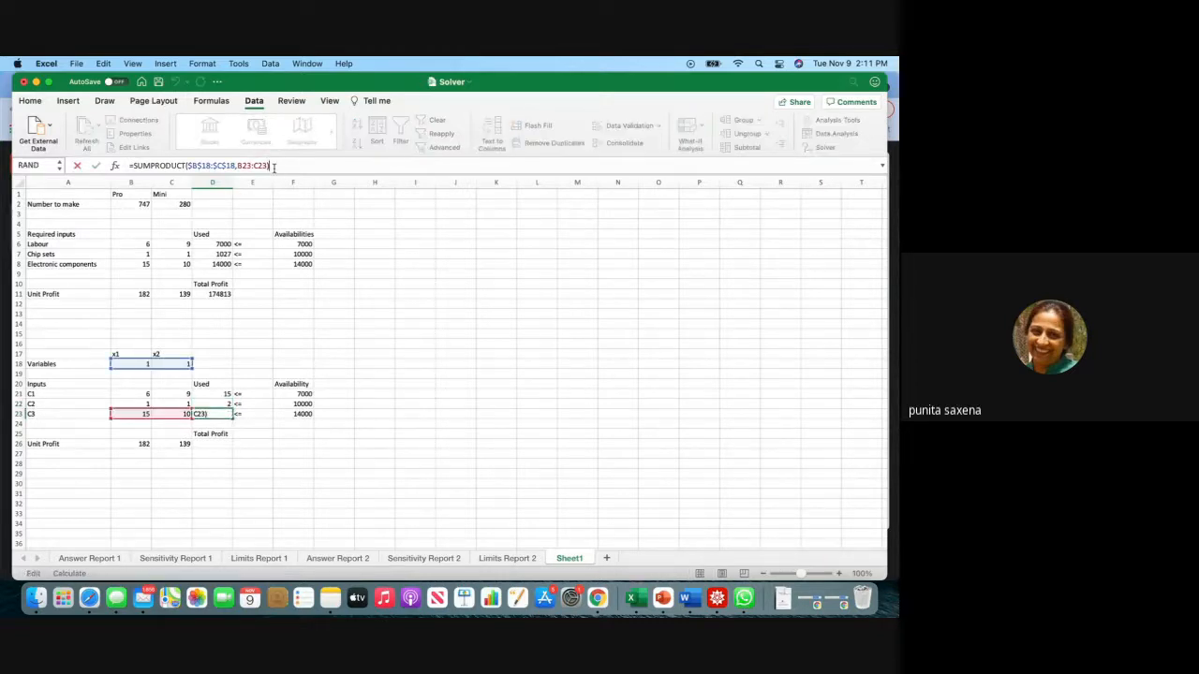
pyautogui.press('Return')
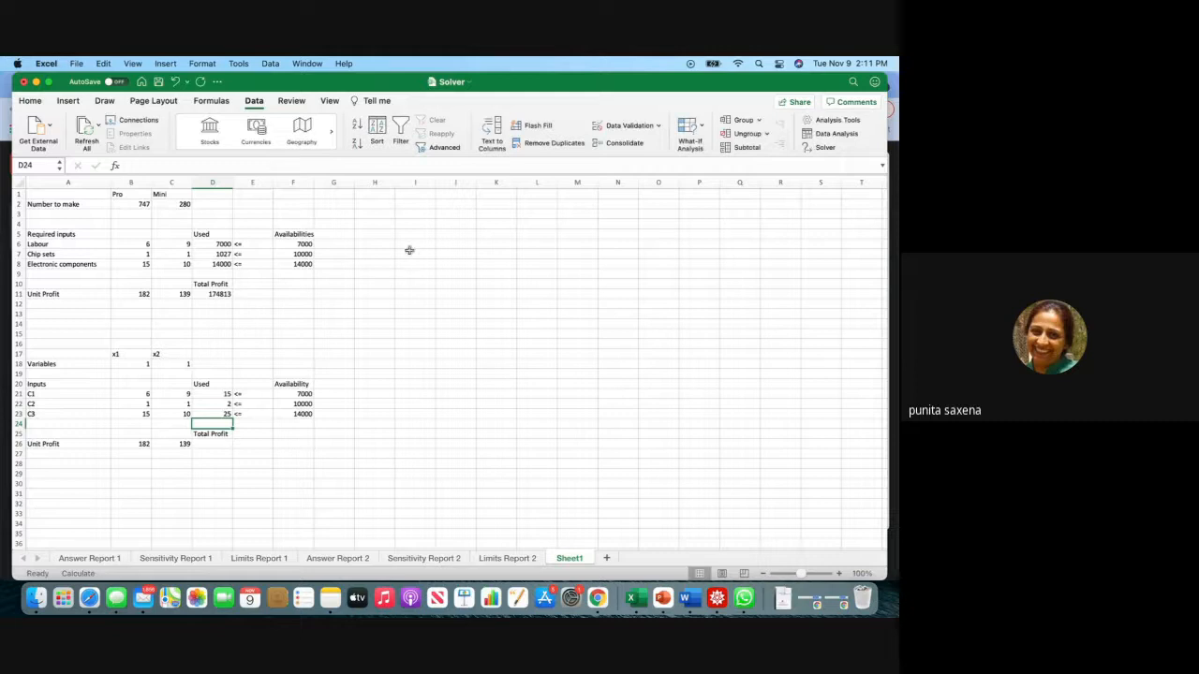
# Fill the SUMPRODUCT formula from D23 down to D26 and re-enter it there to calculate the total profit.
pyautogui.click(216, 444)
pyautogui.click(226, 413)
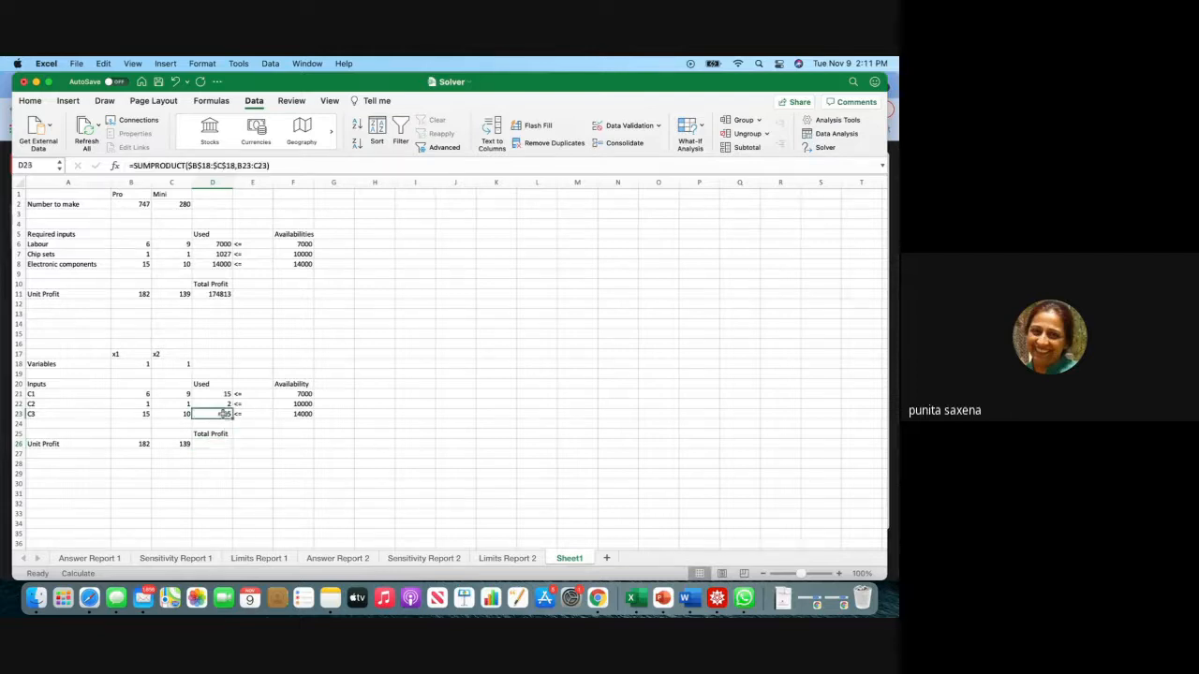
pyautogui.moveTo(226, 414); pyautogui.dragTo(226, 444)
pyautogui.click(226, 444)
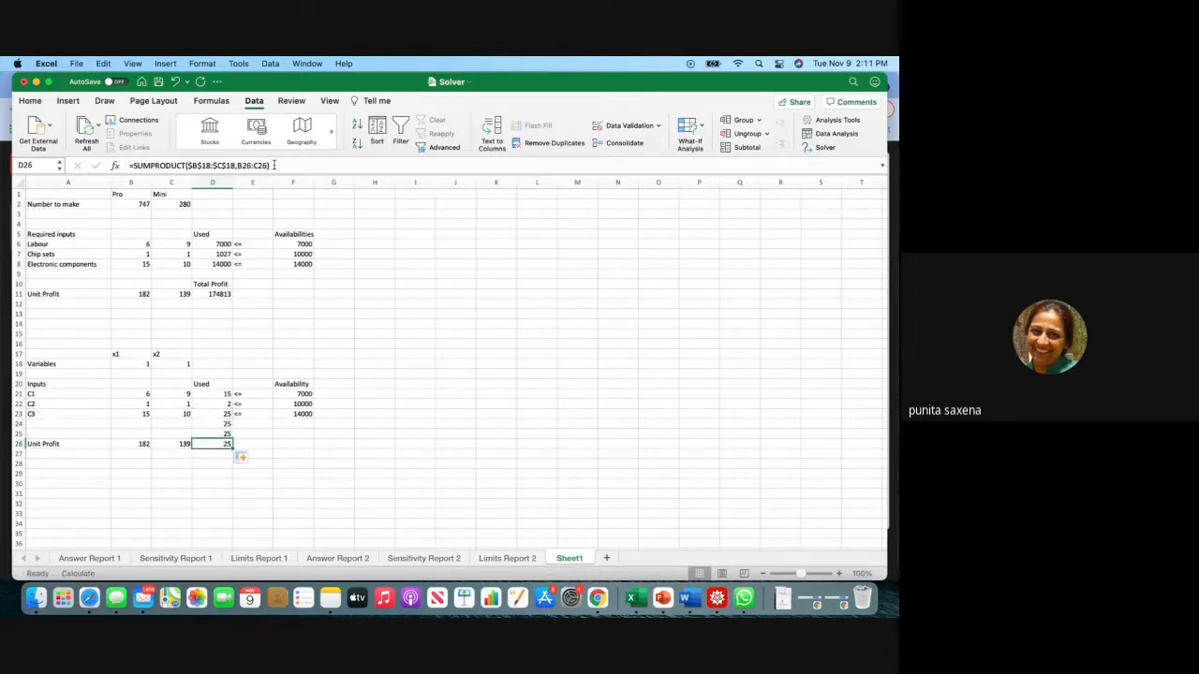
pyautogui.click(274, 165)
pyautogui.press('Return')
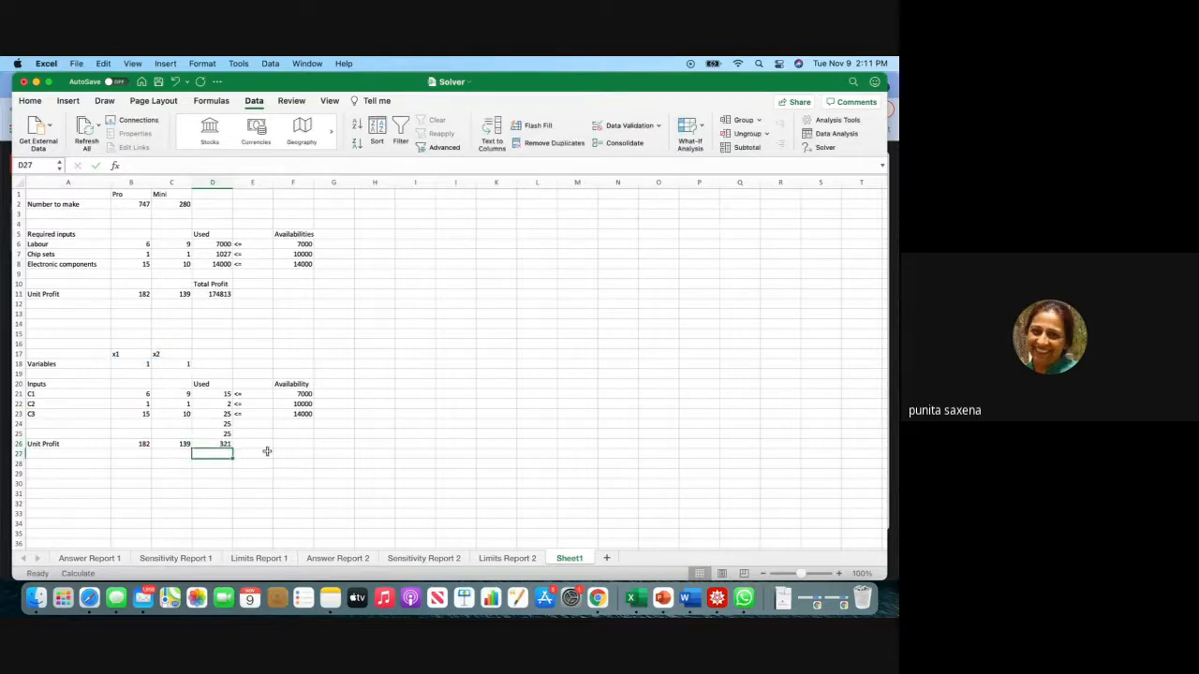
# Clear the unwanted formula copies from D25 and D24.
pyautogui.click(226, 434)
pyautogui.press('Delete')
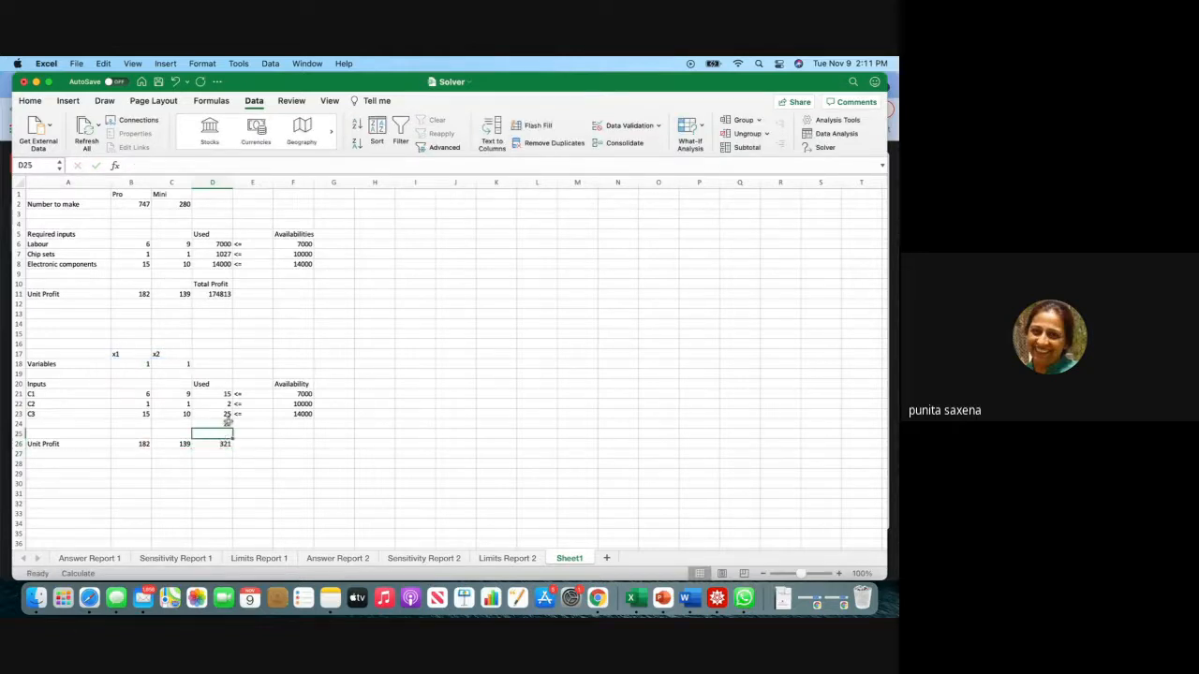
pyautogui.click(225, 423)
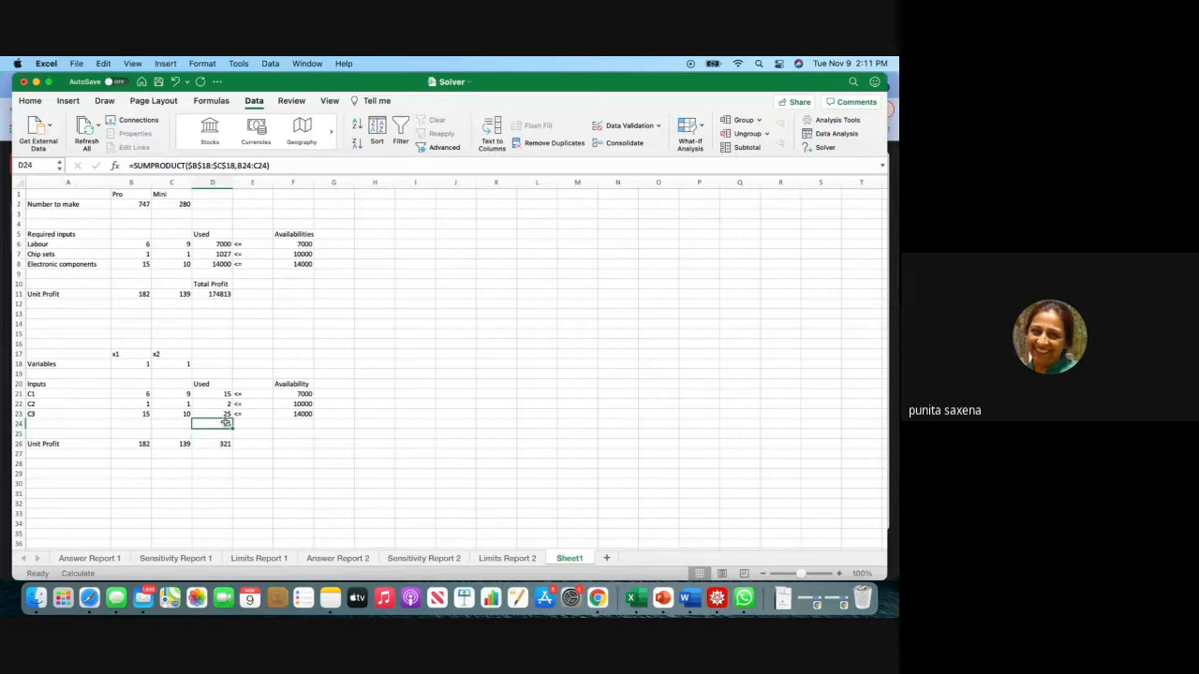
pyautogui.press('Delete')
# Label D25 as "Total Profit" above the profit formula and check the formula in D26.
pyautogui.click(214, 435)
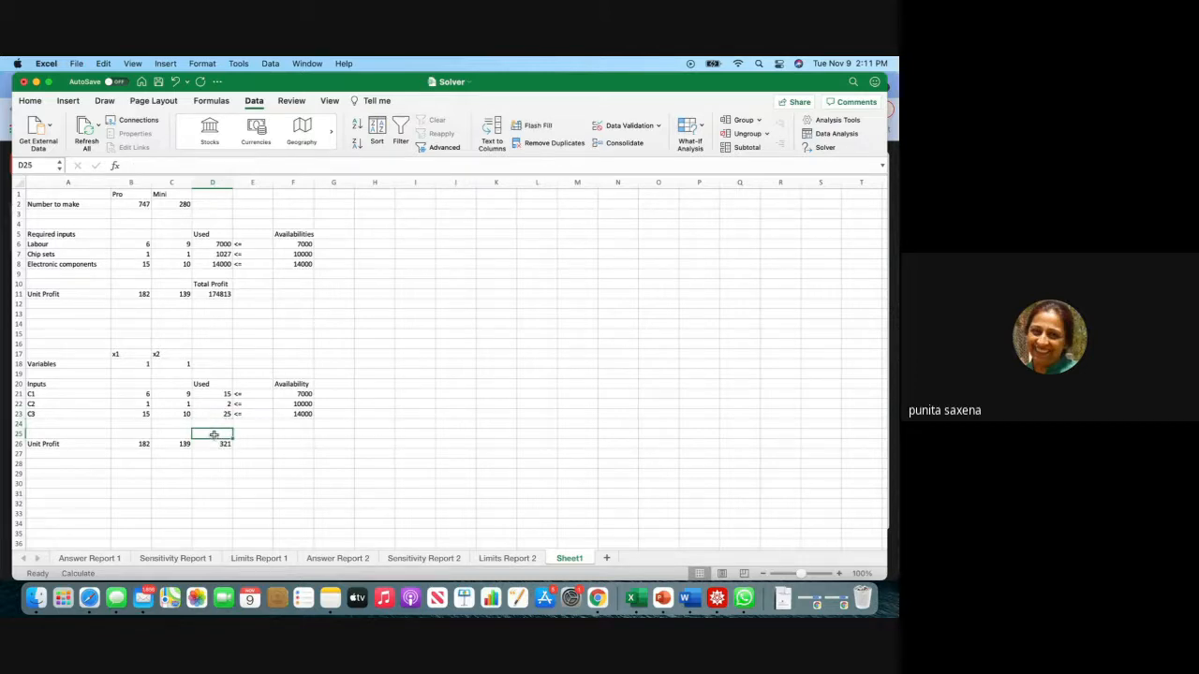
pyautogui.write('Total')
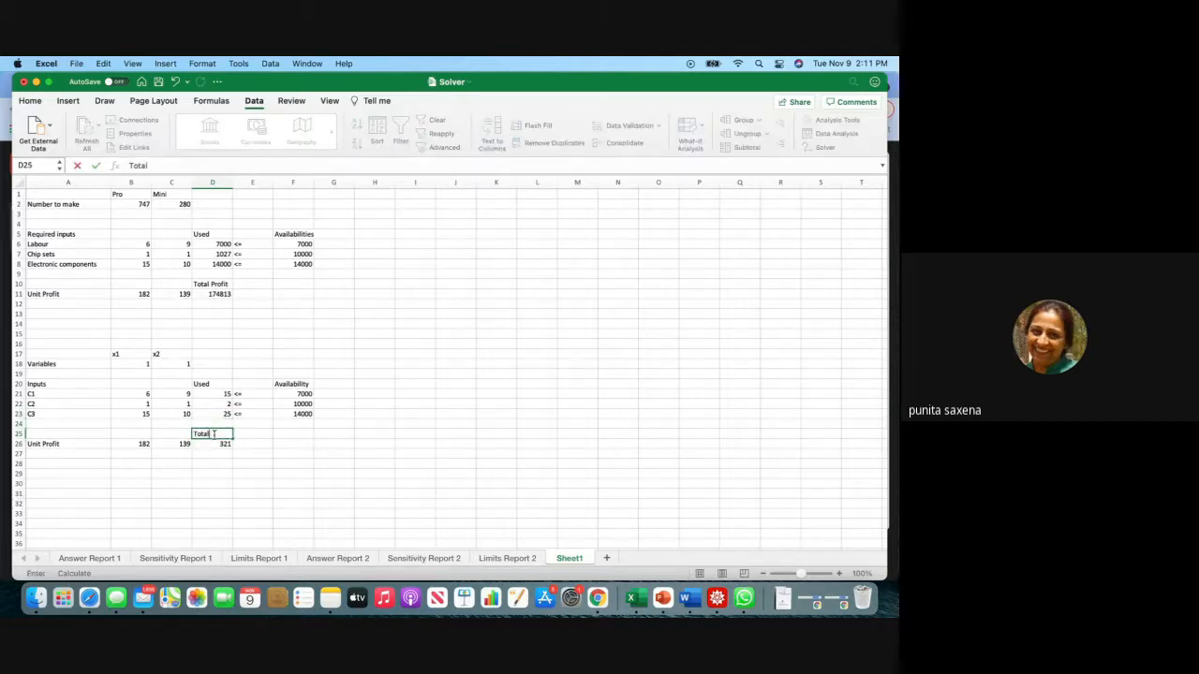
pyautogui.write(' Profit')
pyautogui.click(480, 413)
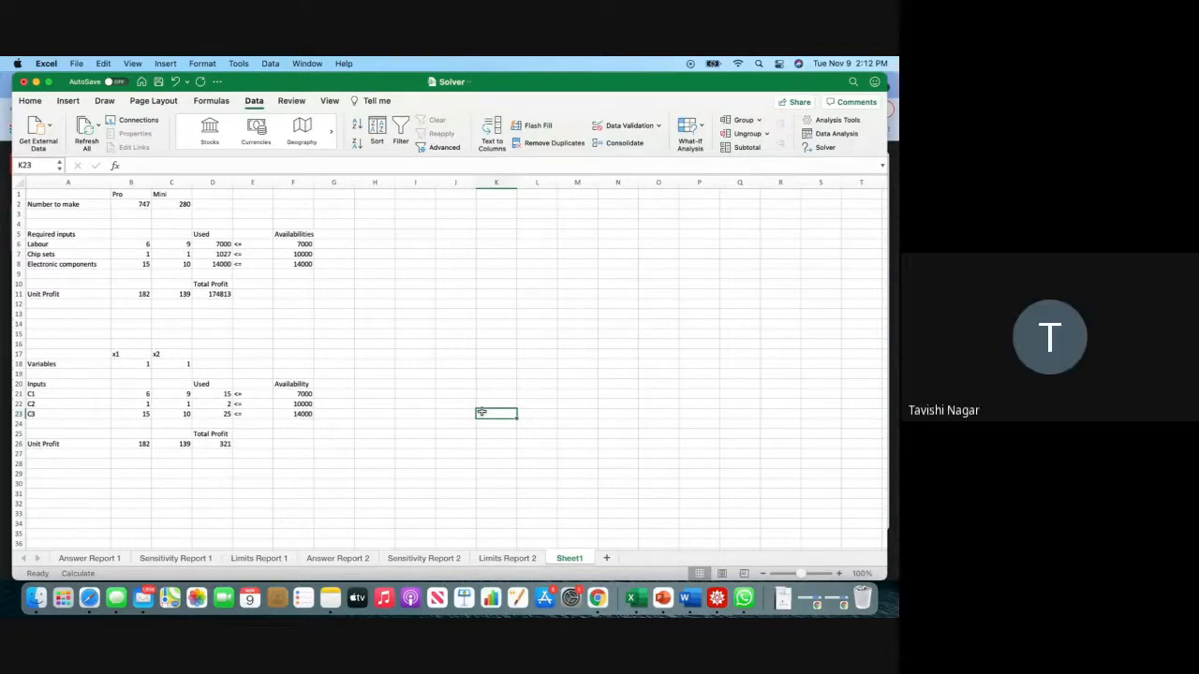
pyautogui.click(218, 443)
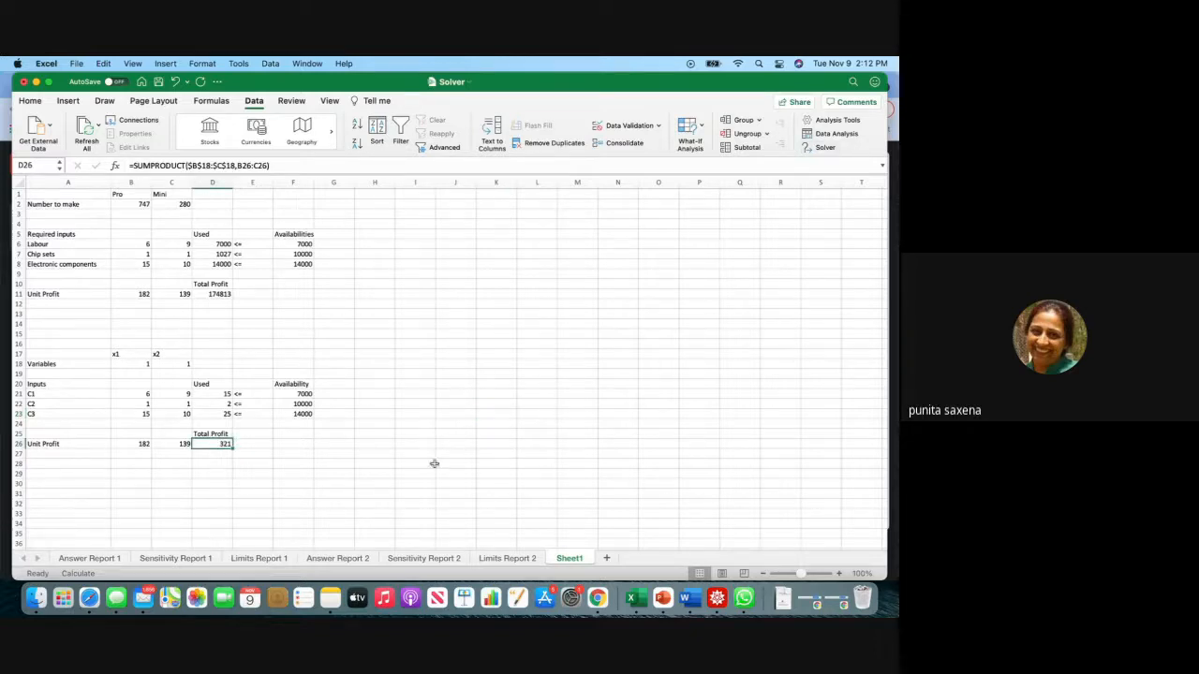
# Open Solver and clear the old objective cell reference $D$11.
pyautogui.click(350, 330)
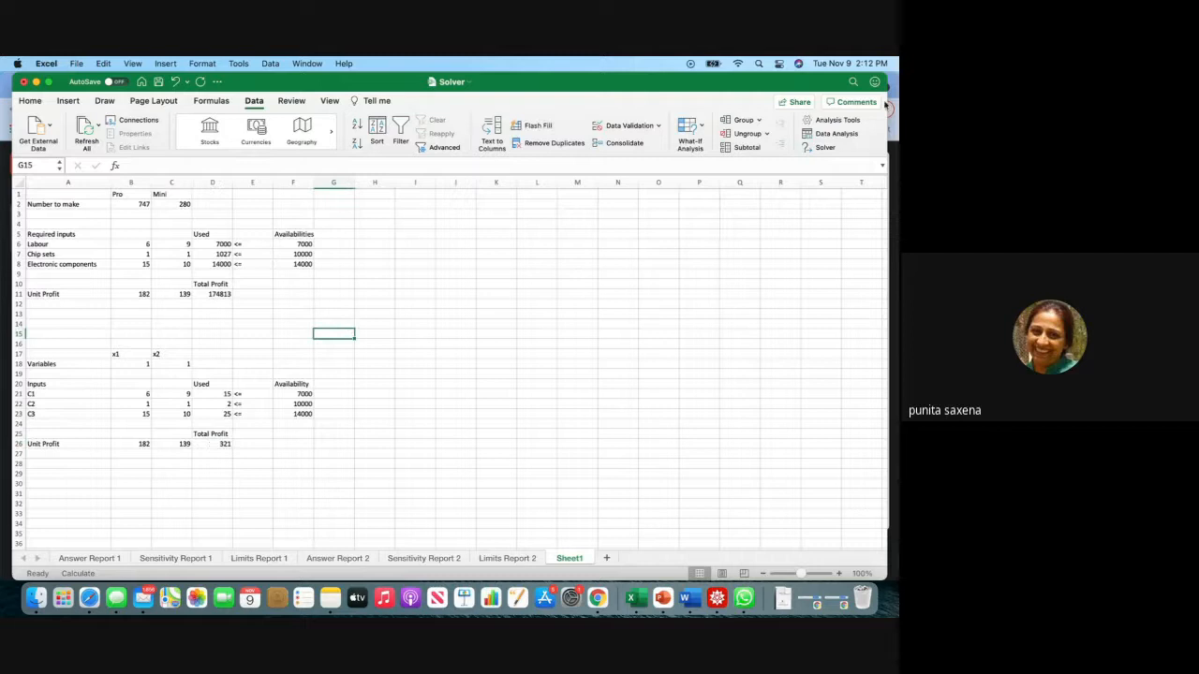
pyautogui.click(823, 147)
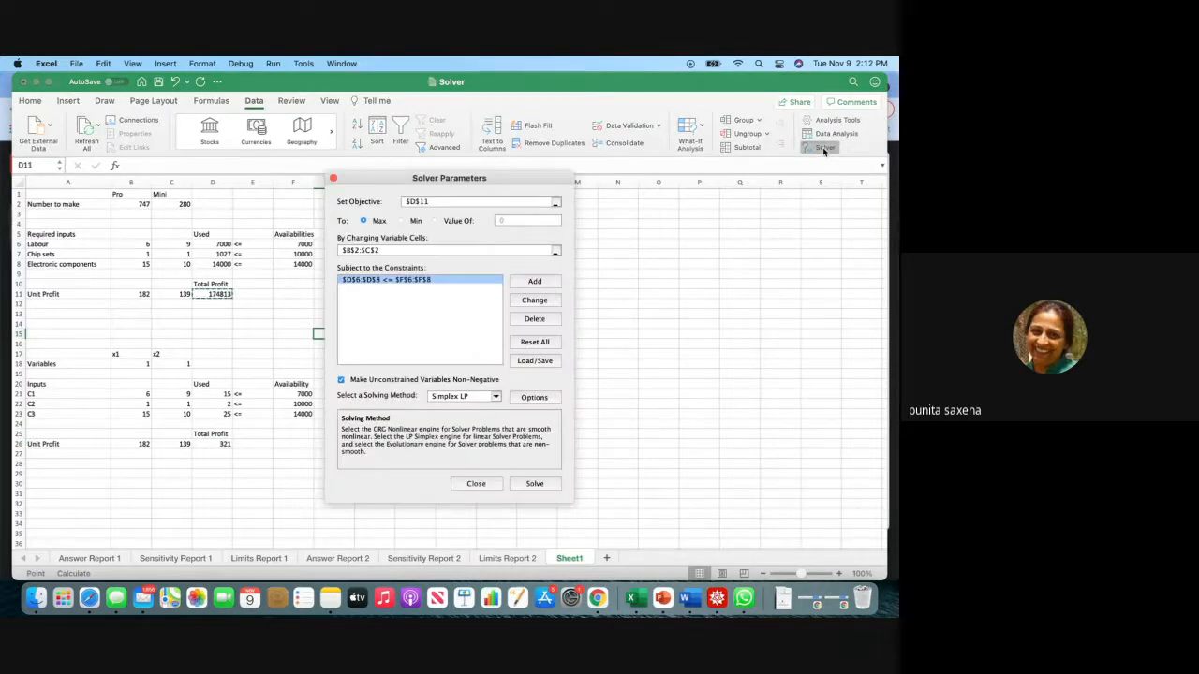
pyautogui.click(443, 201)
pyautogui.press('BackSpace')
pyautogui.press('BackSpace')
pyautogui.press('BackSpace')
pyautogui.press('BackSpace')
pyautogui.press('BackSpace')
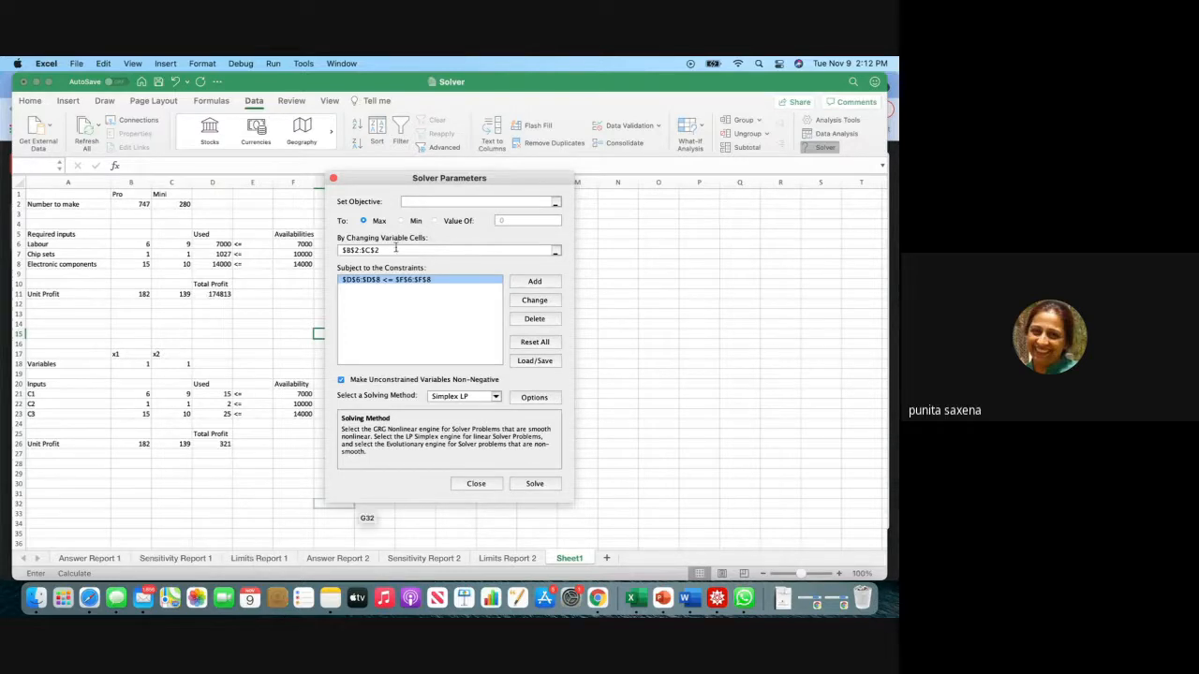
# Clear the old changing variable cells $B$2:$C$2 and delete the existing constraint from the Solver parameters.
pyautogui.click(396, 250)
pyautogui.press('BackSpace')
pyautogui.press('BackSpace')
pyautogui.press('BackSpace')
pyautogui.press('BackSpace')
pyautogui.press('BackSpace')
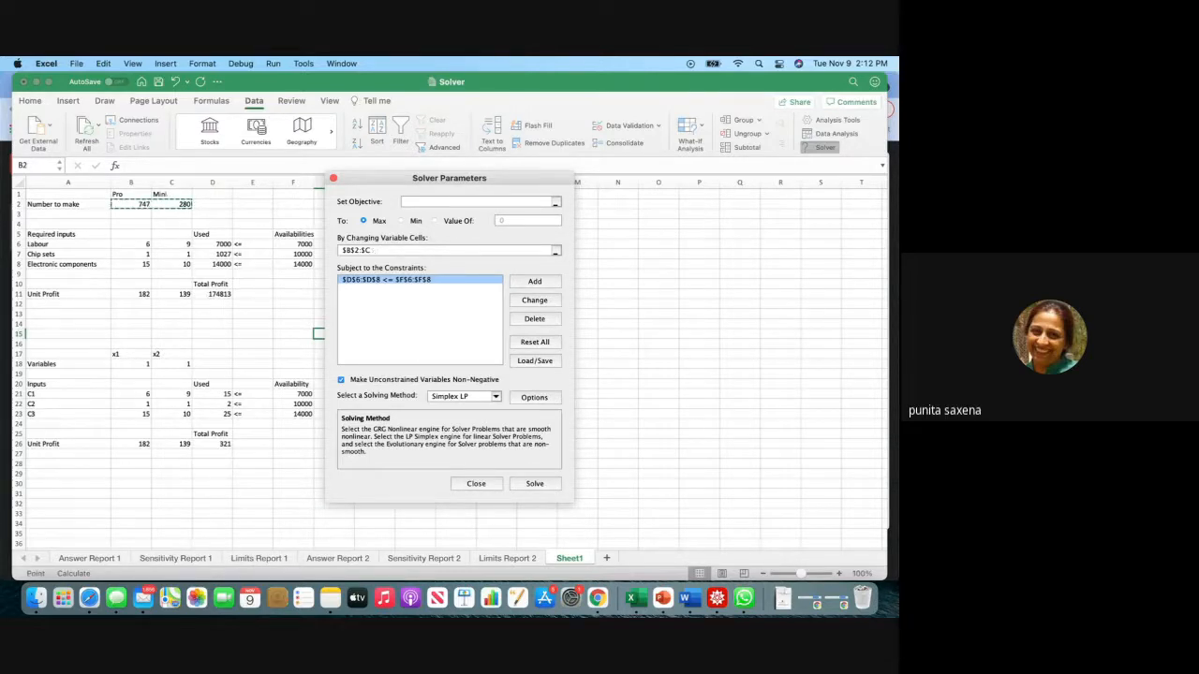
pyautogui.press('BackSpace')
pyautogui.press('BackSpace')
pyautogui.press('BackSpace')
pyautogui.press('BackSpace')
pyautogui.click(534, 319)
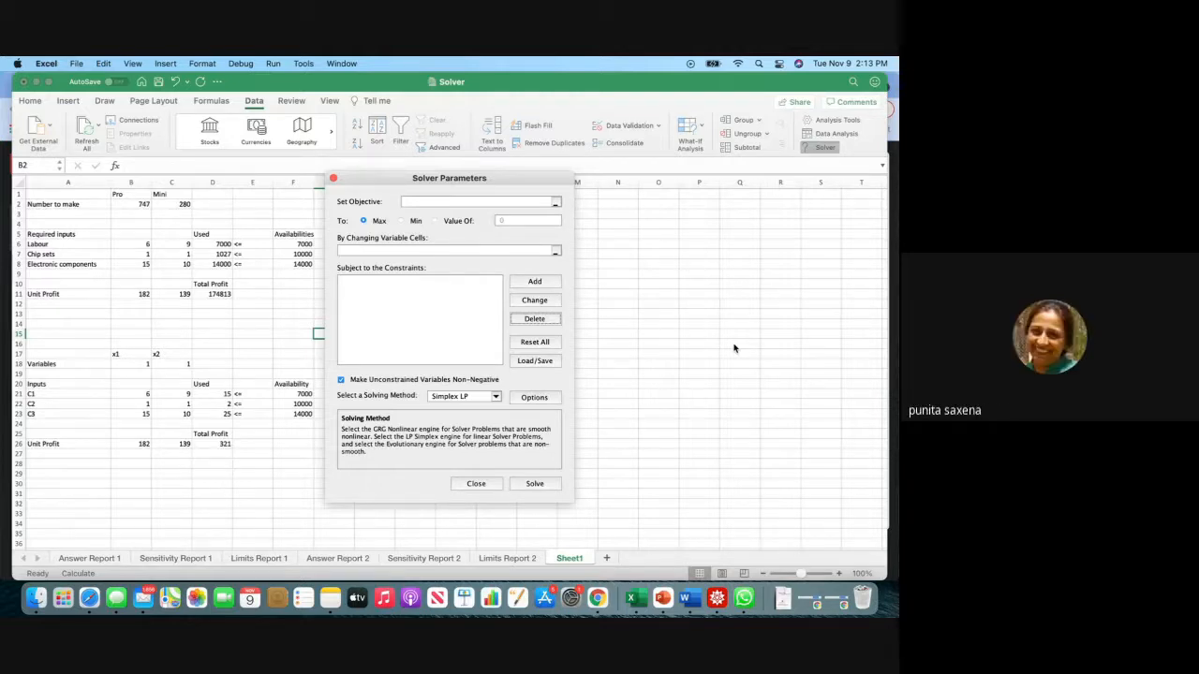
# Set Solver to maximise the total profit in D26 by changing the x1 and x2 variable cells B18:C18.
pyautogui.click(457, 202)
pyautogui.click(215, 444)
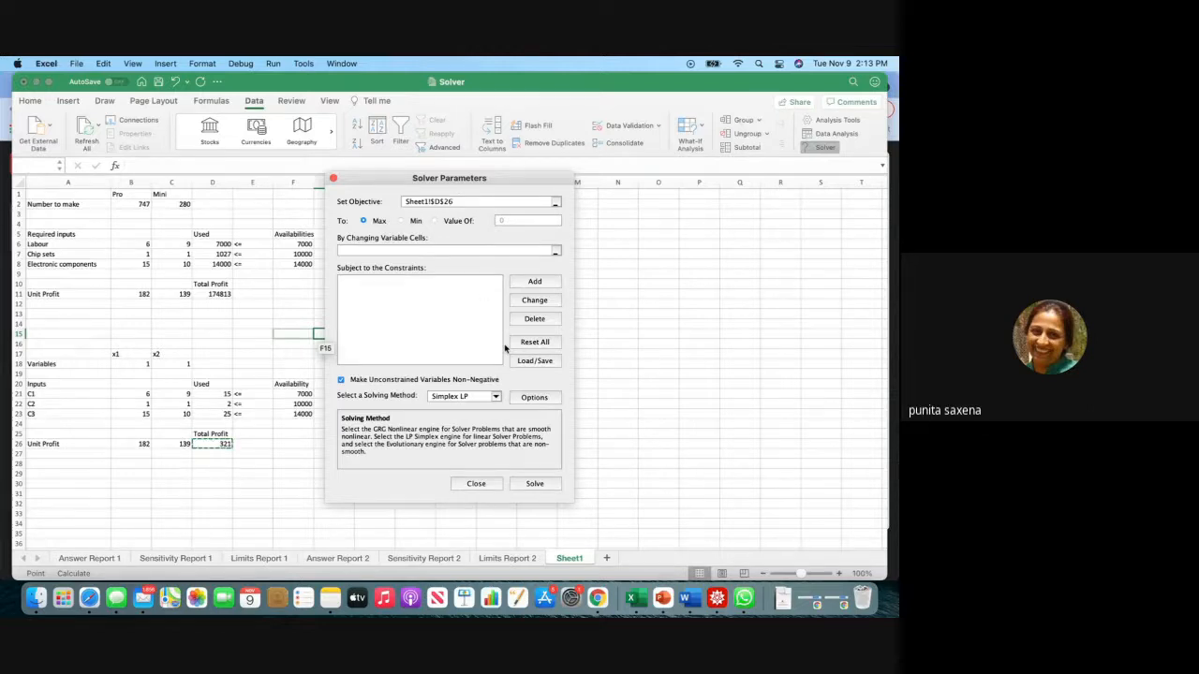
pyautogui.click(401, 222)
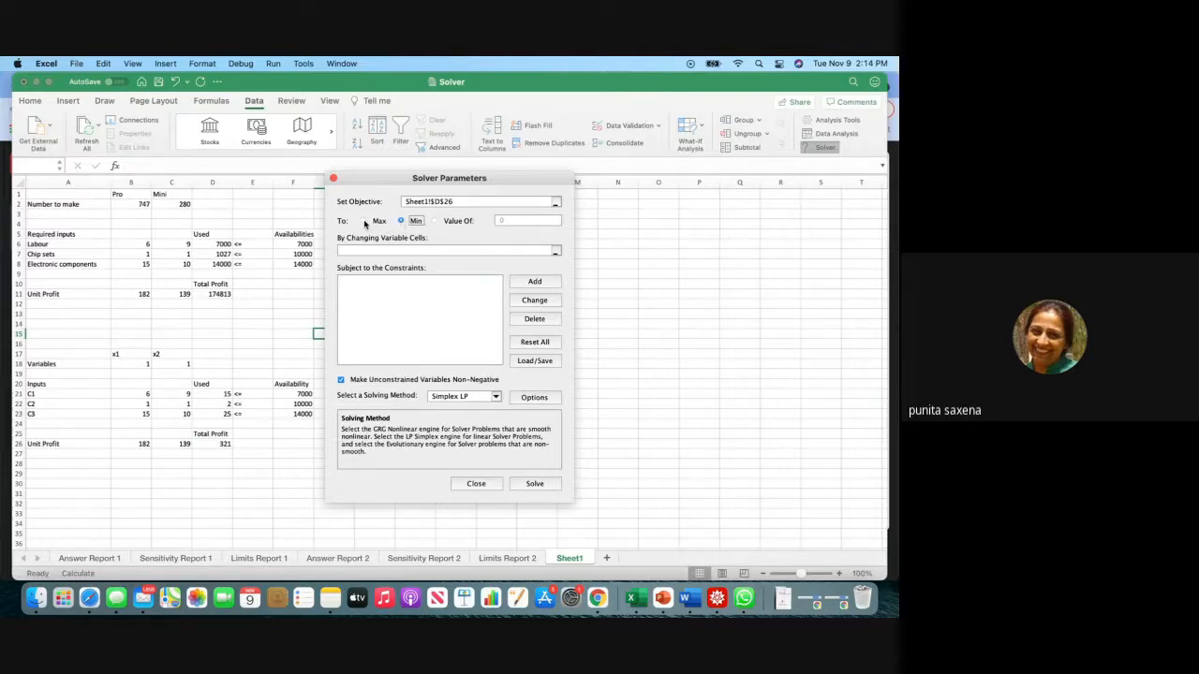
pyautogui.click(364, 221)
pyautogui.click(351, 251)
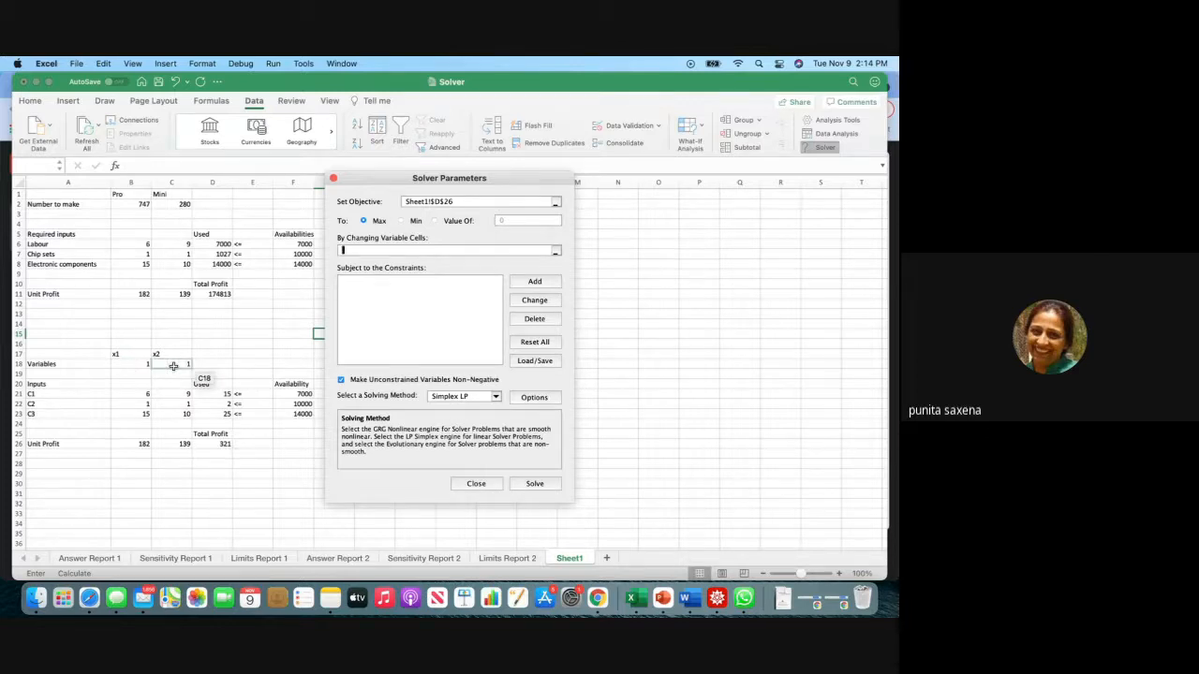
pyautogui.moveTo(133, 363); pyautogui.dragTo(164, 367)
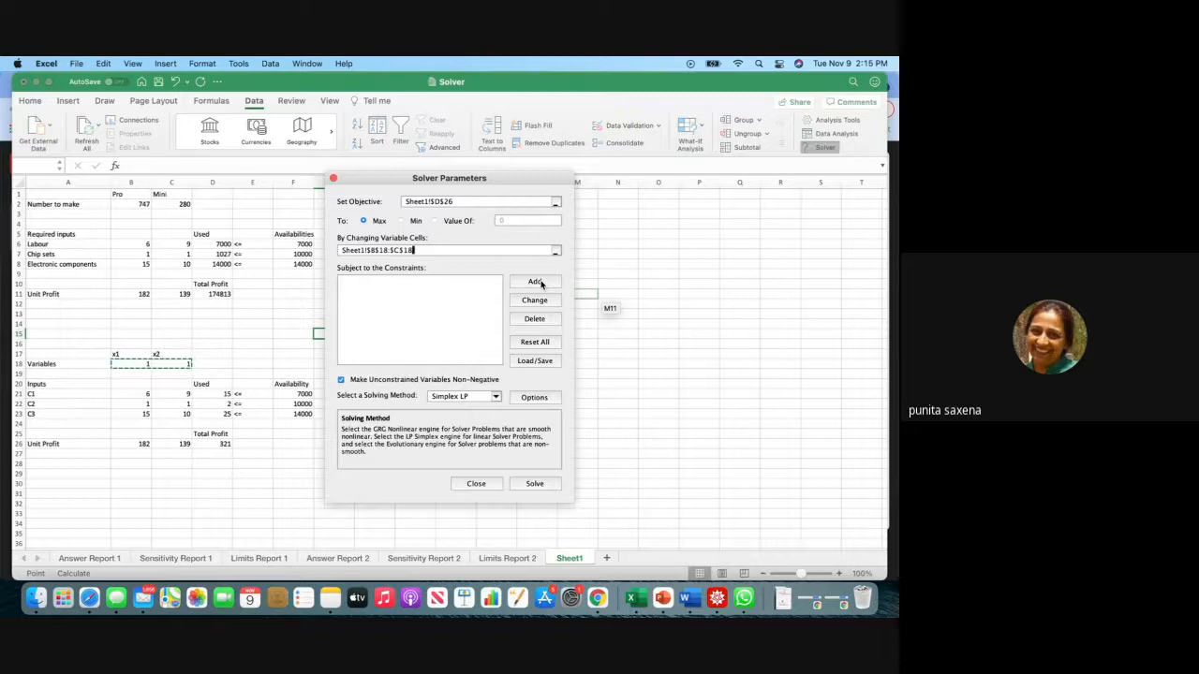
# Add a constraint requiring the used amounts D21:D23 to be <= the availabilities F21:F23.
pyautogui.click(535, 282)
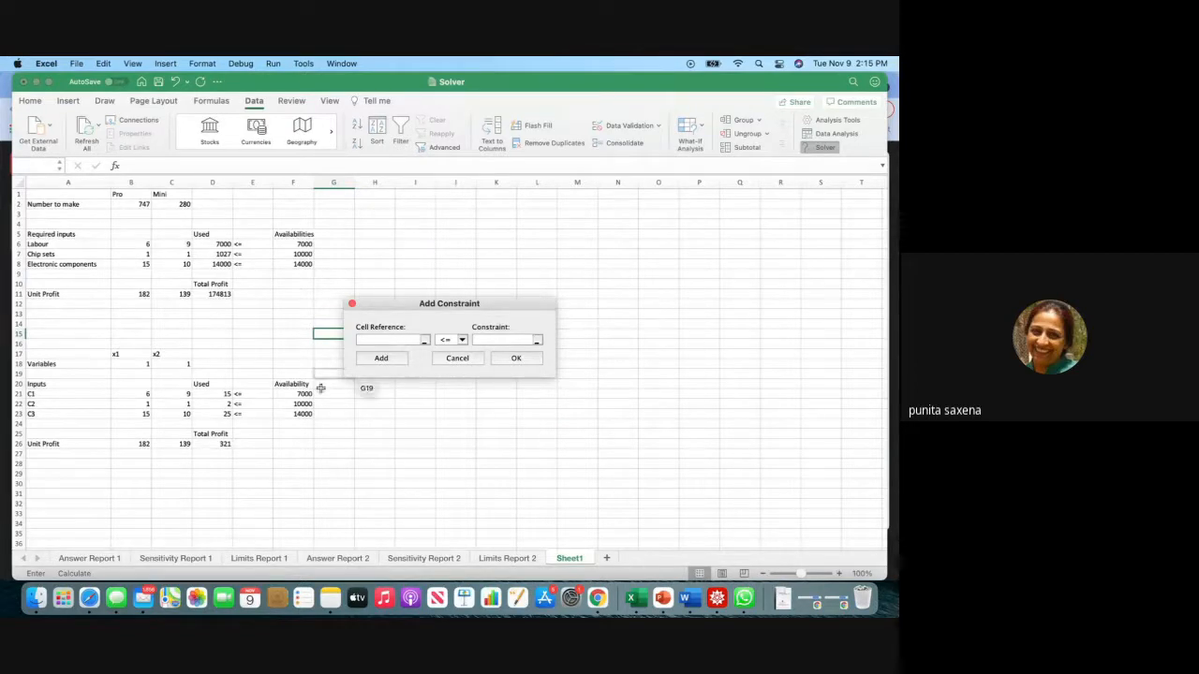
pyautogui.click(207, 394)
pyautogui.moveTo(208, 394); pyautogui.dragTo(208, 412)
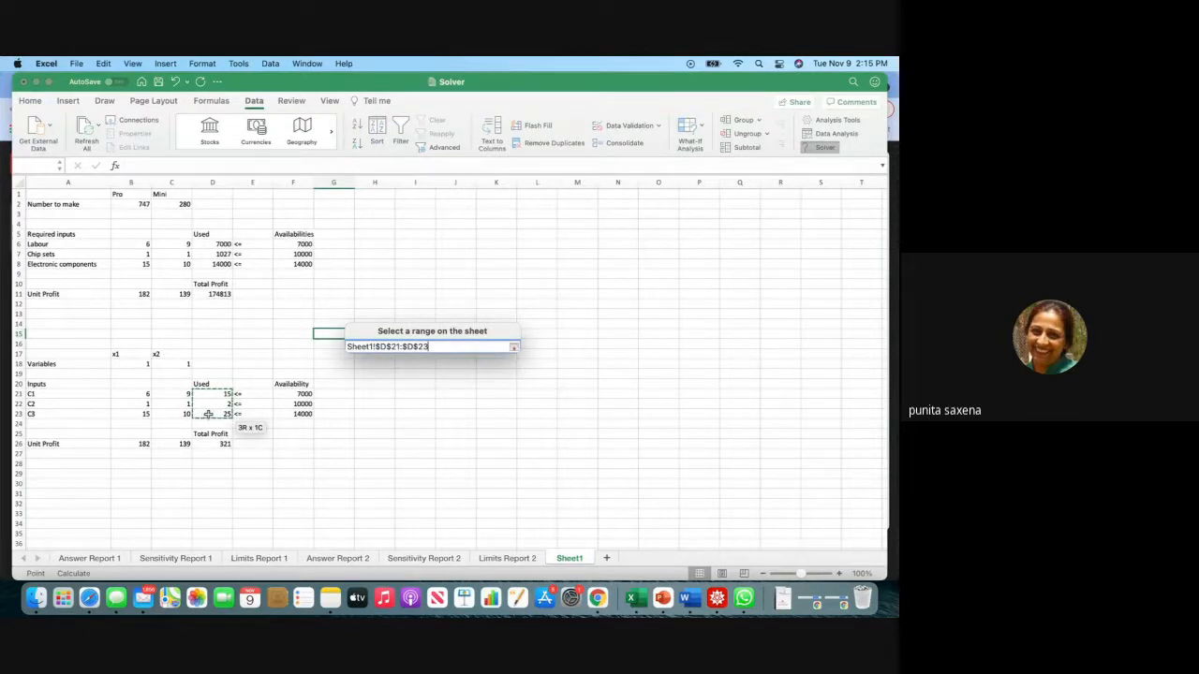
pyautogui.moveTo(208, 414); pyautogui.dragTo(209, 417)
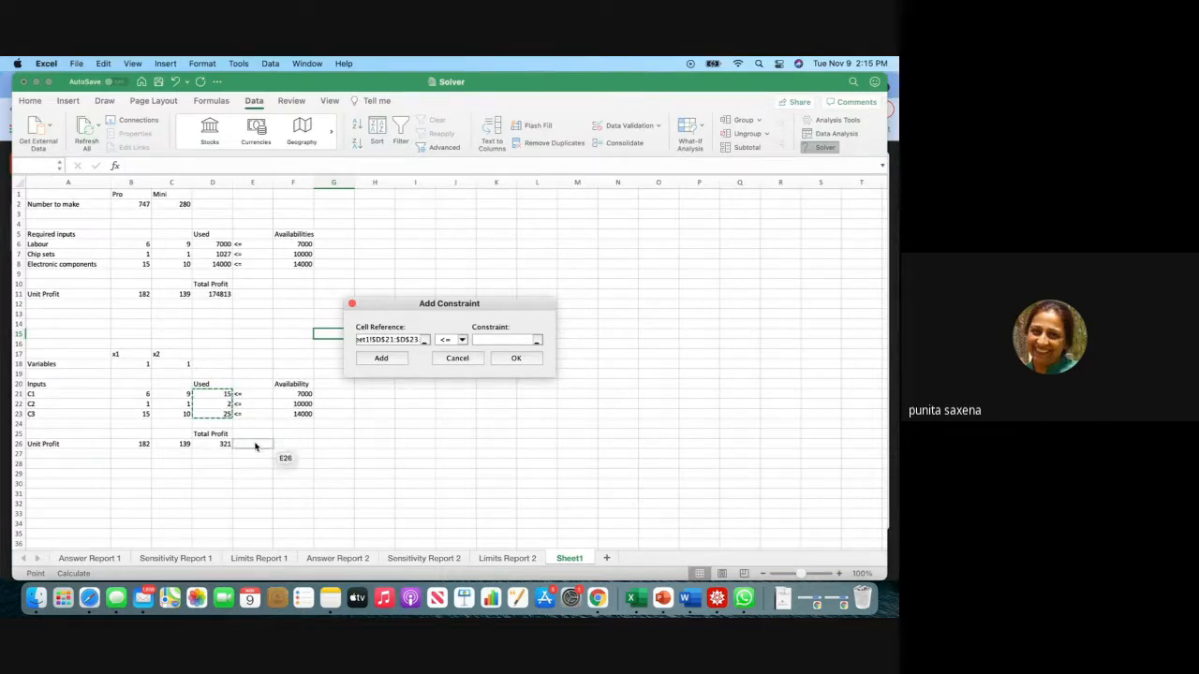
pyautogui.click(462, 340)
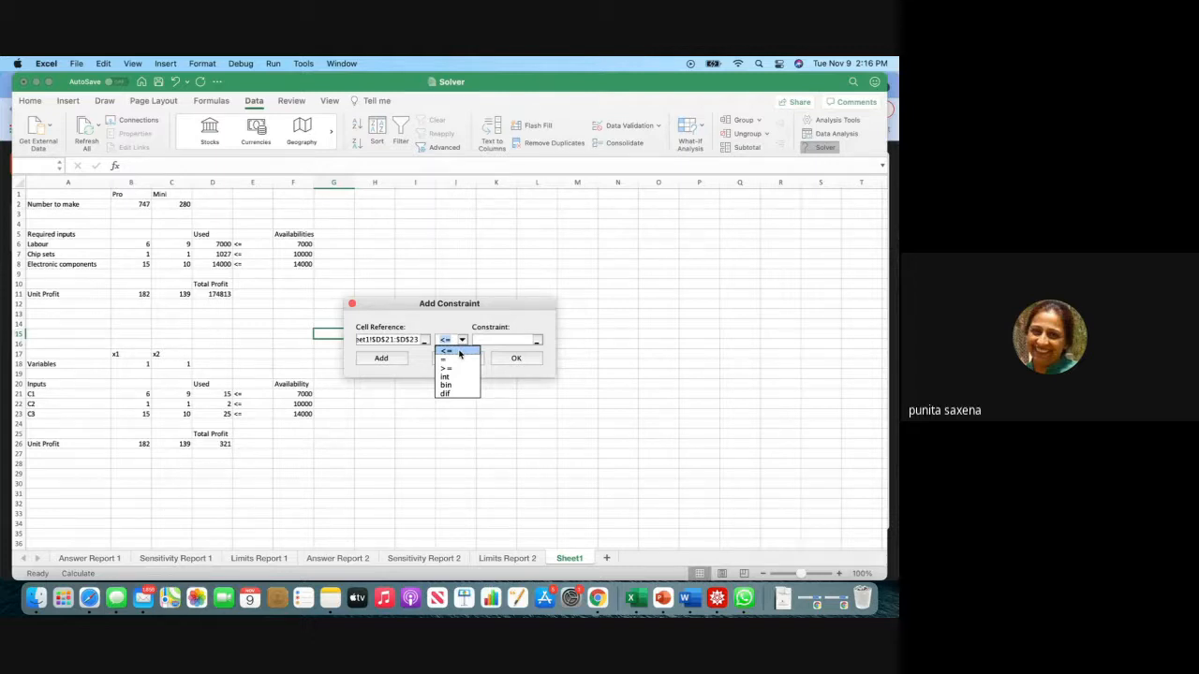
pyautogui.click(459, 352)
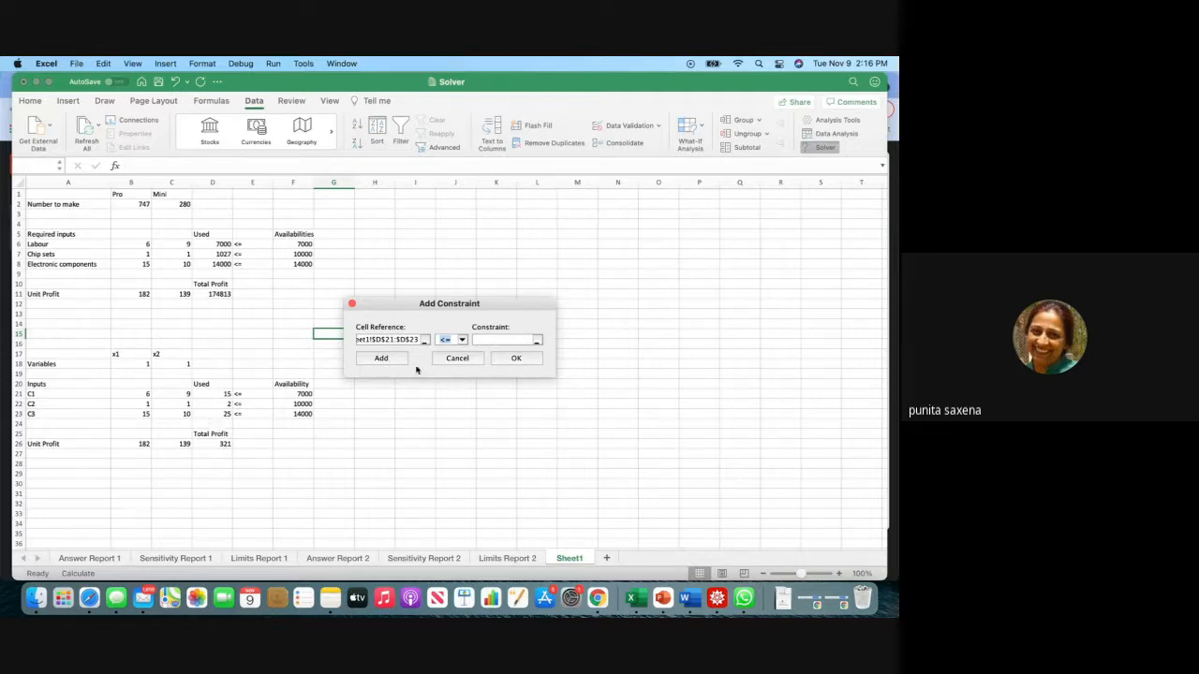
pyautogui.click(490, 341)
pyautogui.click(295, 394)
pyautogui.moveTo(295, 395); pyautogui.dragTo(296, 413)
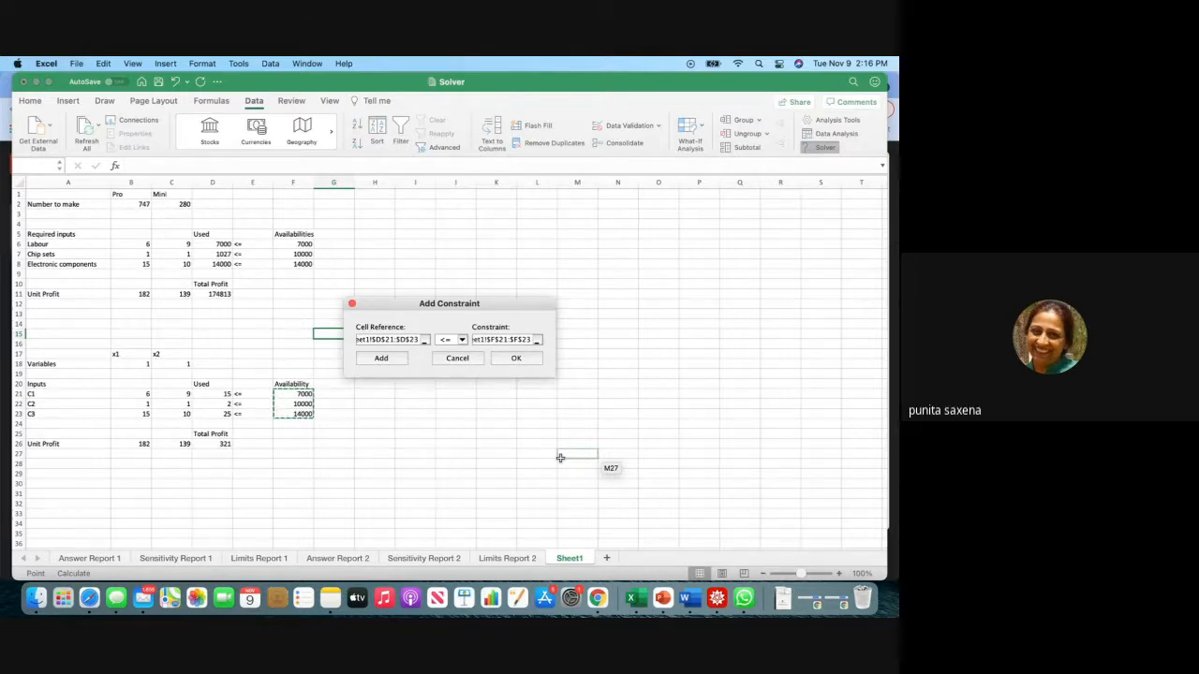
pyautogui.click(515, 359)
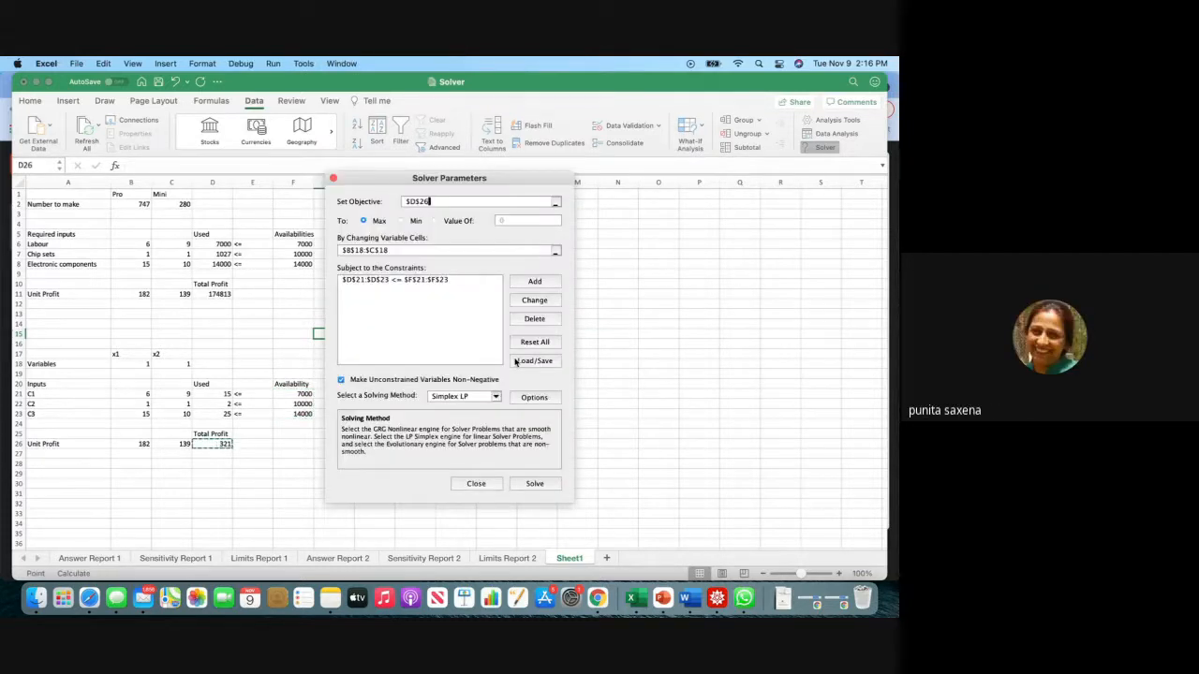
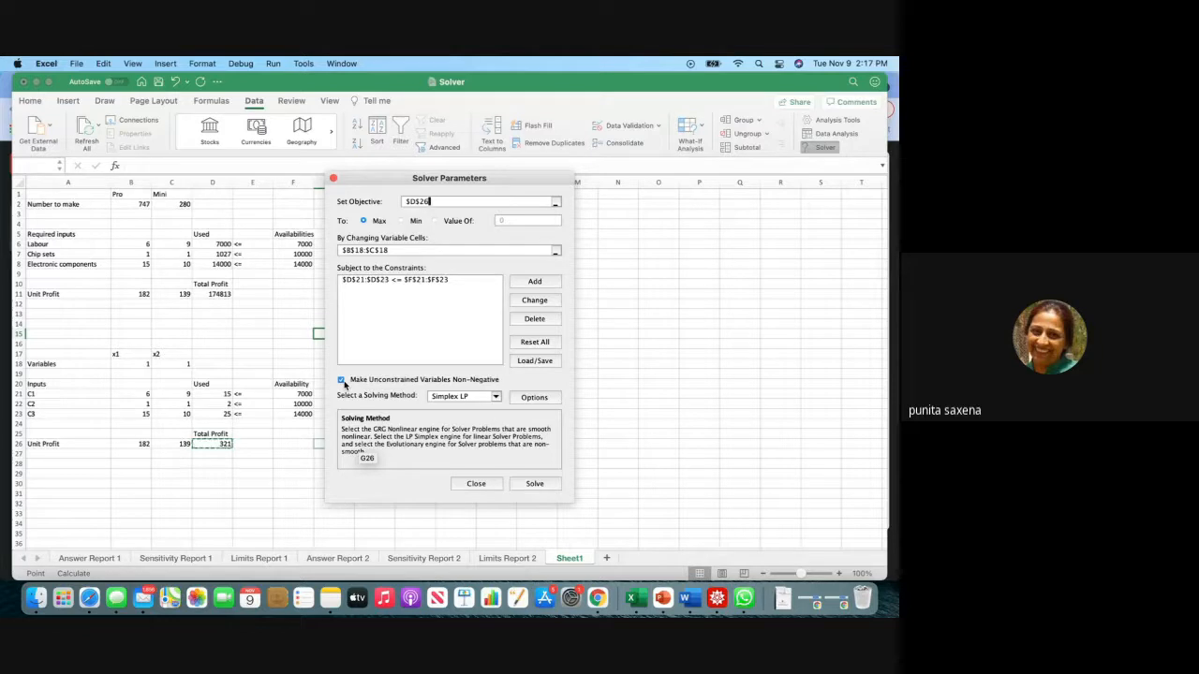
# Choose Simplex LP as the solving method and solve the x1/x2 model.
pyautogui.click(496, 398)
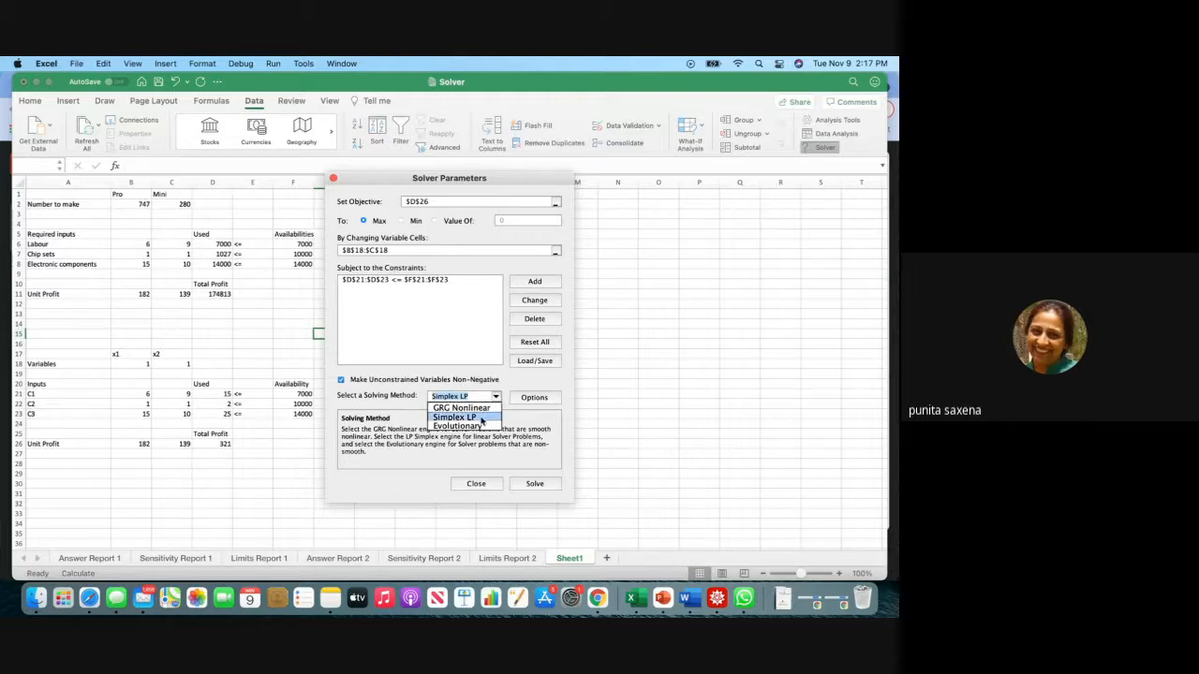
pyautogui.click(481, 418)
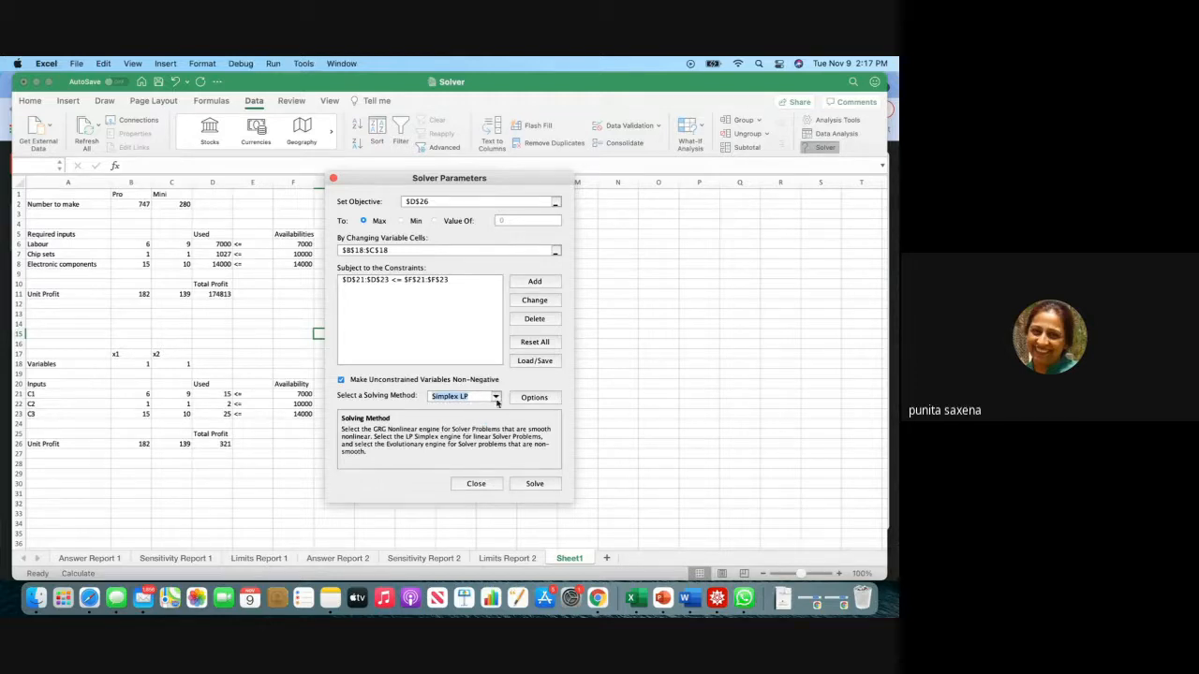
pyautogui.click(495, 398)
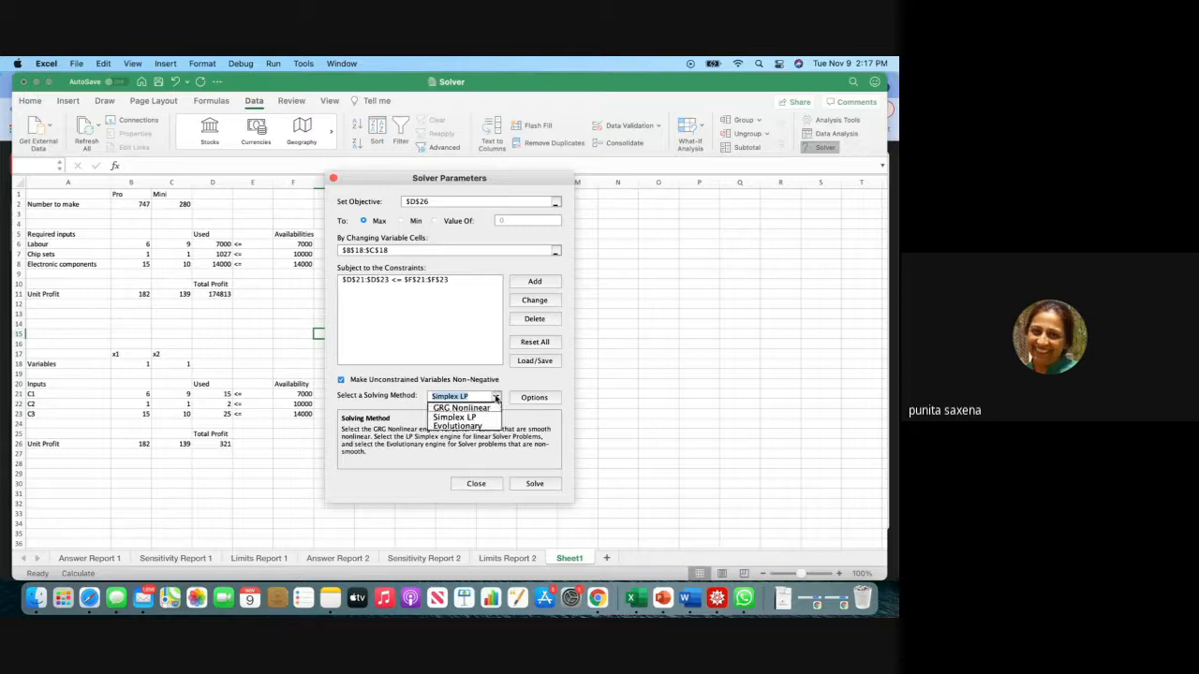
pyautogui.click(481, 421)
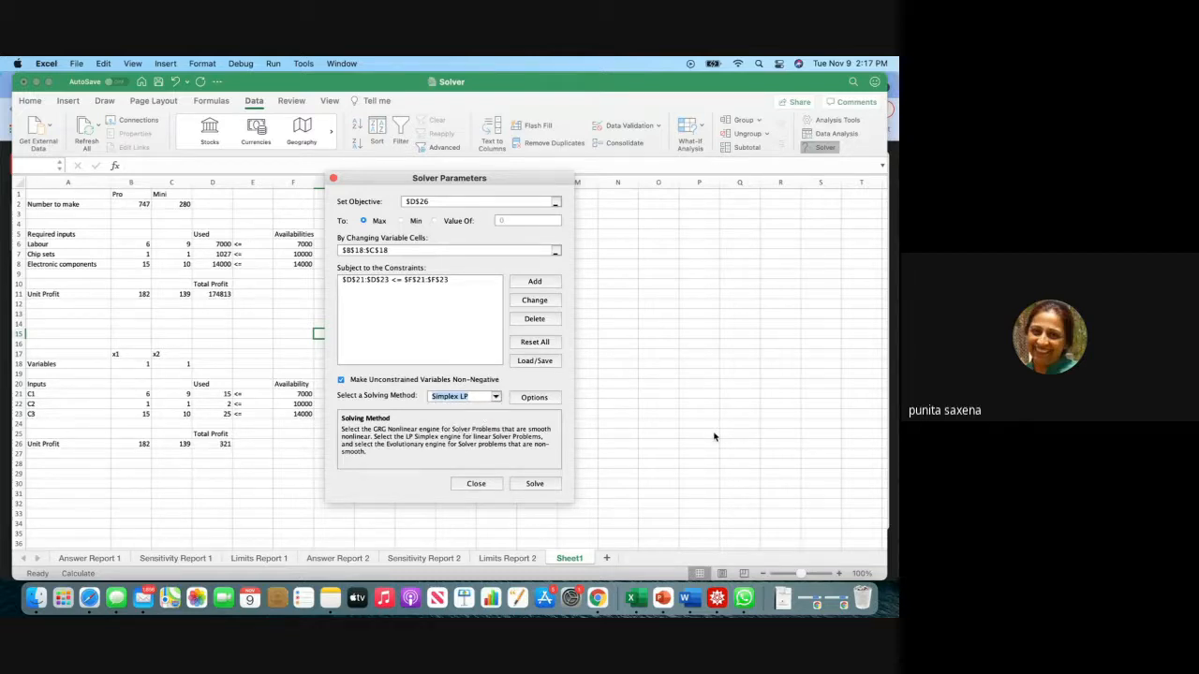
pyautogui.click(535, 483)
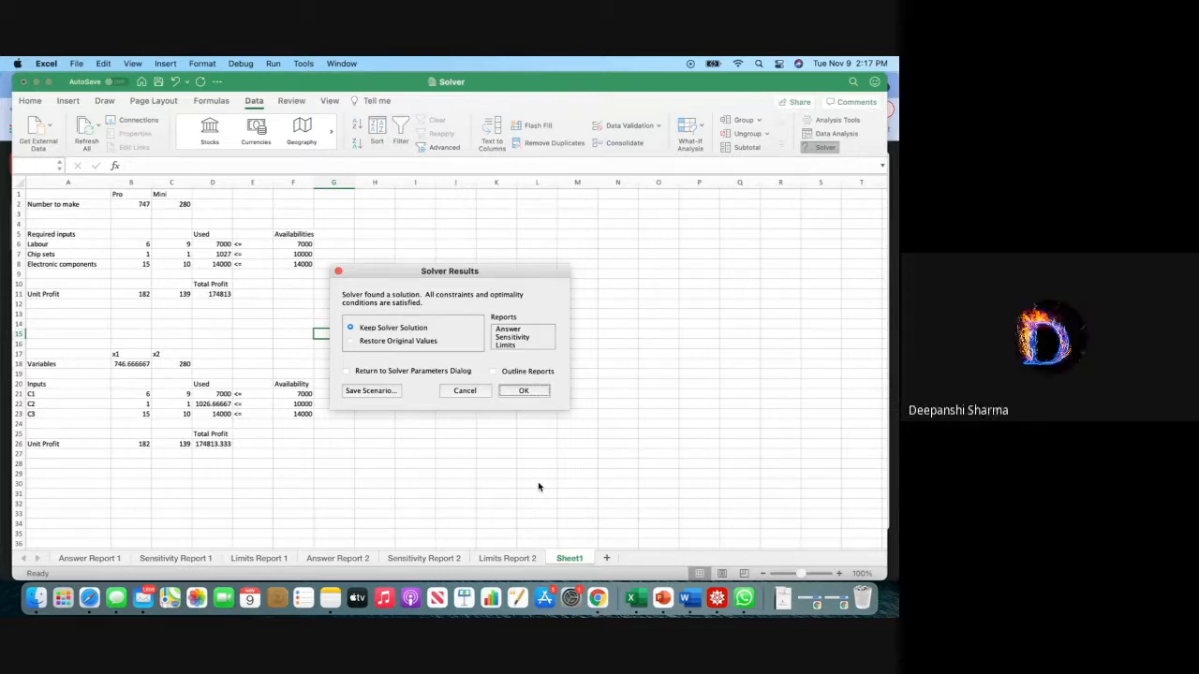
# Keep the Solver solution, generate the Answer, Sensitivity and Limits reports, and dismiss the formula reference alert.
pyautogui.click(513, 330)
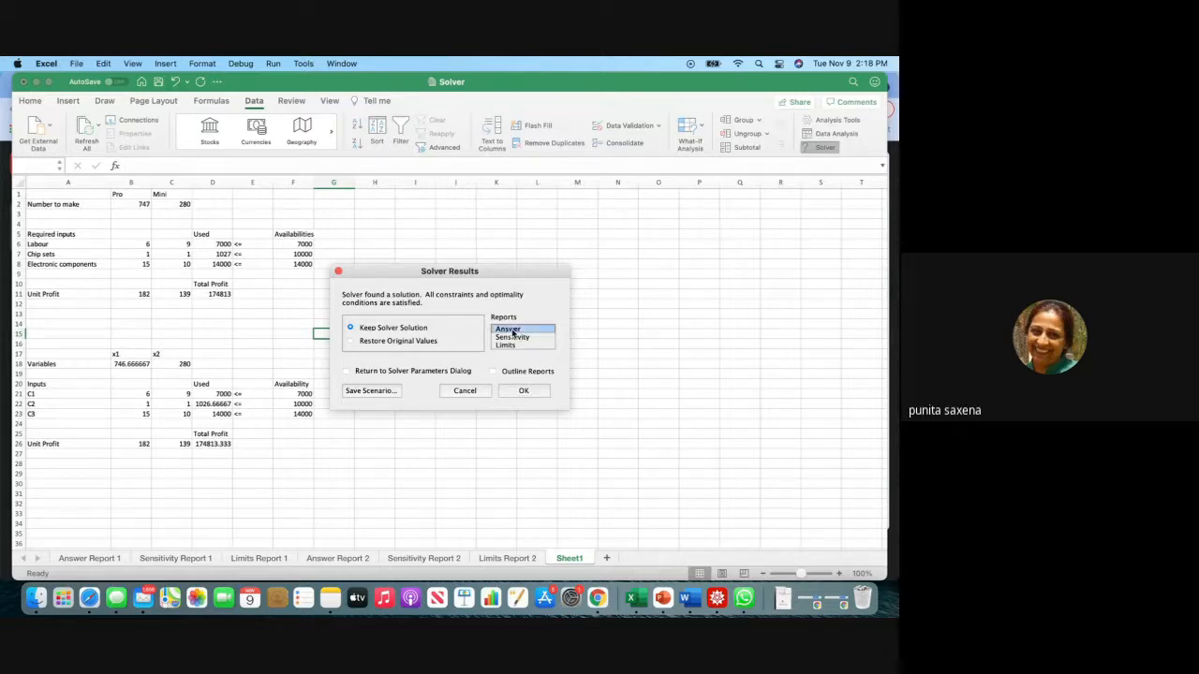
pyautogui.keyDown('shift'); pyautogui.click(520, 338); pyautogui.keyUp('shift')
pyautogui.keyDown('shift'); pyautogui.click(518, 345); pyautogui.keyUp('shift')
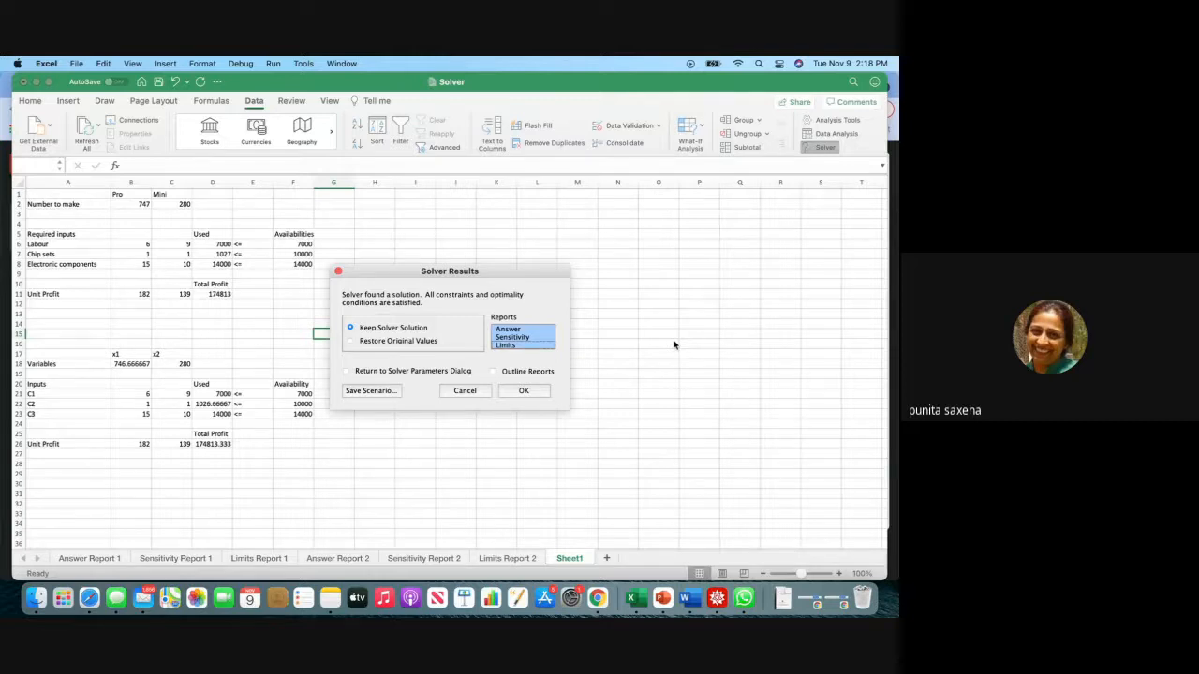
pyautogui.click(541, 394)
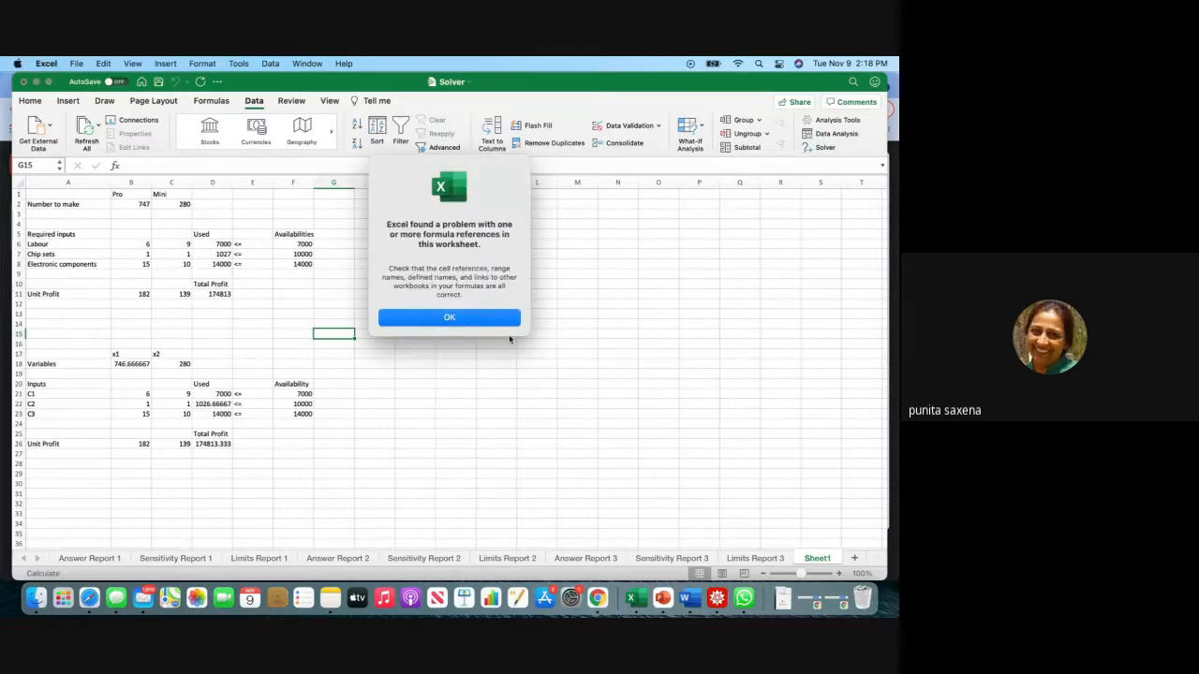
pyautogui.click(489, 318)
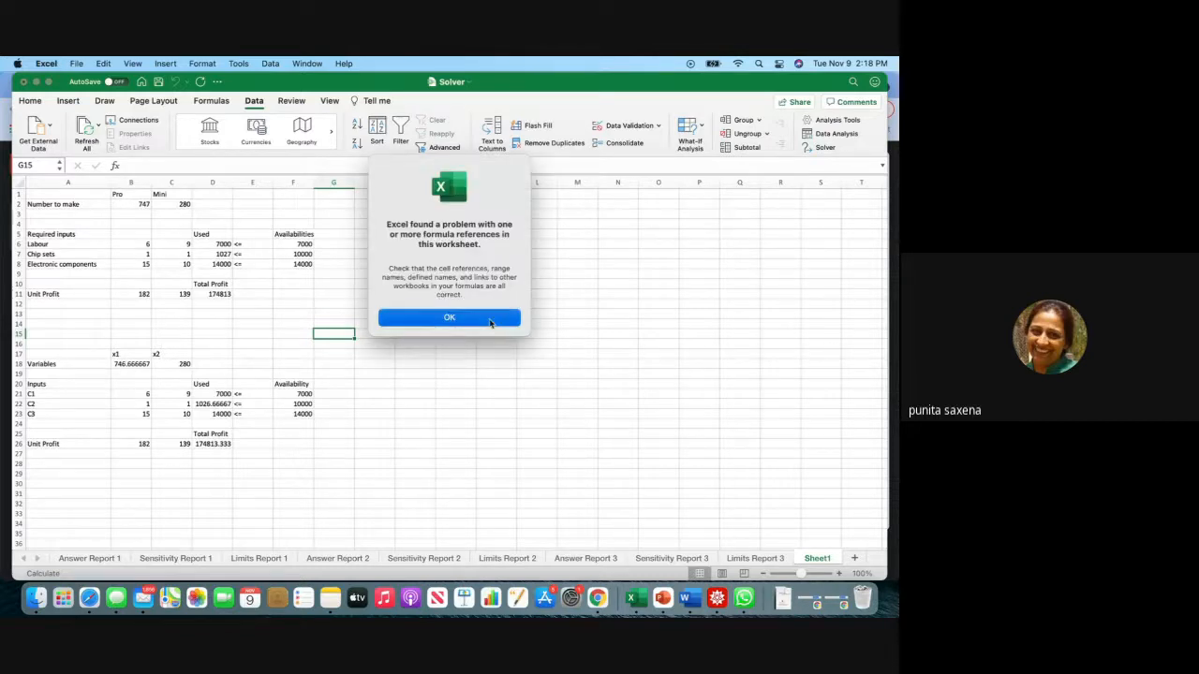
# Compare the solved variables, total profit and C2 usage with the original Pro/Mini model, and open Answer Report 3.
pyautogui.click(124, 367)
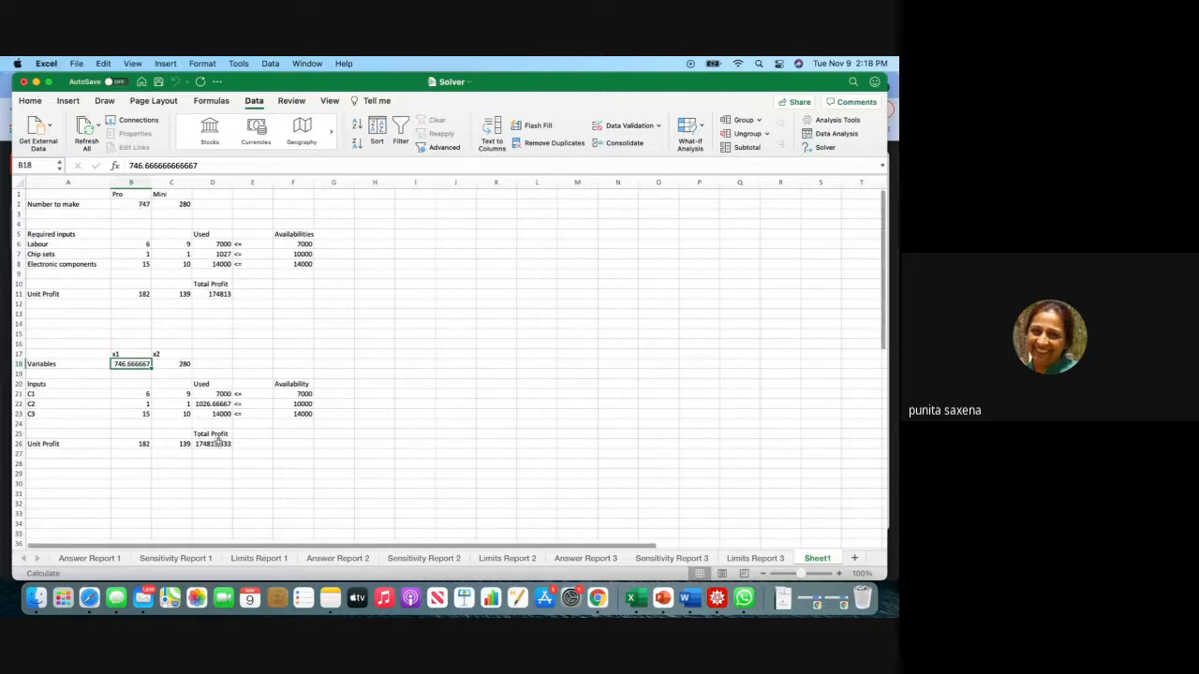
pyautogui.click(218, 294)
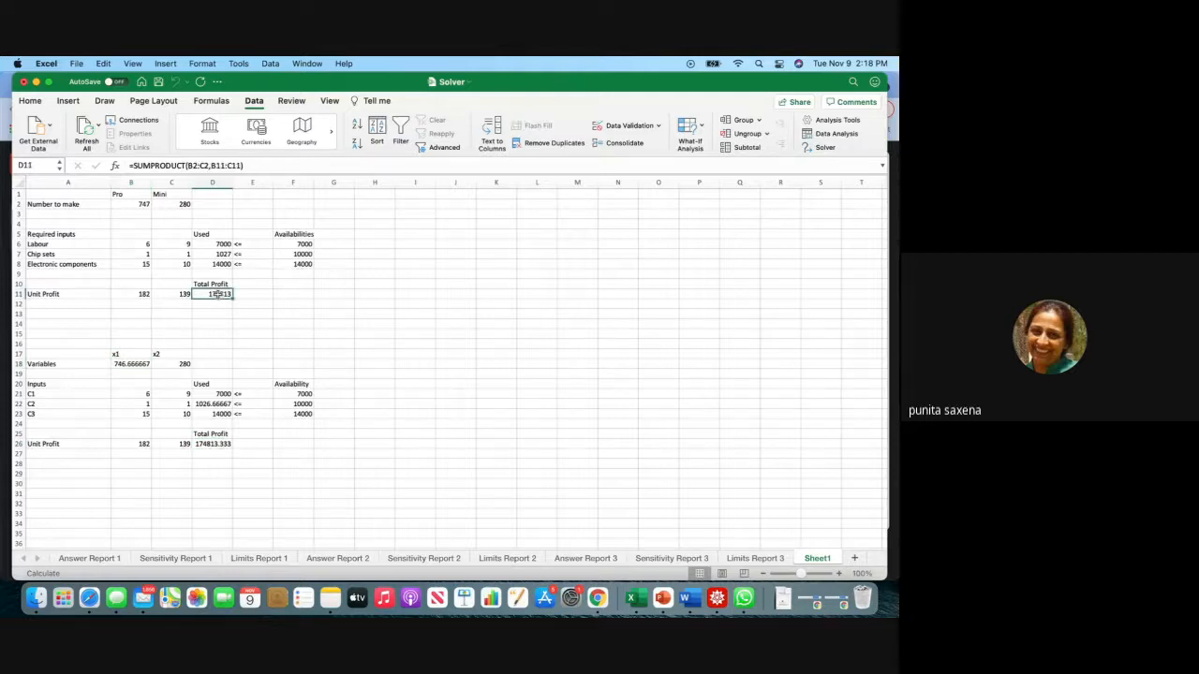
pyautogui.click(218, 404)
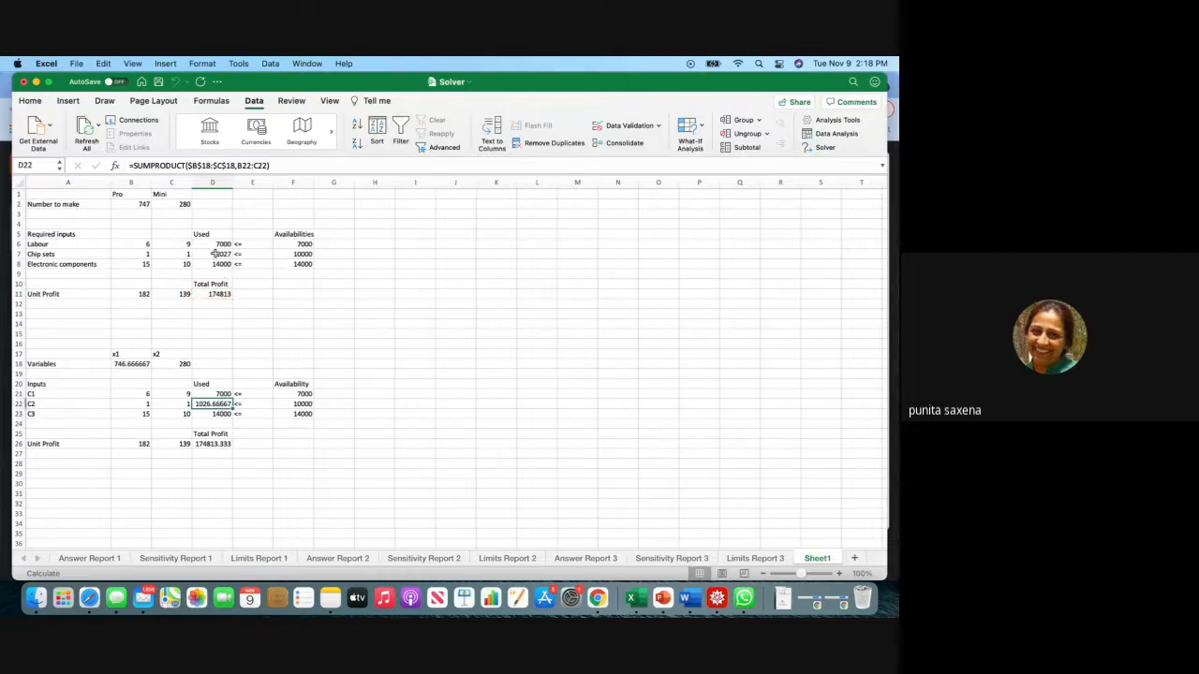
pyautogui.click(217, 254)
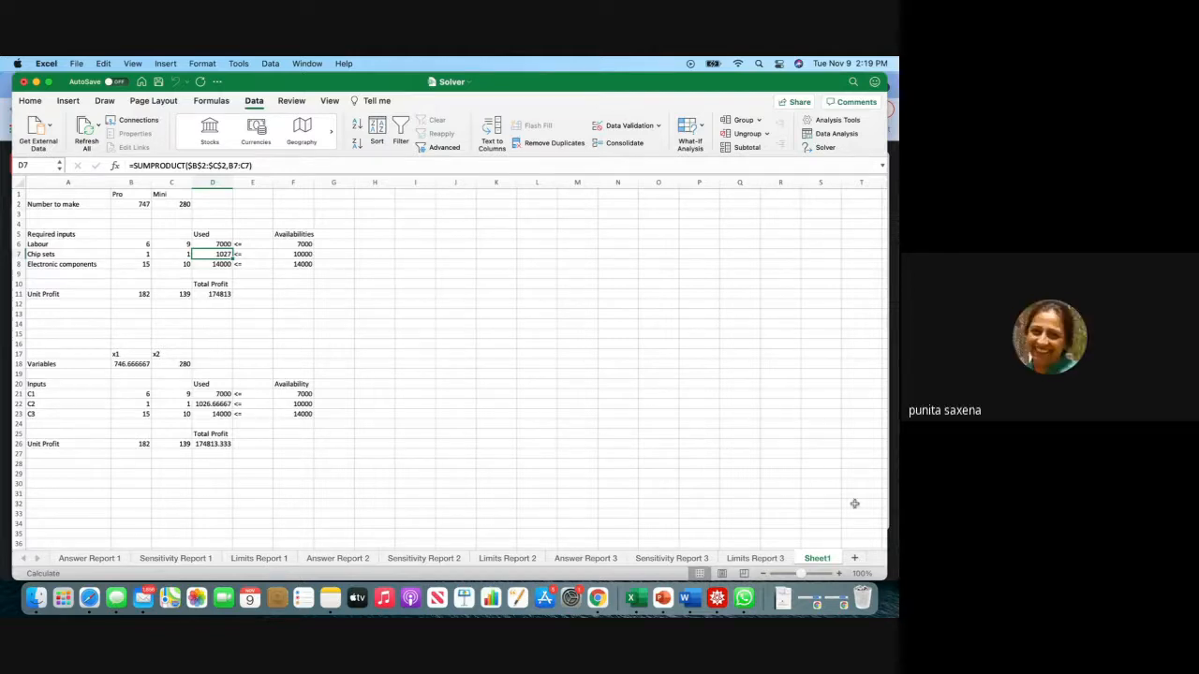
pyautogui.click(585, 559)
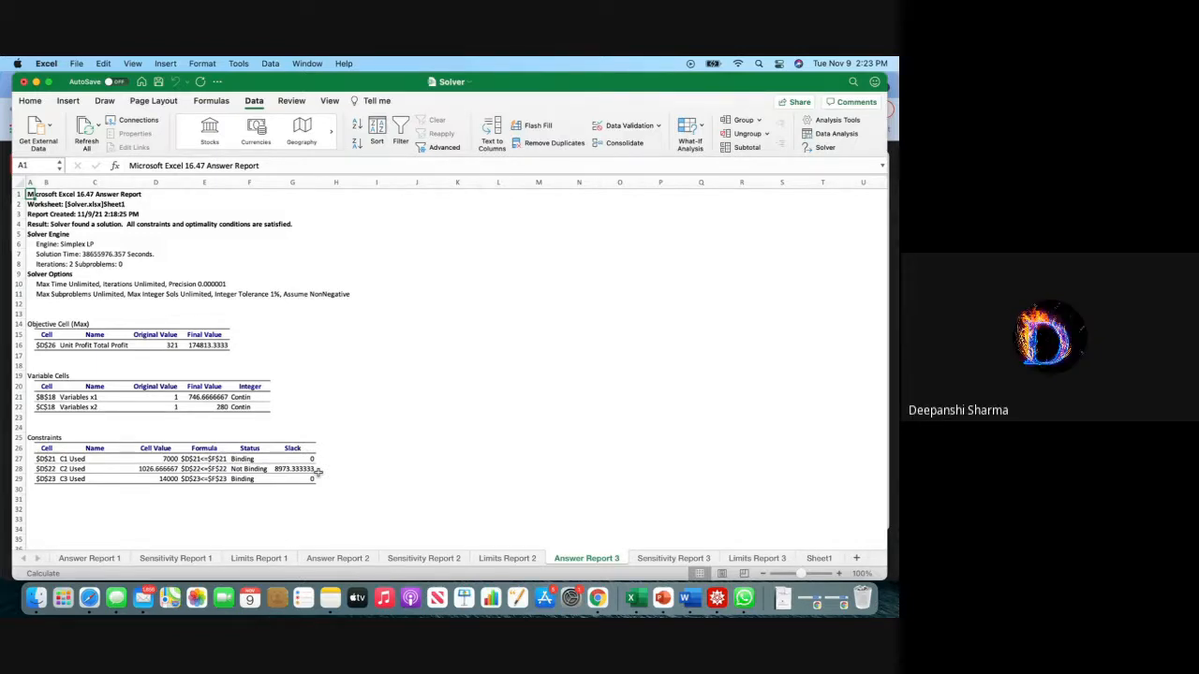
# Examine Sensitivity Report 3 and Limits Report 3 for the x1/x2 model, comparing them with Answer Report 3.
pyautogui.click(671, 558)
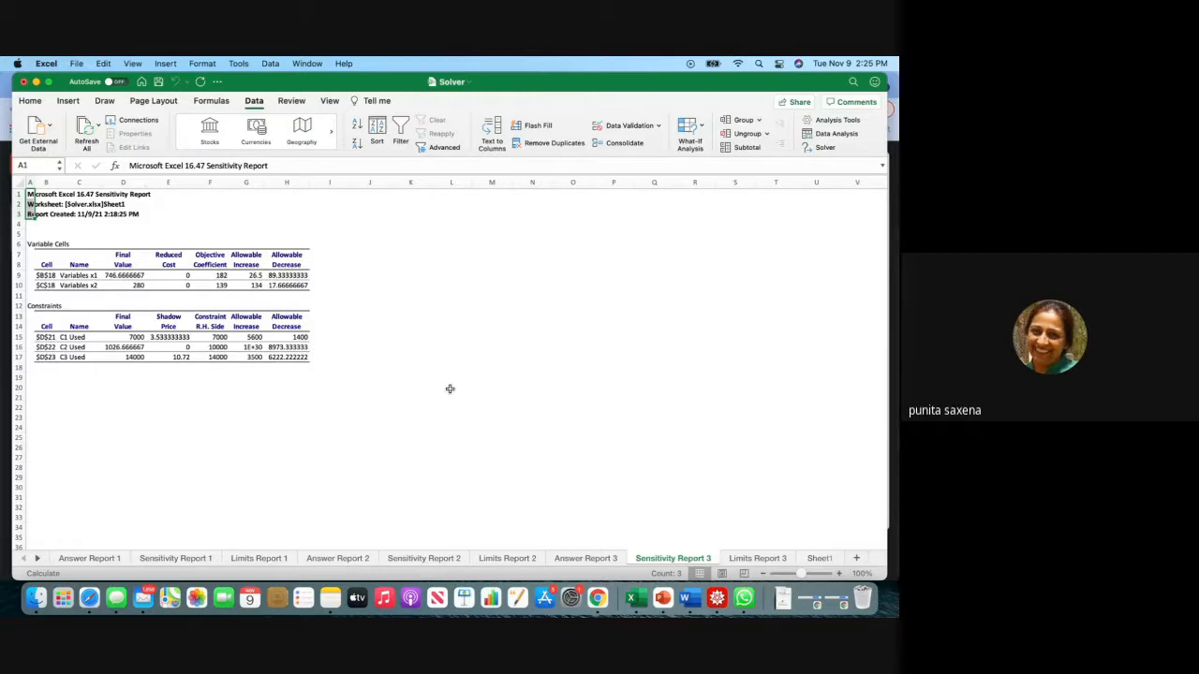
pyautogui.click(759, 558)
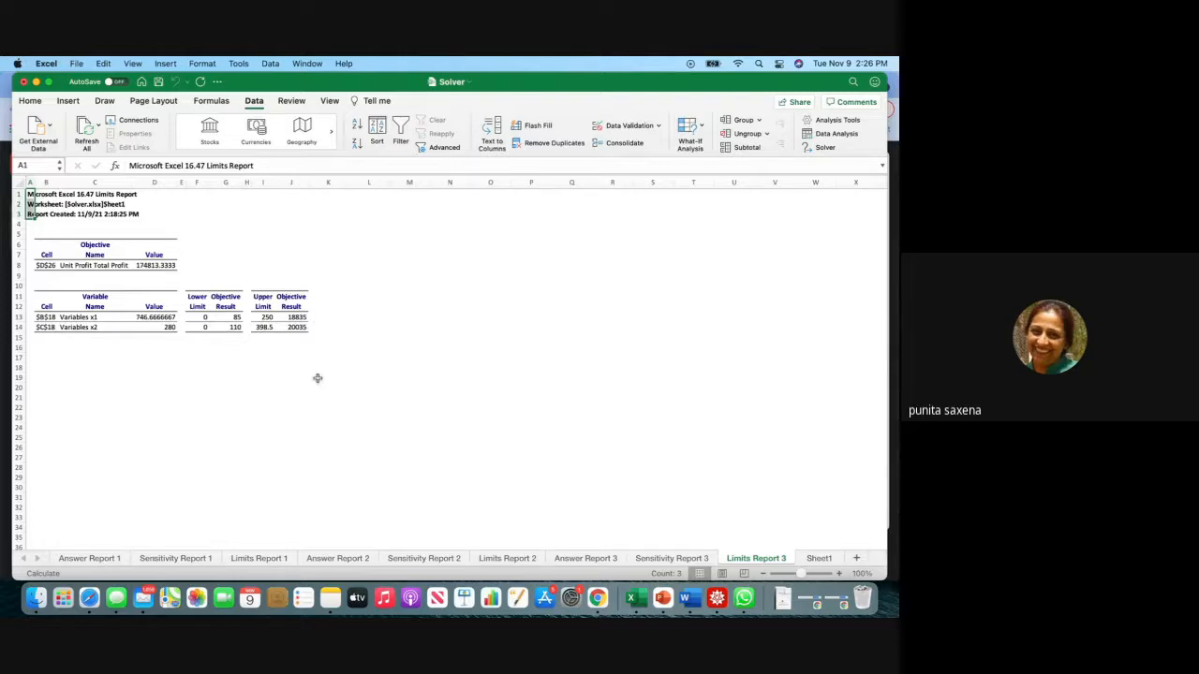
pyautogui.click(657, 559)
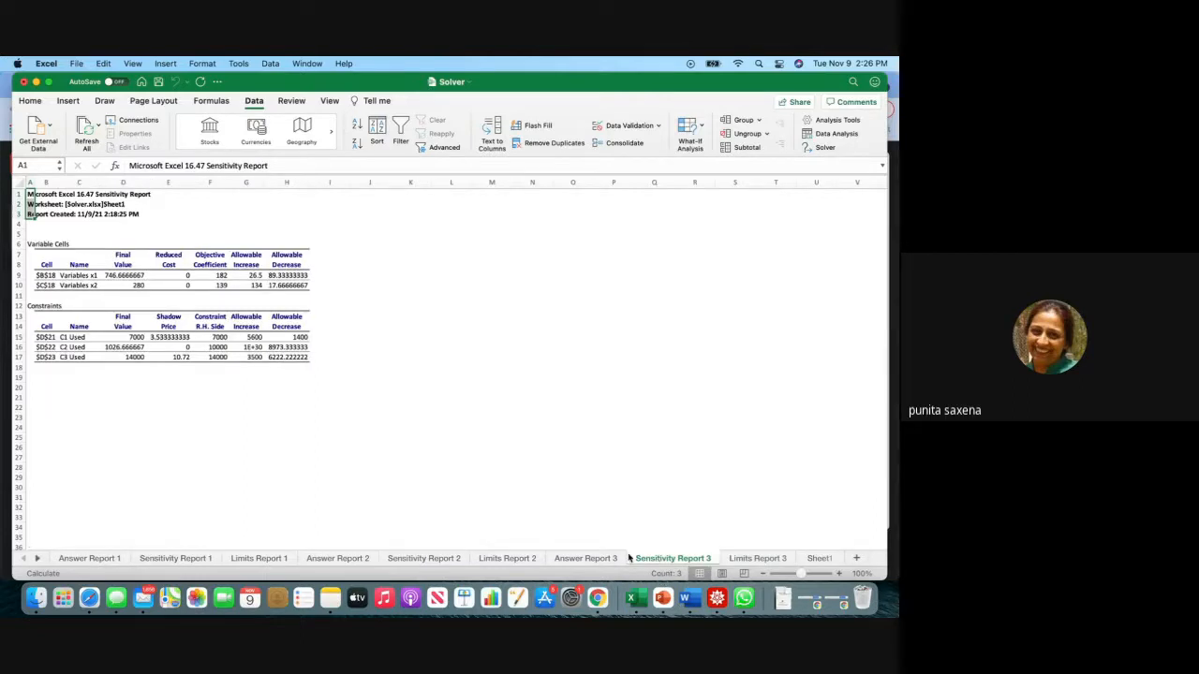
pyautogui.click(579, 562)
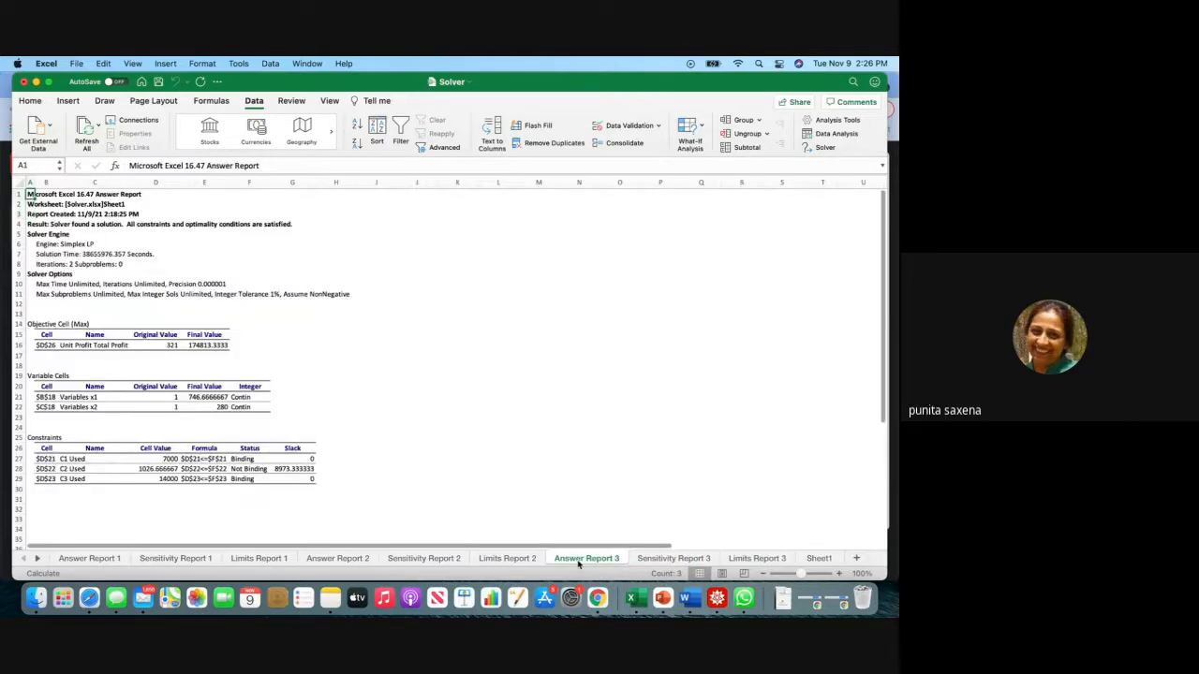
pyautogui.click(655, 559)
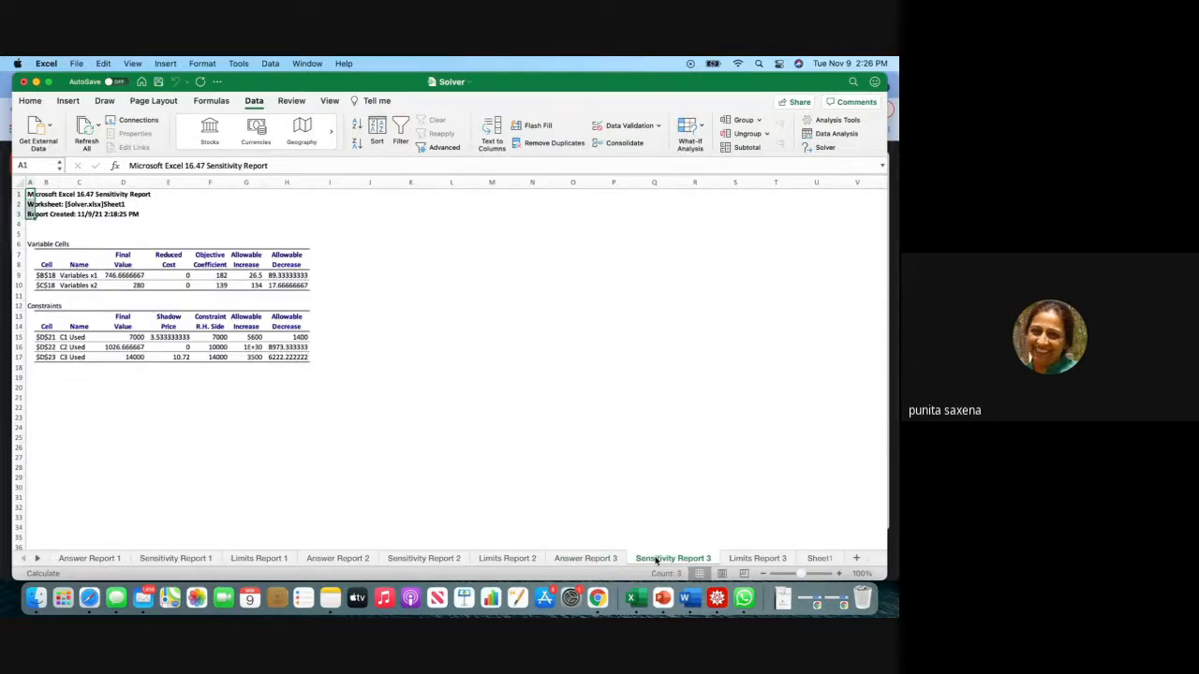
# Add a new worksheet after Sheet1 and format its range A1:G19 as Number with 0 decimal places.
pyautogui.click(828, 560)
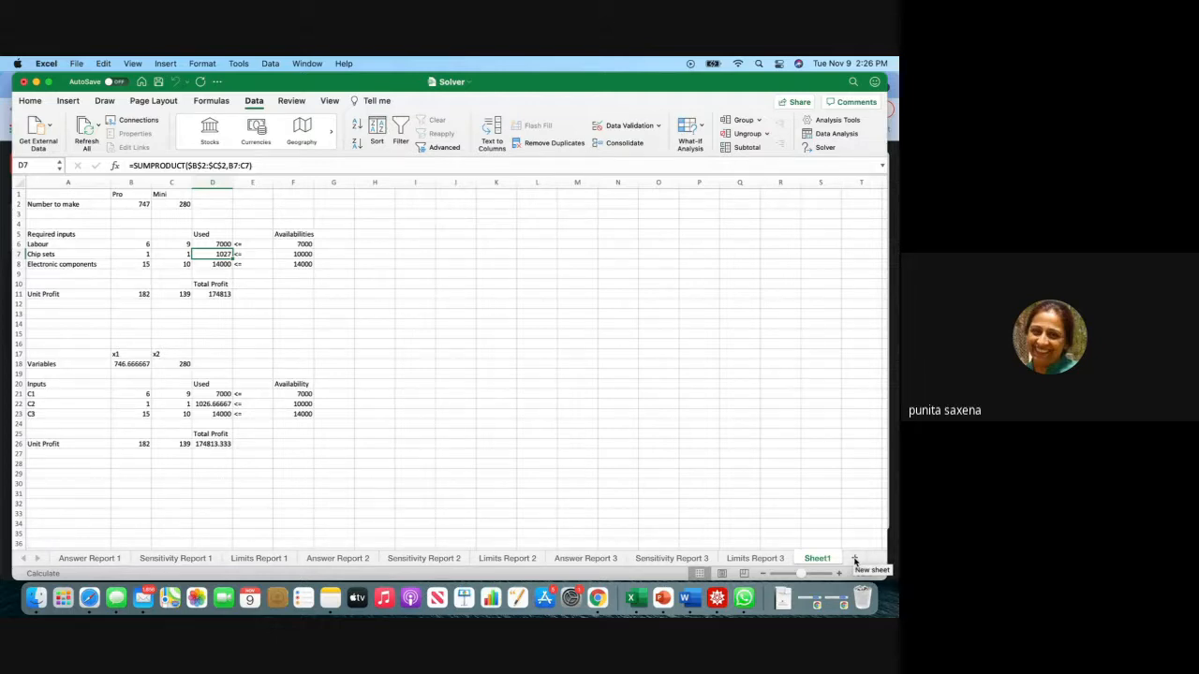
pyautogui.click(854, 560)
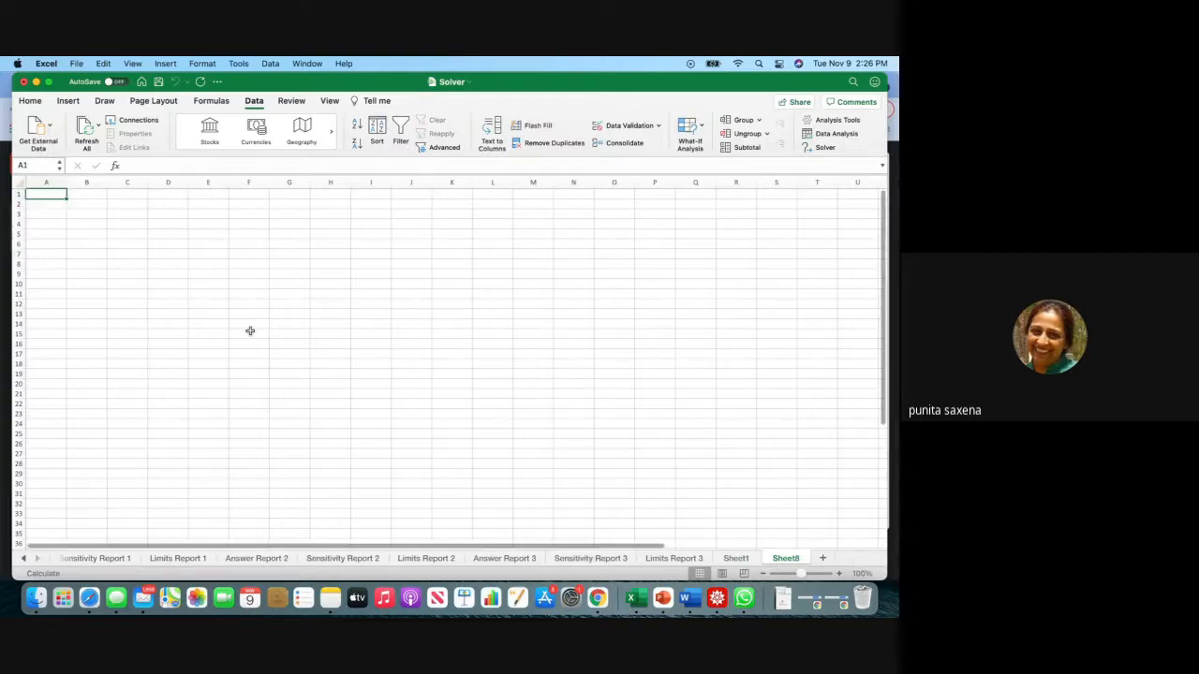
pyautogui.moveTo(56, 195); pyautogui.dragTo(305, 371)
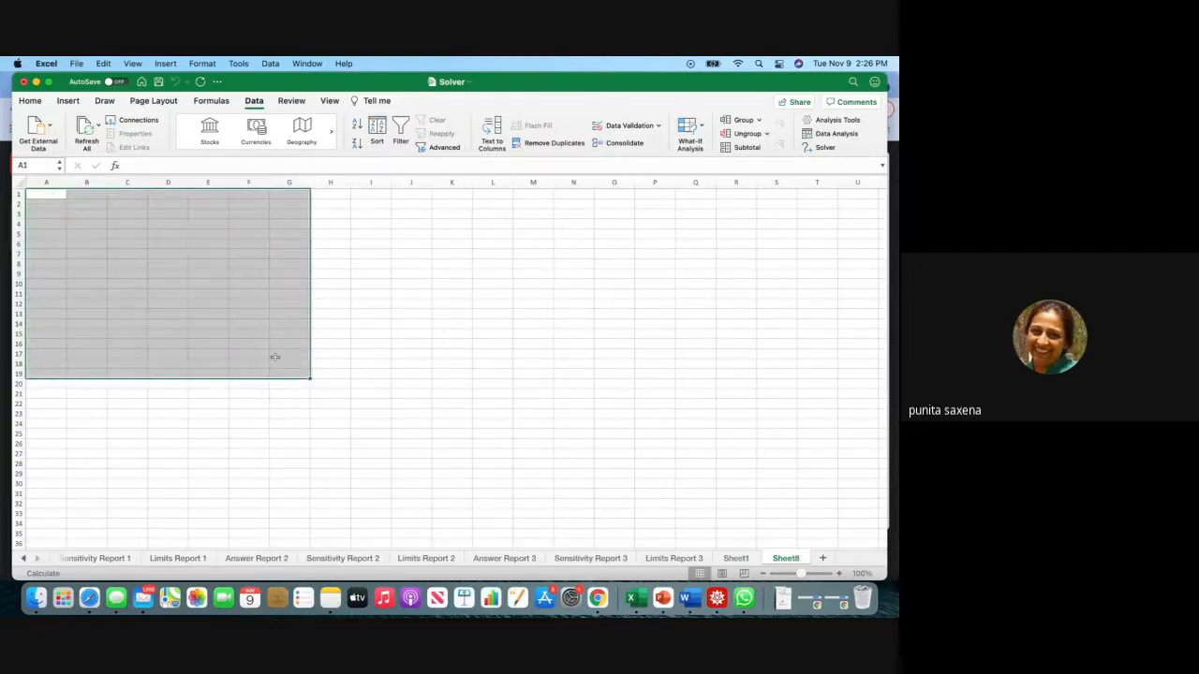
pyautogui.rightClick(276, 360)
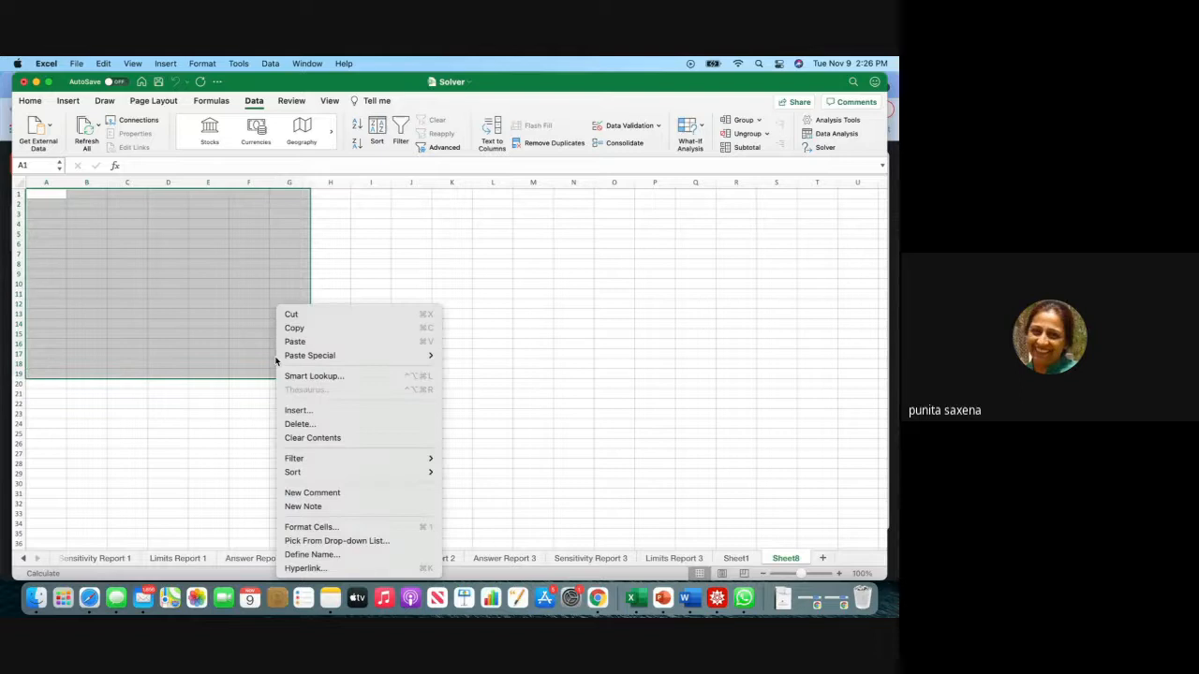
pyautogui.click(321, 528)
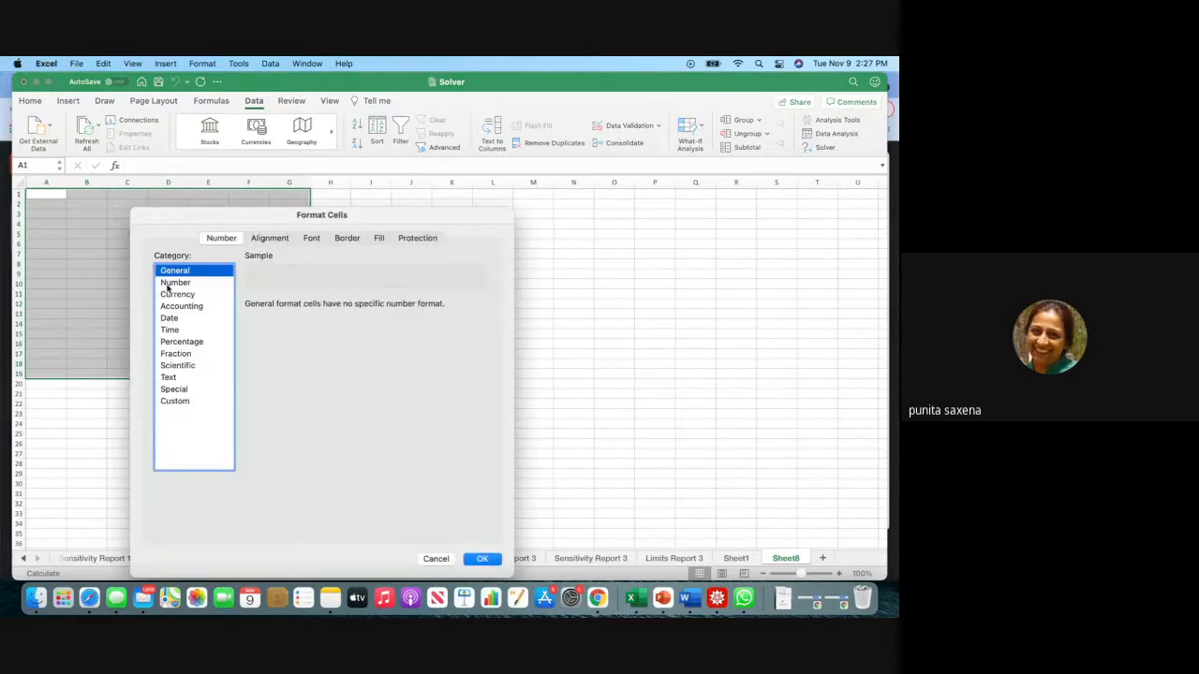
pyautogui.click(167, 282)
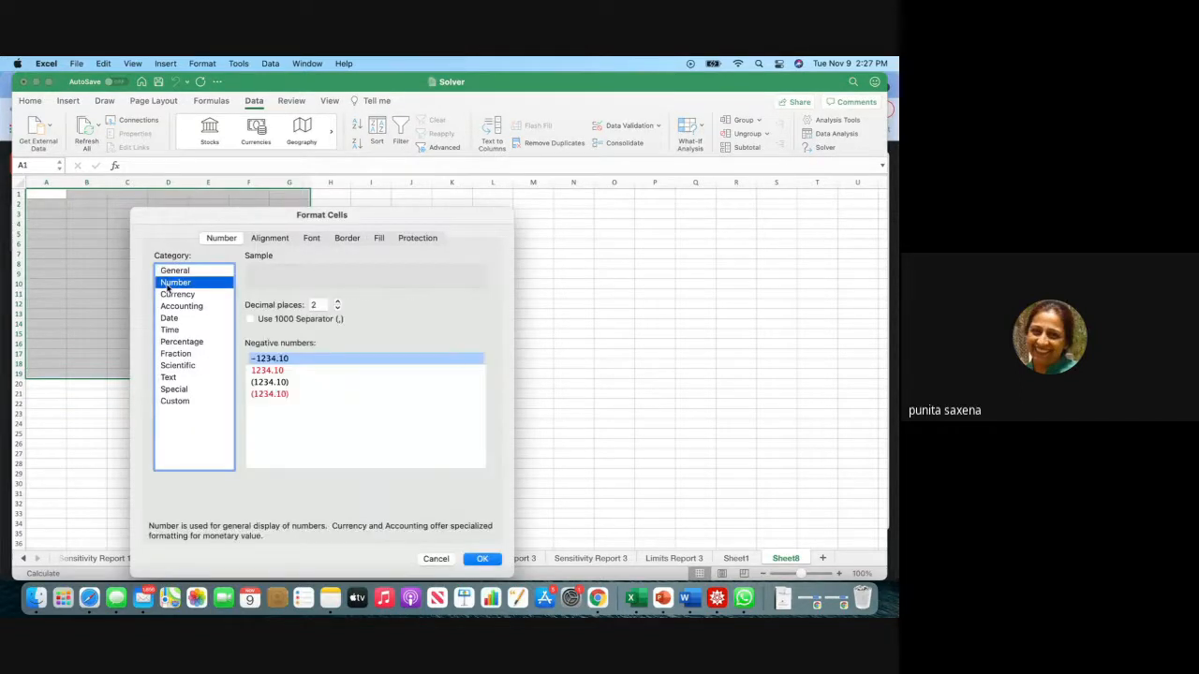
pyautogui.click(337, 307)
pyautogui.click(337, 307)
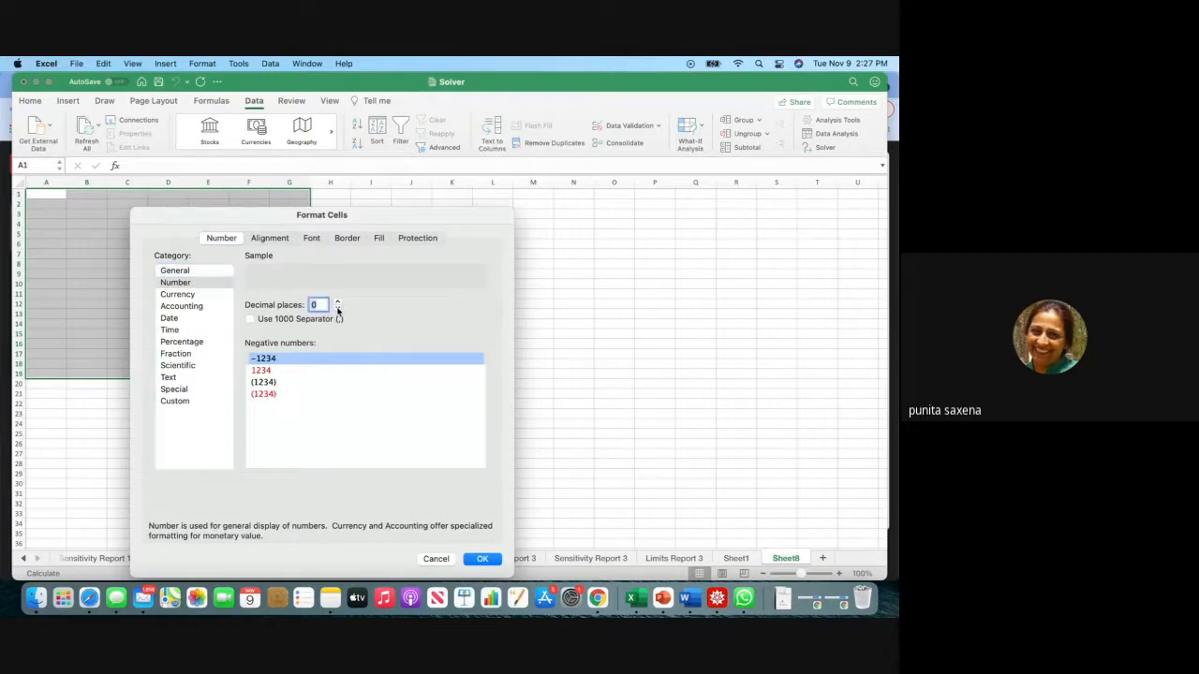
pyautogui.click(481, 559)
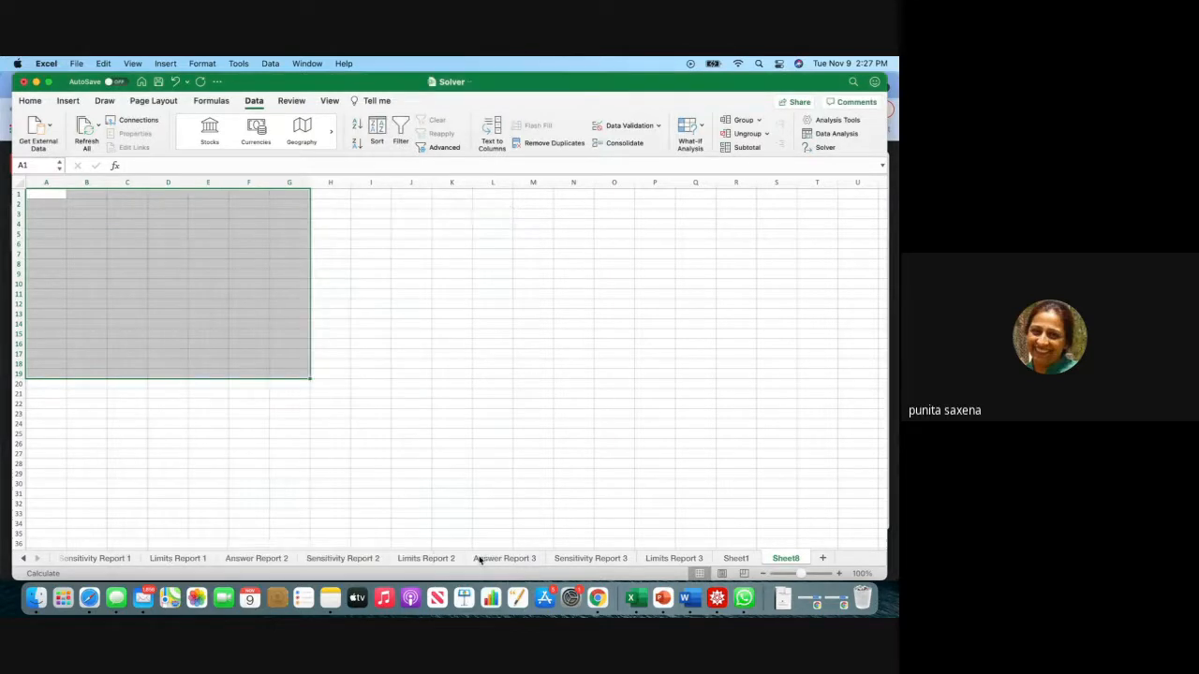
# Enter the variable headings x1 in B1 and x2 in C1 of the new sheet.
pyautogui.click(89, 193)
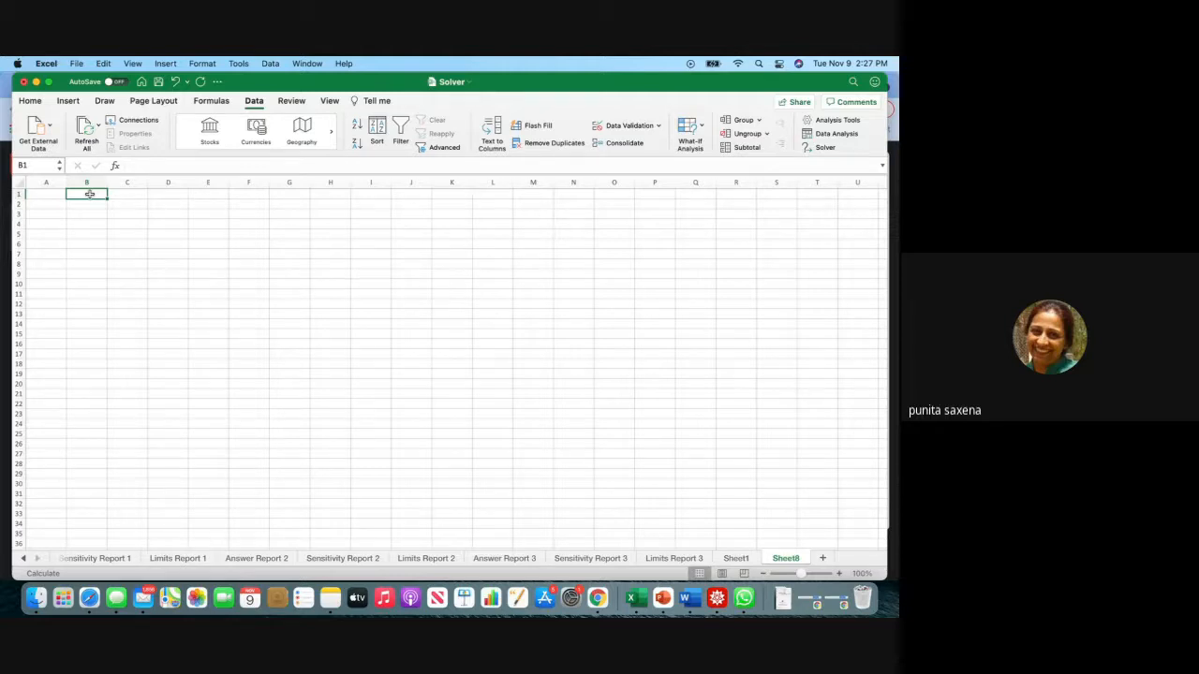
pyautogui.write('x1')
pyautogui.click(137, 194)
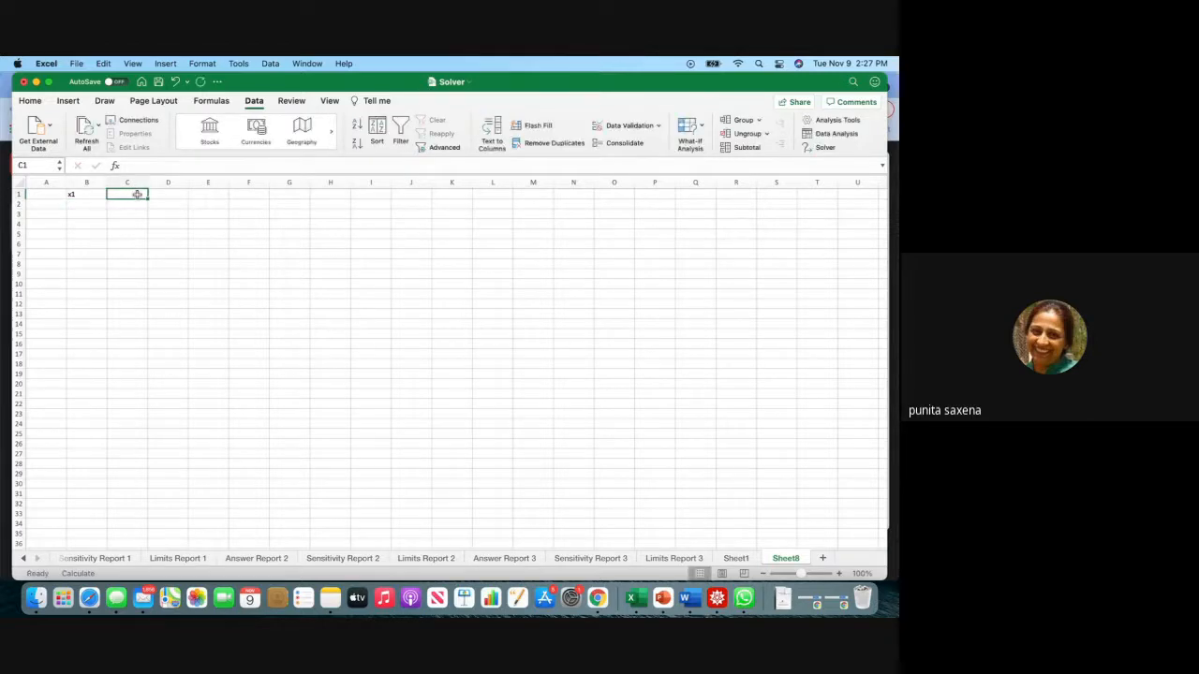
pyautogui.write('x2')
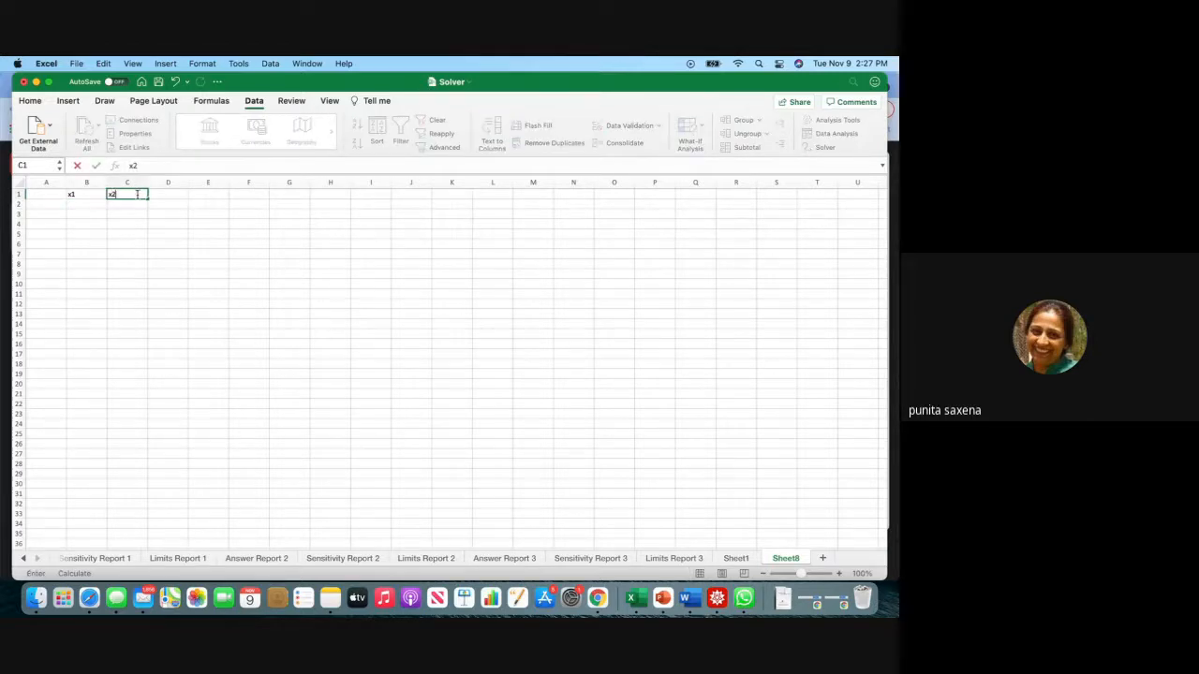
# Label A2 as Variables and enter a starting value of 1 for both x1 and x2 in B2 and C2.
pyautogui.click(45, 204)
pyautogui.write('Va')
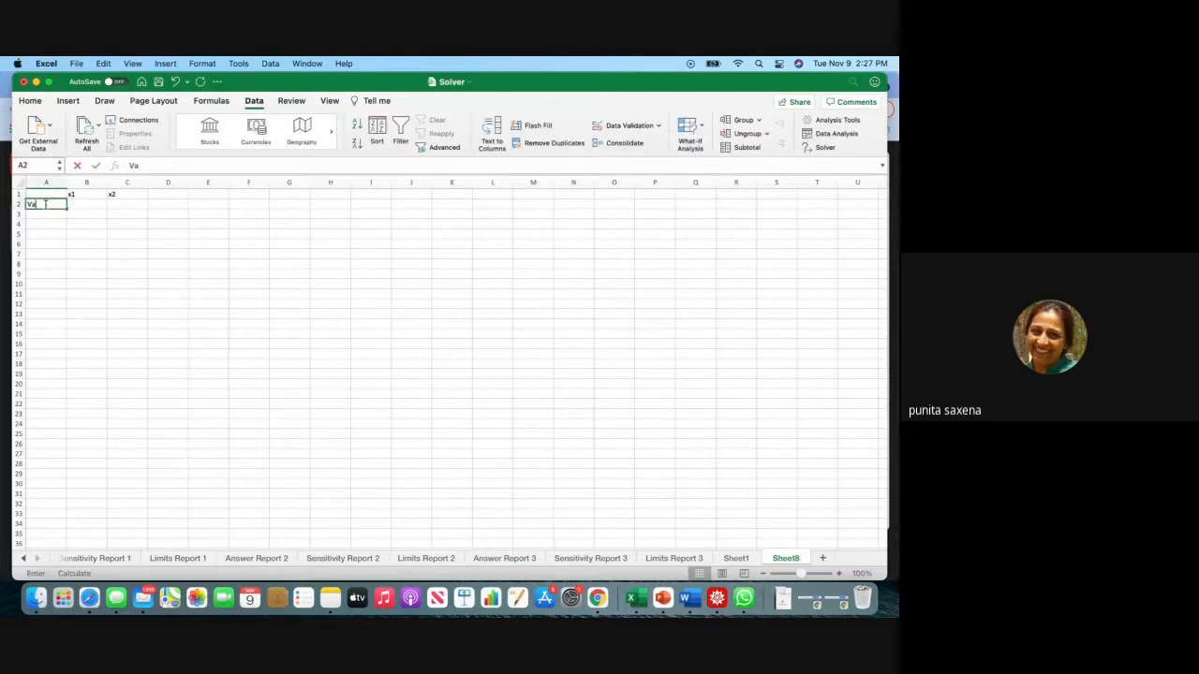
pyautogui.write('riables')
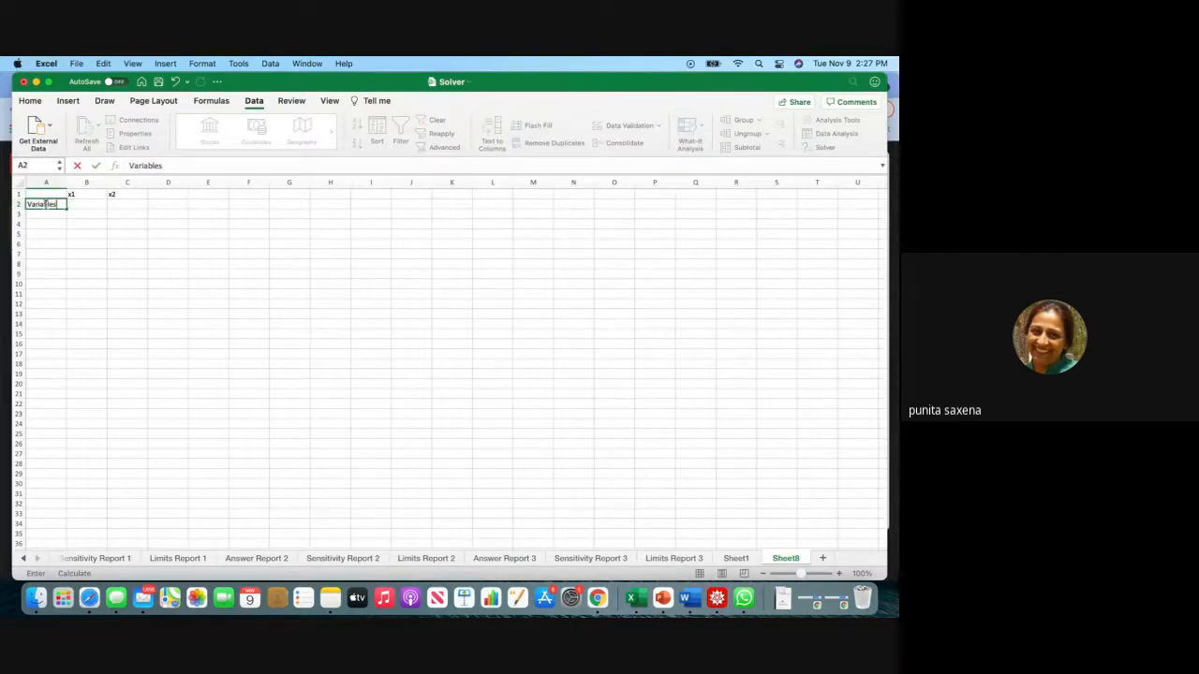
pyautogui.click(98, 203)
pyautogui.write('1')
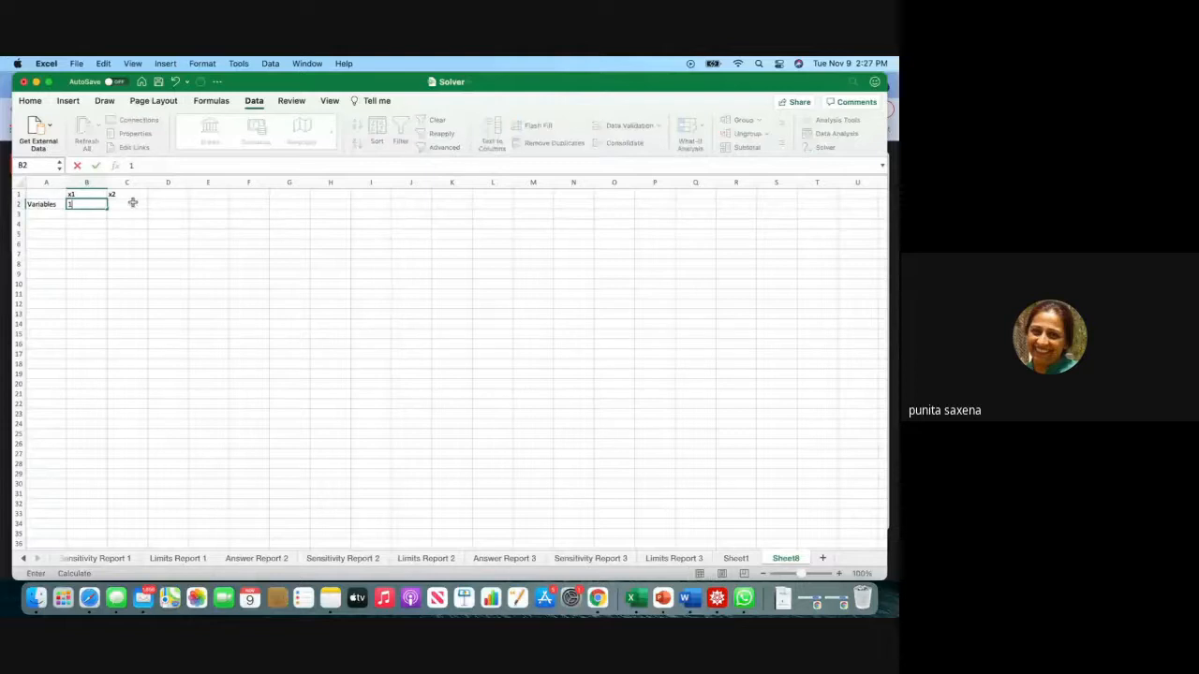
pyautogui.click(128, 204)
pyautogui.write('1')
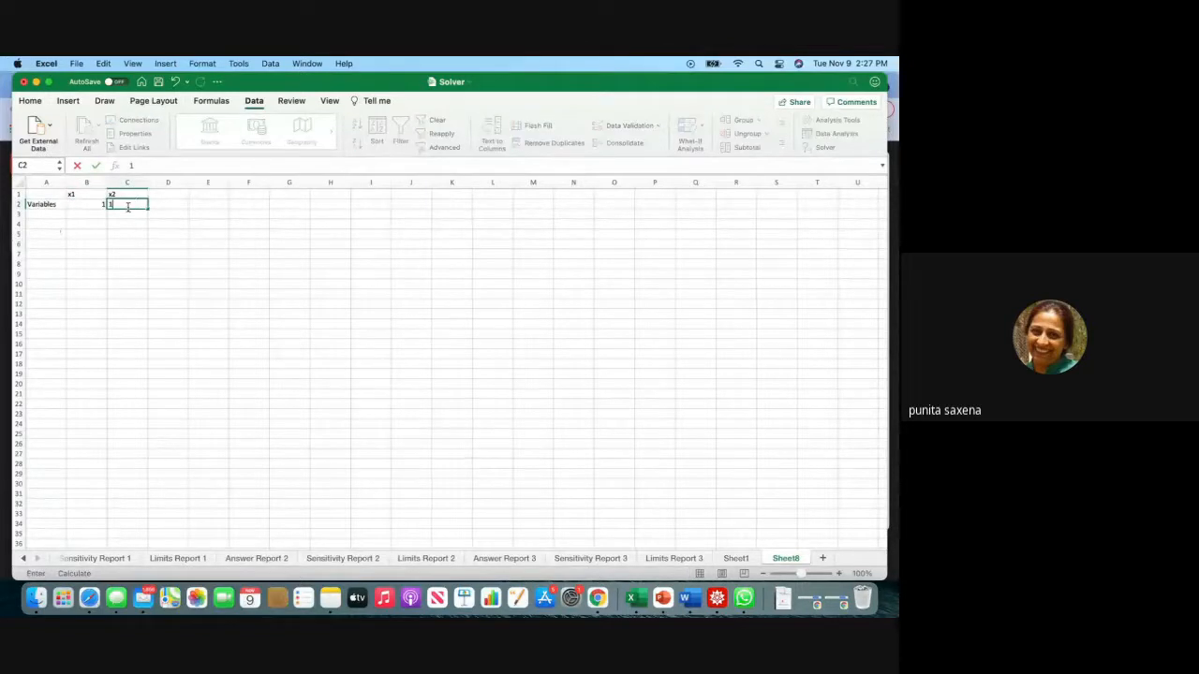
# Enter the heading Inputs in A4 and list the constraint labels C1, C2, C3 and C4 in A5:A8.
pyautogui.click(50, 228)
pyautogui.write('Inputs')
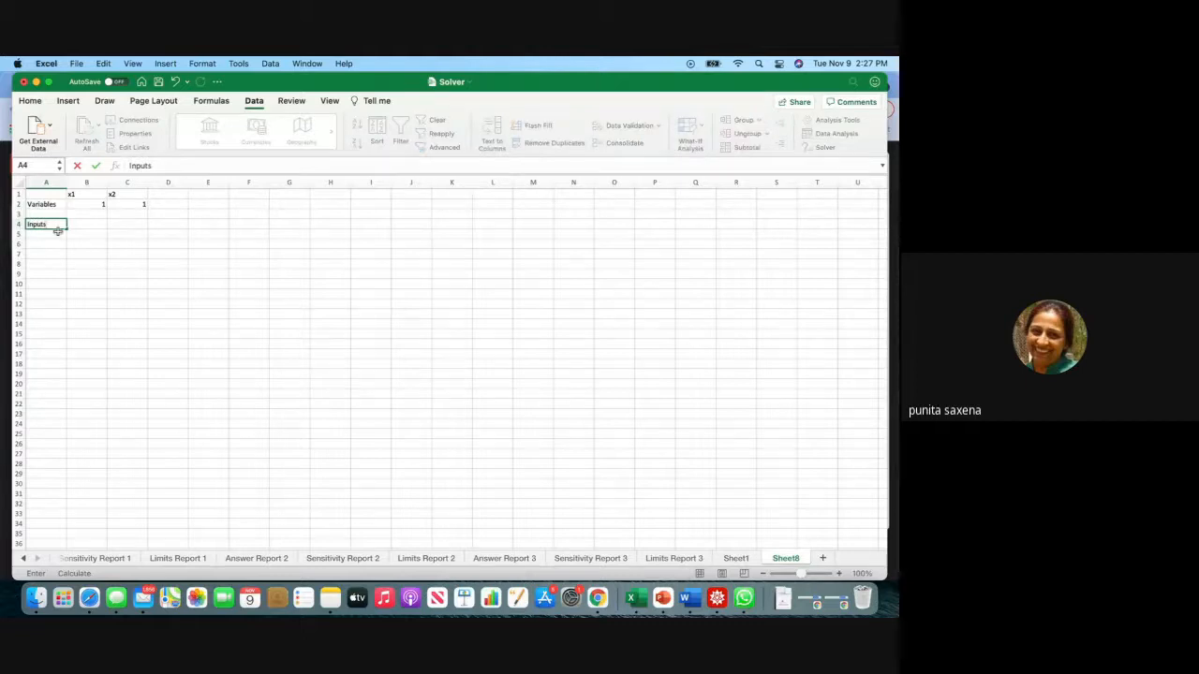
pyautogui.click(57, 236)
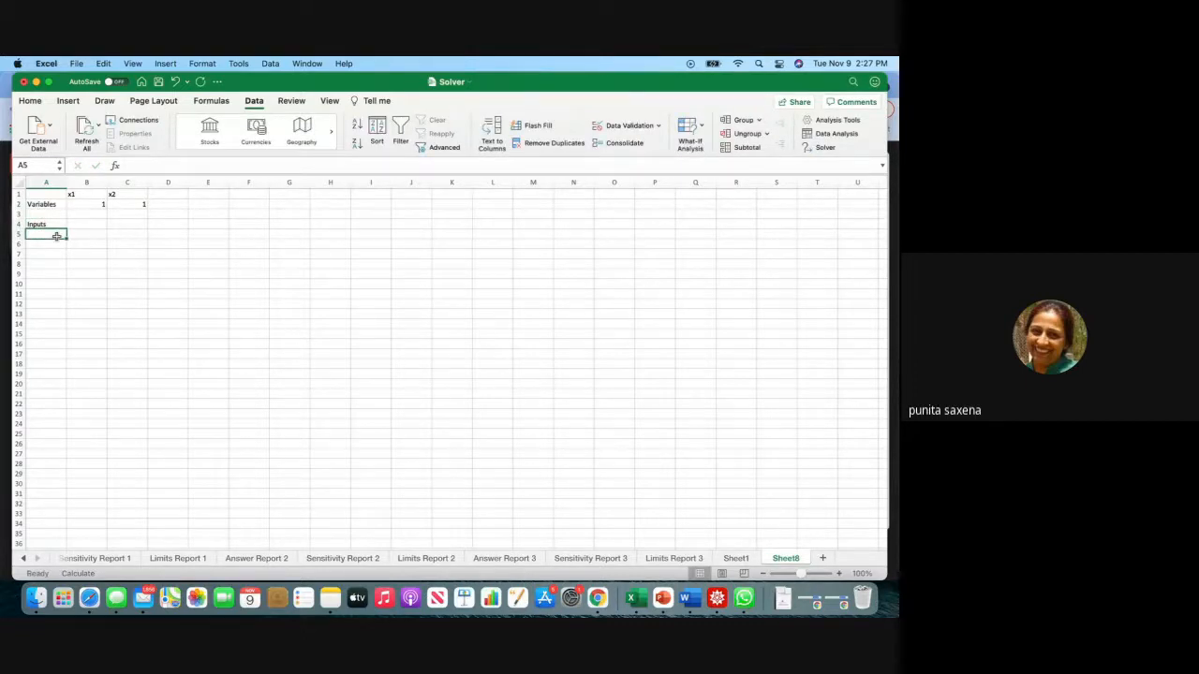
pyautogui.write('C1')
pyautogui.press('Return')
pyautogui.write('C2')
pyautogui.press('Return')
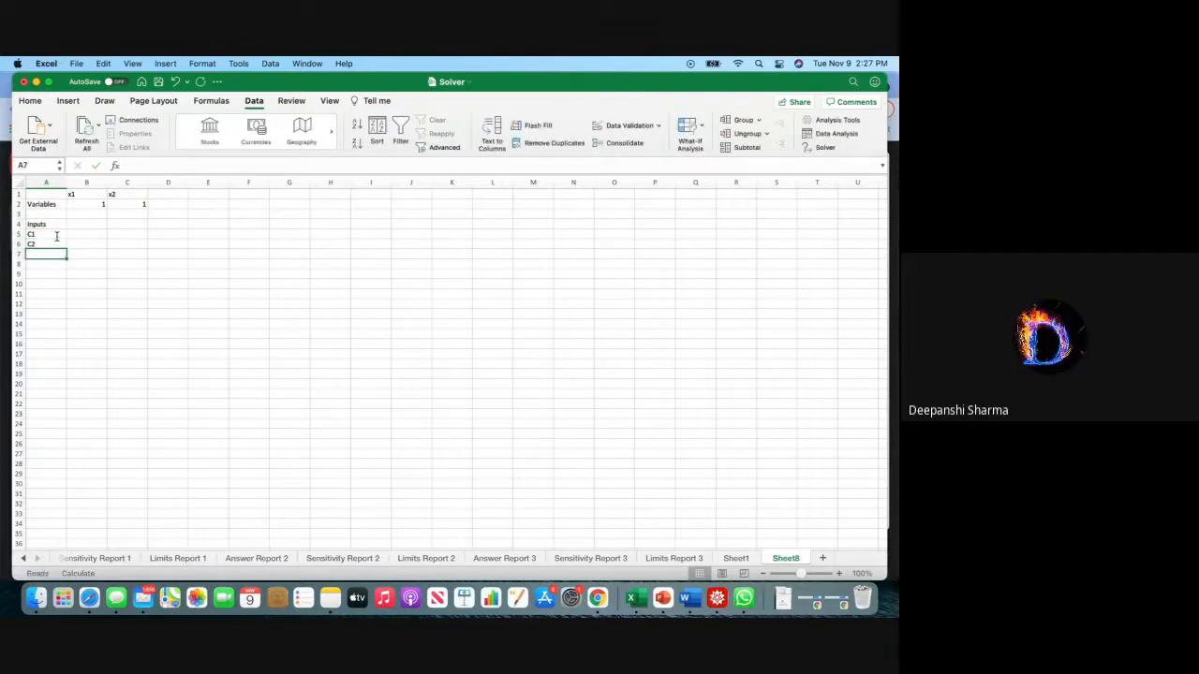
pyautogui.write('C3')
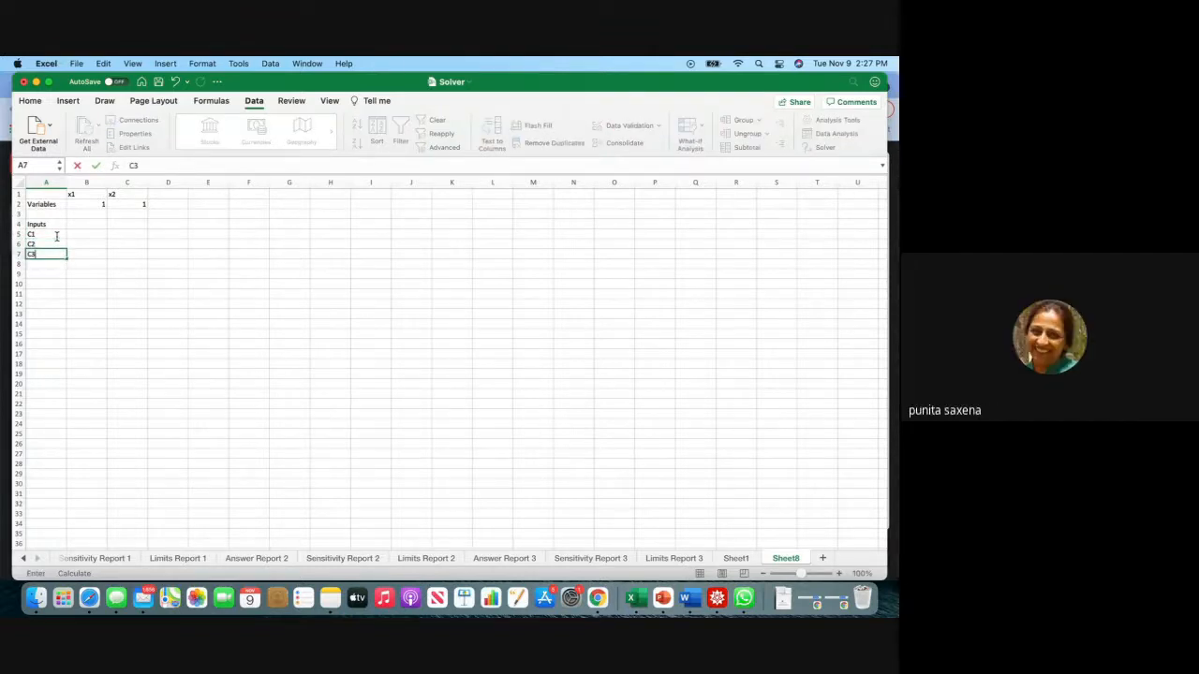
pyautogui.press('Return')
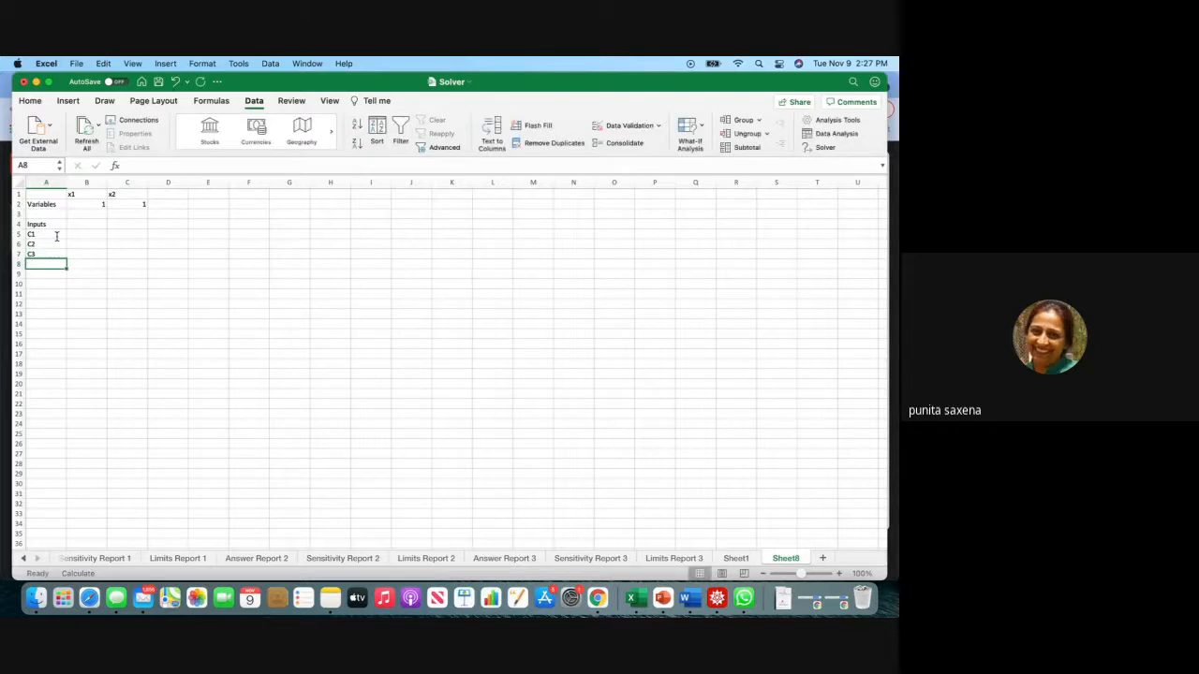
pyautogui.write('C4')
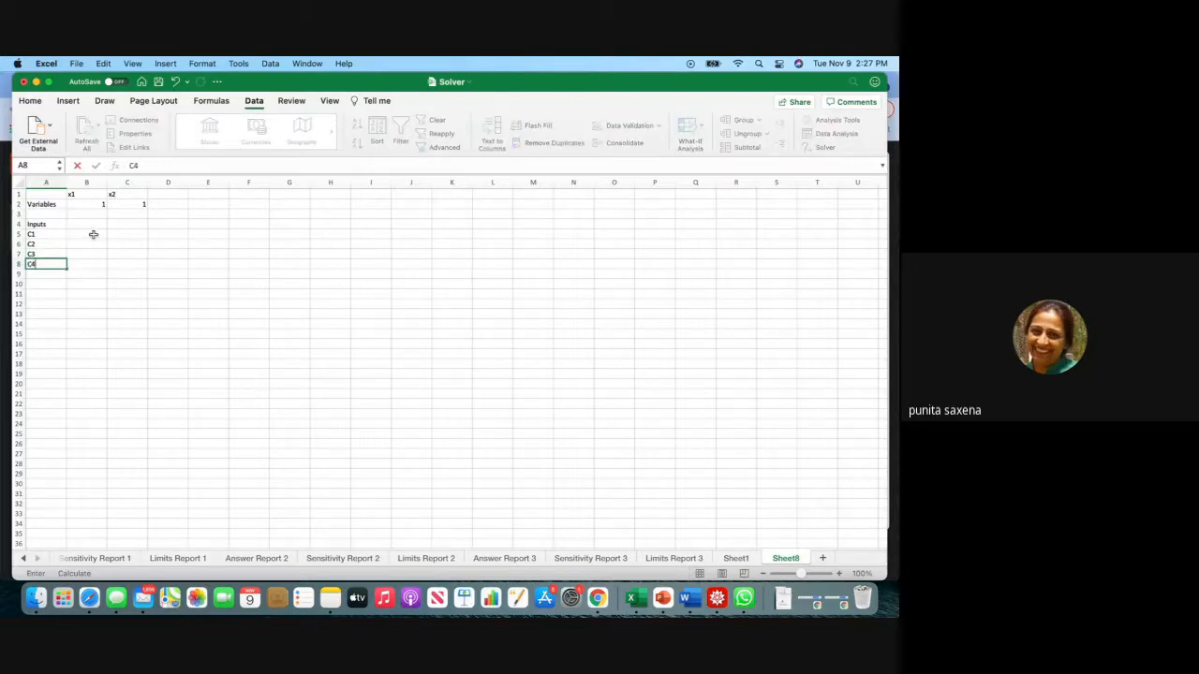
# Fill in constraint C1 with coefficients 2 and 3 in B5:C5, the sign >= in E5 and the limit 6 in F5.
pyautogui.click(98, 234)
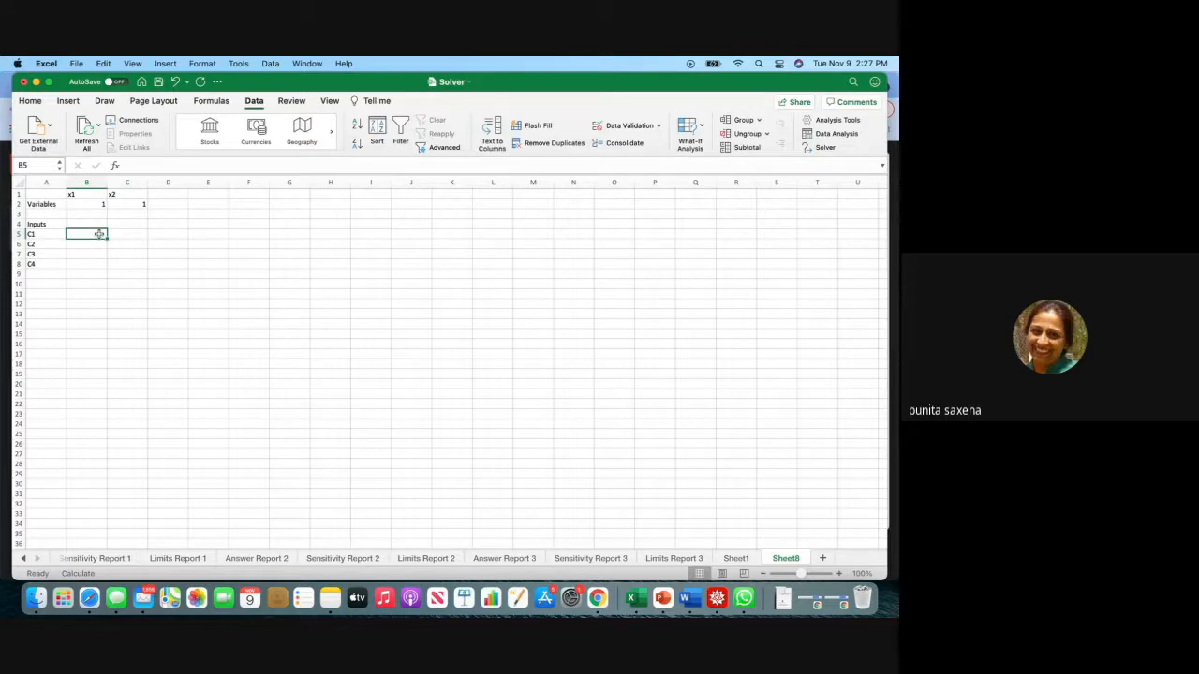
pyautogui.write('2')
pyautogui.press('Tab')
pyautogui.write('3')
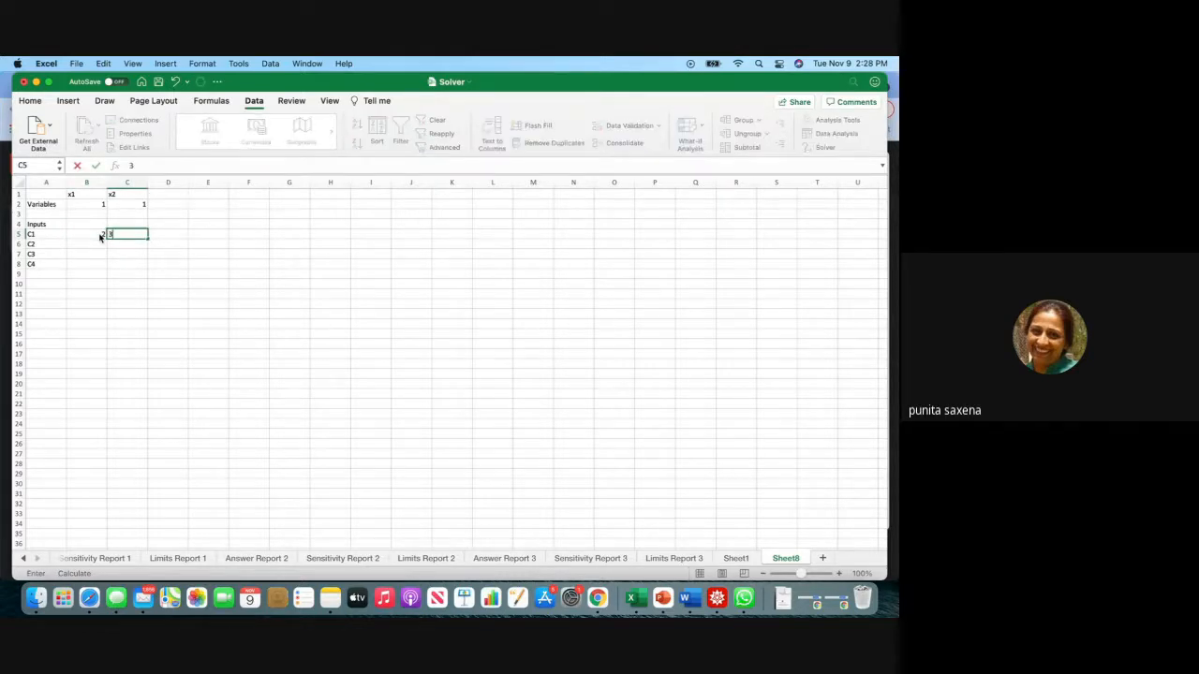
pyautogui.press('Tab')
pyautogui.press('Tab')
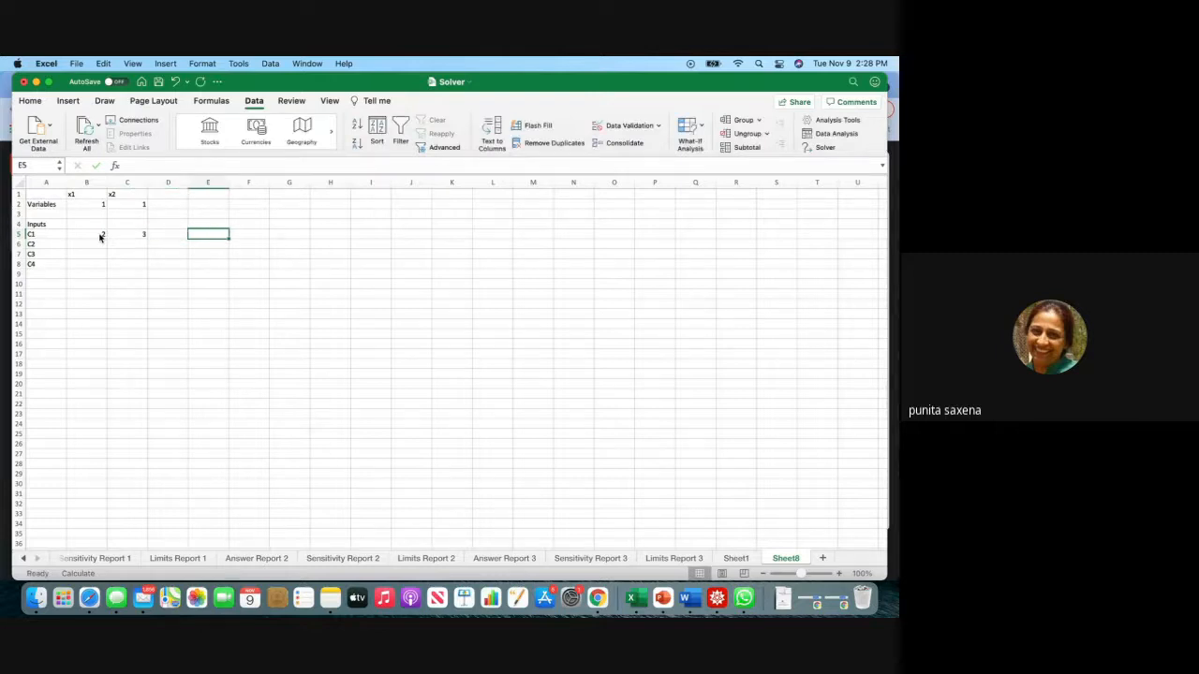
pyautogui.write('>=')
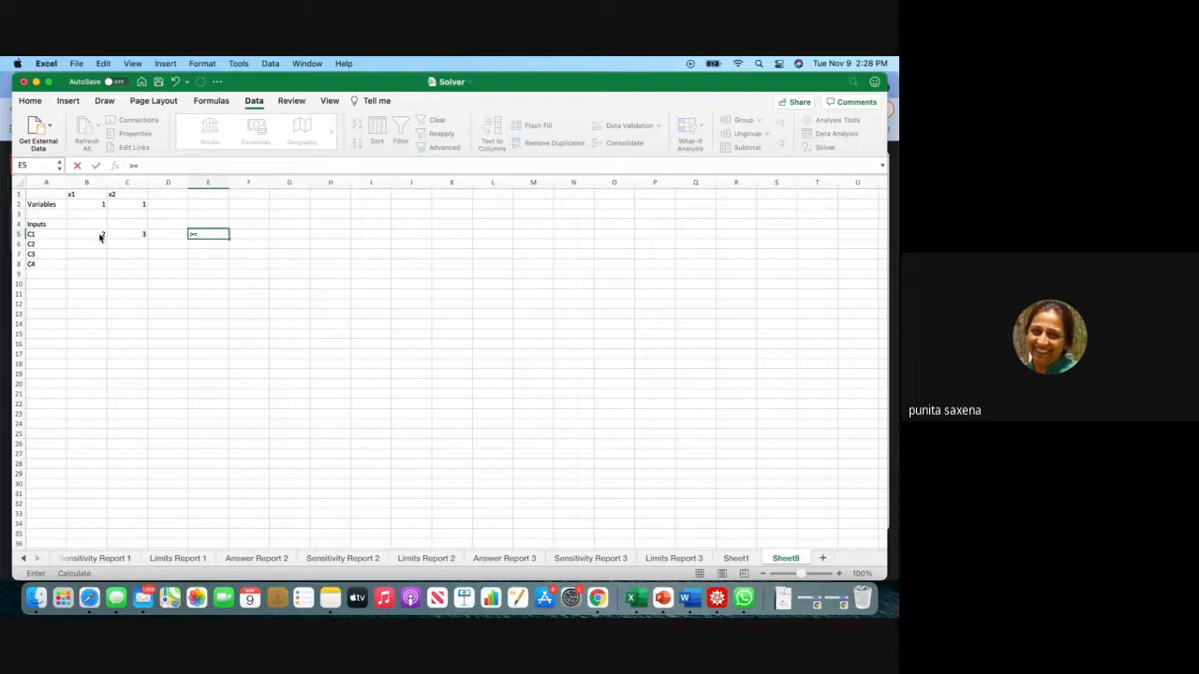
pyautogui.press('Tab')
pyautogui.write('6')
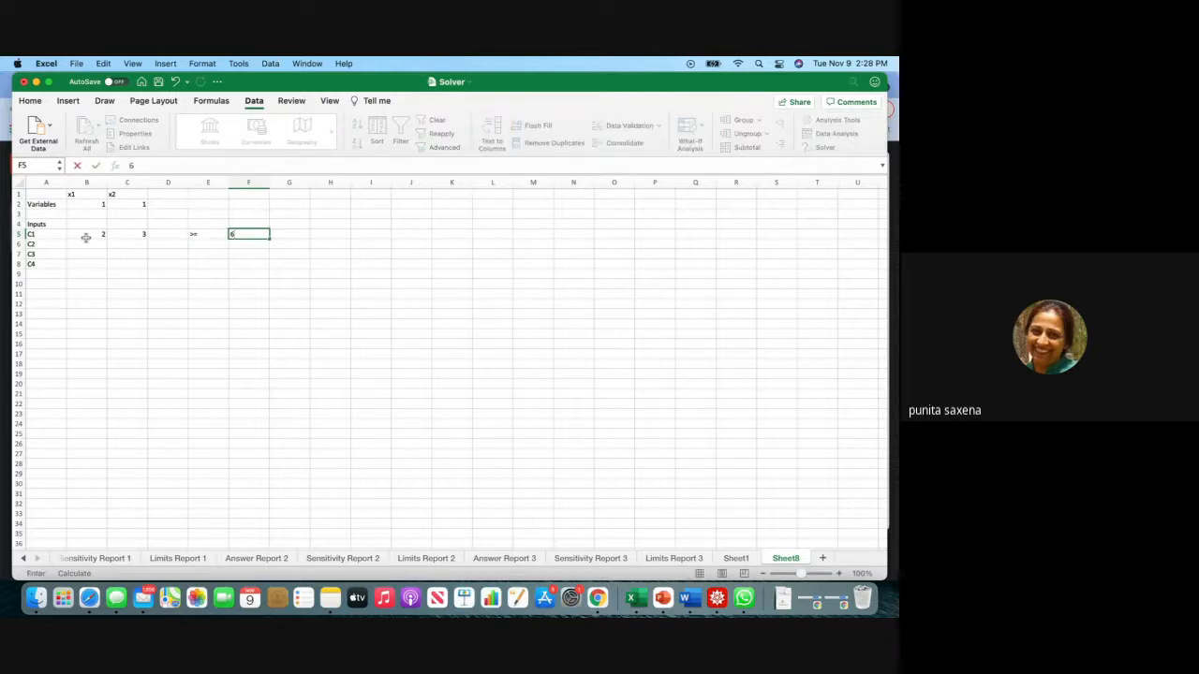
pyautogui.click(95, 244)
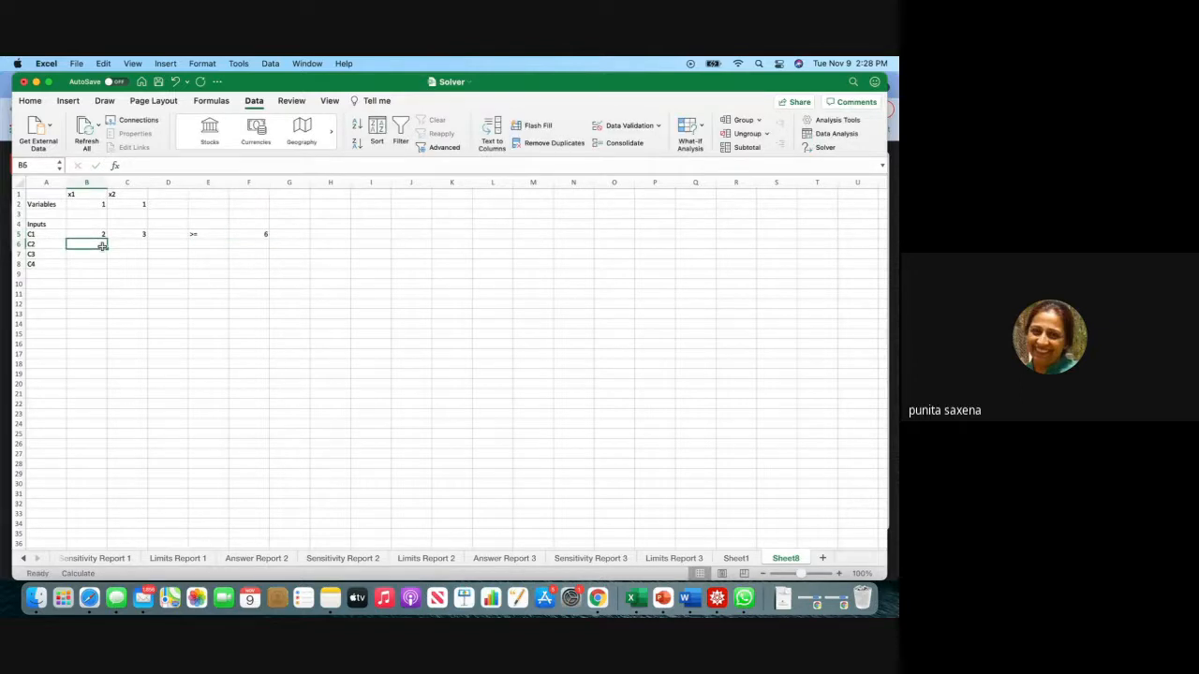
# Enter the column headings Used in D4 and Availabilities in F4 above the constraint rows.
pyautogui.click(176, 225)
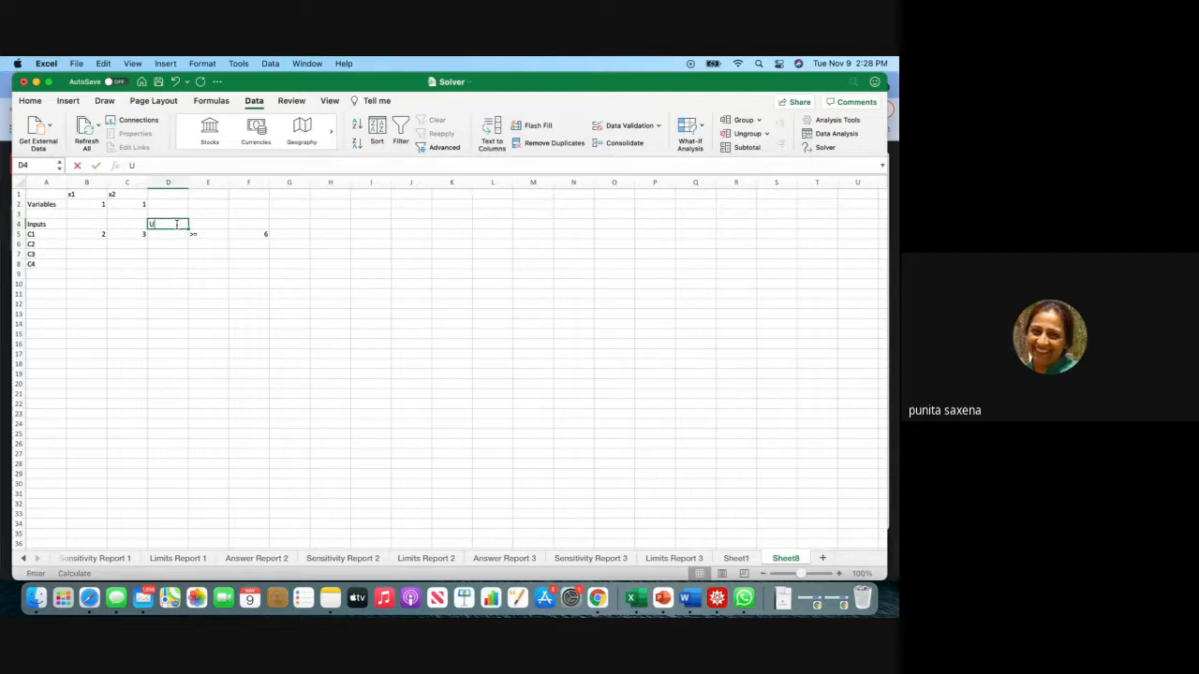
pyautogui.write('Used')
pyautogui.click(257, 223)
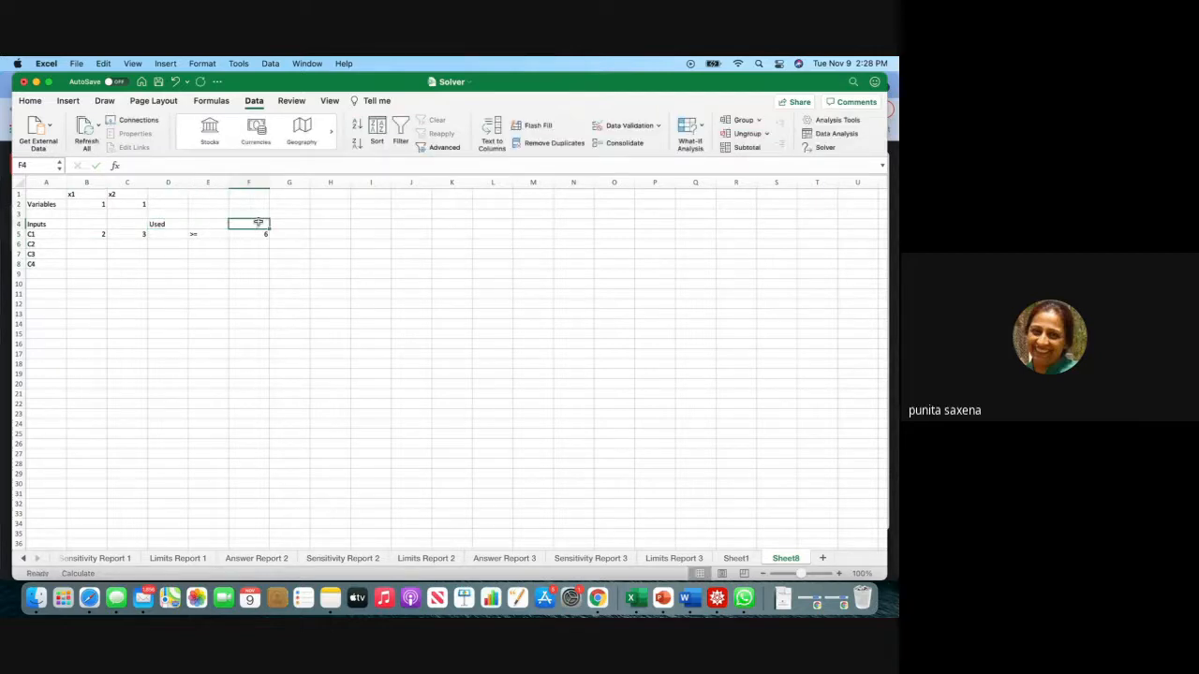
pyautogui.write('Avail')
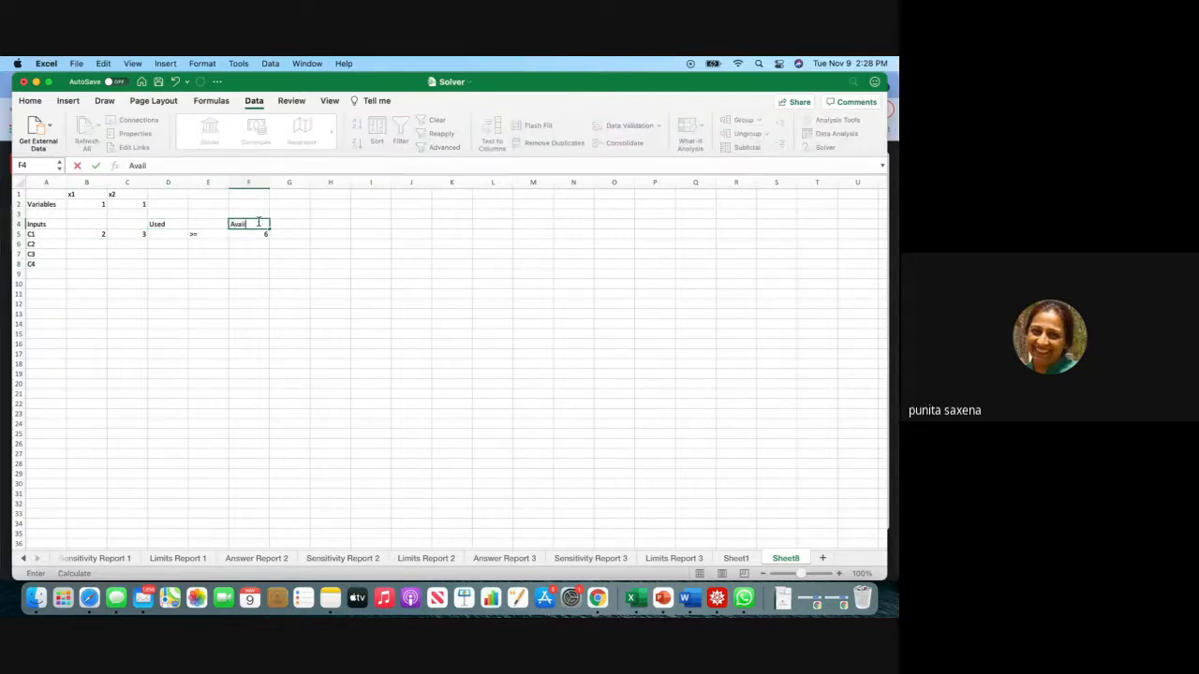
pyautogui.write('abilities')
# Fill in constraint C2 with coefficients 3 and -1 in B6:C6, the sign <= in E6 and the limit 15 in F6.
pyautogui.click(94, 246)
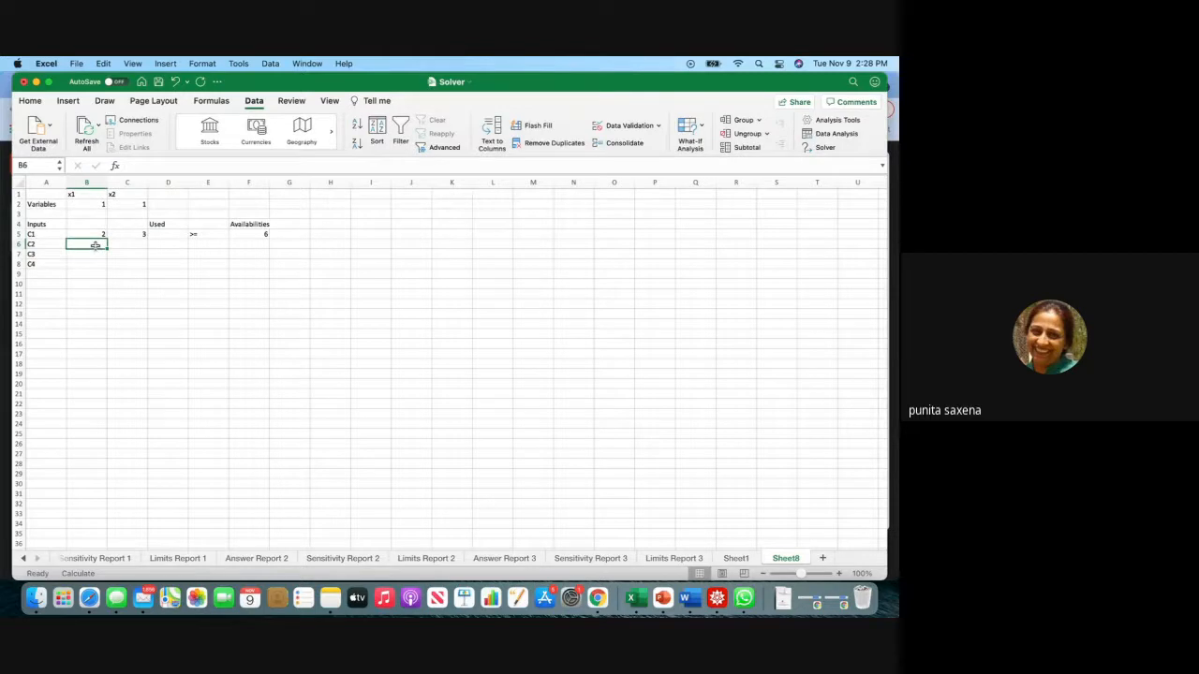
pyautogui.write('3')
pyautogui.press('Tab')
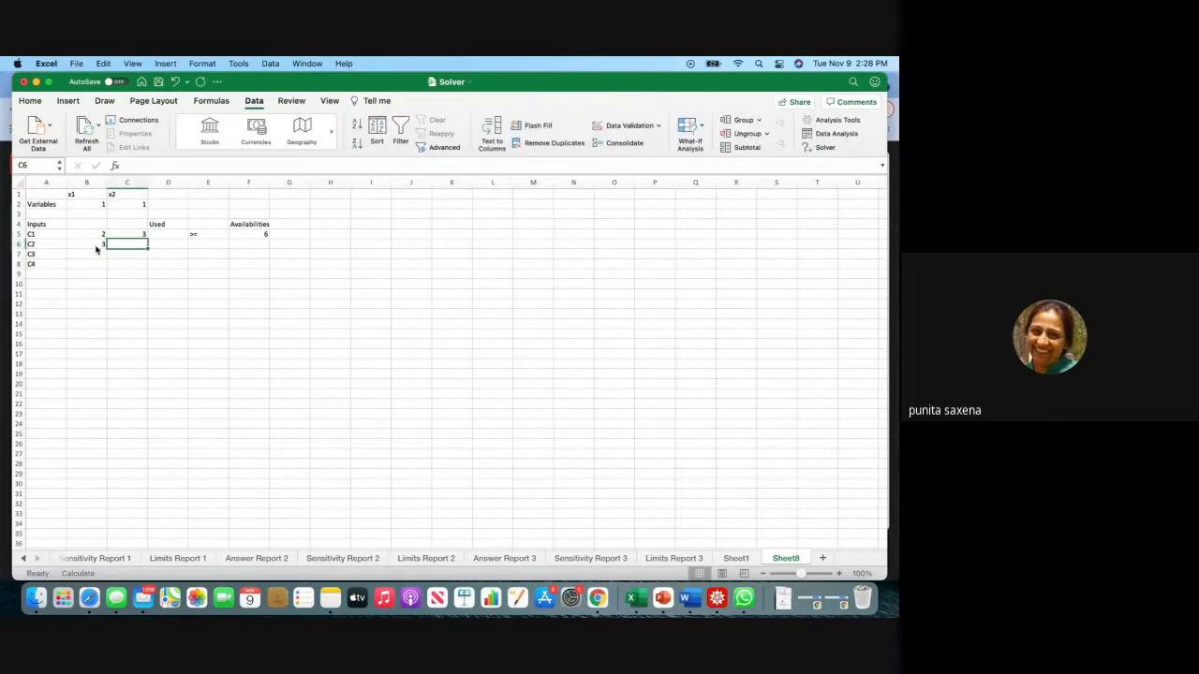
pyautogui.write('-1')
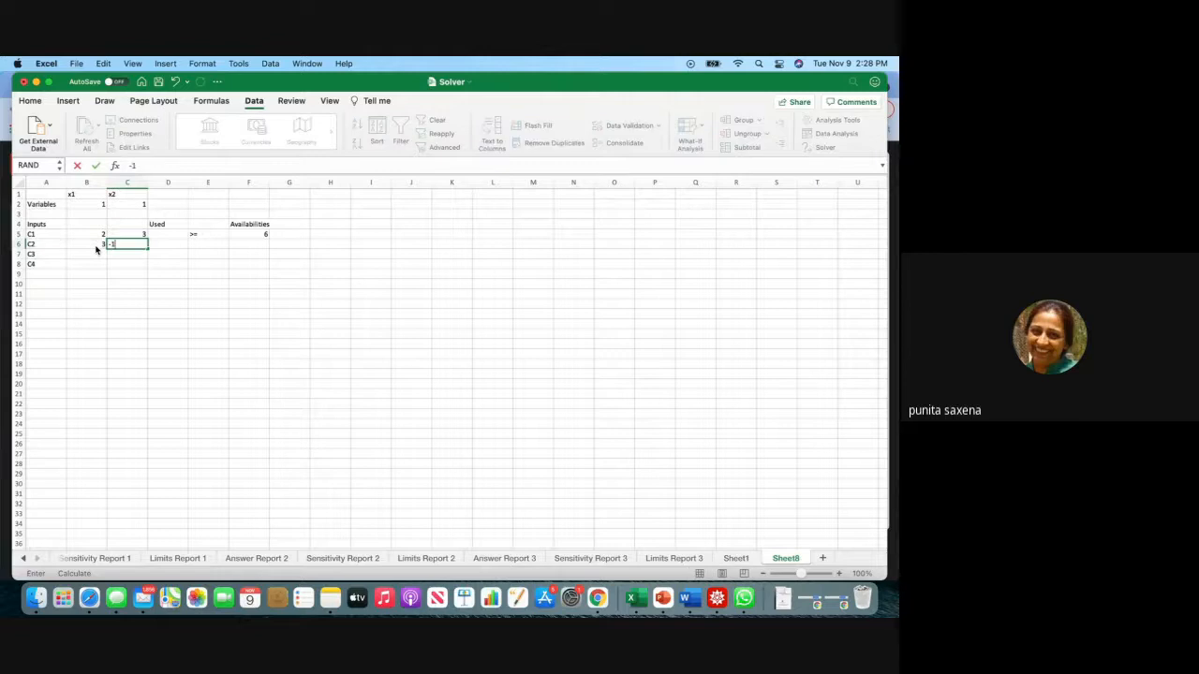
pyautogui.press('Tab')
pyautogui.press('Tab')
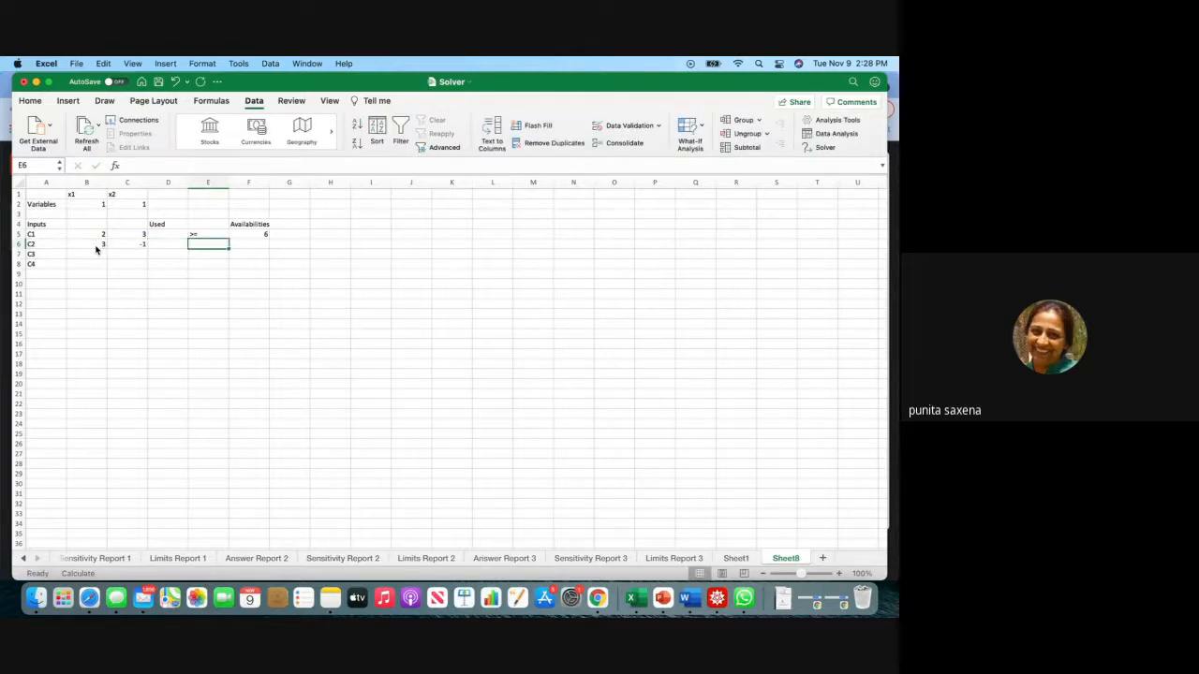
pyautogui.write('<')
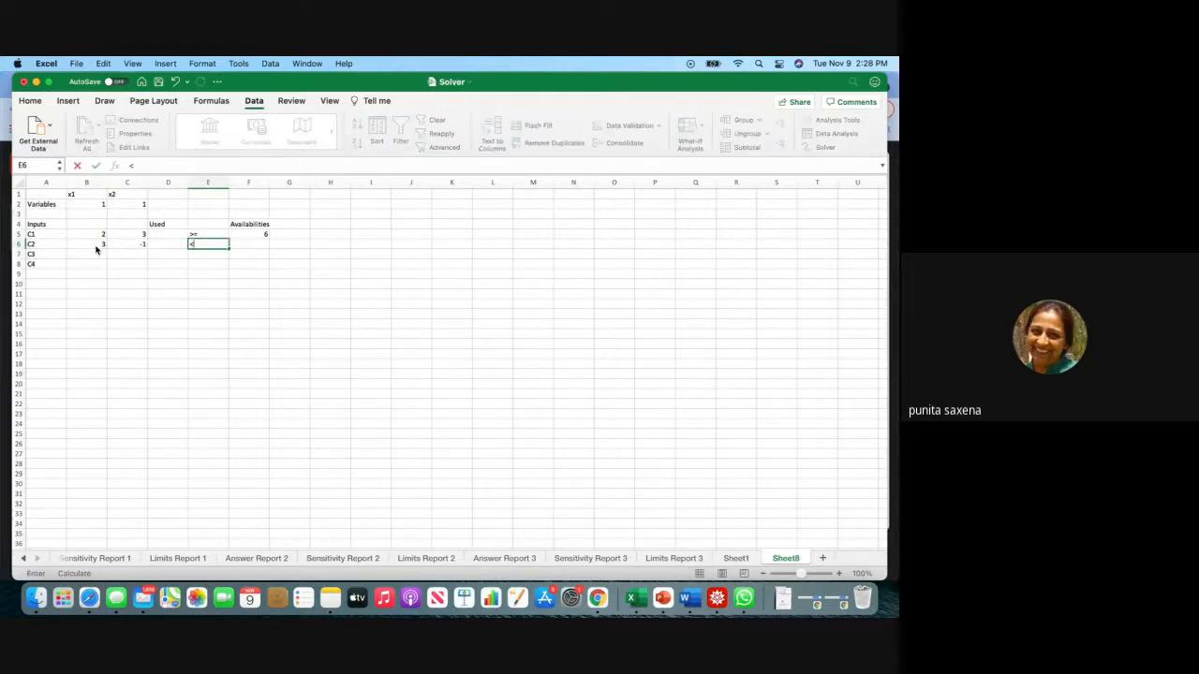
pyautogui.write('=15')
pyautogui.press('BackSpace')
pyautogui.press('BackSpace')
pyautogui.click(252, 245)
pyautogui.write('15')
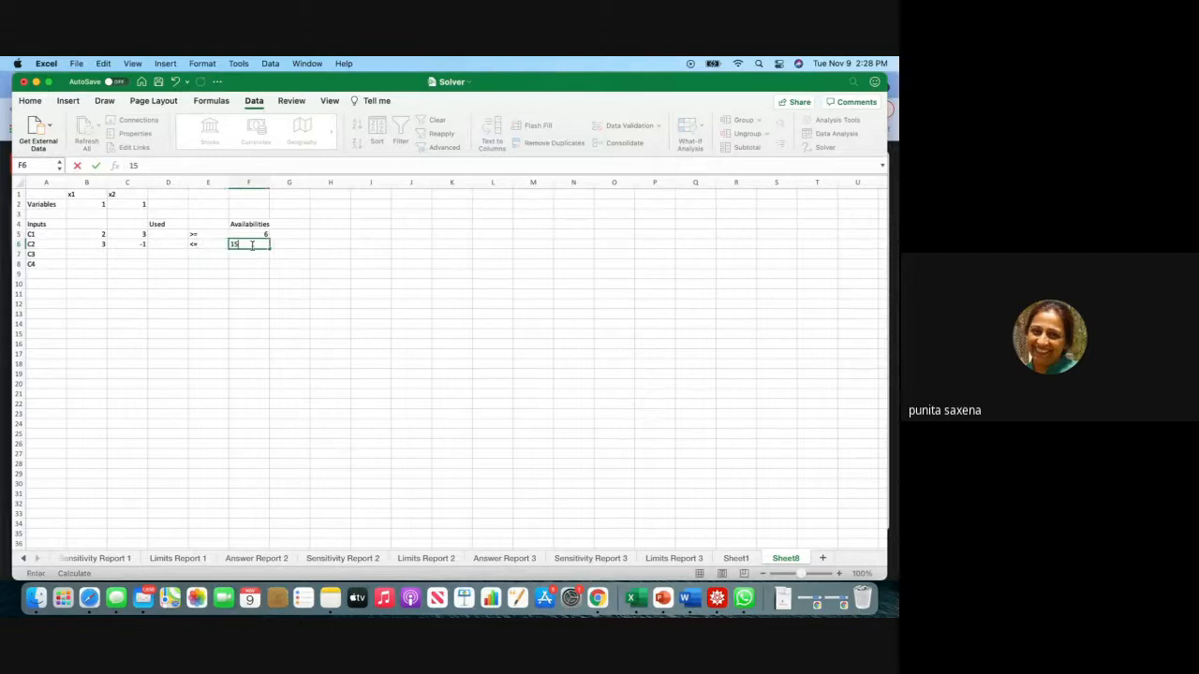
# Fill in constraint C3 with coefficients -1 and 1 in B7:C7, the sign <= in E7 and the limit 4 in F7.
pyautogui.click(98, 254)
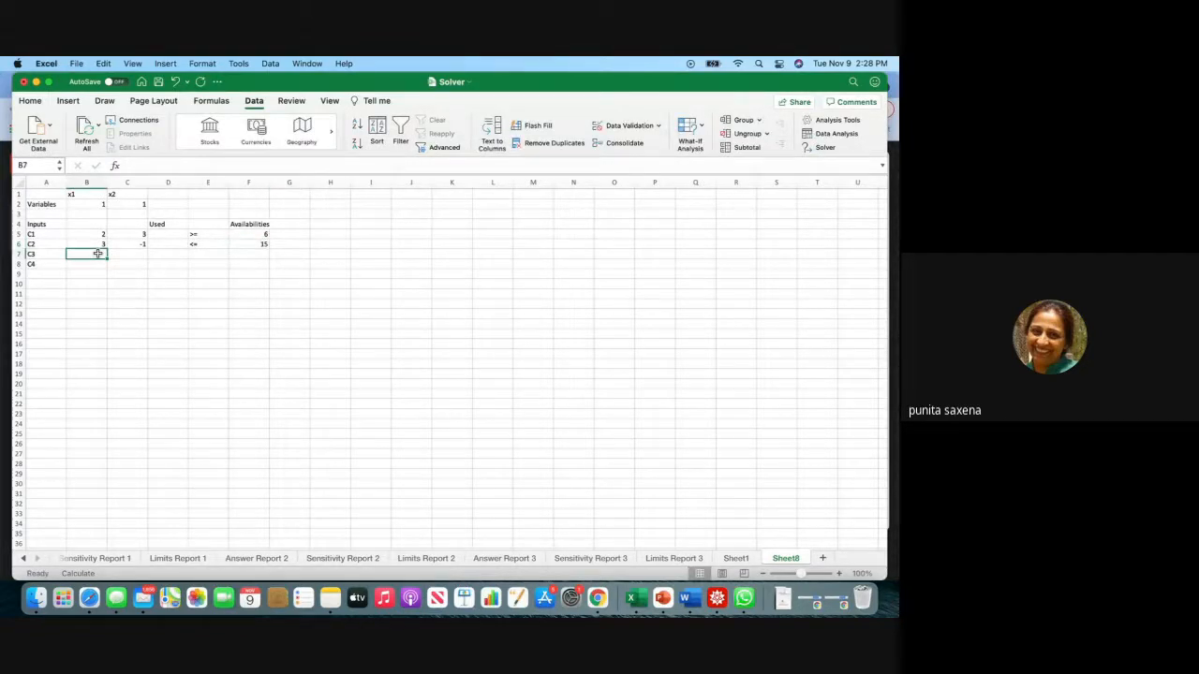
pyautogui.write('1')
pyautogui.press('Tab')
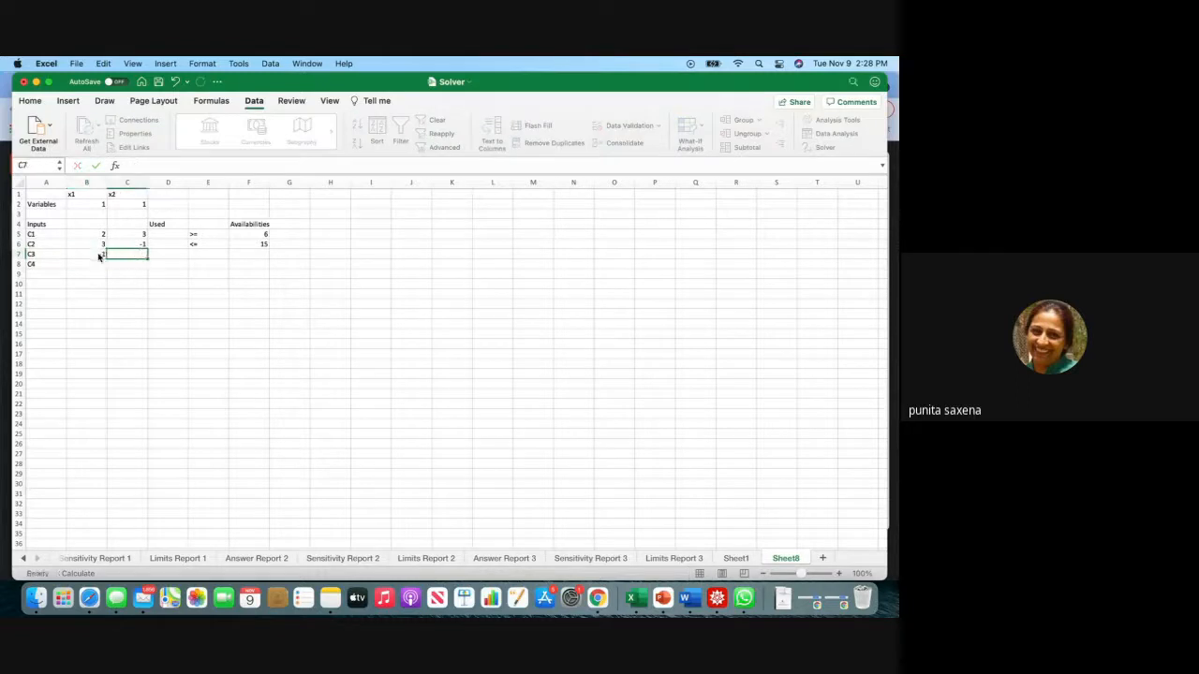
pyautogui.write('1')
pyautogui.press('Tab')
pyautogui.press('Tab')
pyautogui.write('<')
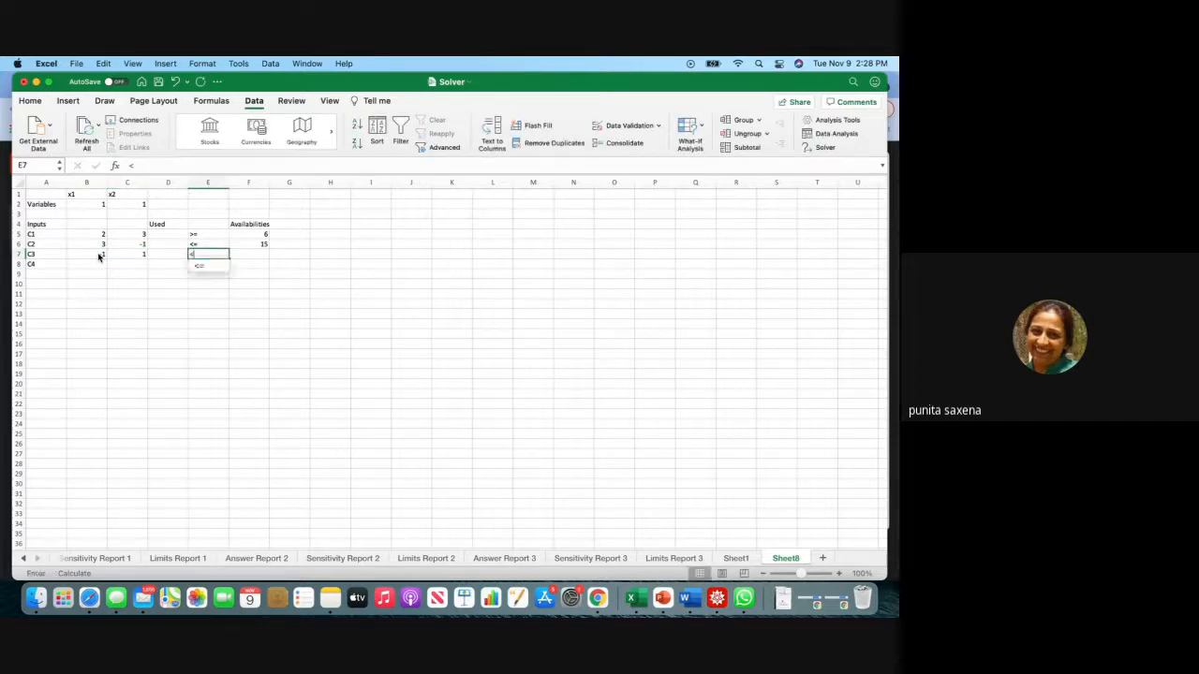
pyautogui.write('=')
pyautogui.press('Tab')
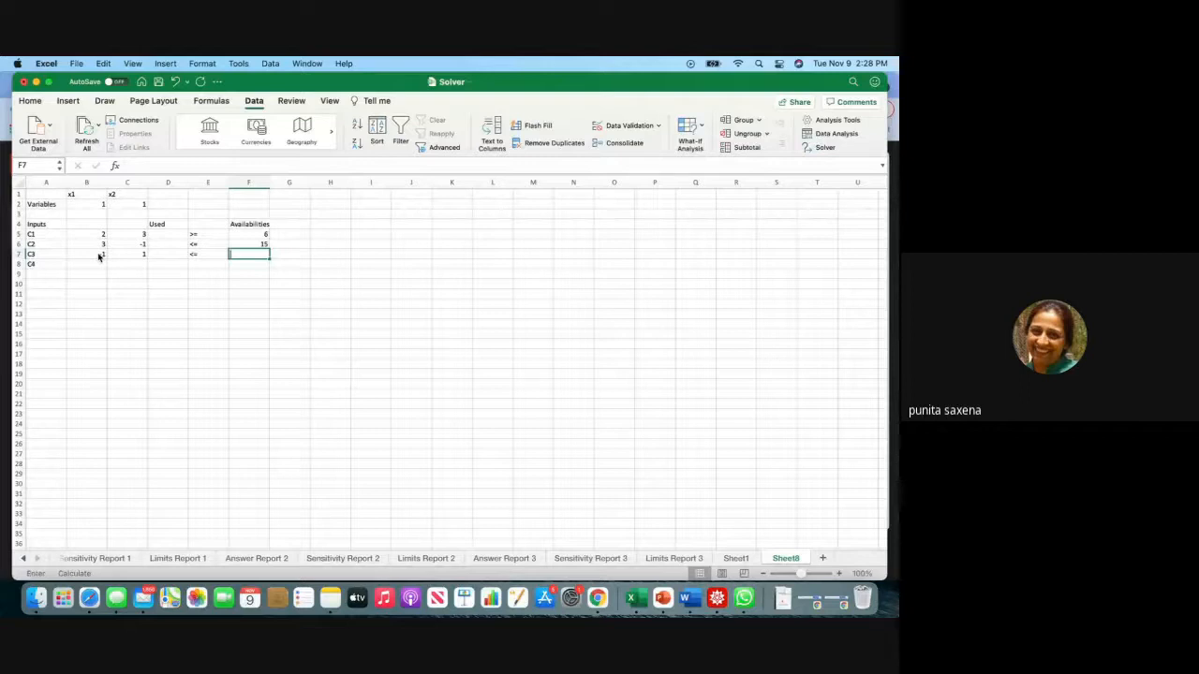
pyautogui.write('4')
# Fill in constraint C4 with coefficients 2 and 5 in B8:C8, the sign <= in E8 and the limit 27 in F8.
pyautogui.click(101, 264)
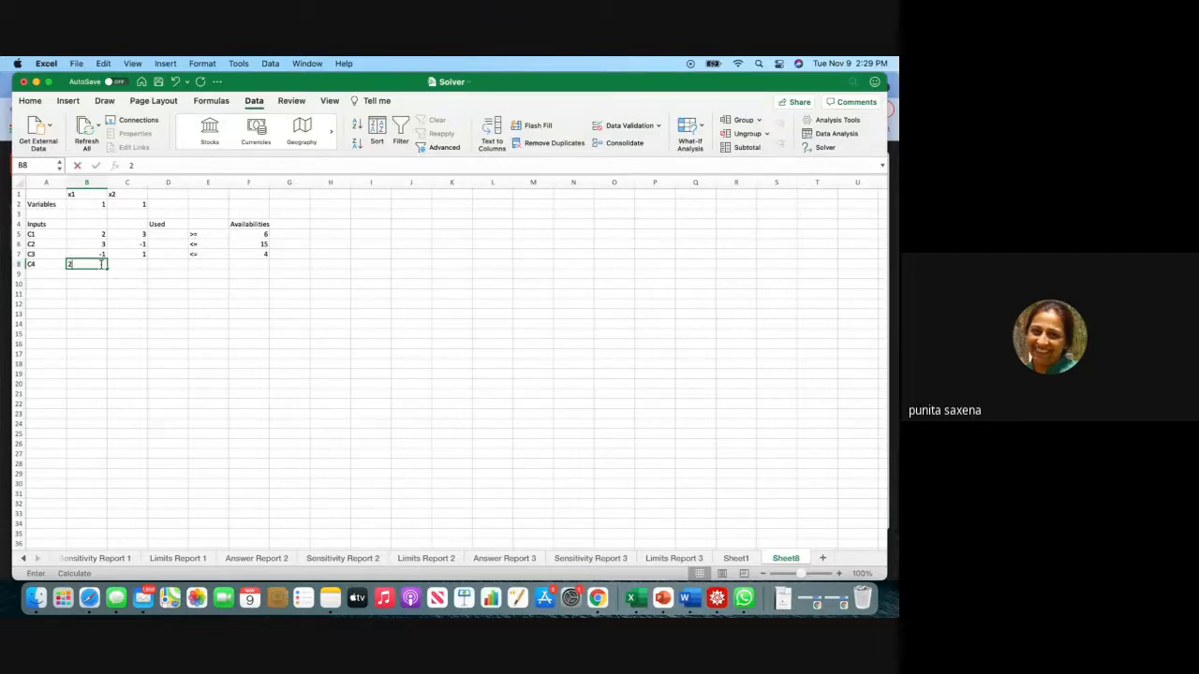
pyautogui.write('2')
pyautogui.press('Tab')
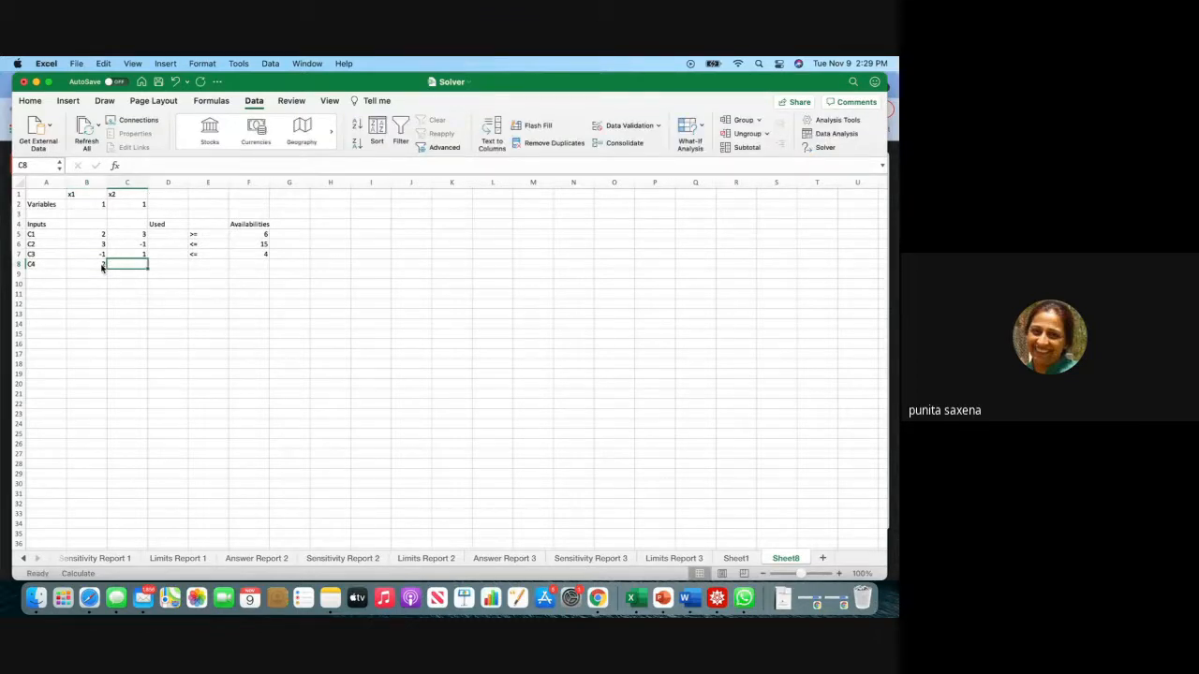
pyautogui.write('5')
pyautogui.press('Tab')
pyautogui.press('Tab')
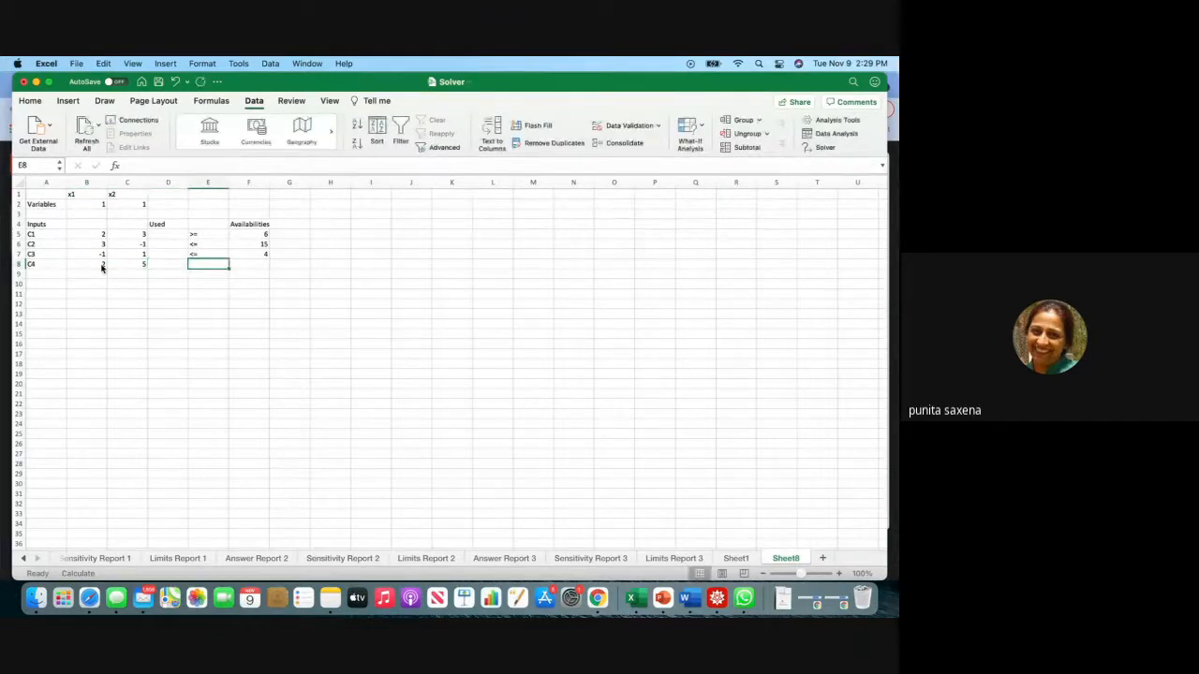
pyautogui.write('<=')
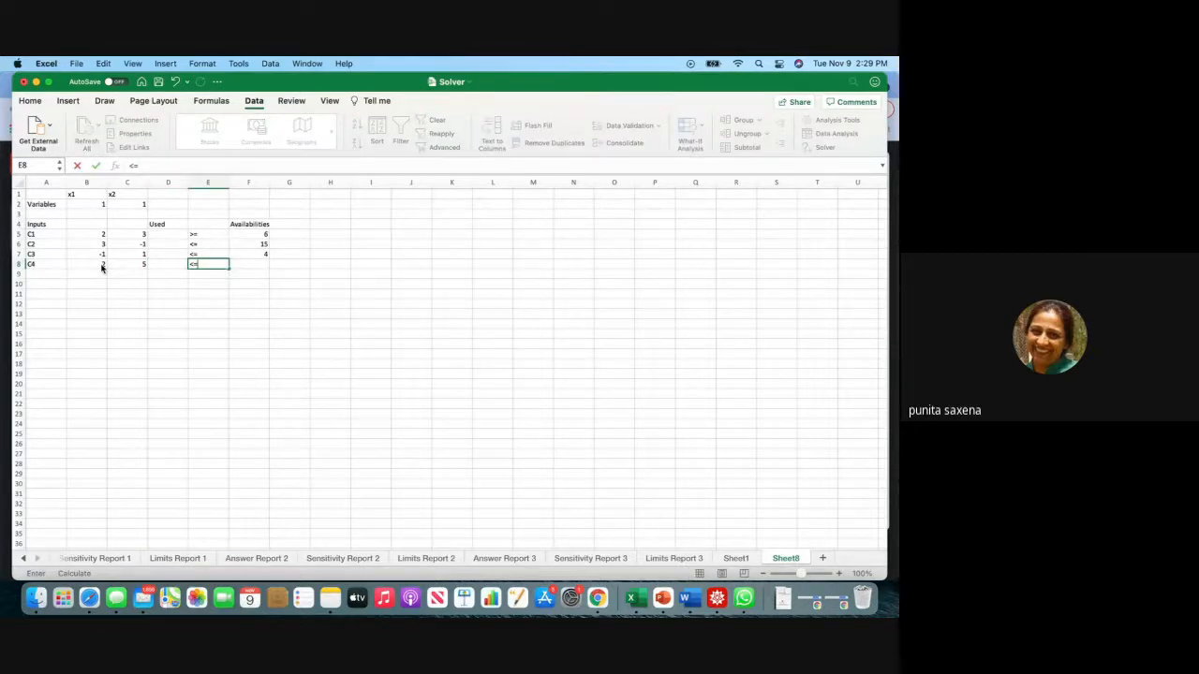
pyautogui.press('Tab')
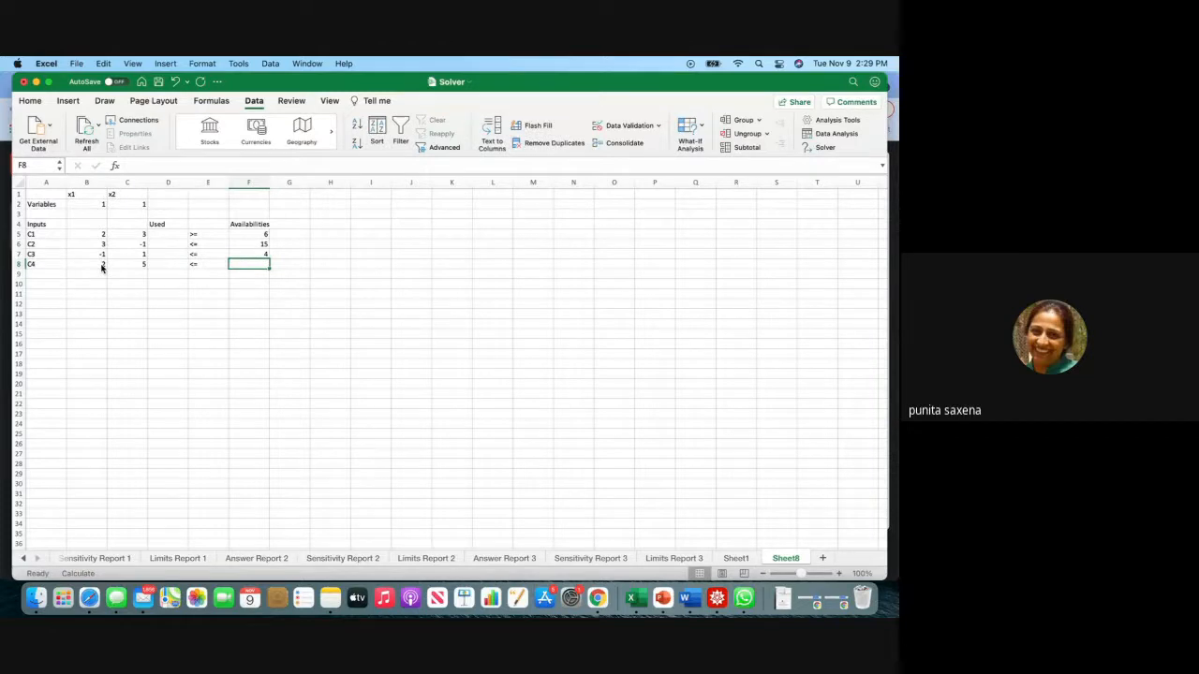
pyautogui.write('27')
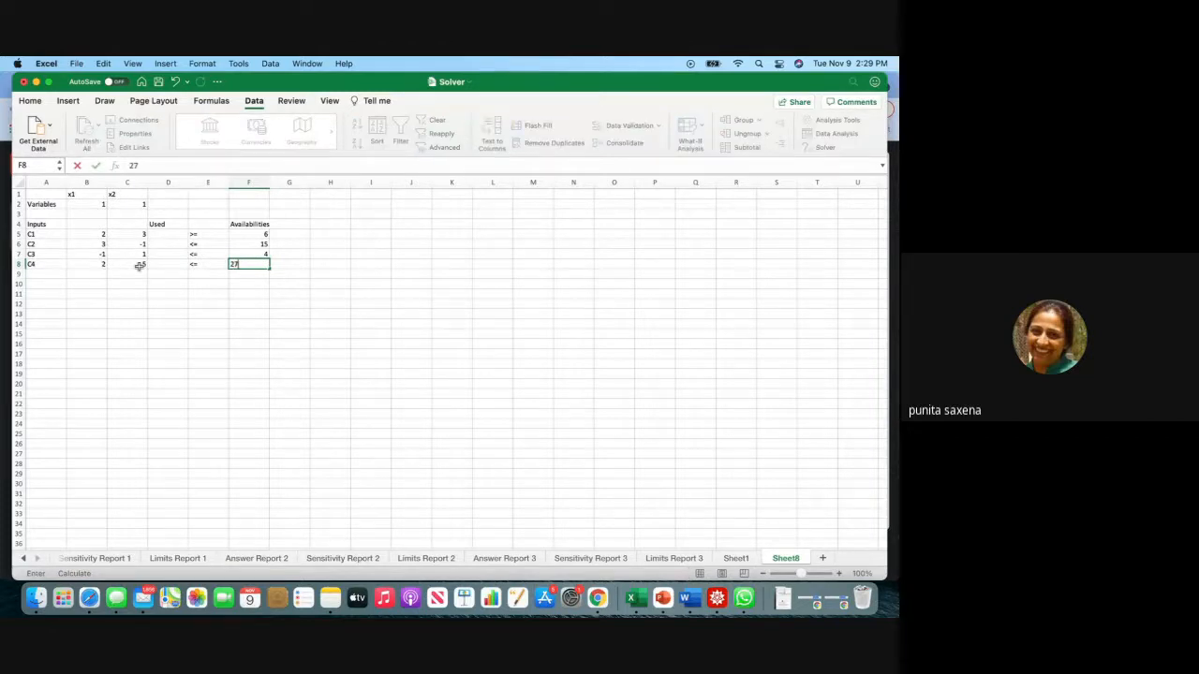
# Label A11 as Unit Profit and enter the objective coefficients 2 and 3 in B11:C11.
pyautogui.click(51, 293)
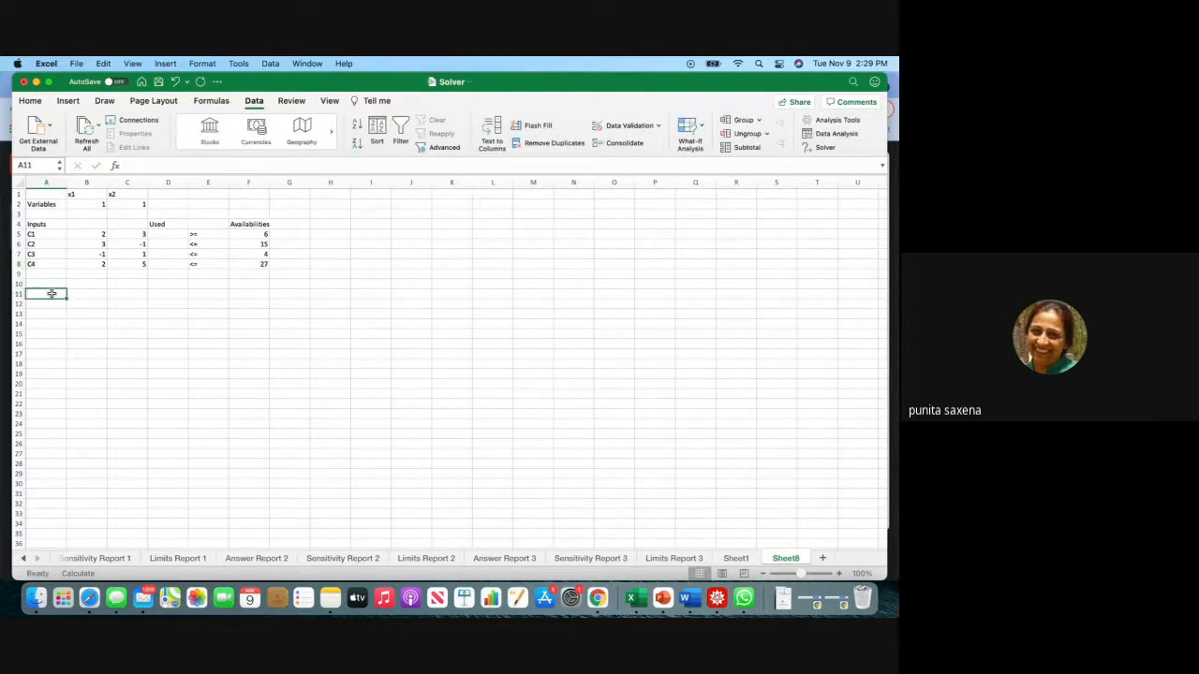
pyautogui.write('Unit Profit')
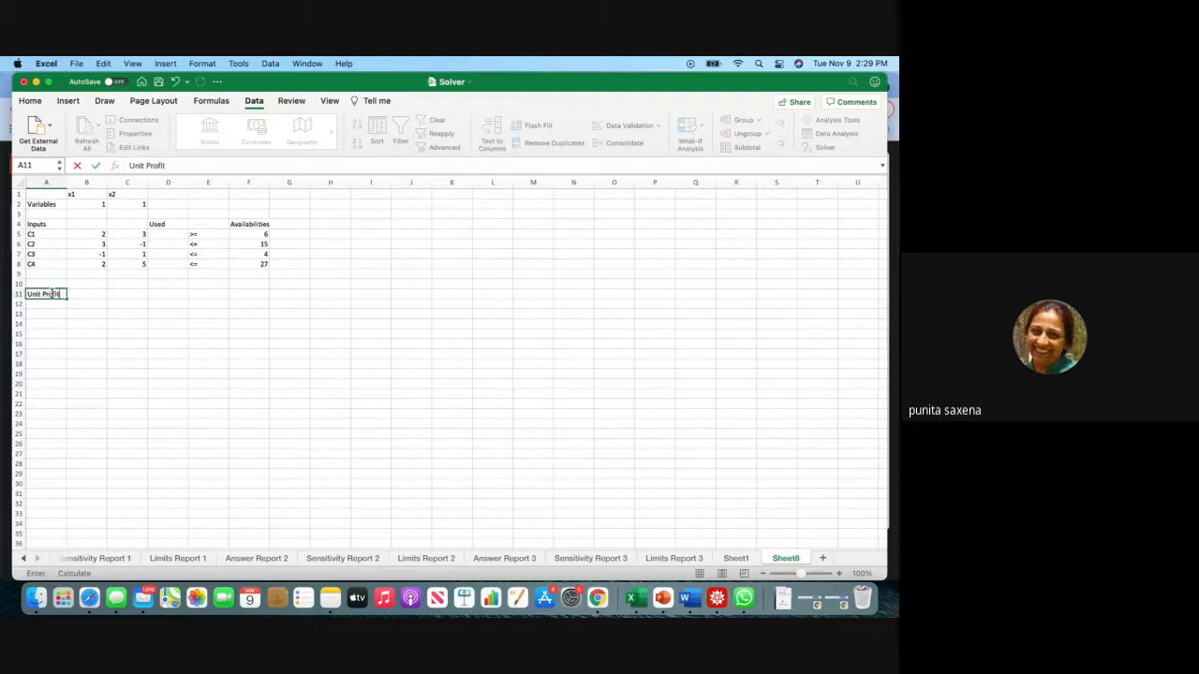
pyautogui.click(99, 294)
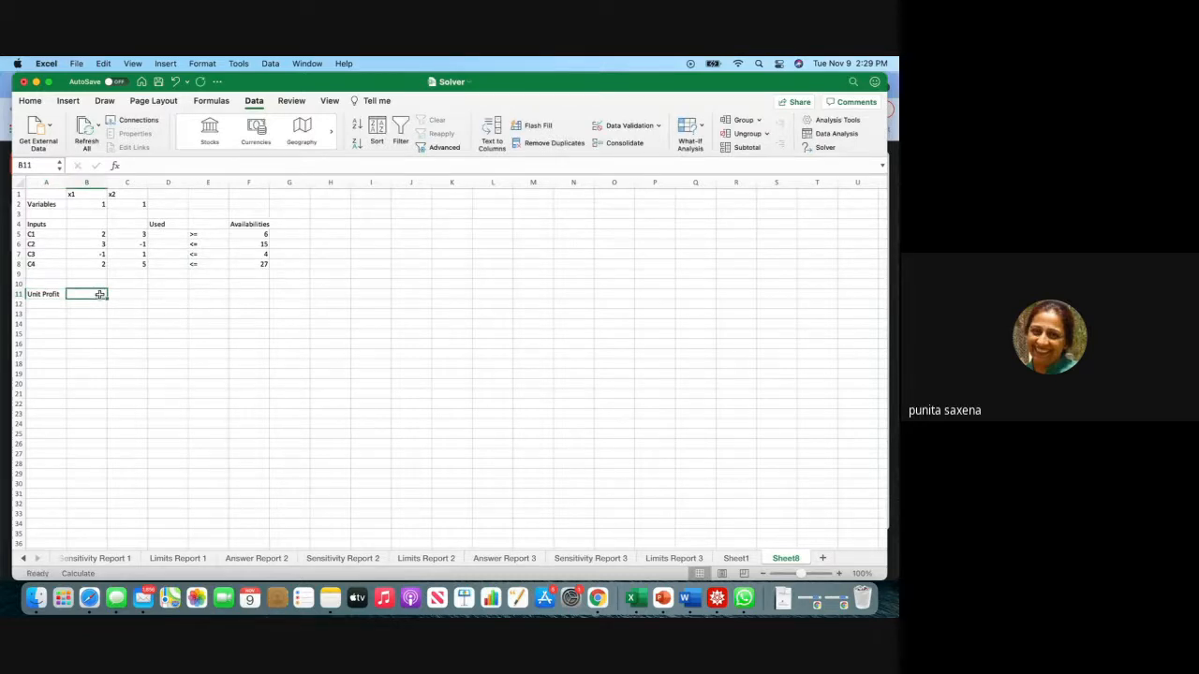
pyautogui.write('2')
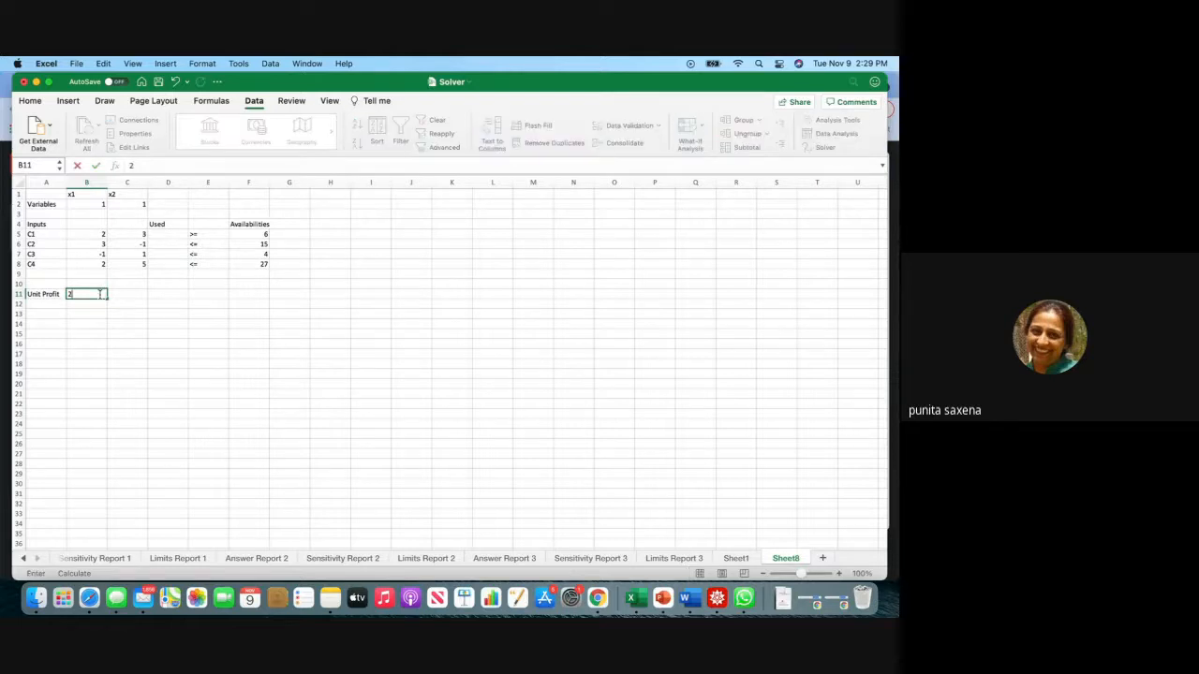
pyautogui.press('Tab')
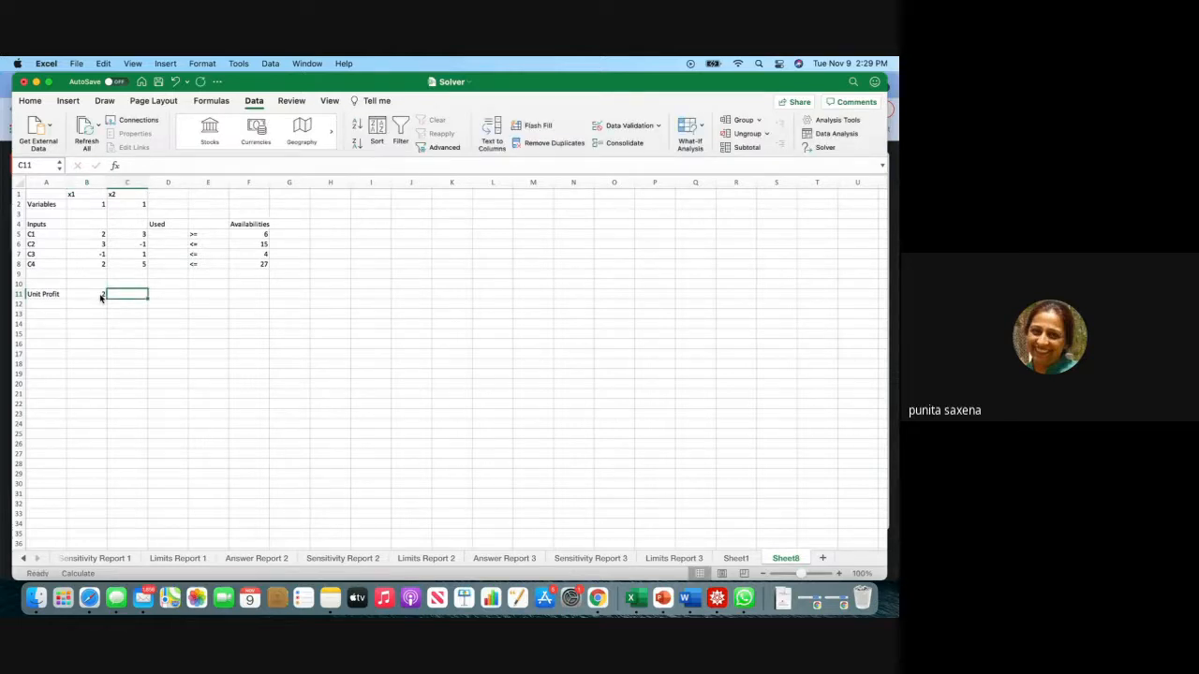
pyautogui.write('3')
pyautogui.press('Tab')
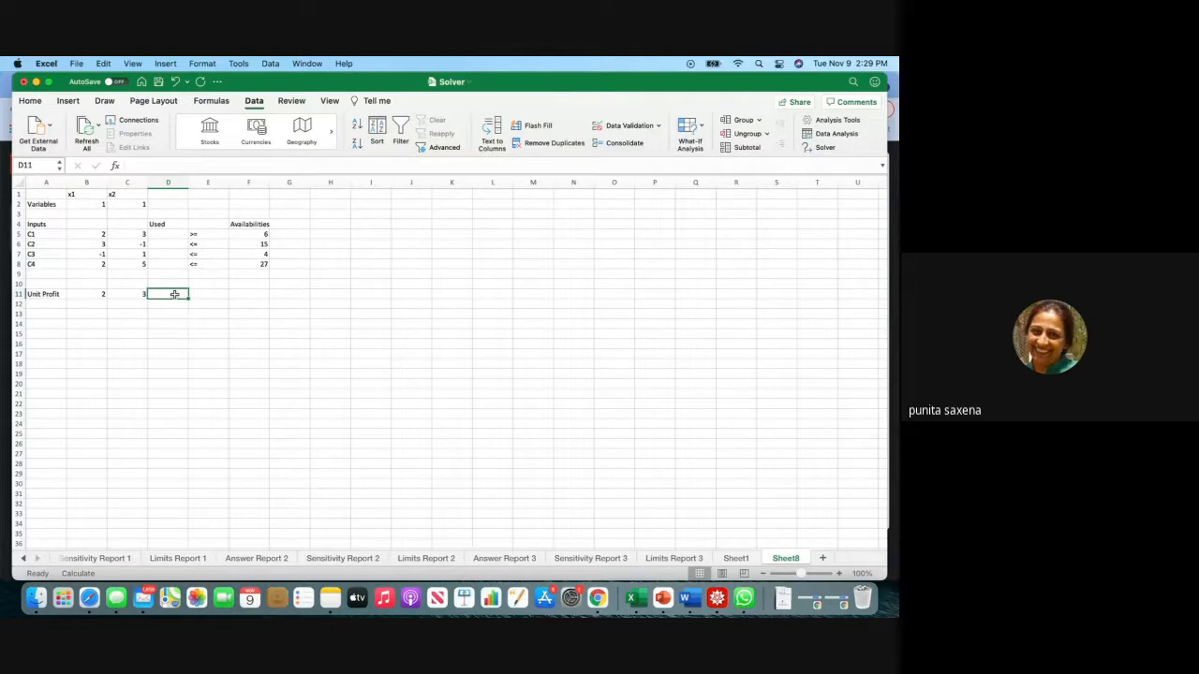
pyautogui.click(395, 363)
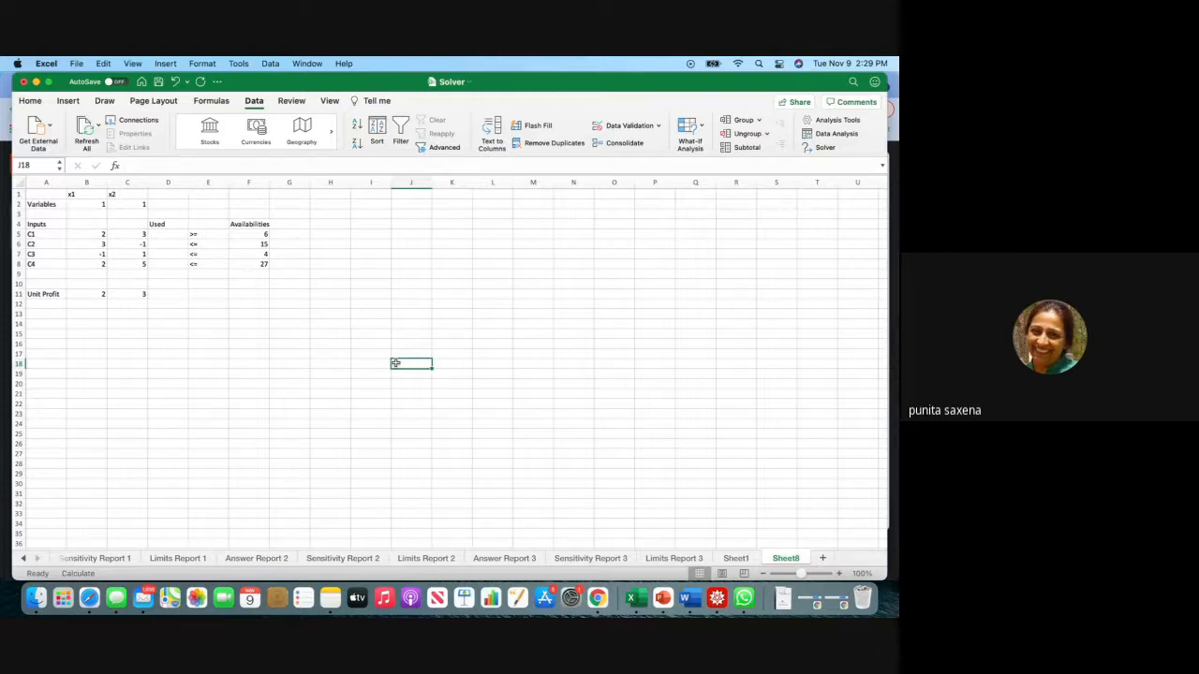
# Start a SUMPRODUCT formula in D5 with the absolute variable range $B$2:$C$2 as its first array.
pyautogui.click(172, 235)
pyautogui.write('=')
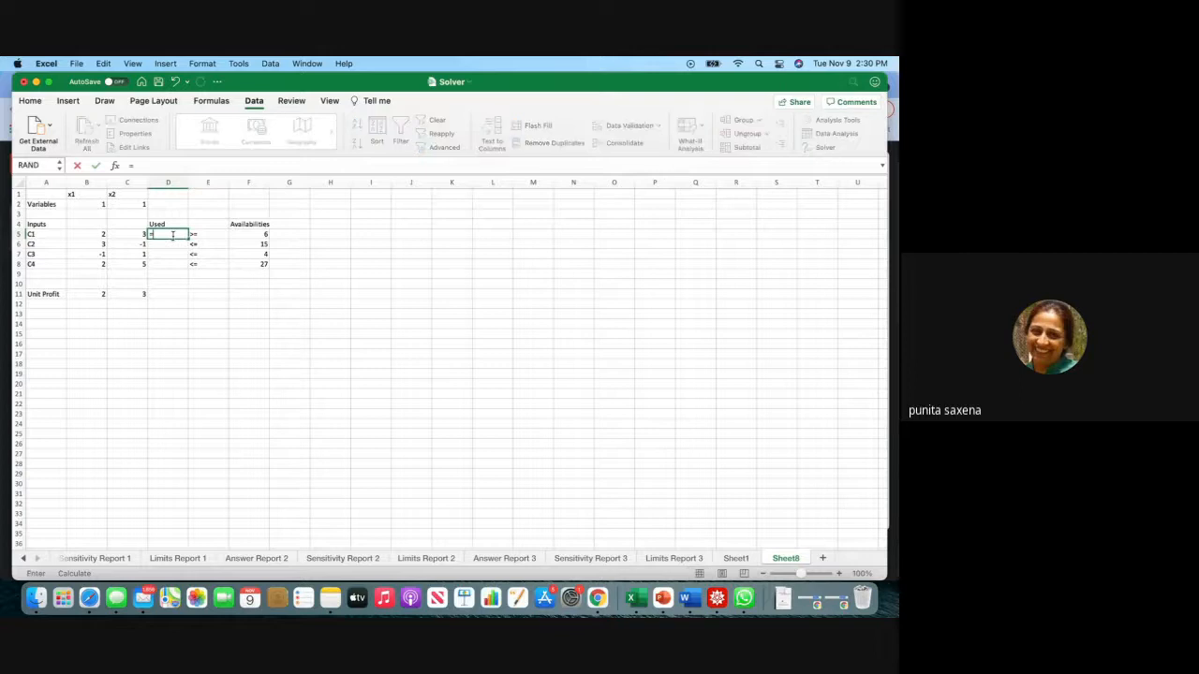
pyautogui.write('SUM')
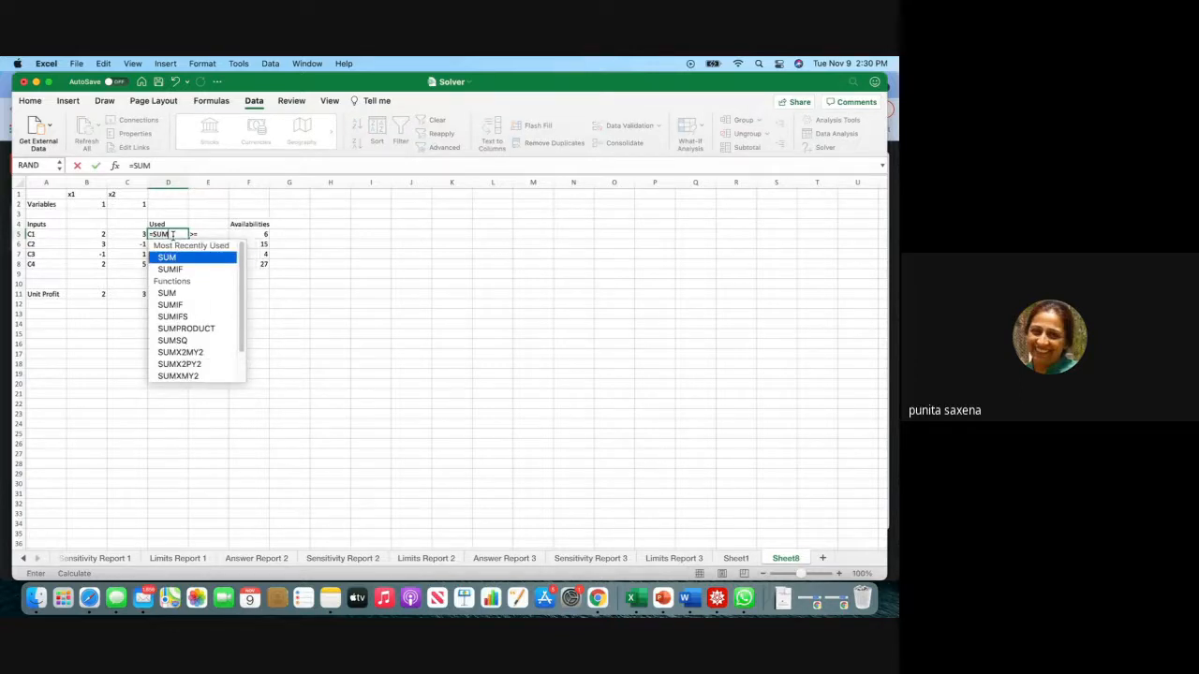
pyautogui.write('P')
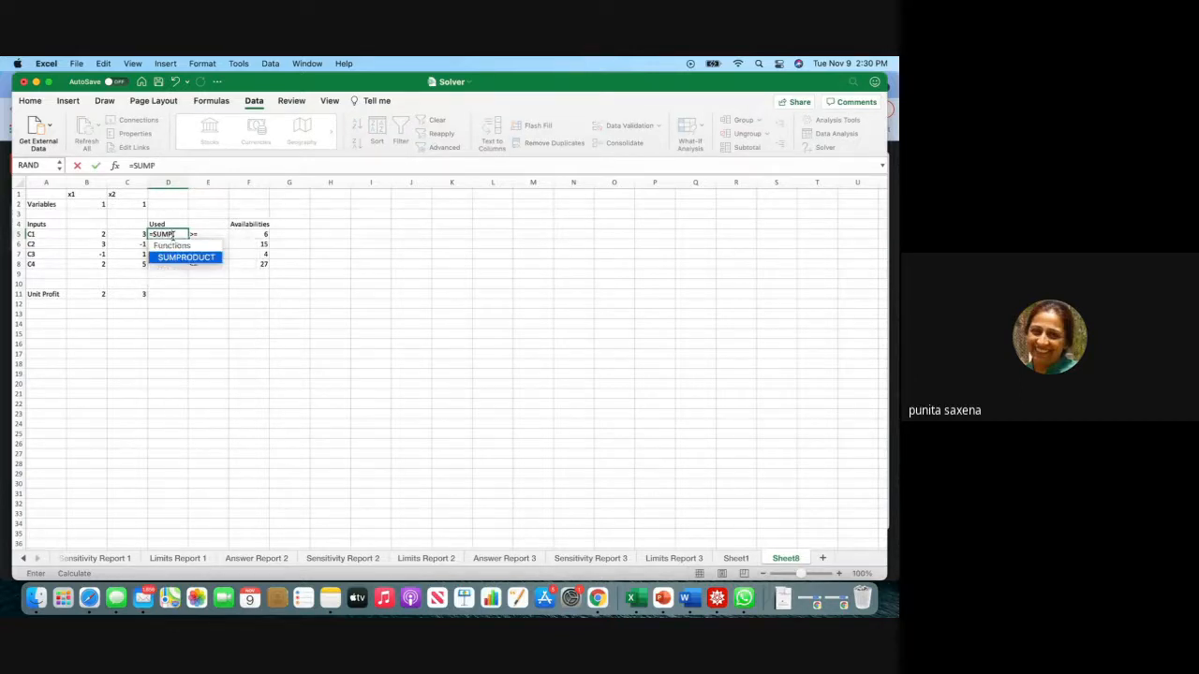
pyautogui.doubleClick(206, 258)
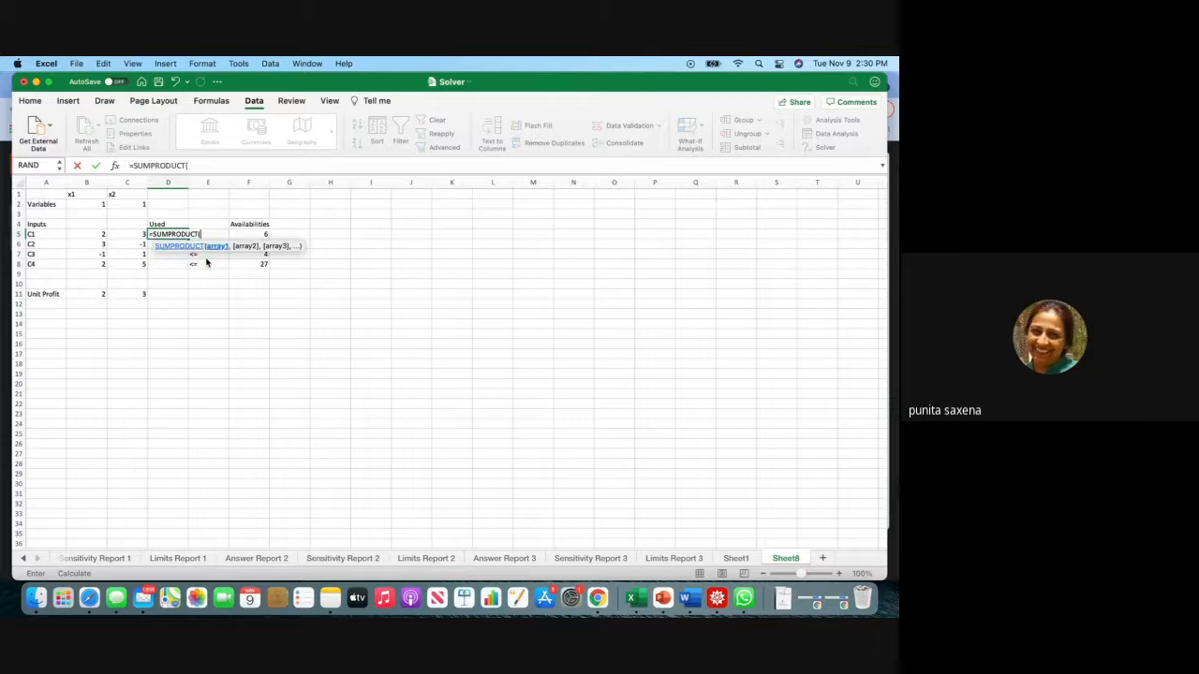
pyautogui.moveTo(96, 204); pyautogui.dragTo(136, 204)
pyautogui.click(188, 164)
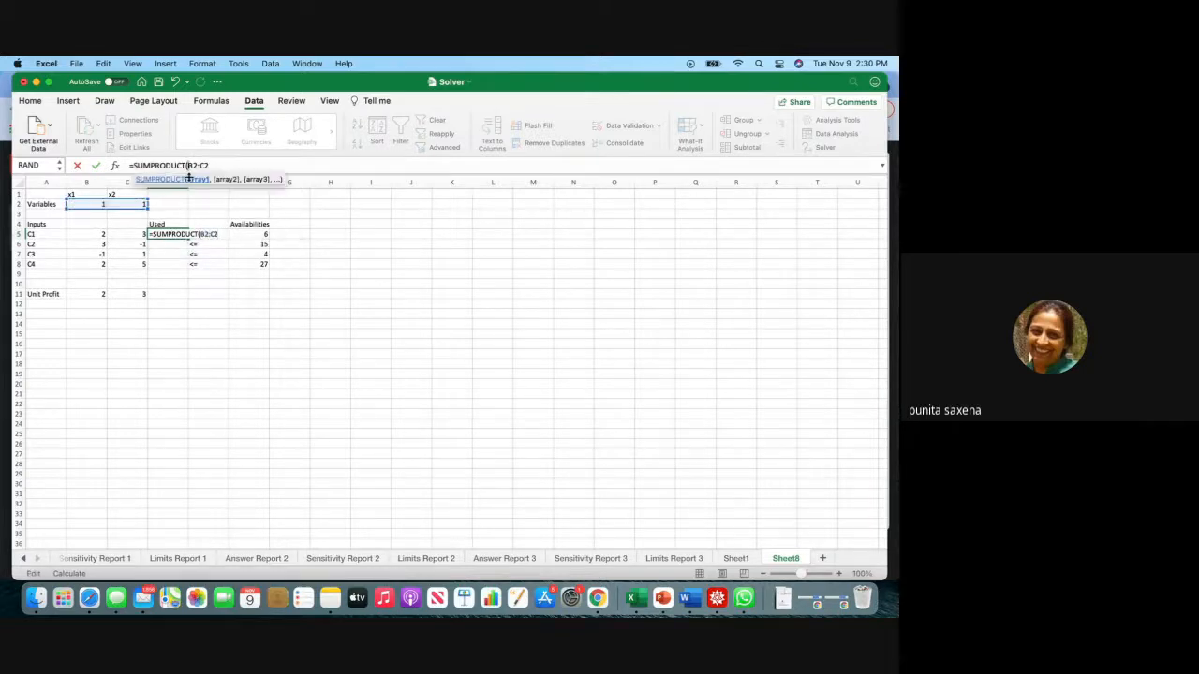
pyautogui.write('$B$')
pyautogui.press('Right')
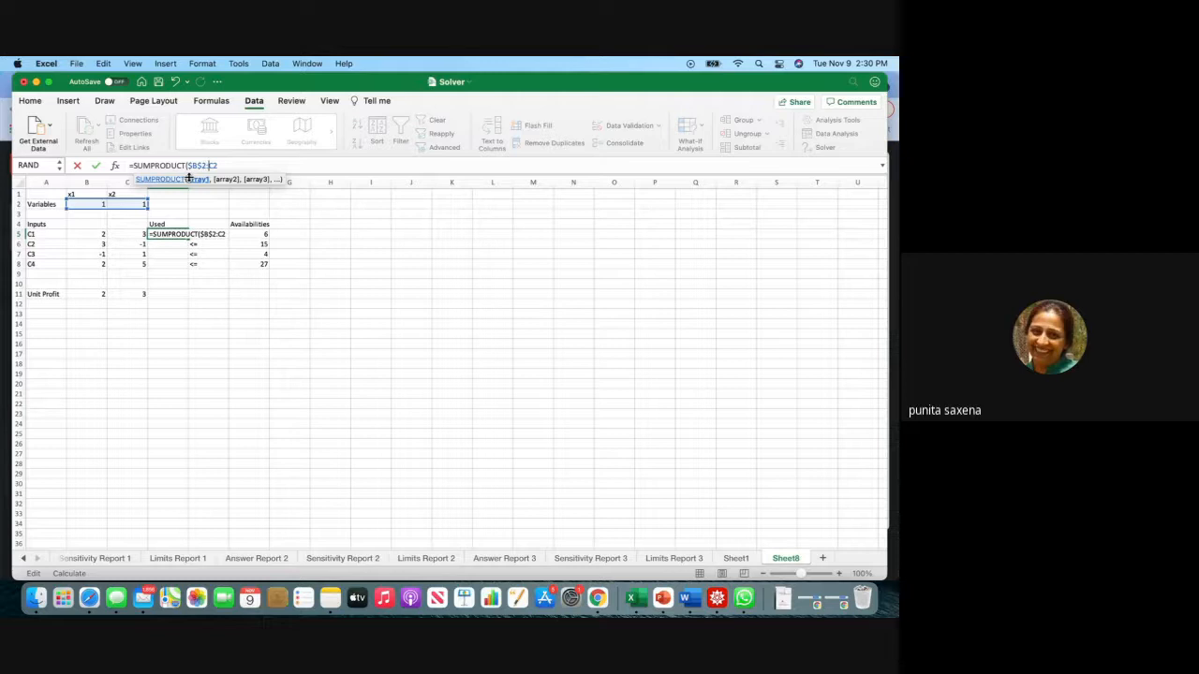
pyautogui.write('$C$2,')
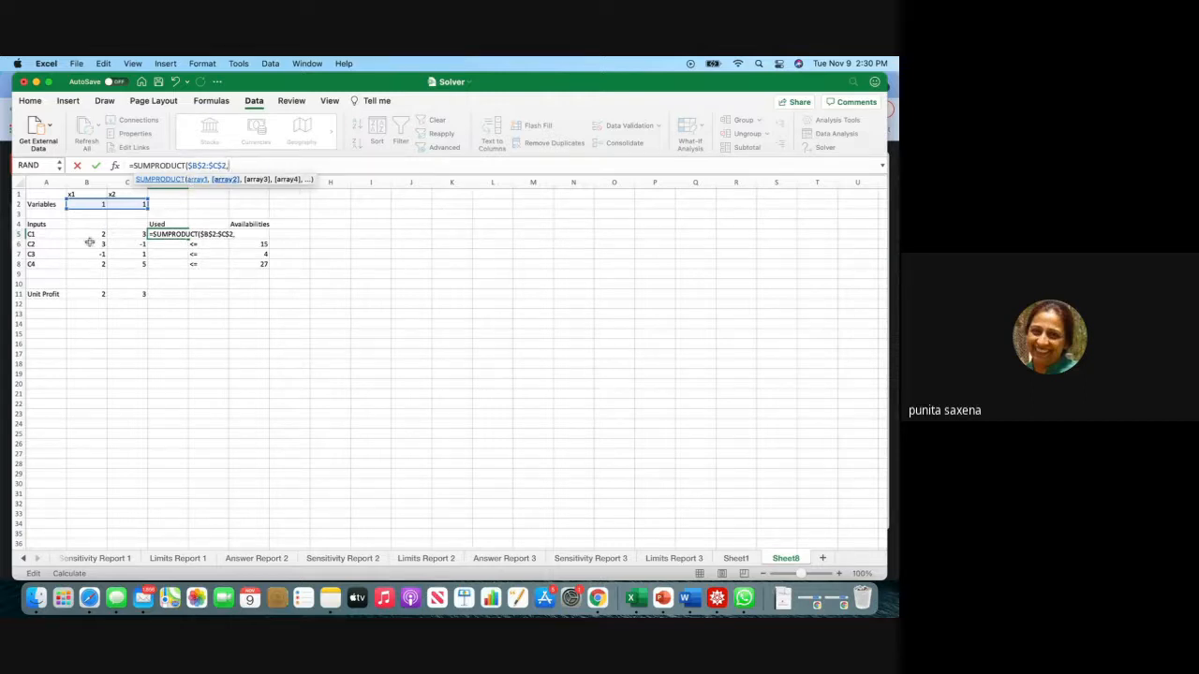
# Complete the SUMPRODUCT formula in D5 with the C1 coefficients B5:C5 as its second array.
pyautogui.moveTo(87, 234); pyautogui.dragTo(116, 230)
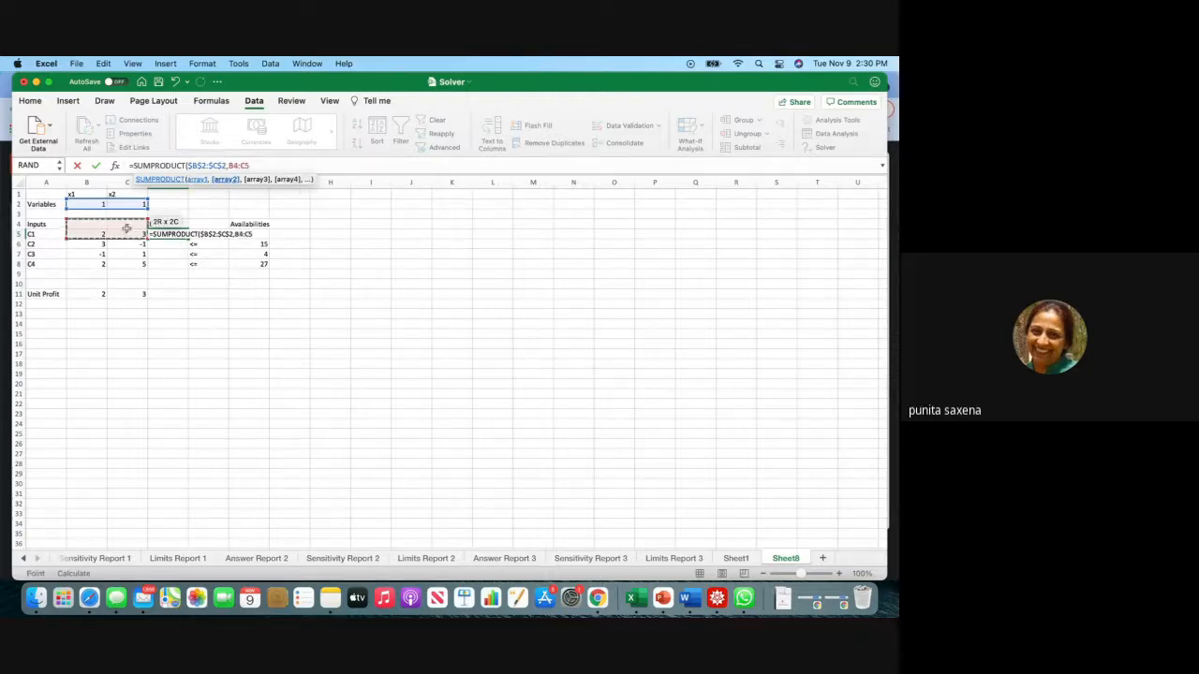
pyautogui.click(126, 227)
pyautogui.moveTo(87, 234); pyautogui.dragTo(121, 234)
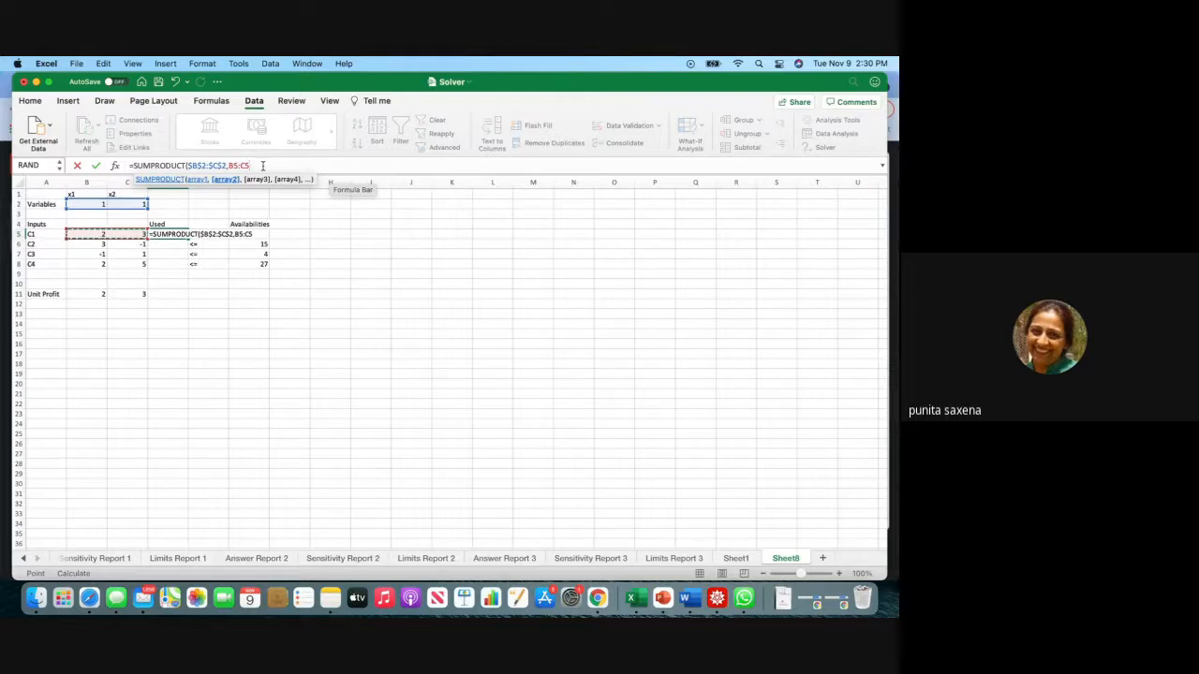
pyautogui.write(')')
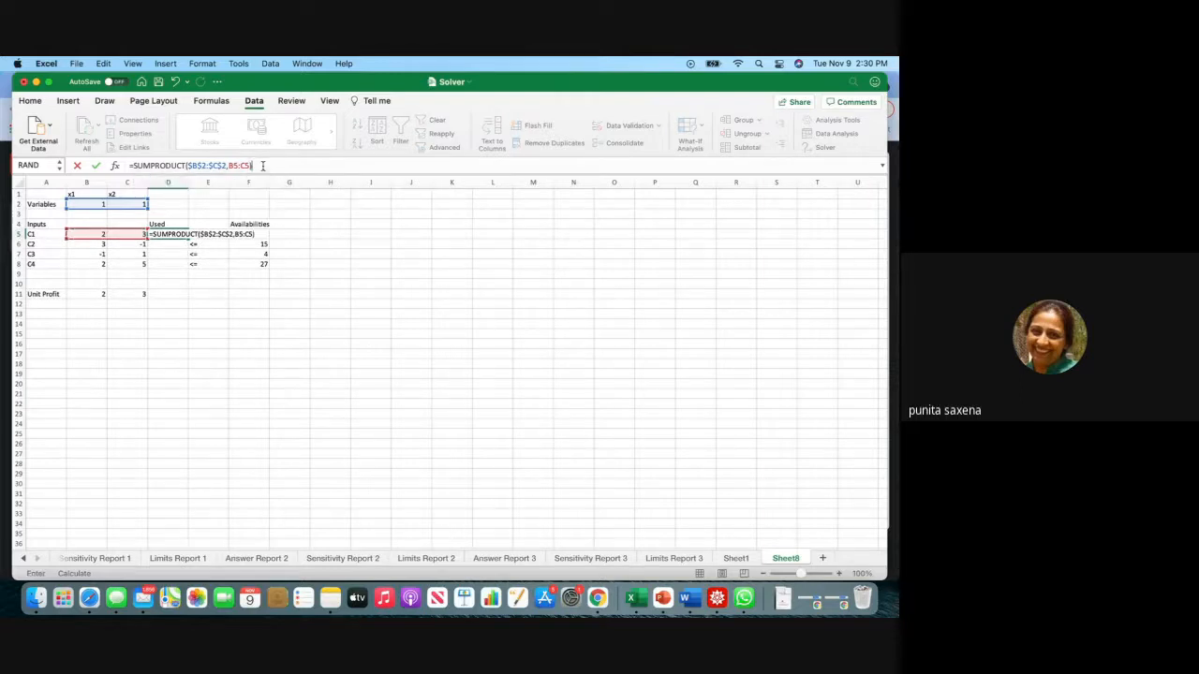
pyautogui.press('Return')
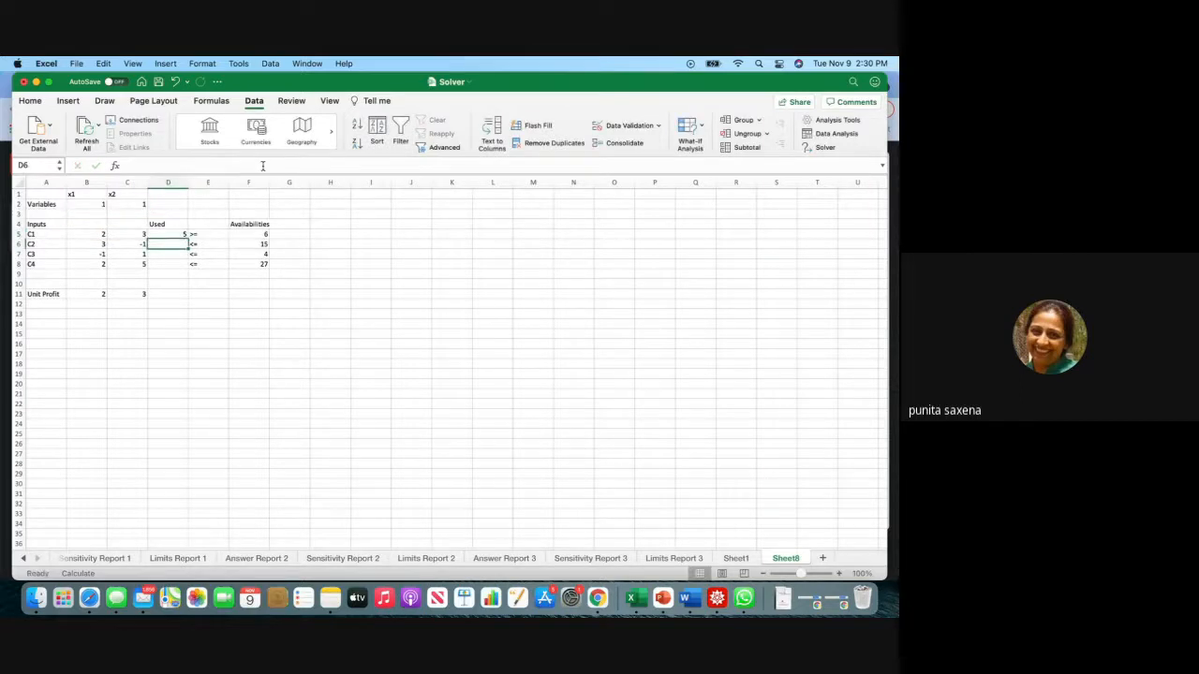
# Copy the D5 formula down through D11 and re-enter the formulas in D6, D7 and D8 so they recalculate.
pyautogui.click(174, 234)
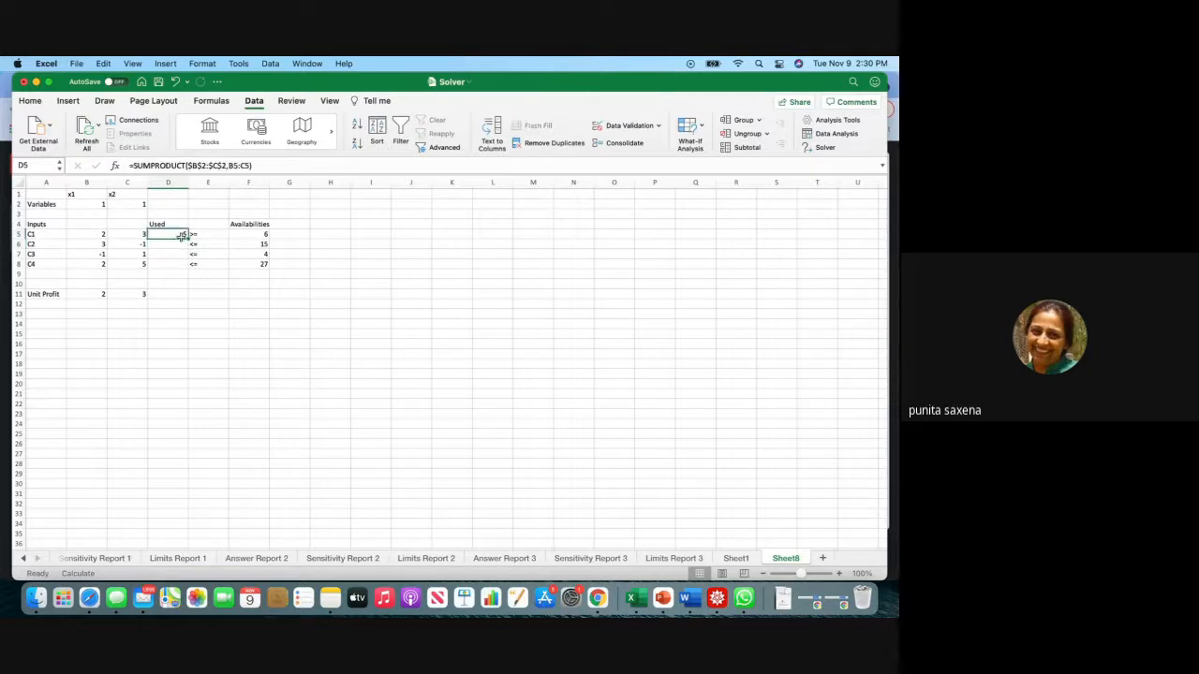
pyautogui.moveTo(187, 235); pyautogui.dragTo(181, 294)
pyautogui.click(174, 245)
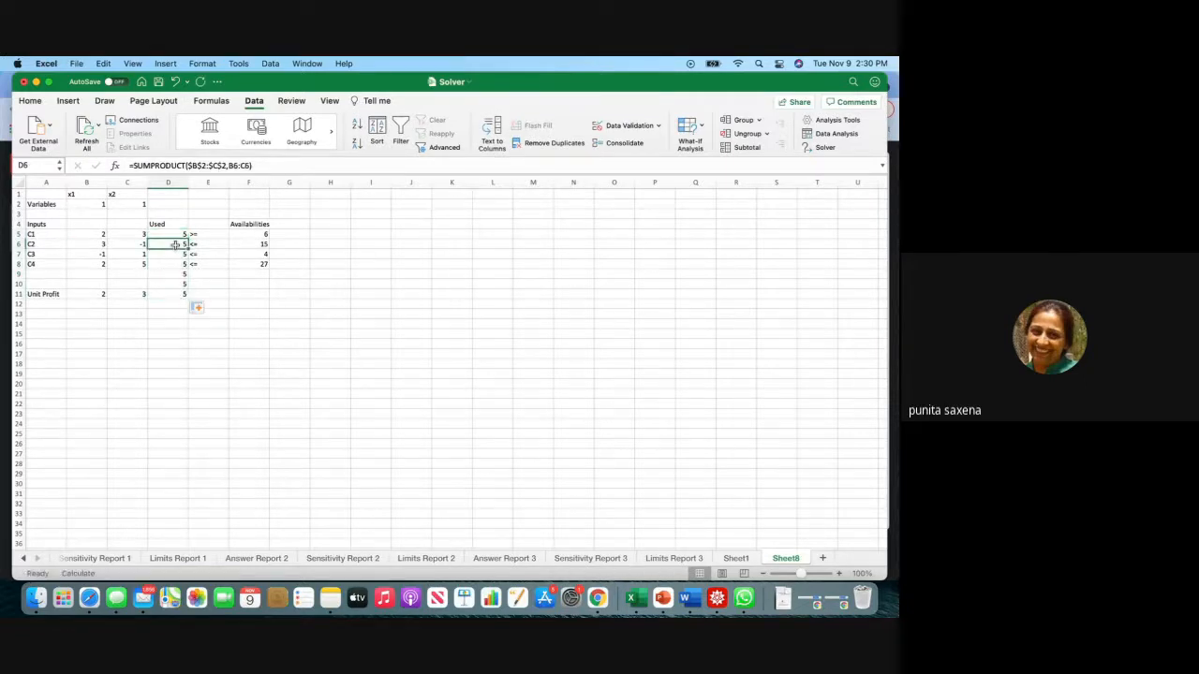
pyautogui.click(255, 165)
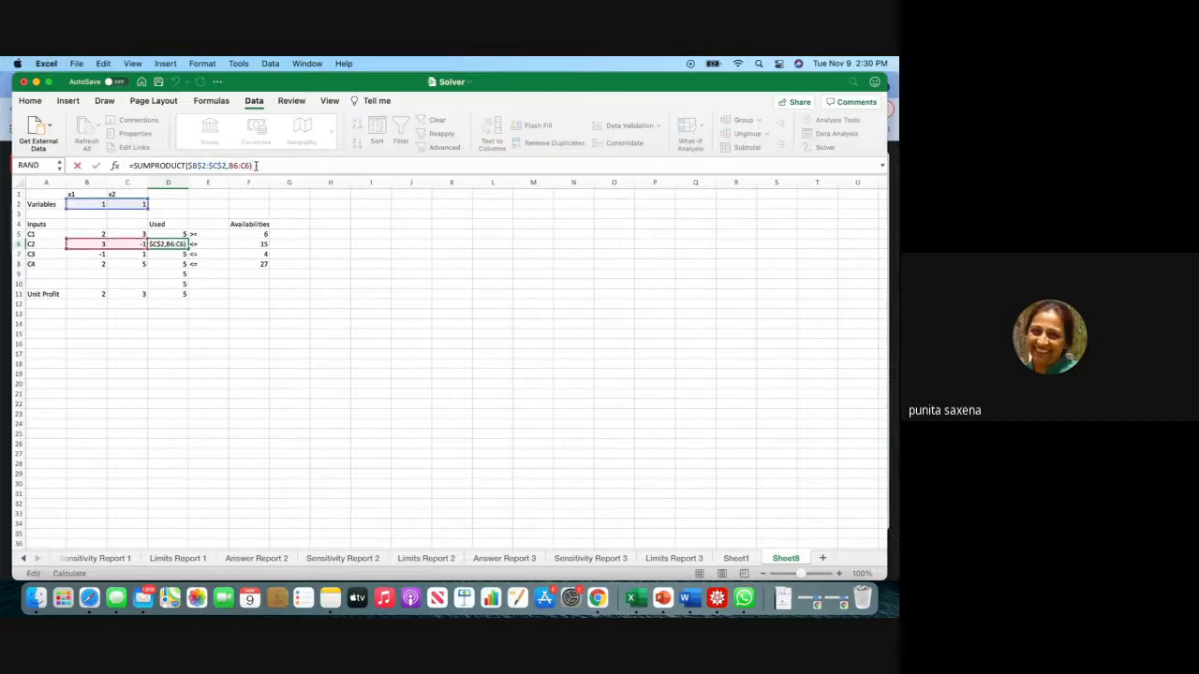
pyautogui.press('Return')
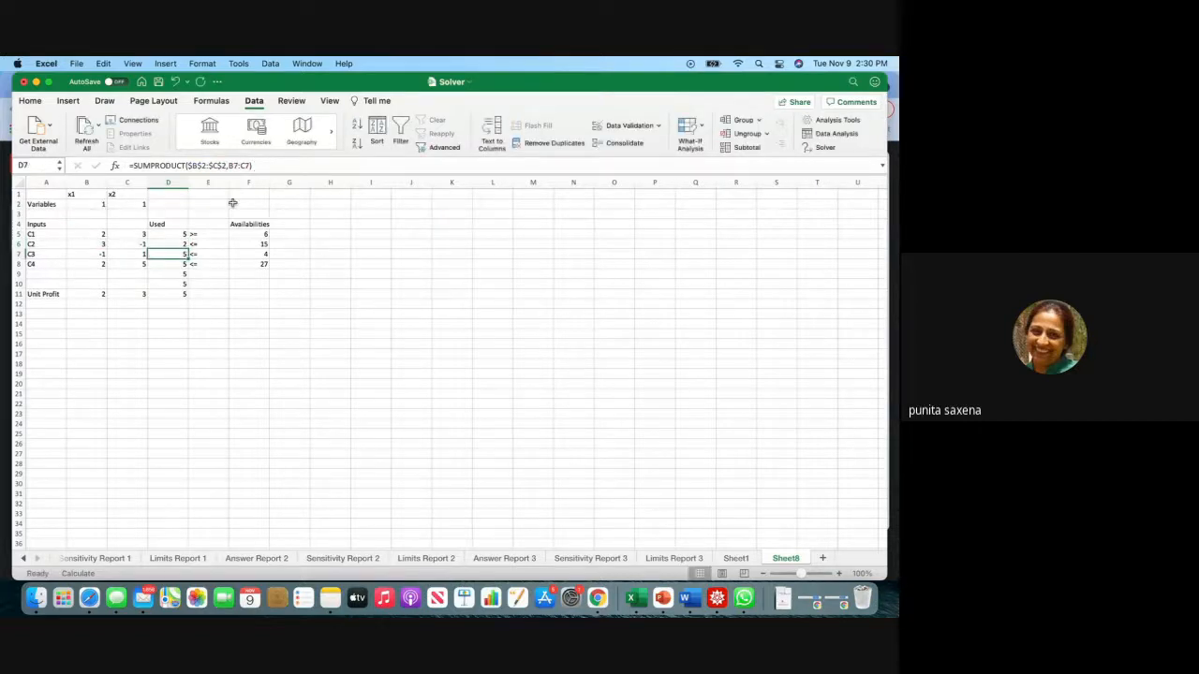
pyautogui.click(260, 166)
pyautogui.press('Return')
pyautogui.click(261, 164)
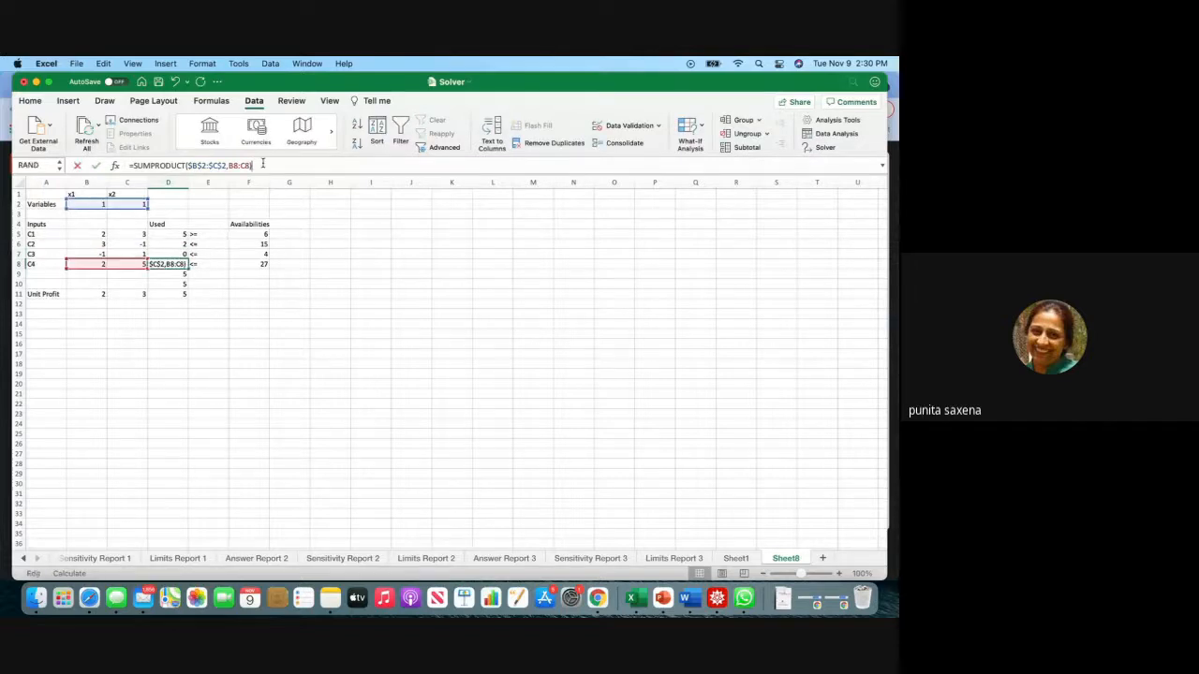
pyautogui.press('Return')
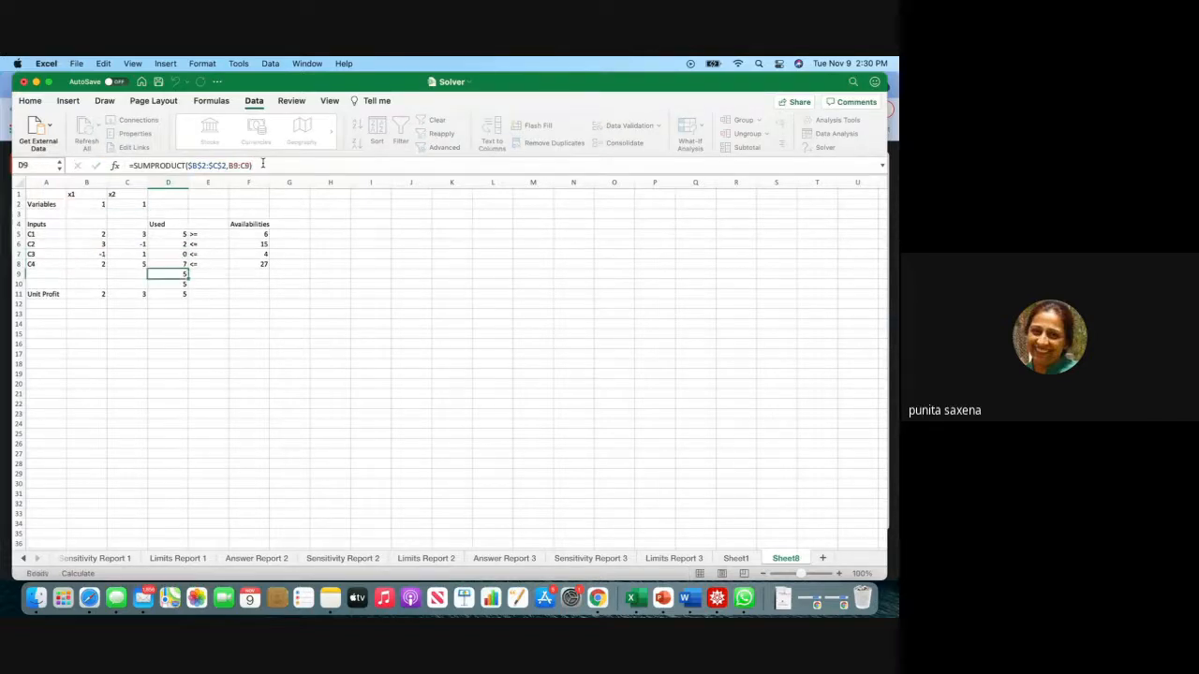
# Clear the surplus formulas from D9 and D10, and re-enter the Unit Profit formula in D11.
pyautogui.click(281, 165)
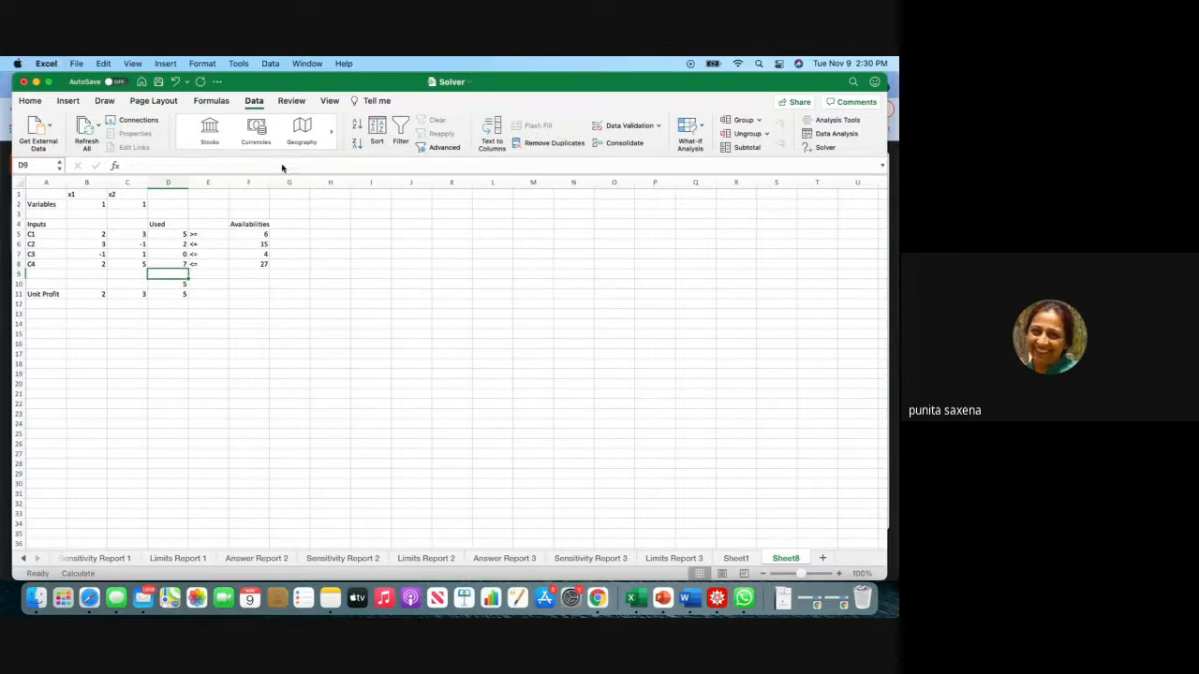
pyautogui.press('Return')
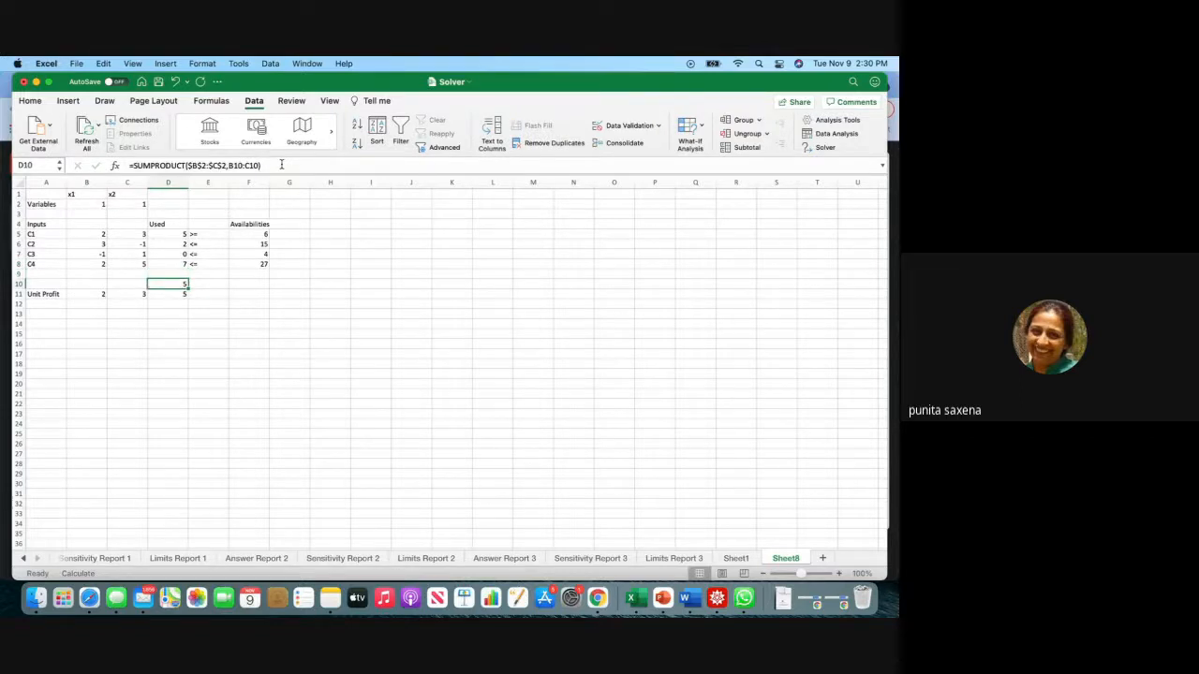
pyautogui.press('Delete')
pyautogui.press('Return')
pyautogui.click(281, 165)
pyautogui.press('Return')
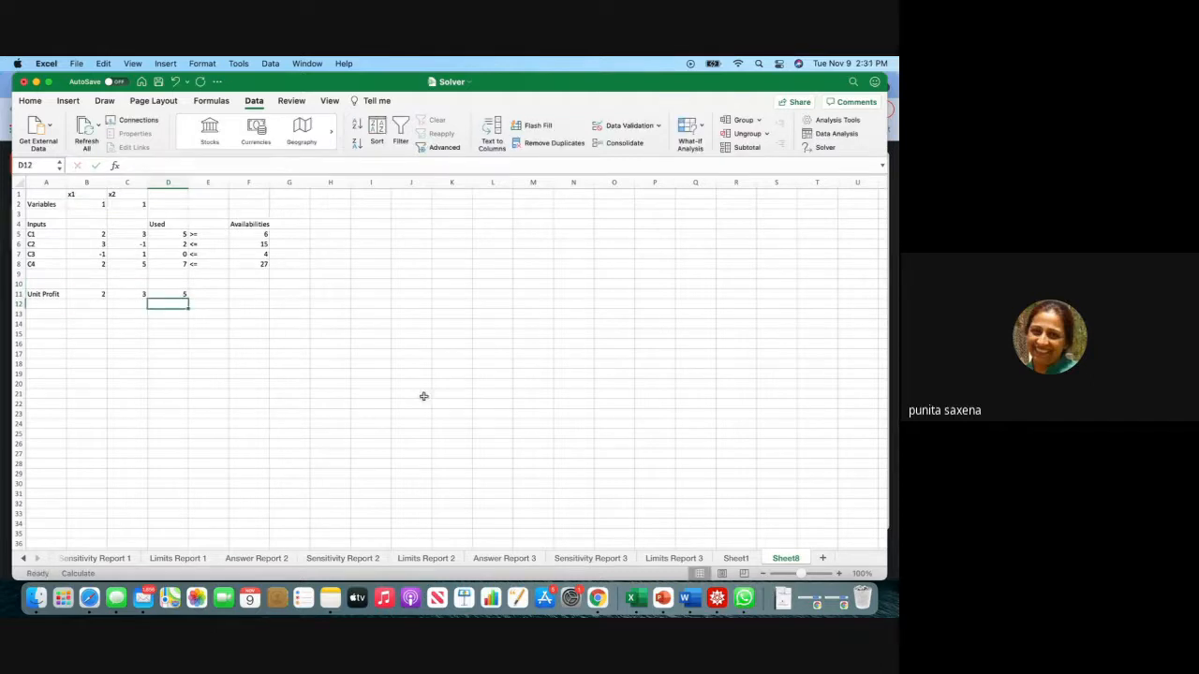
# Open Solver, set D11 as the objective to maximize and use B2:C2 as the changing variable cells.
pyautogui.click(380, 402)
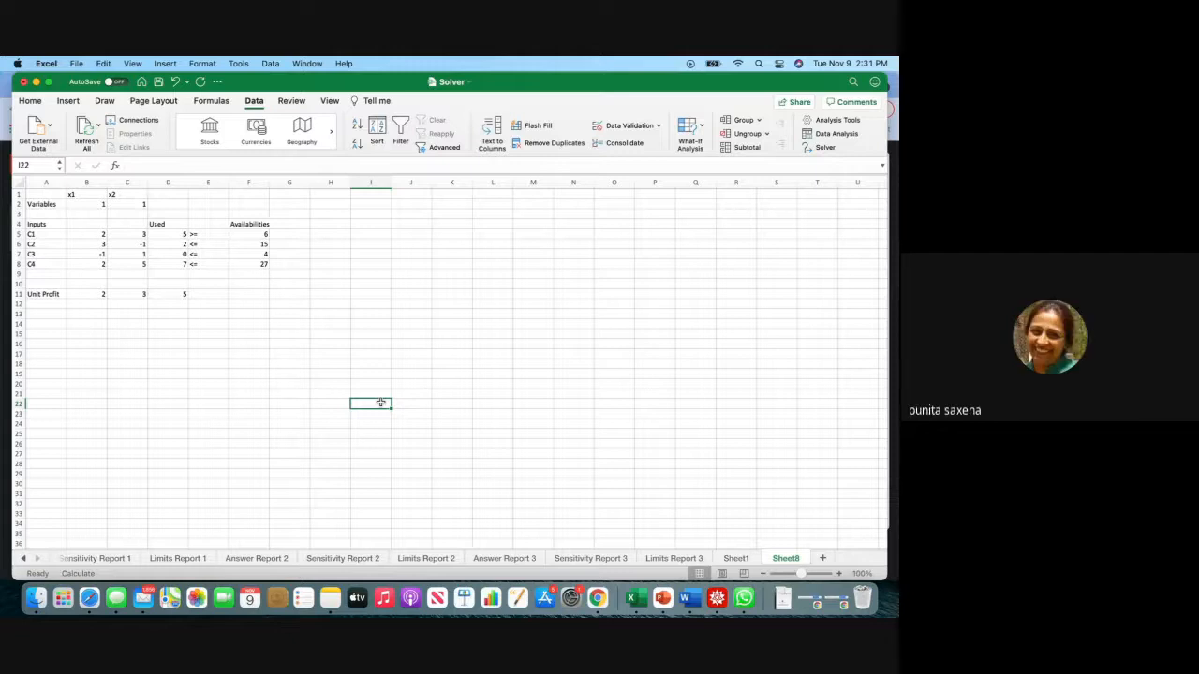
pyautogui.click(825, 150)
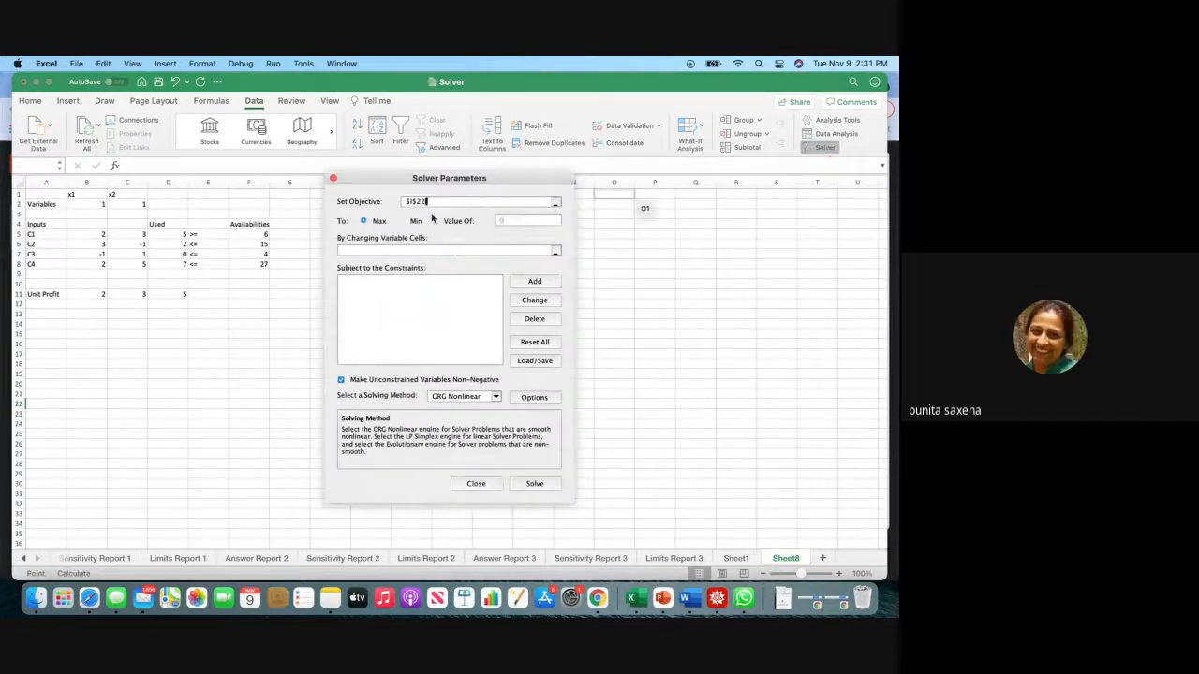
pyautogui.click(168, 295)
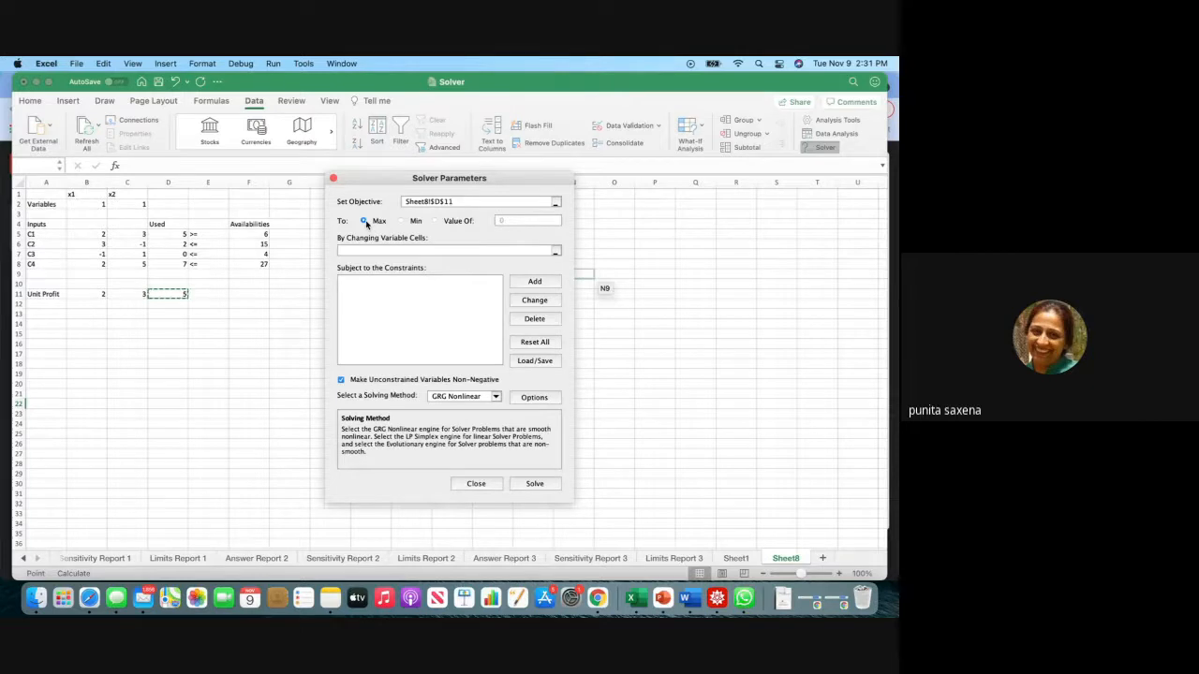
pyautogui.click(356, 249)
pyautogui.moveTo(99, 204); pyautogui.dragTo(122, 204)
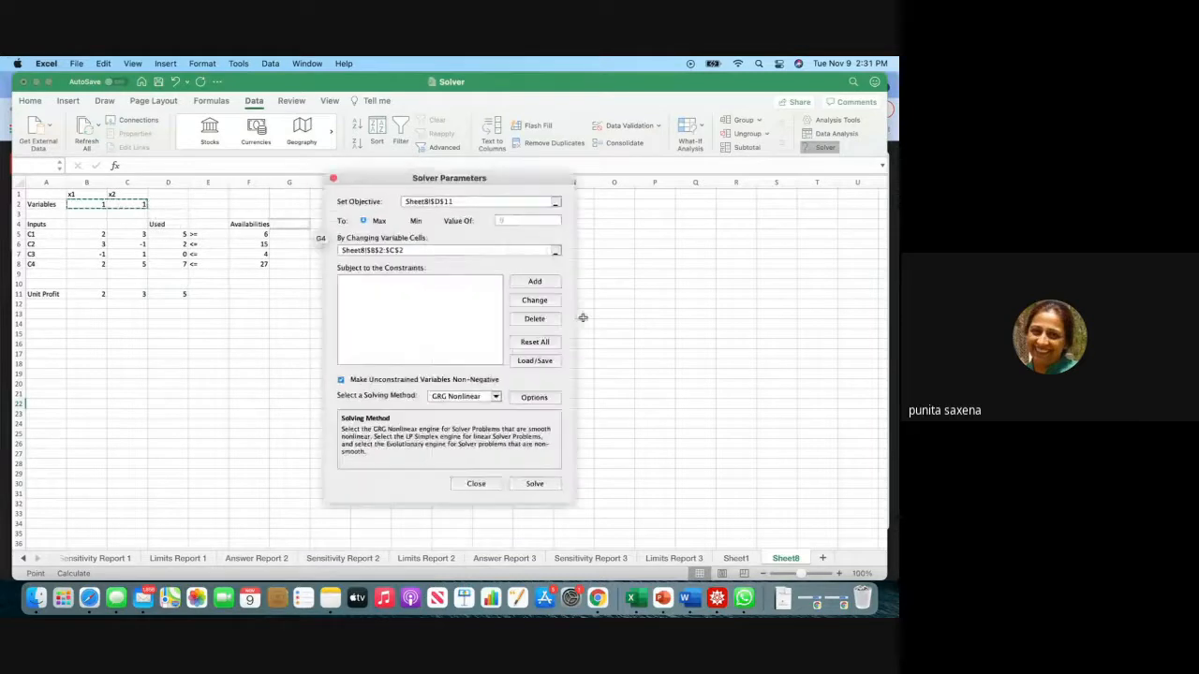
# Add a Solver constraint requiring B5:C5 to be >= F5.
pyautogui.click(535, 282)
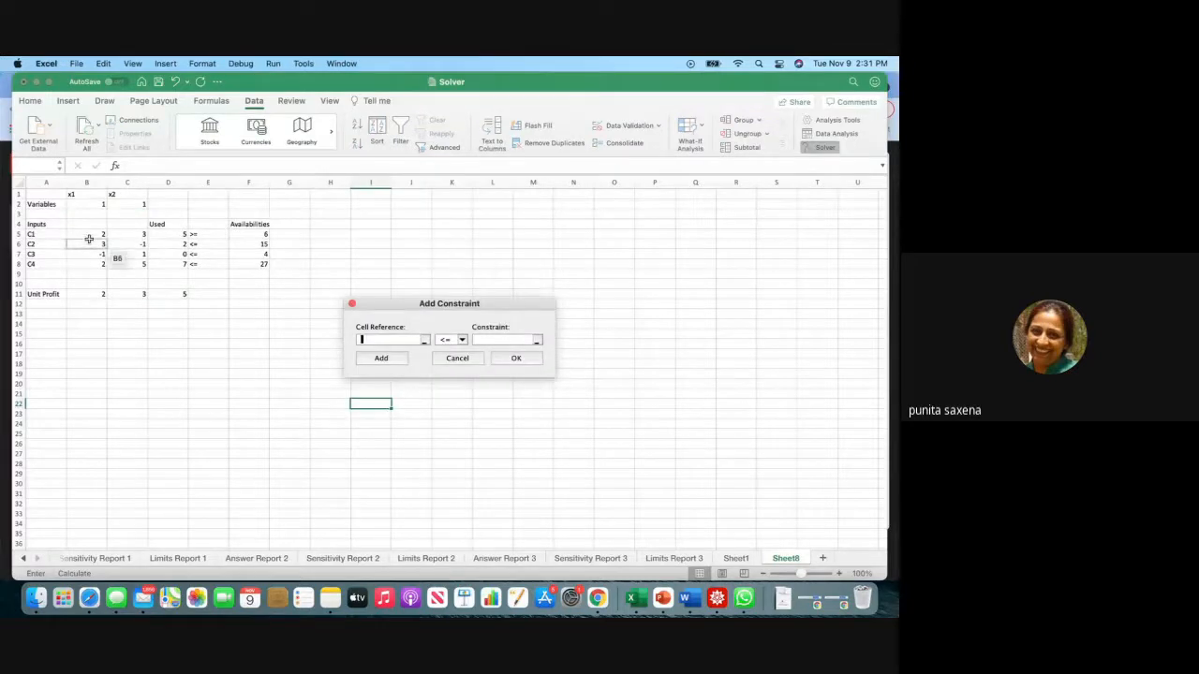
pyautogui.moveTo(89, 234); pyautogui.dragTo(118, 236)
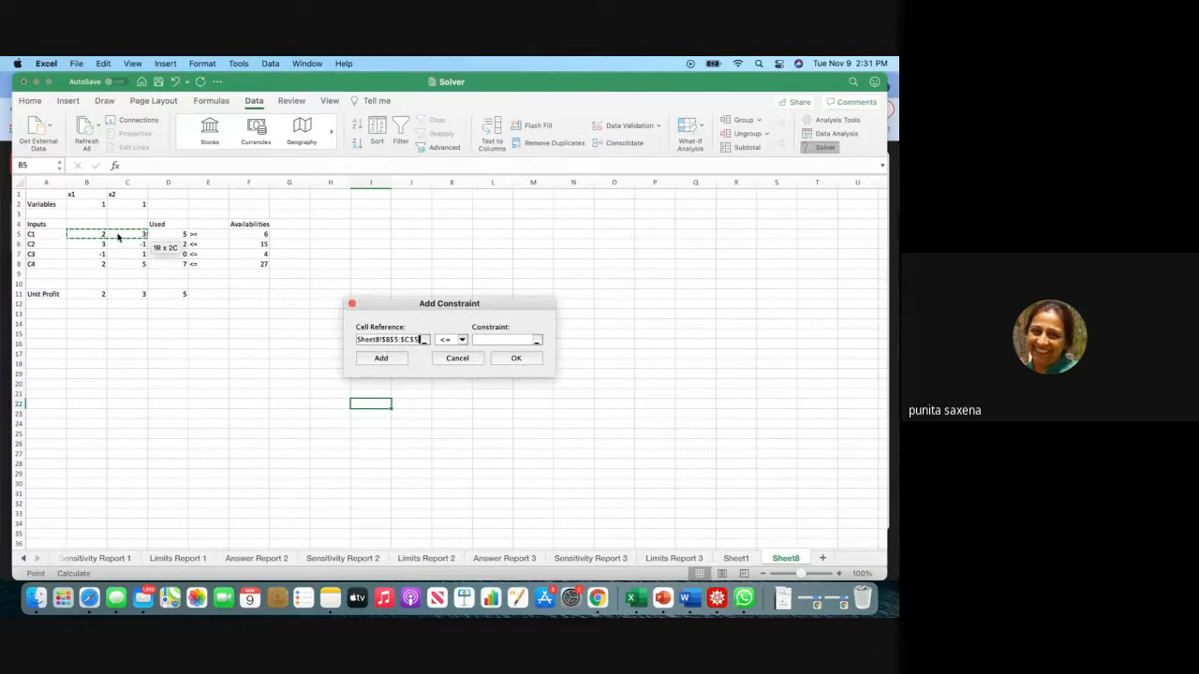
pyautogui.click(464, 341)
pyautogui.click(457, 371)
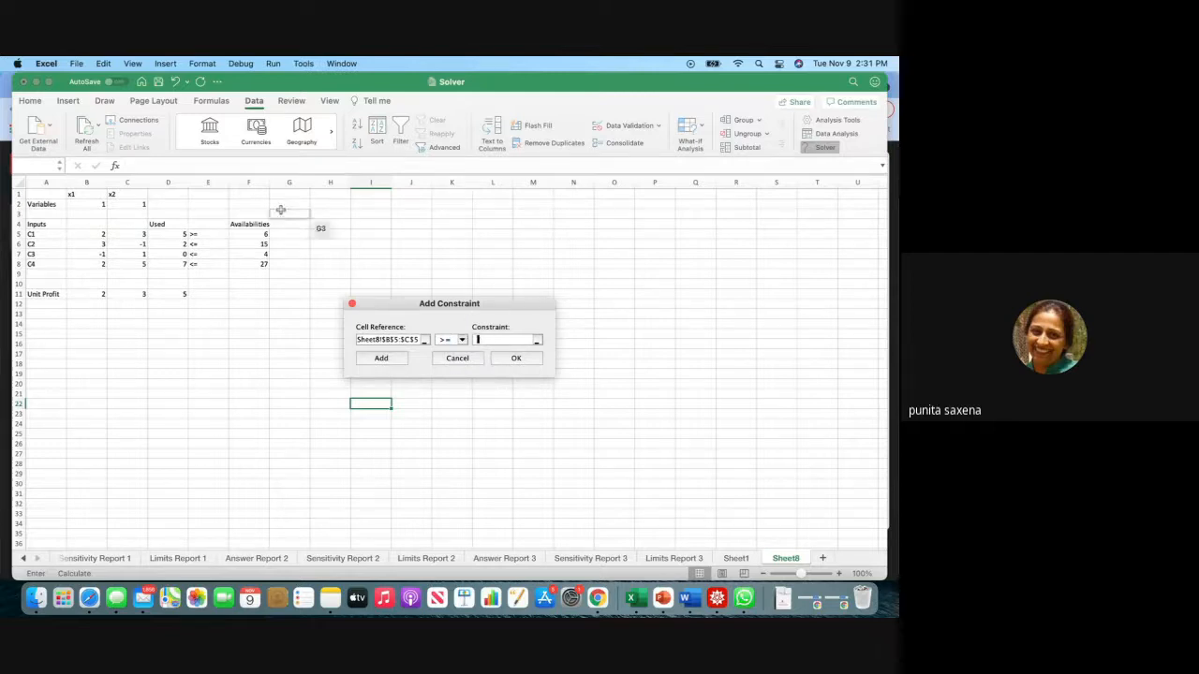
pyautogui.click(258, 234)
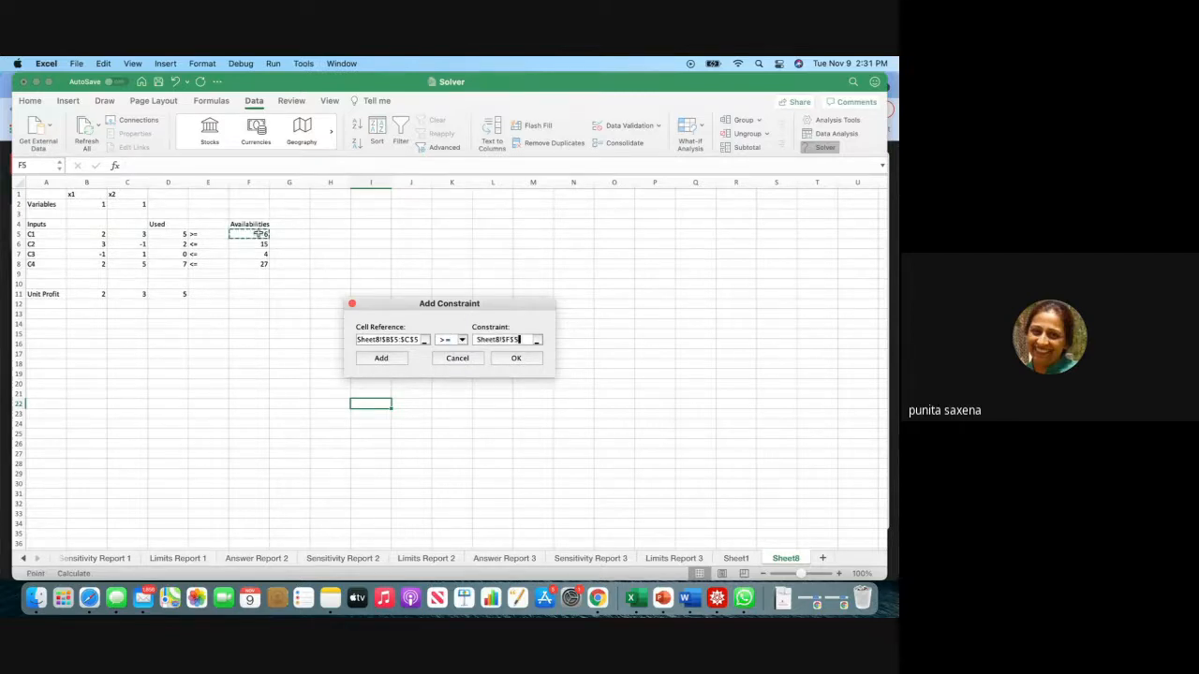
pyautogui.click(503, 359)
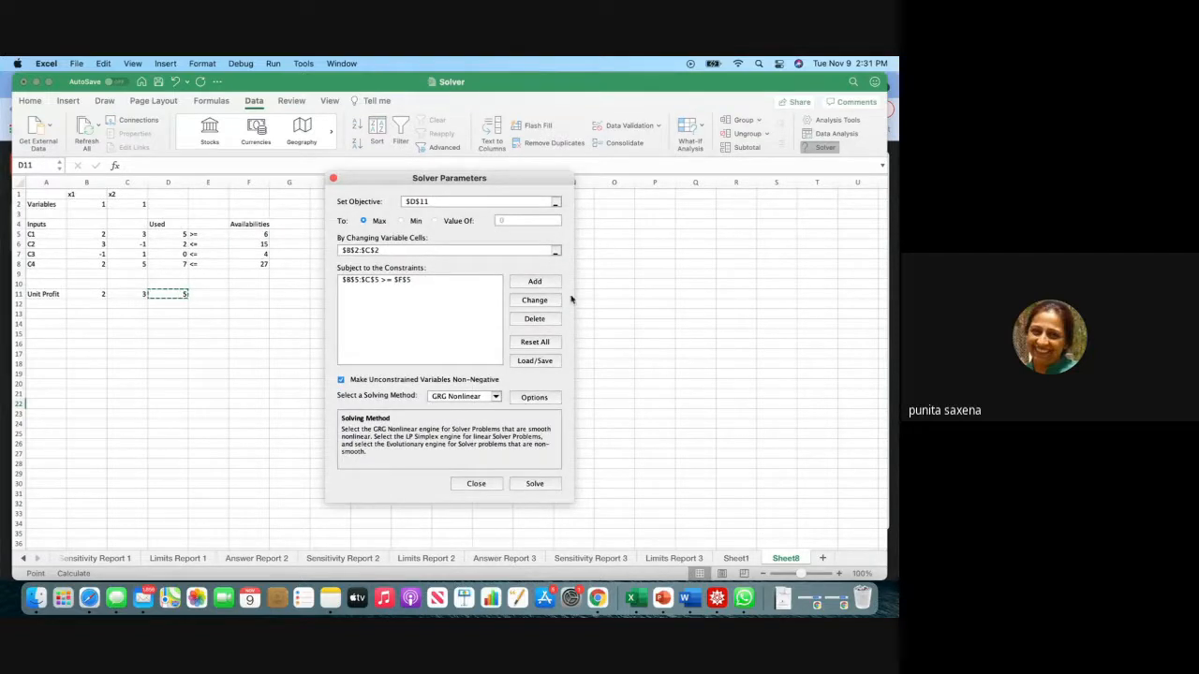
# Add a Solver constraint requiring the used amounts D6:D8 to be <= the availabilities F6:F8.
pyautogui.click(535, 282)
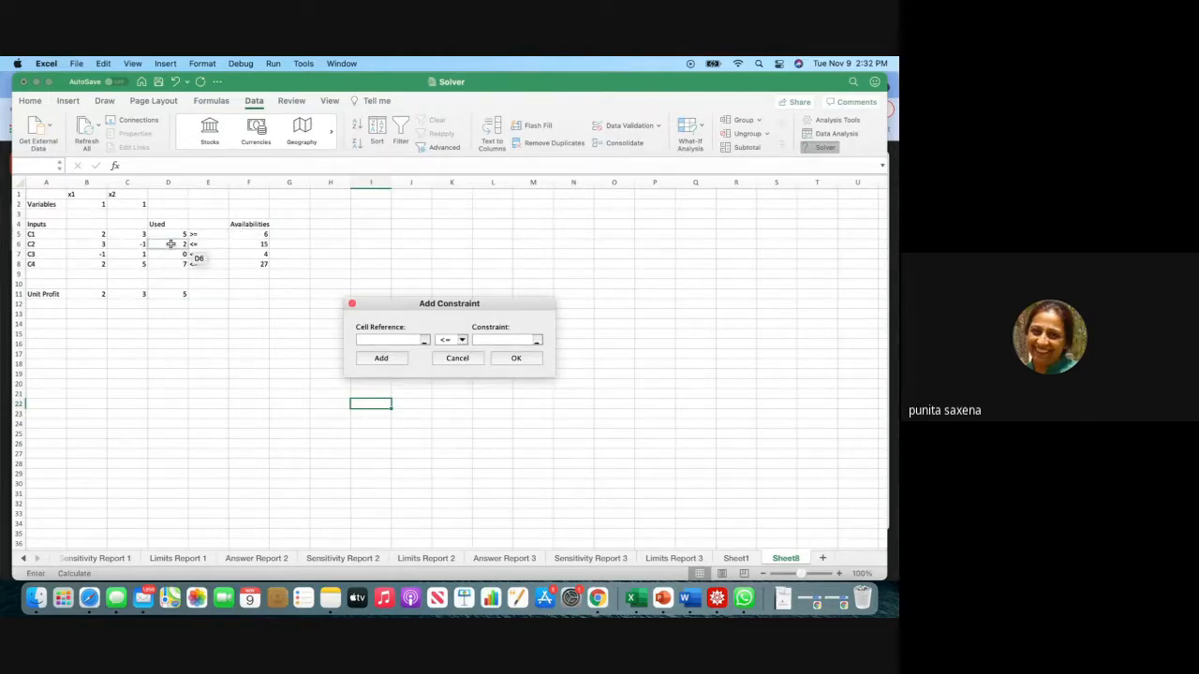
pyautogui.moveTo(170, 243); pyautogui.dragTo(171, 259)
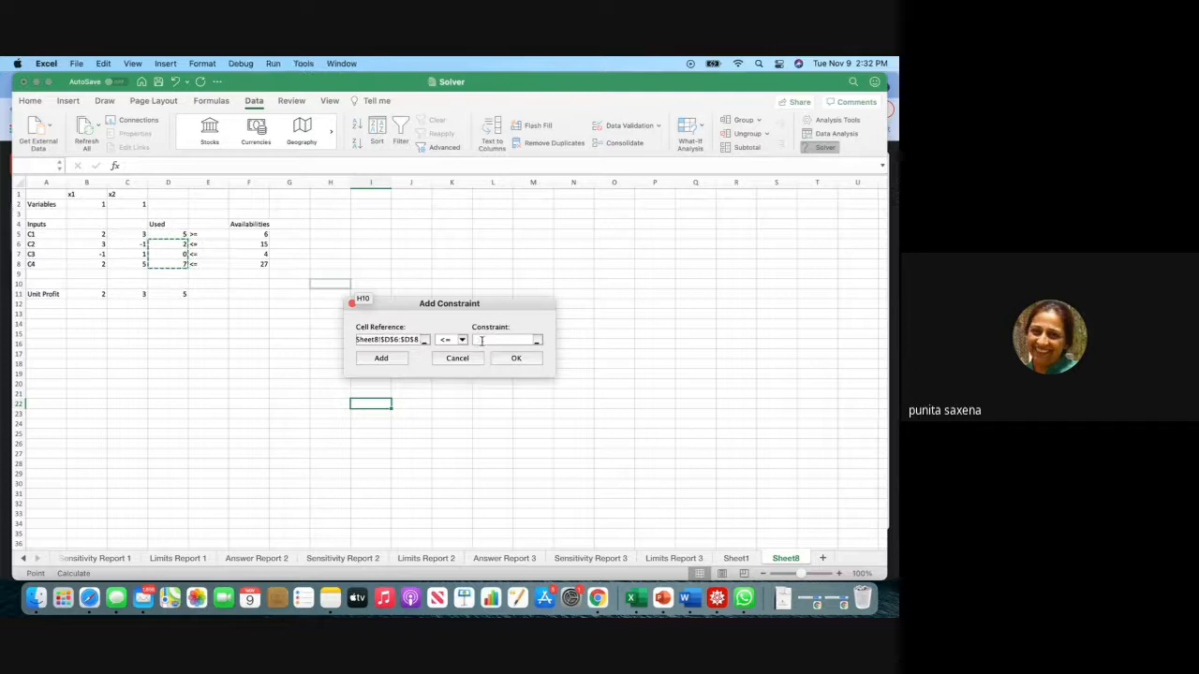
pyautogui.click(254, 245)
pyautogui.moveTo(254, 244); pyautogui.dragTo(257, 264)
pyautogui.click(516, 358)
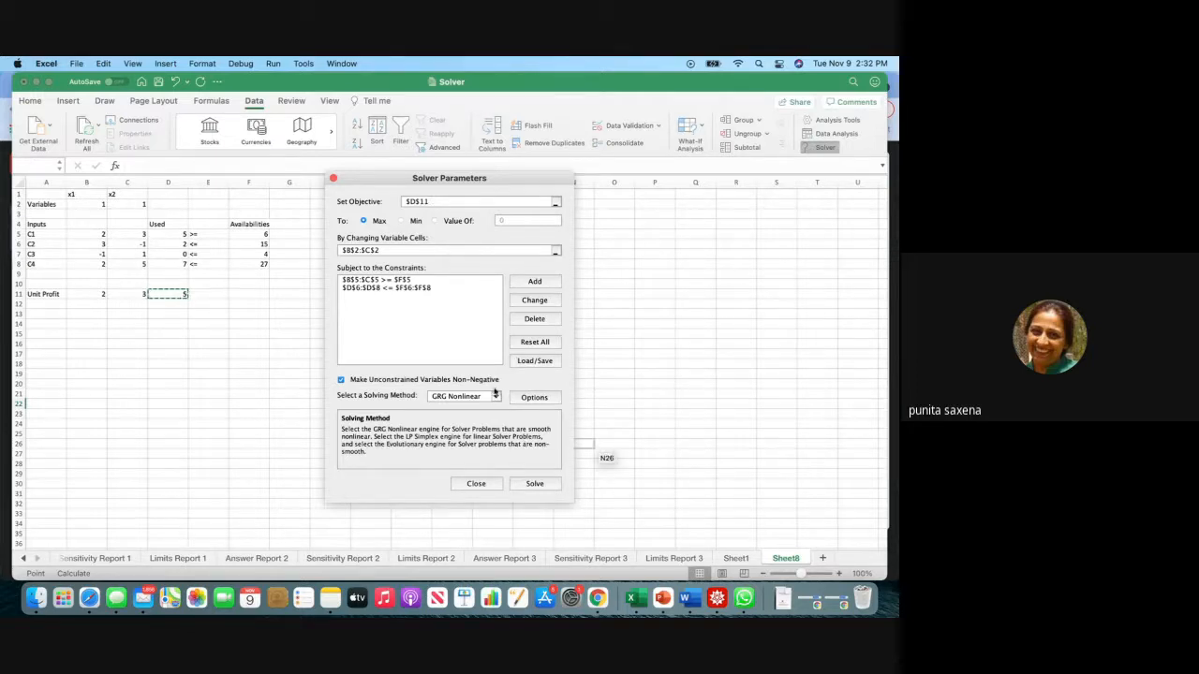
# Choose Simplex LP as the solving method and solve the model.
pyautogui.click(496, 397)
pyautogui.click(483, 417)
pyautogui.click(548, 484)
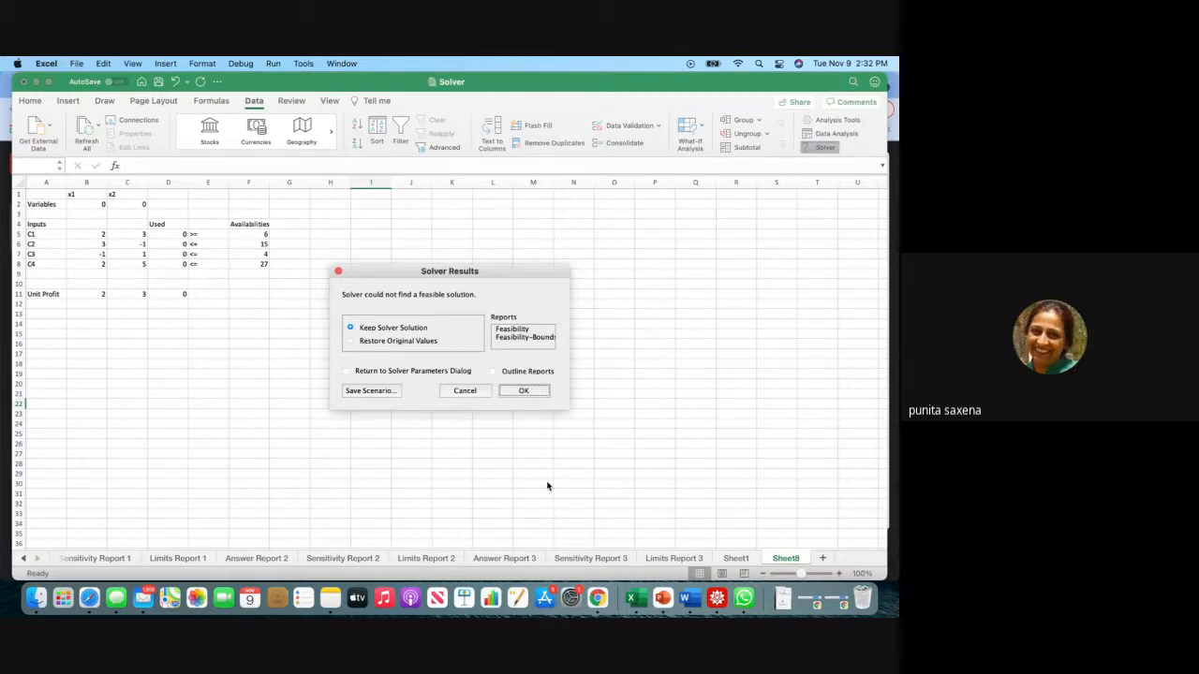
# Keep the Solver solution and generate the Feasibility and Feasibility-Bounds reports, dismissing the formula reference alert.
pyautogui.click(526, 330)
pyautogui.keyDown('shift'); pyautogui.click(526, 338); pyautogui.keyUp('shift')
pyautogui.click(526, 391)
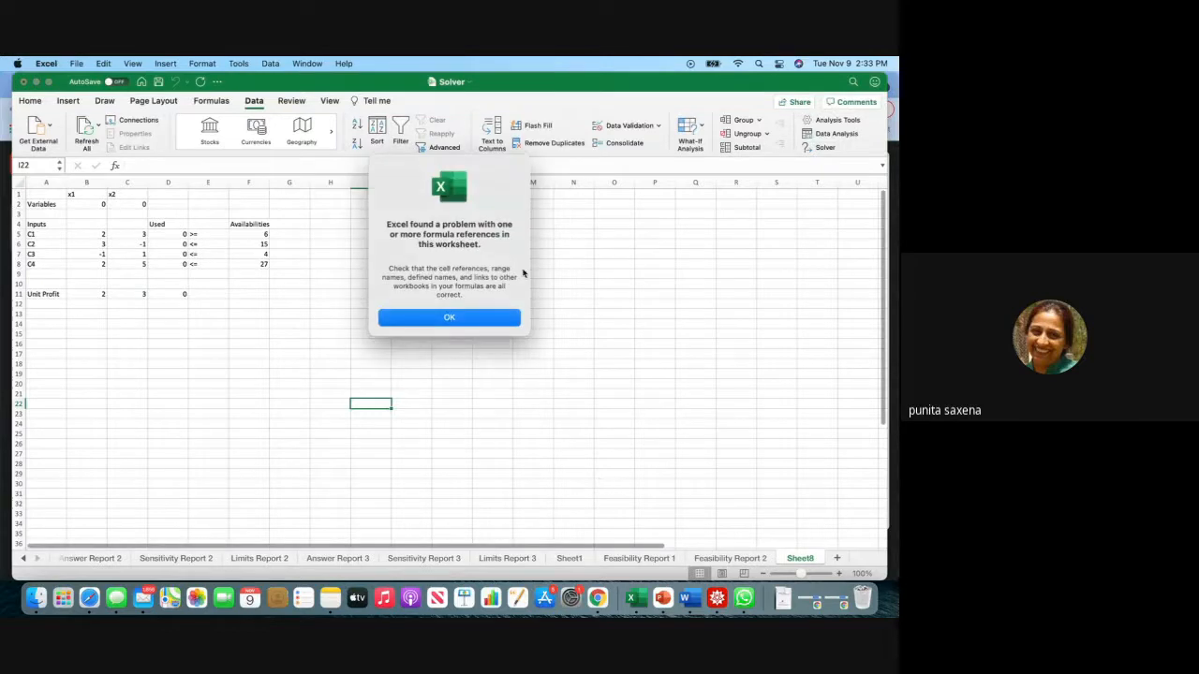
pyautogui.click(451, 320)
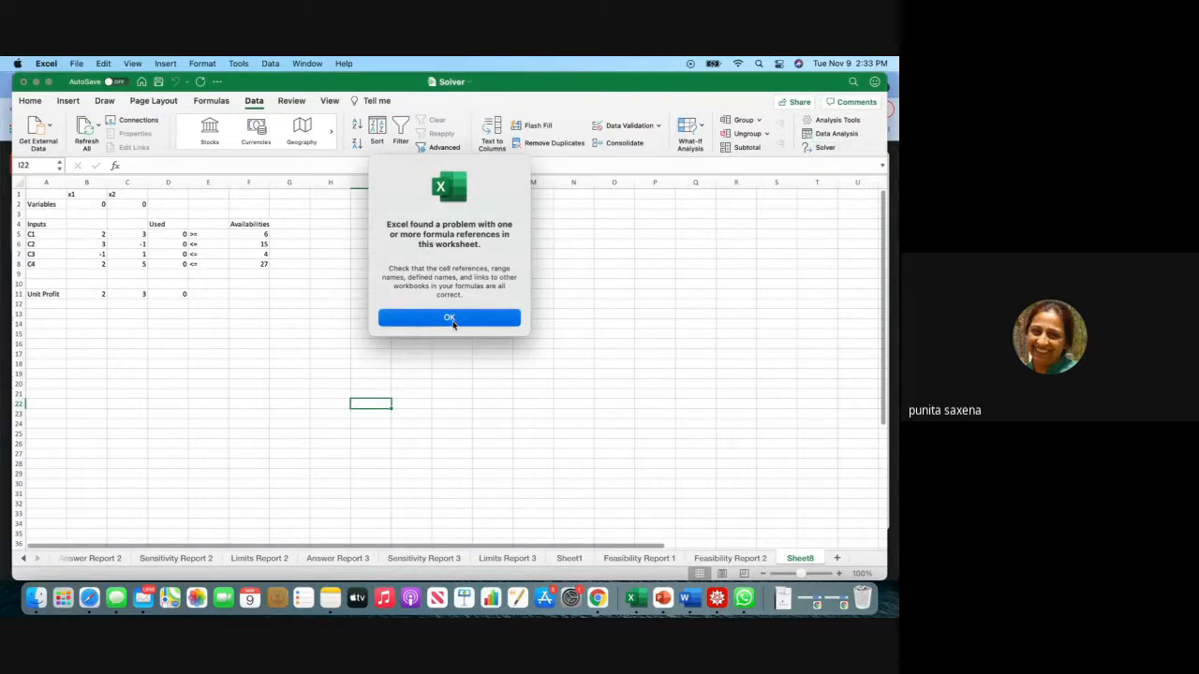
# Reopen Solver and delete the constraint B5:C5 >= F5.
pyautogui.click(824, 148)
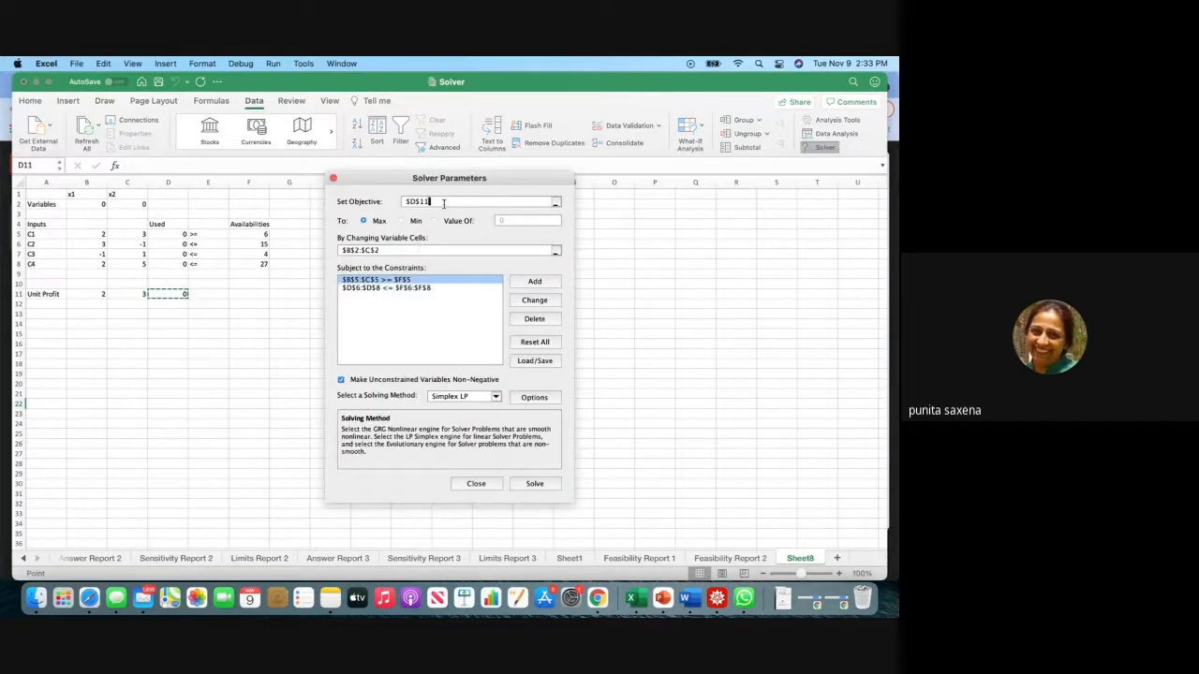
pyautogui.click(408, 250)
pyautogui.click(423, 281)
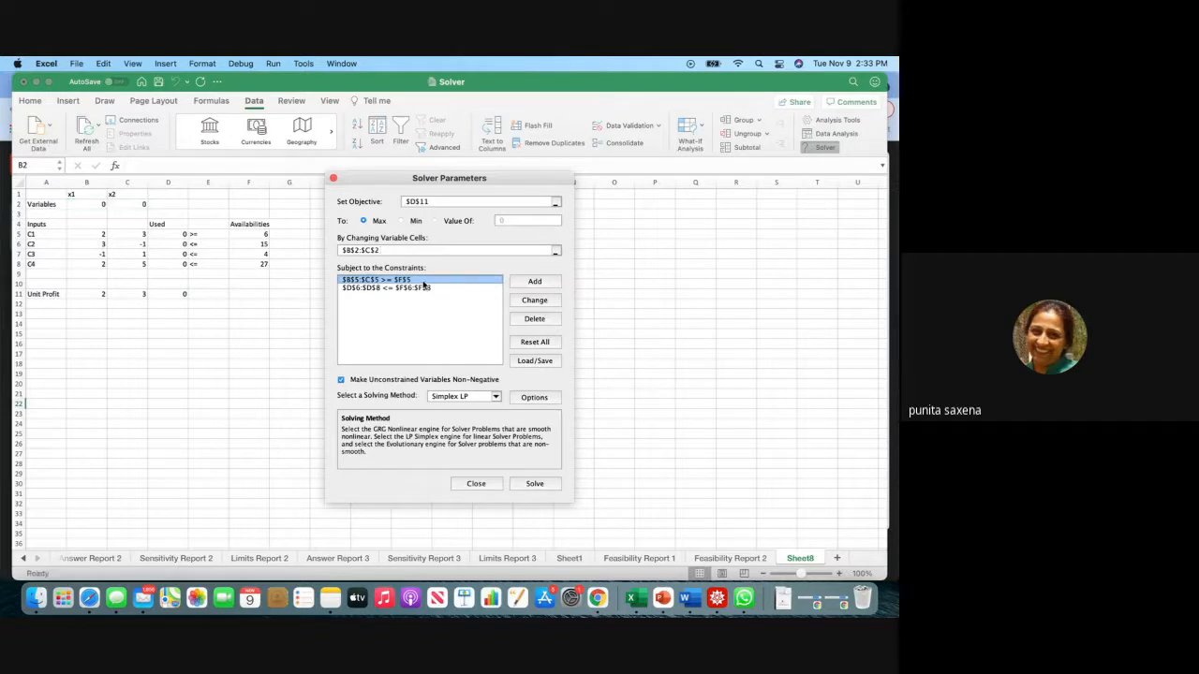
pyautogui.click(525, 322)
# Add a Solver constraint requiring the C1 used amount in D5 to be >= F5.
pyautogui.click(529, 285)
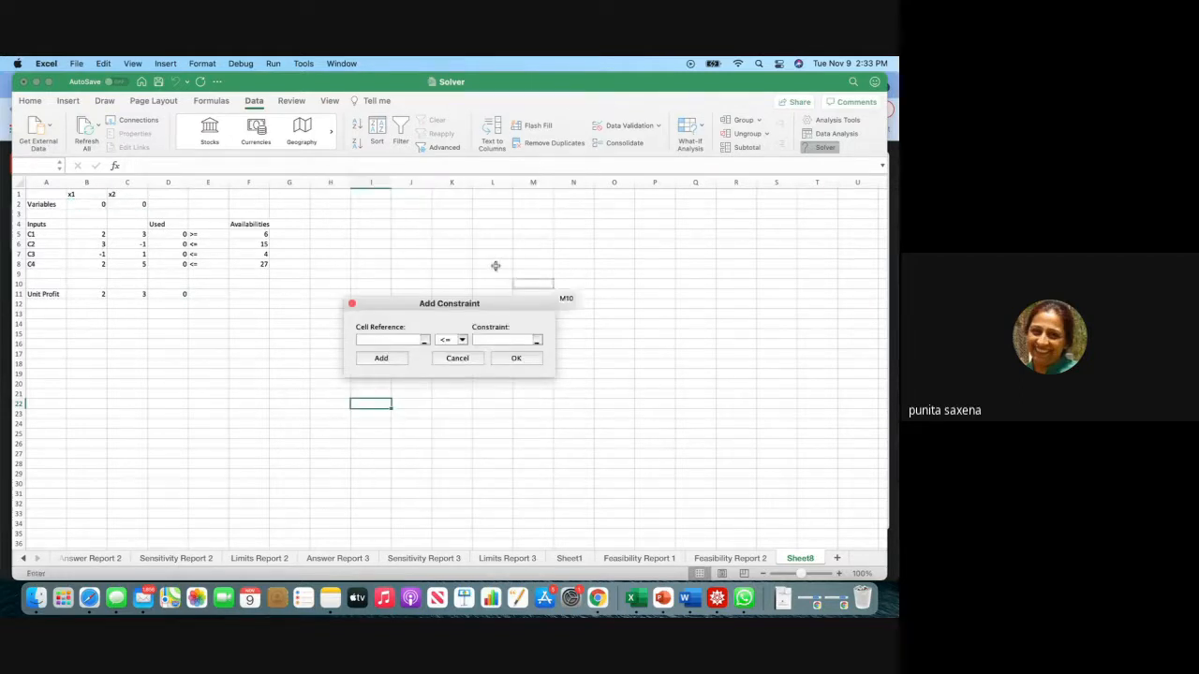
pyautogui.click(179, 235)
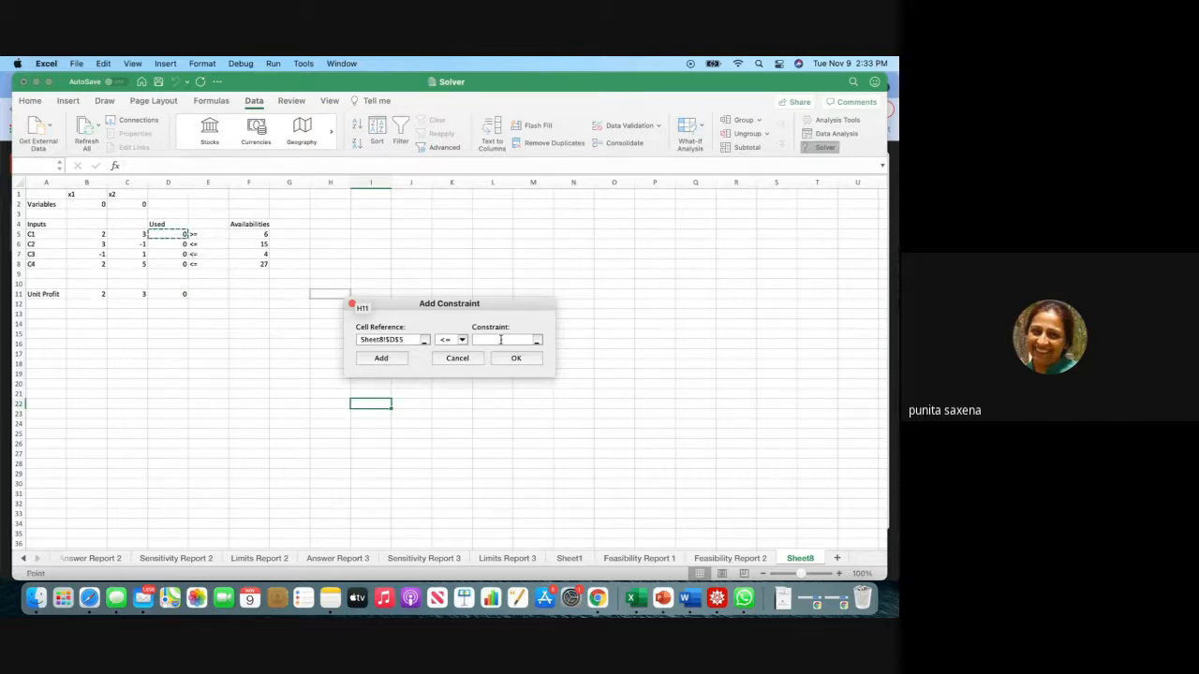
pyautogui.click(460, 340)
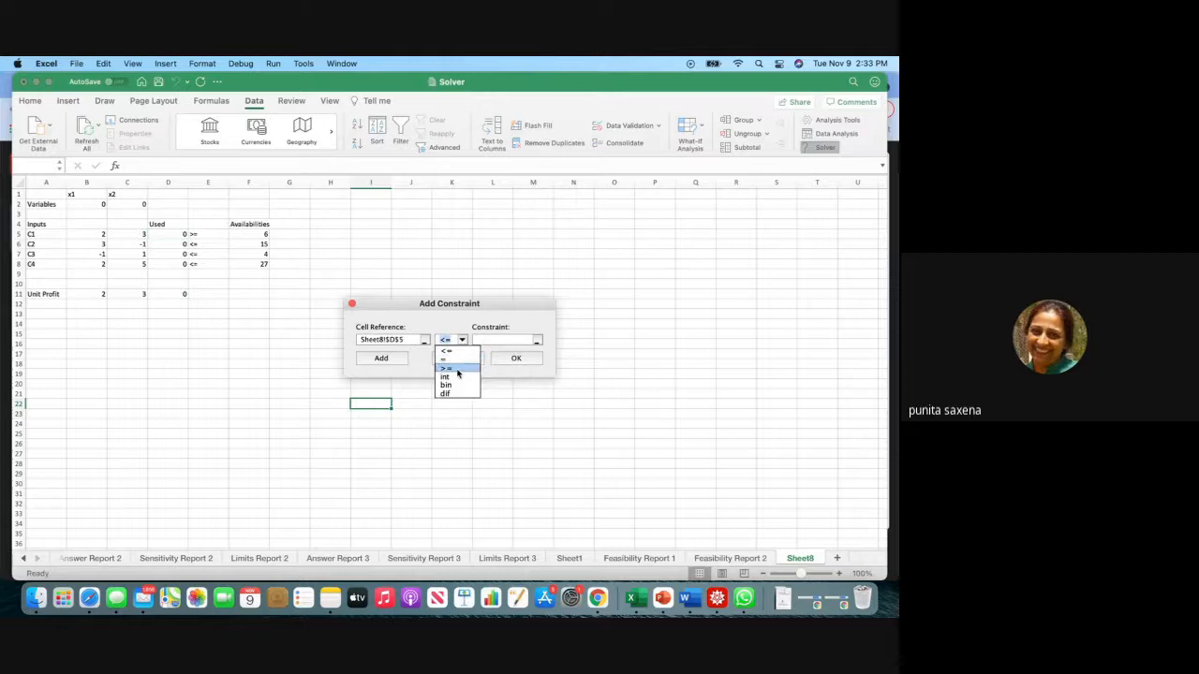
pyautogui.click(459, 369)
pyautogui.click(255, 234)
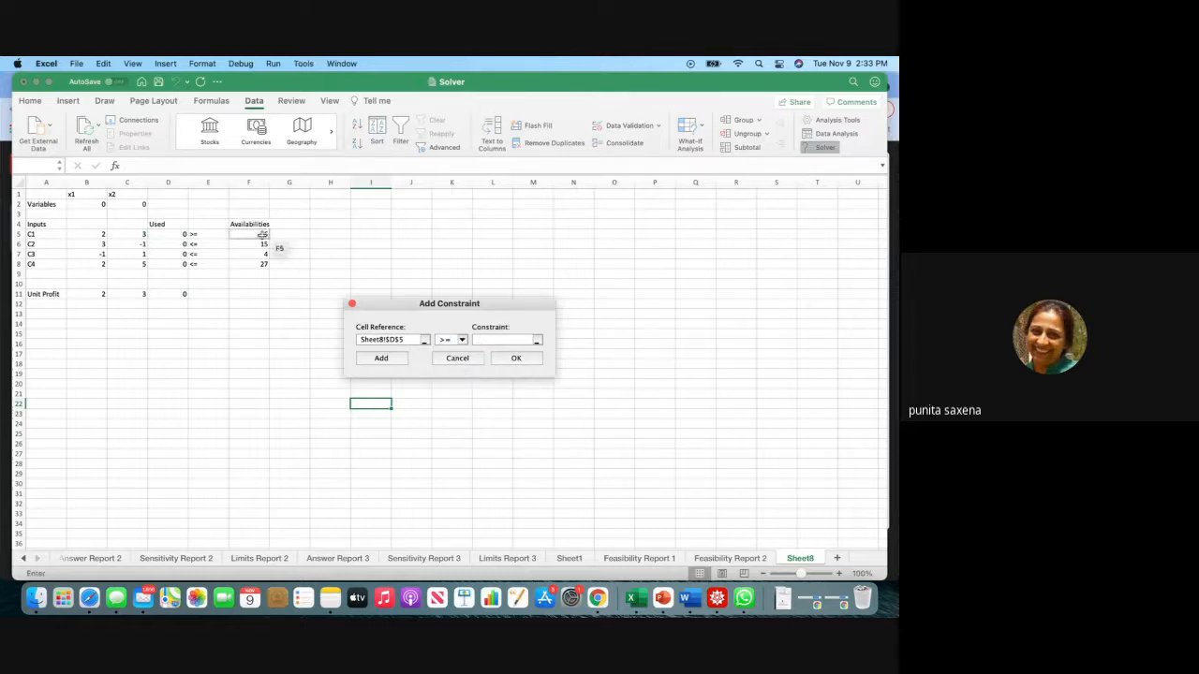
pyautogui.click(527, 363)
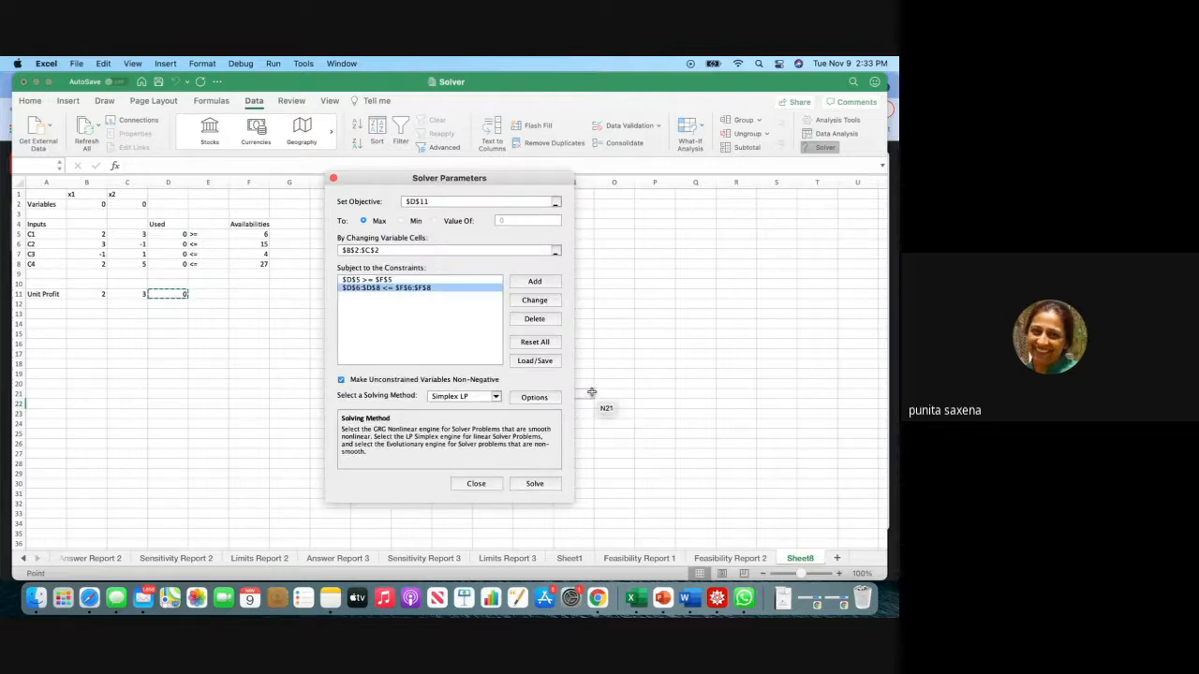
# Solve the maximization model, keep the Solver solution and generate the Answer, Sensitivity and Limits reports.
pyautogui.click(542, 484)
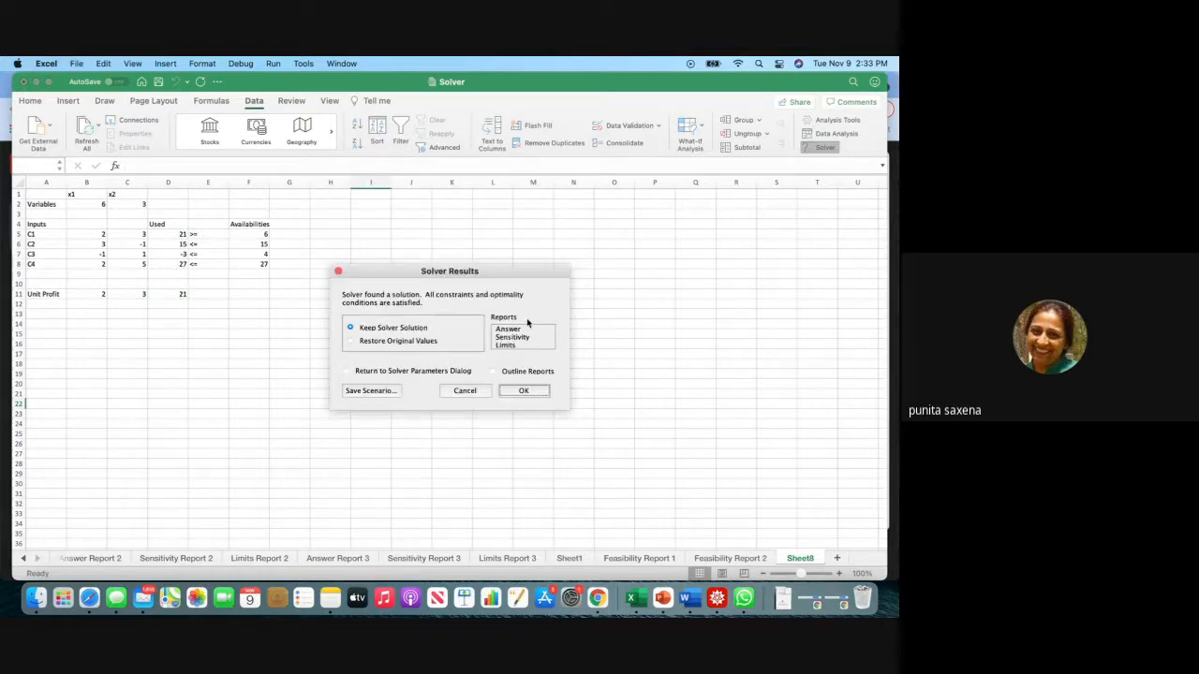
pyautogui.click(522, 330)
pyautogui.moveTo(523, 330); pyautogui.dragTo(521, 348)
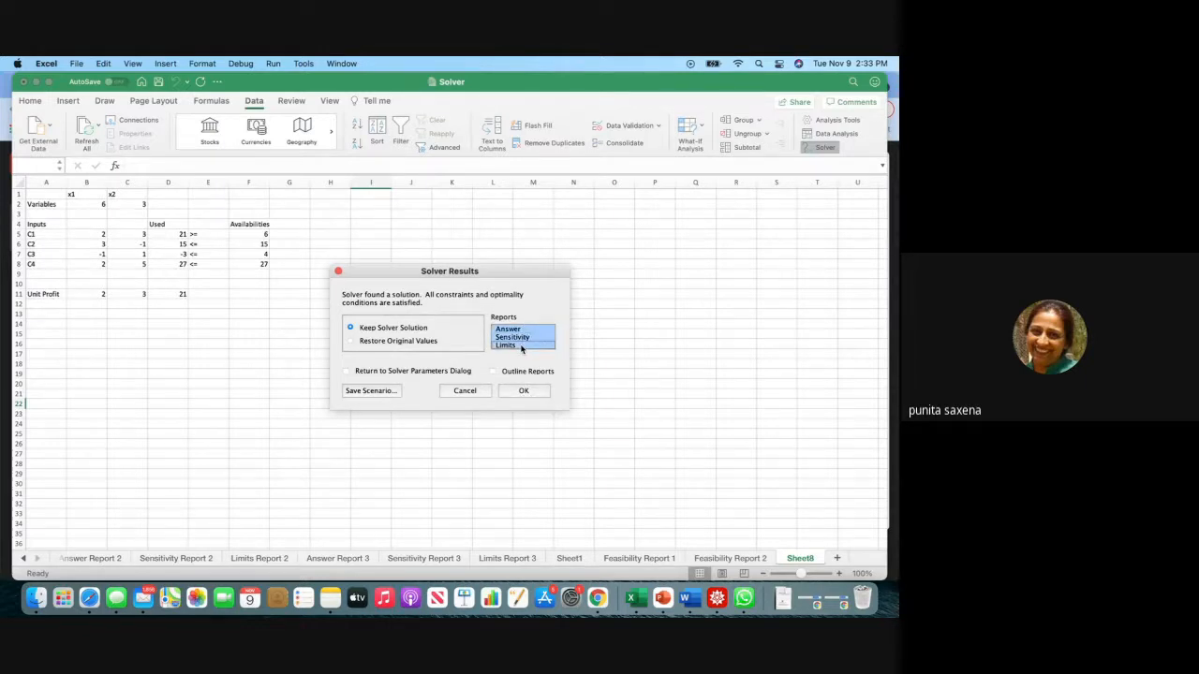
pyautogui.click(530, 393)
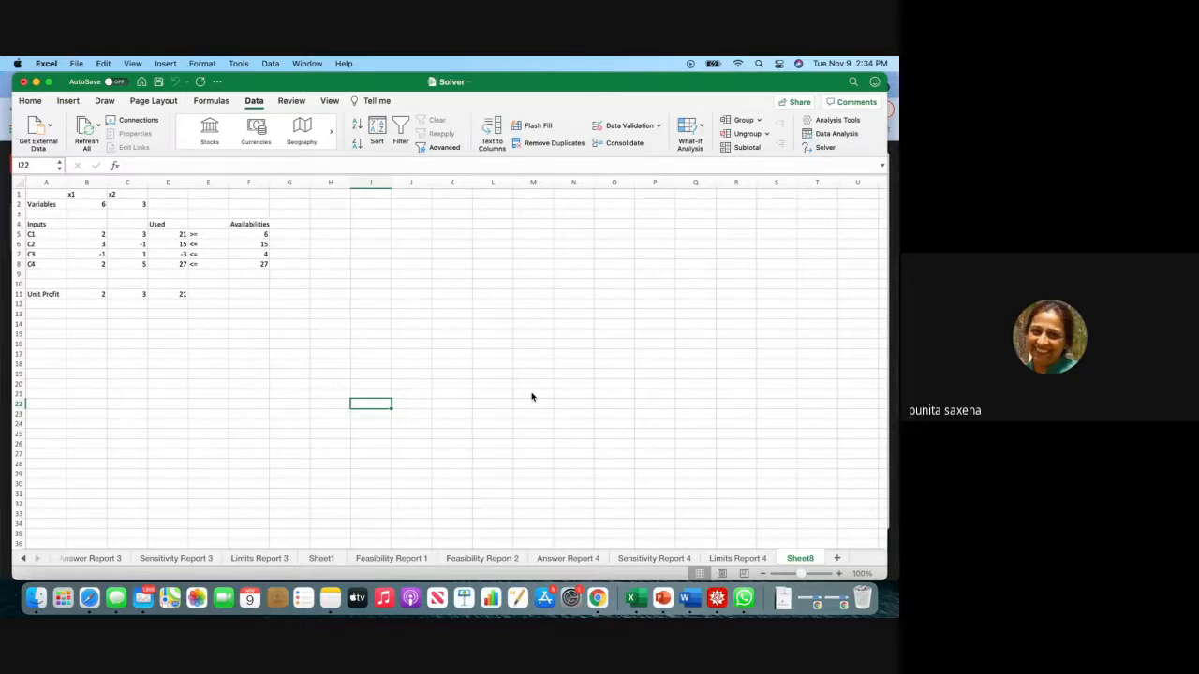
# Examine Answer Report 4, then return to Sheet8 and inspect the C1 used formula in D5.
pyautogui.click(573, 558)
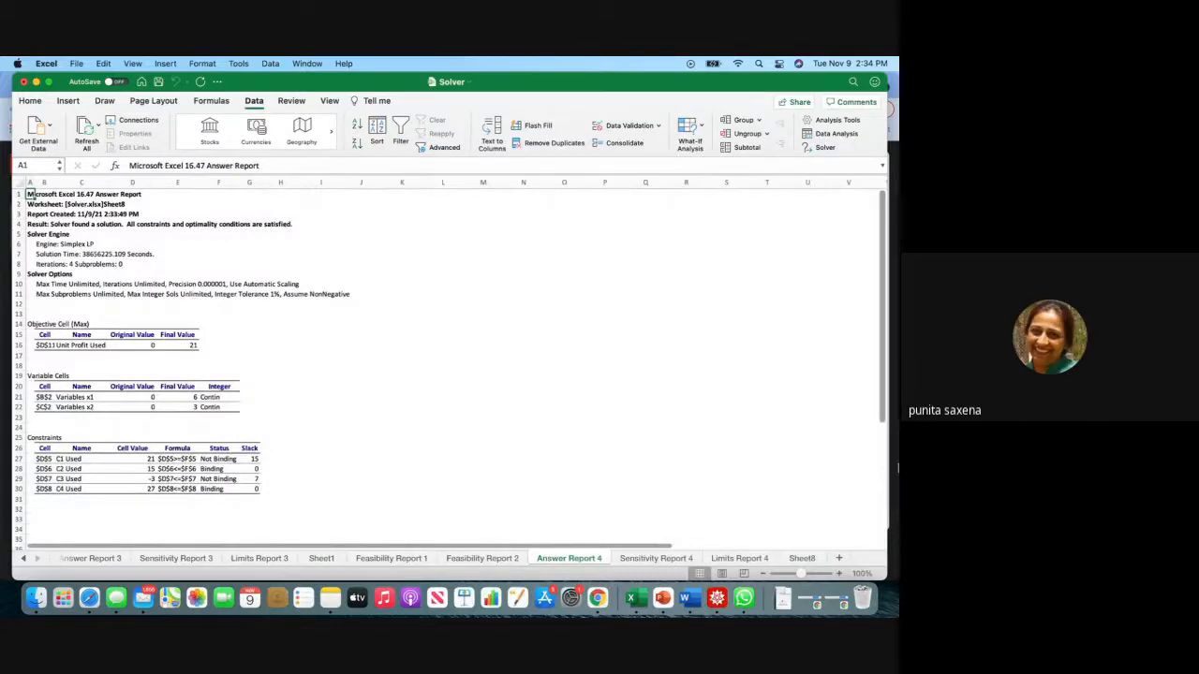
pyautogui.click(802, 559)
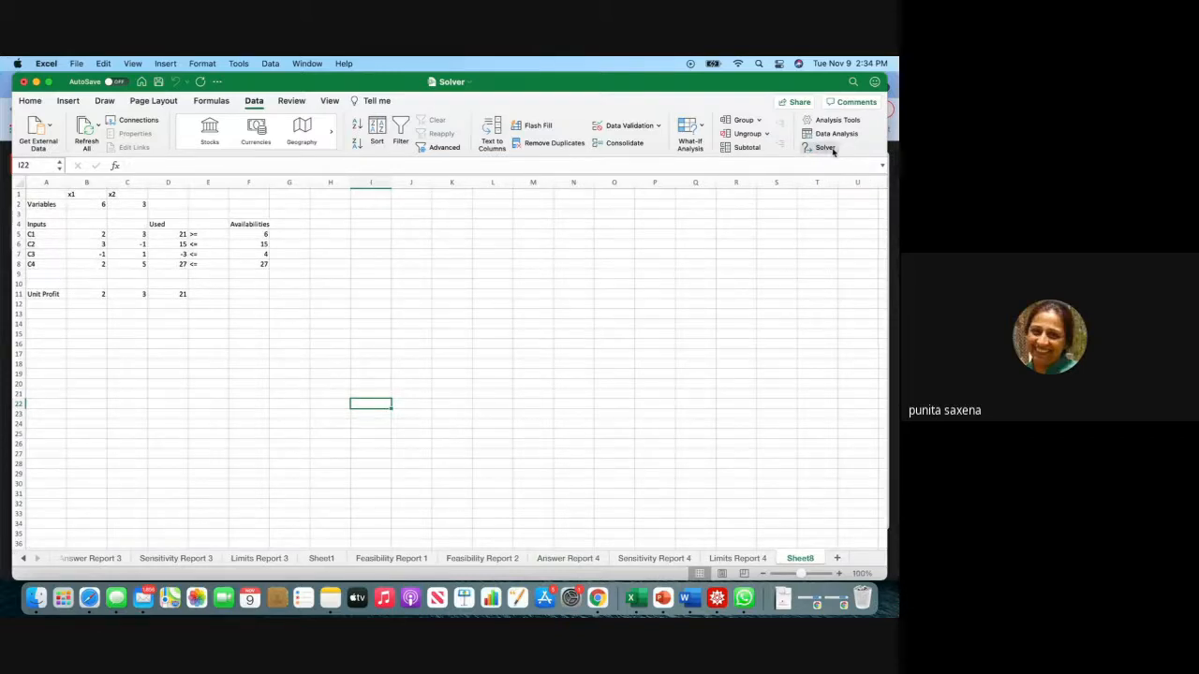
pyautogui.click(176, 235)
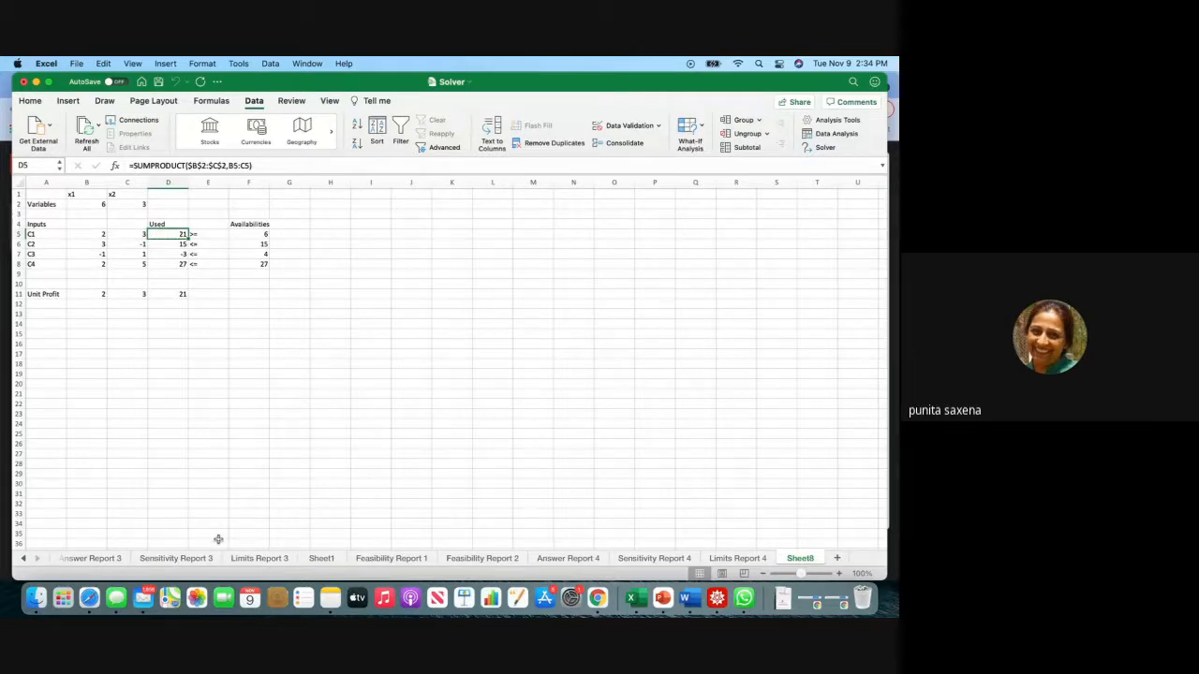
# Reopen Solver, delete the D5 >= F5 constraint and add it again, then close Solver without solving.
pyautogui.click(824, 147)
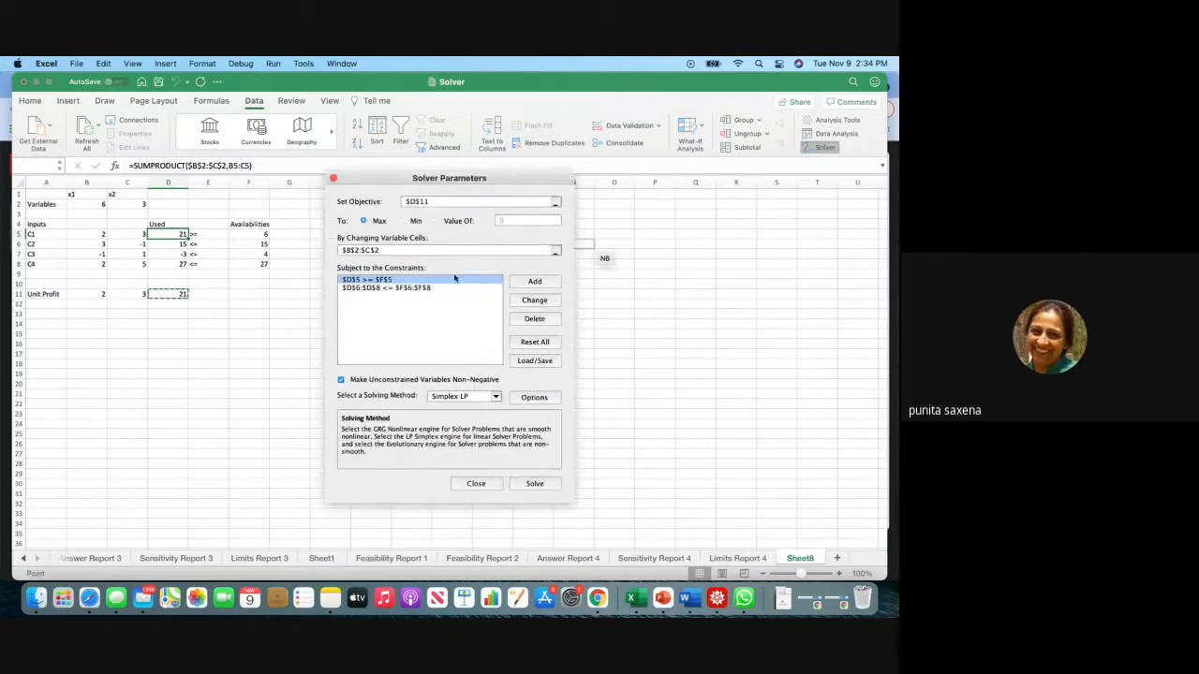
pyautogui.click(535, 319)
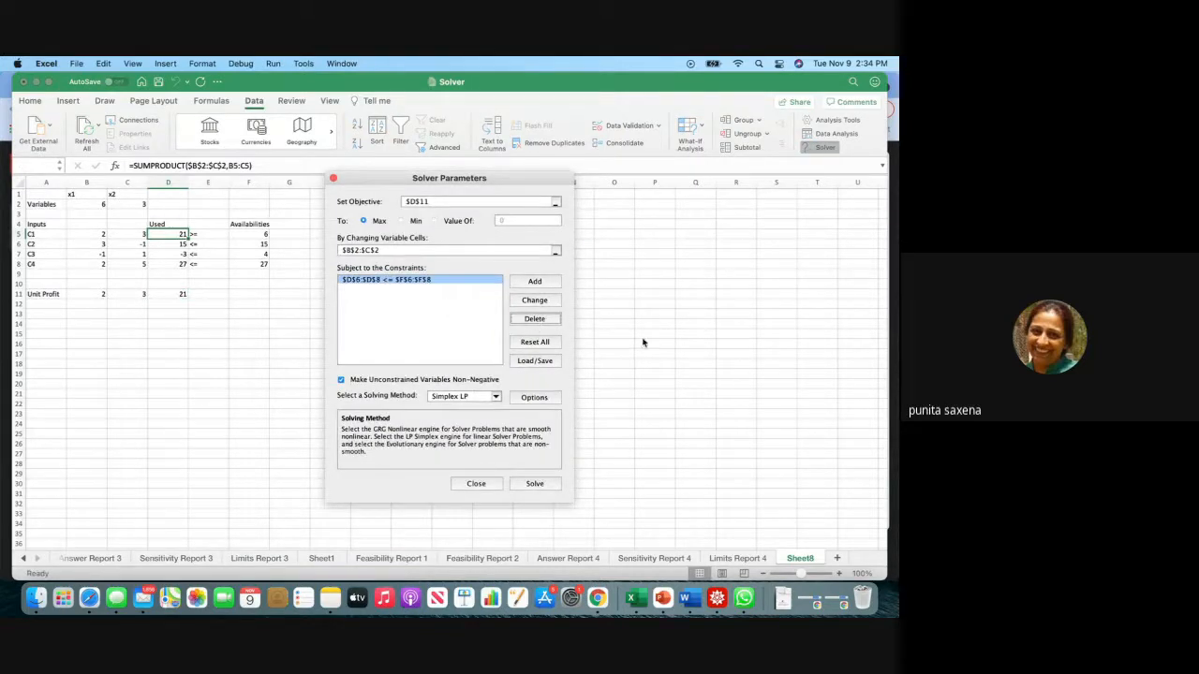
pyautogui.click(553, 286)
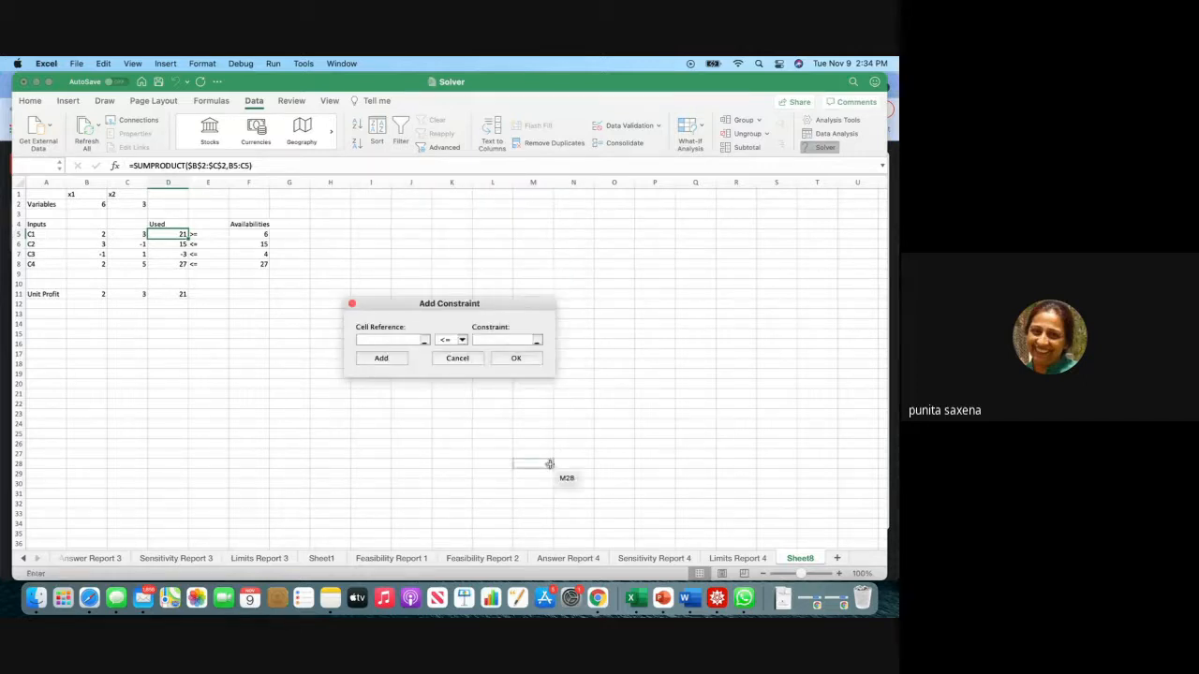
pyautogui.click(172, 234)
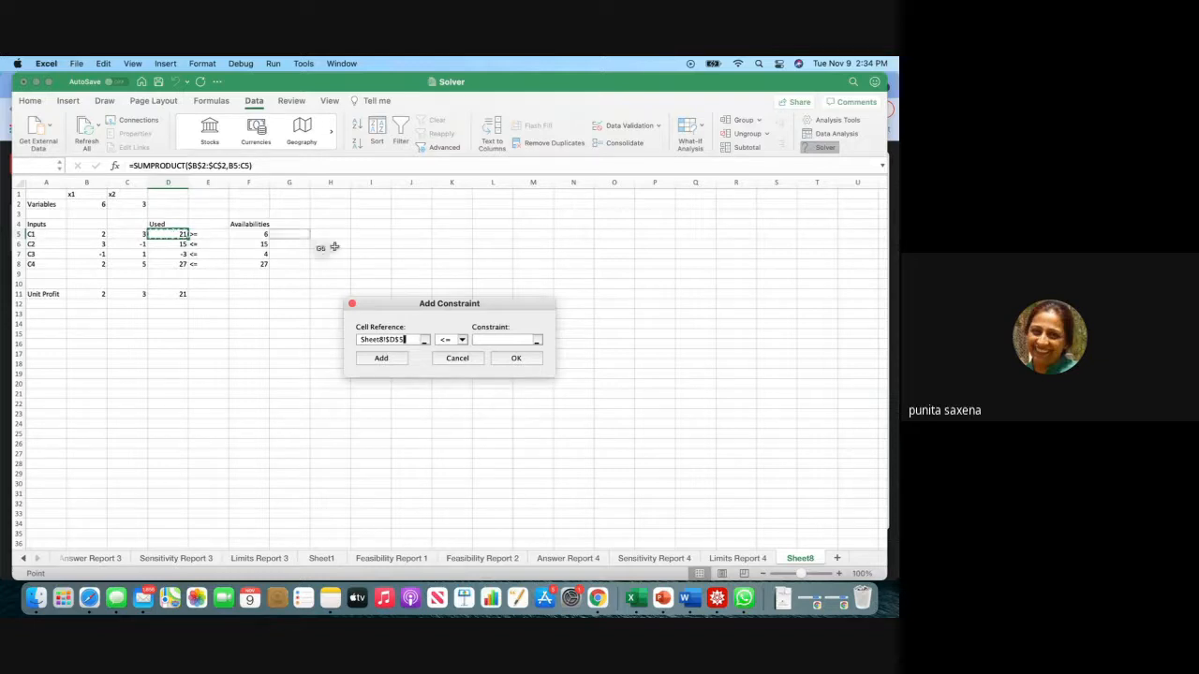
pyautogui.click(462, 340)
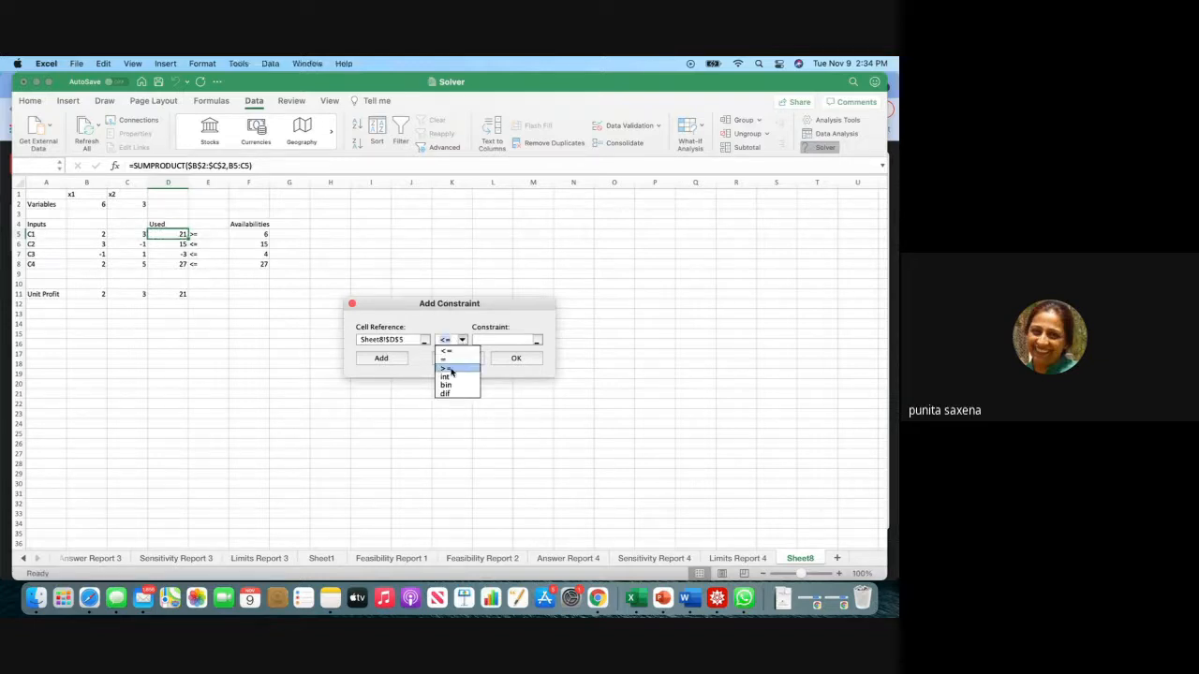
pyautogui.click(450, 372)
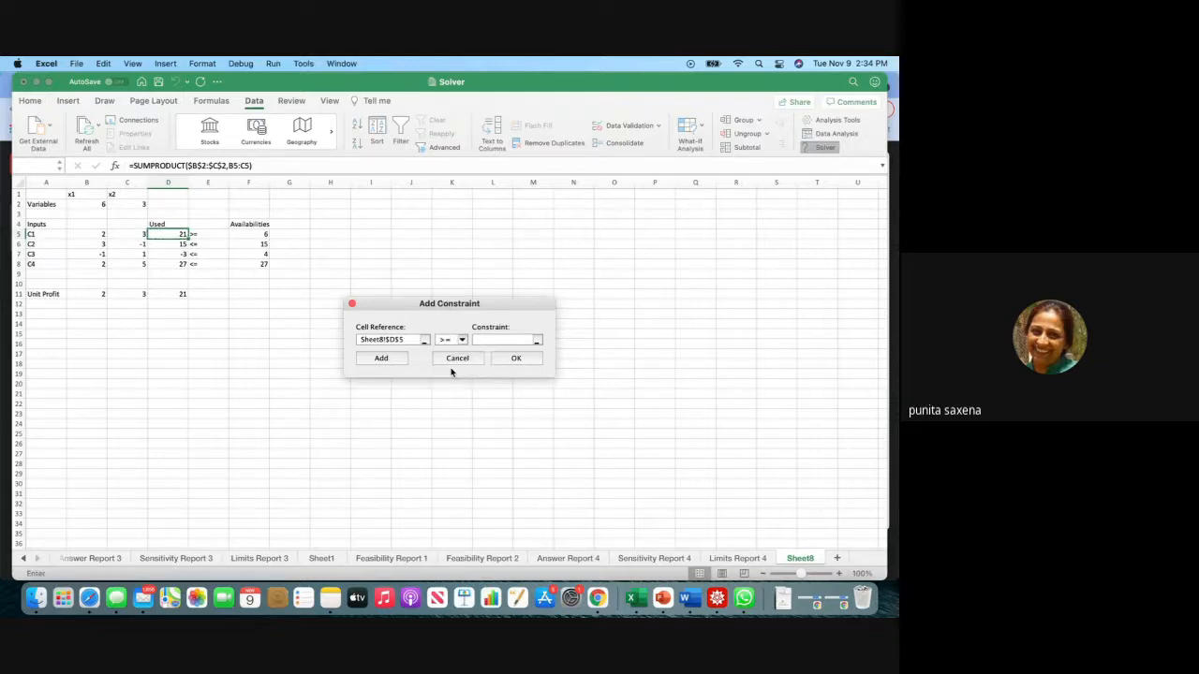
pyautogui.click(505, 340)
pyautogui.click(252, 231)
pyautogui.click(510, 358)
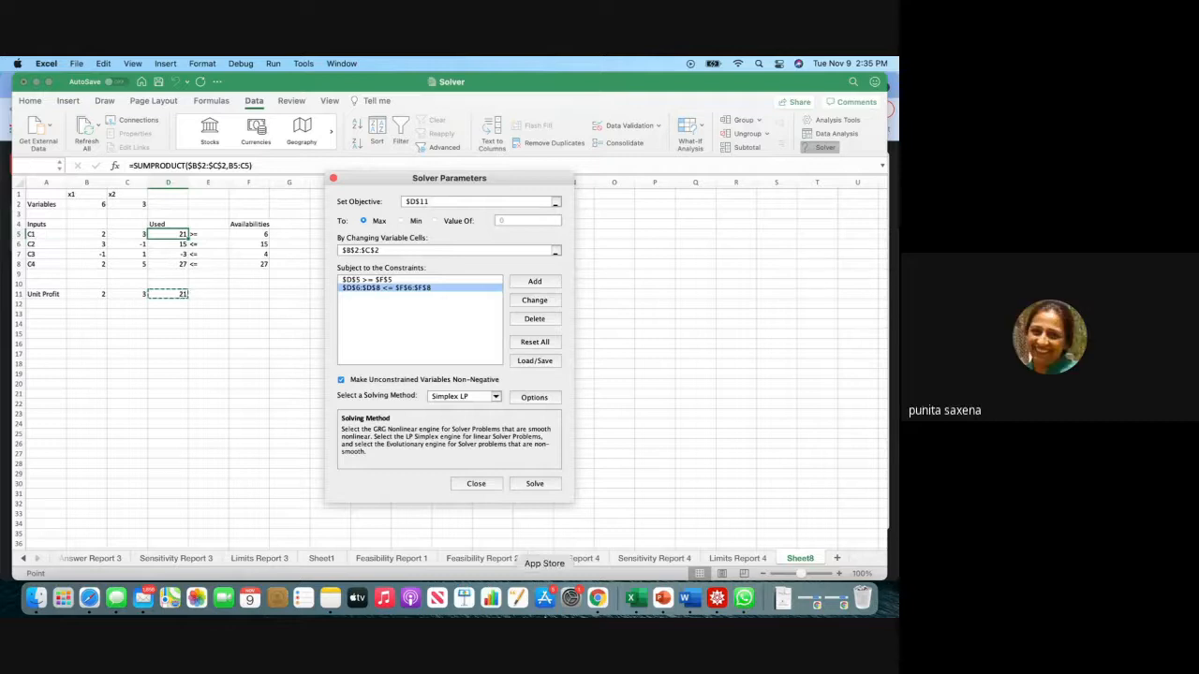
pyautogui.click(485, 488)
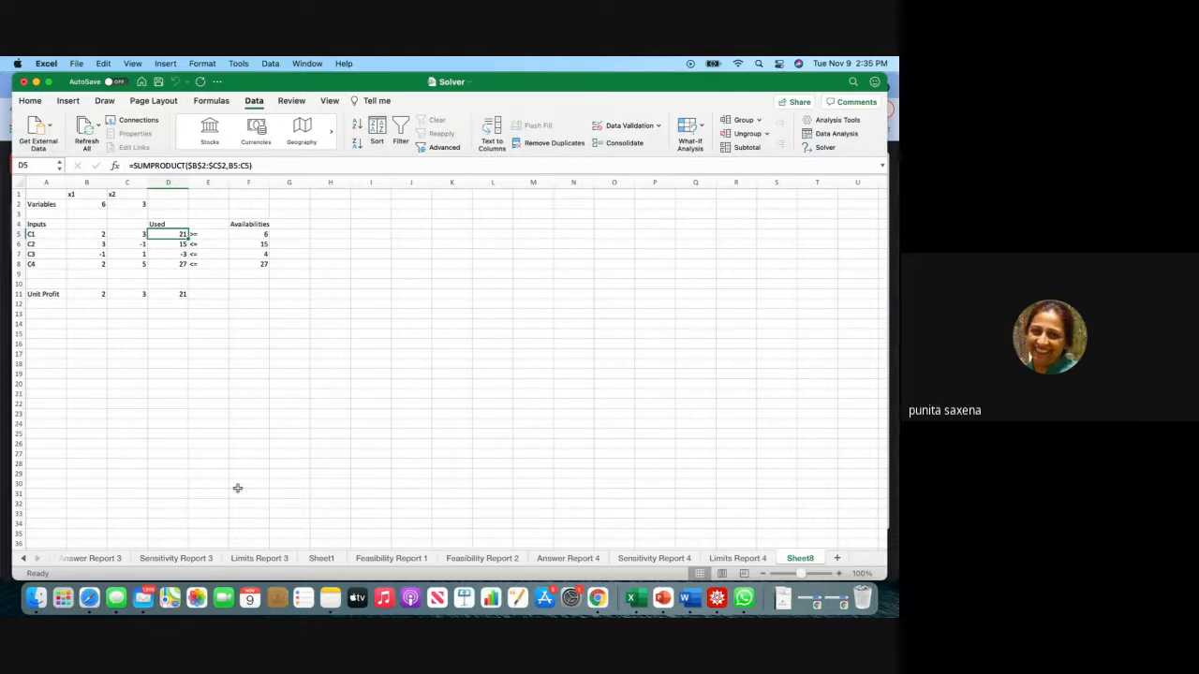
# Review Answer Report 4, Sensitivity Report 4 and Limits Report 4 for the maximization model.
pyautogui.click(594, 558)
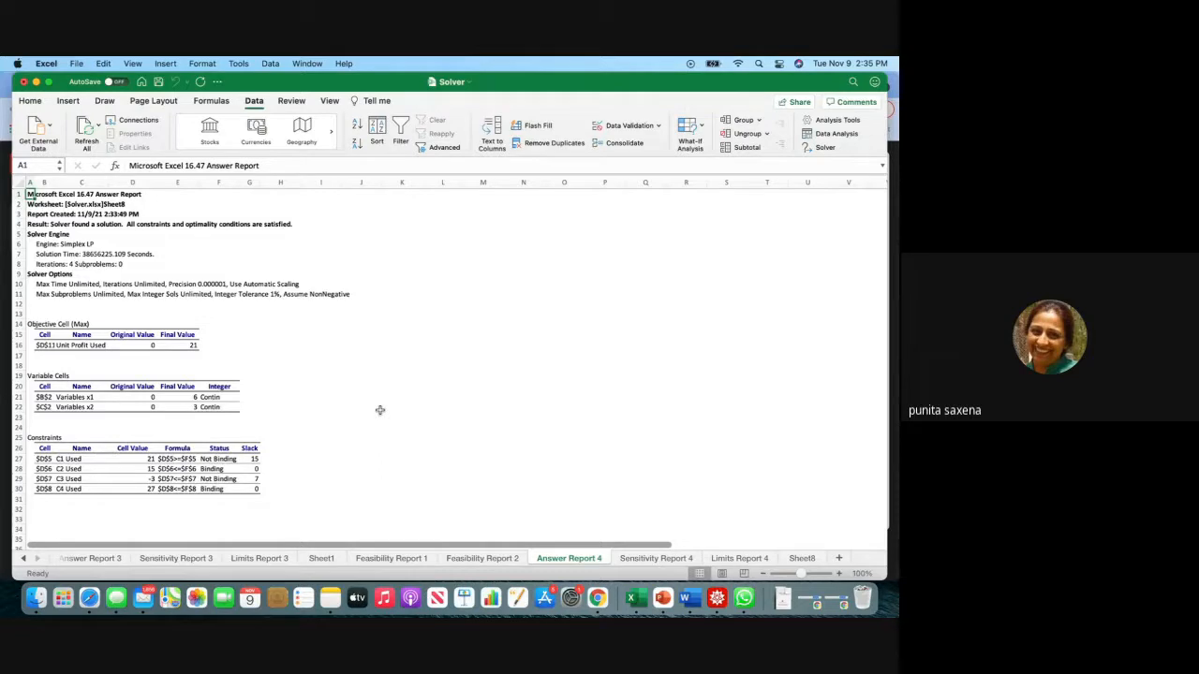
pyautogui.click(634, 560)
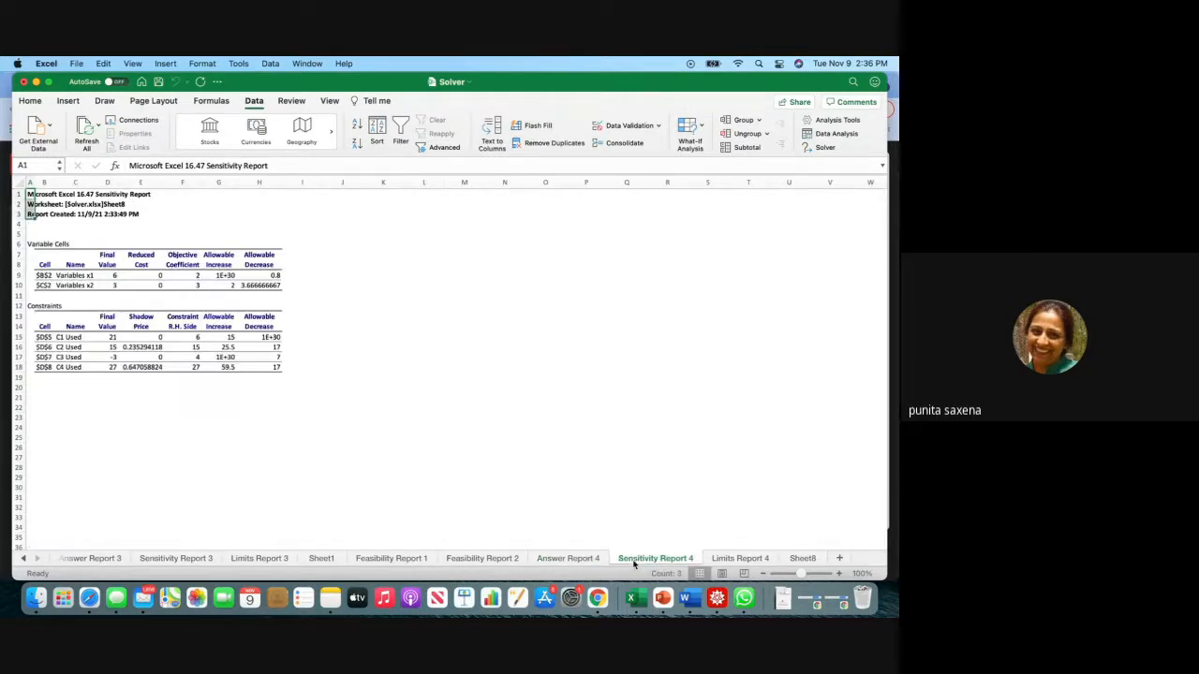
pyautogui.click(721, 560)
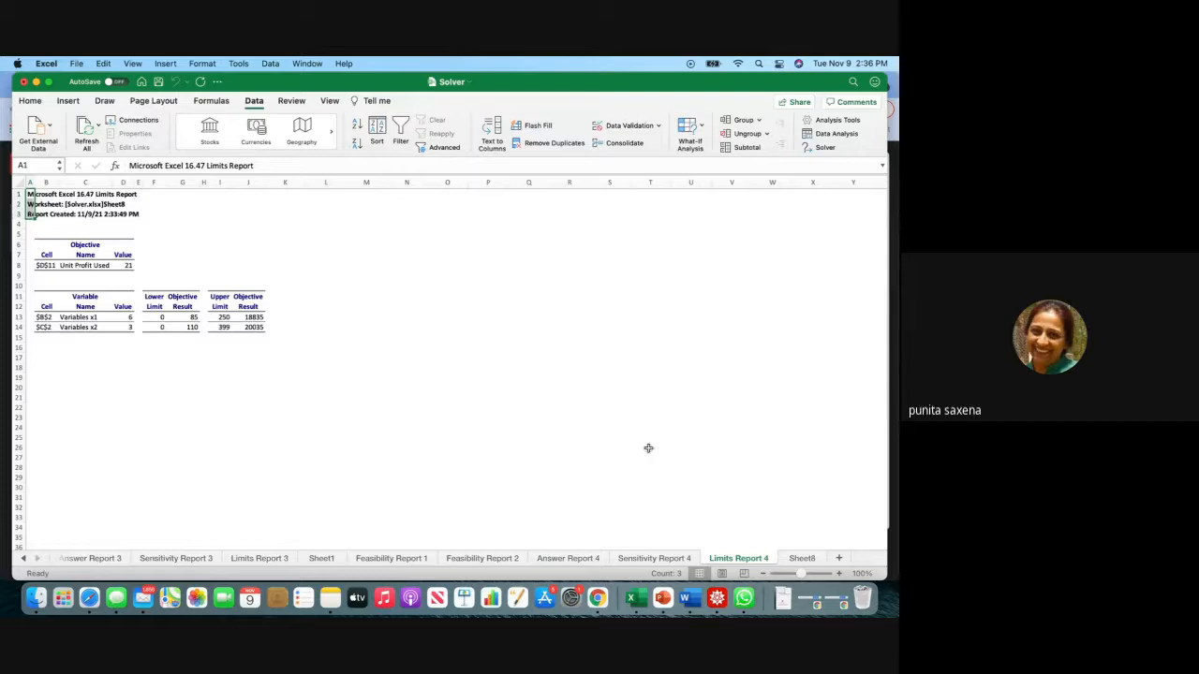
# On Sheet8, switch the Solver objective for D11 from Max to Min and solve the model.
pyautogui.click(799, 558)
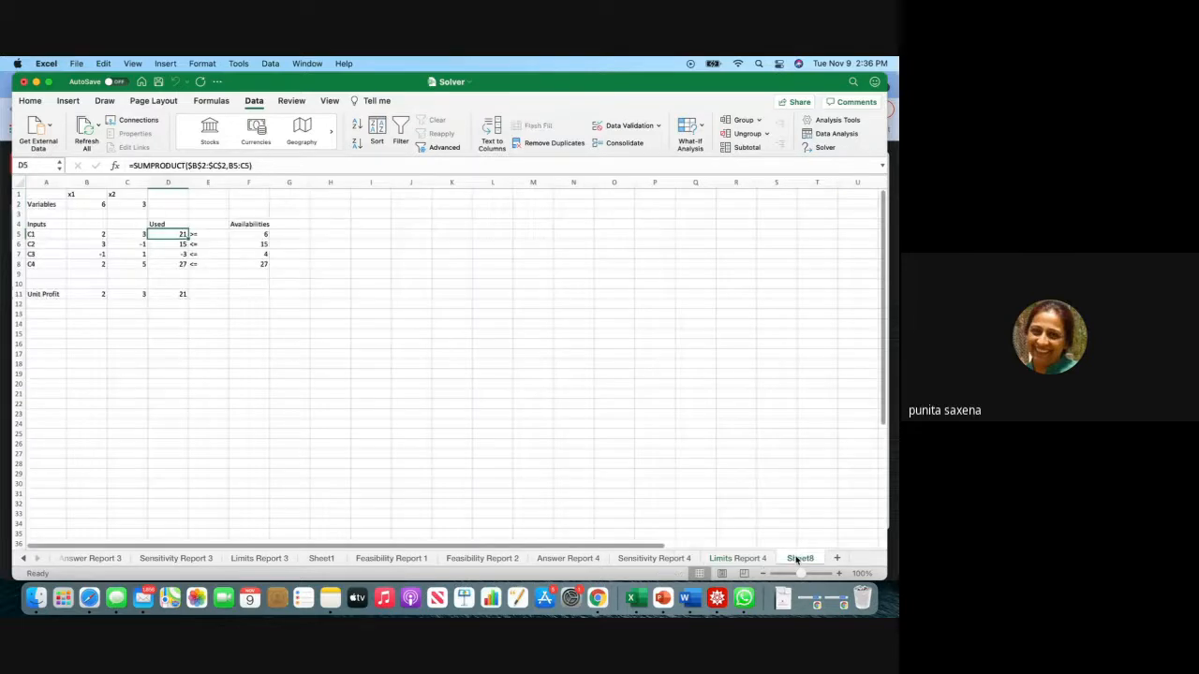
pyautogui.click(180, 293)
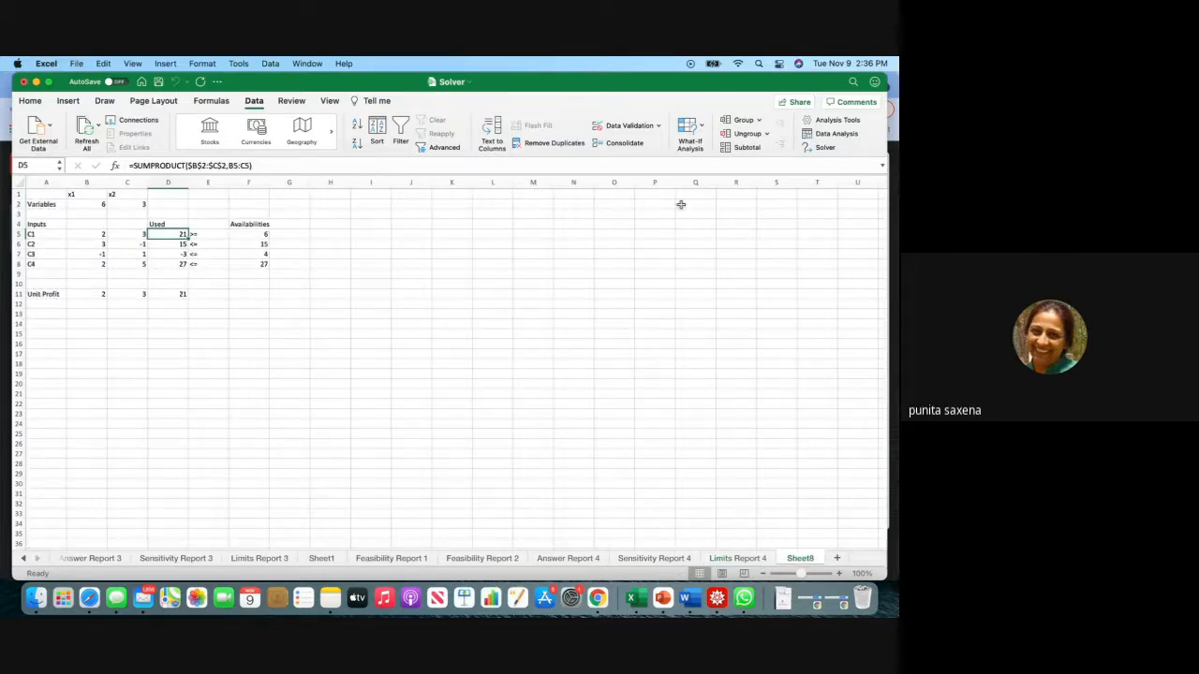
pyautogui.click(824, 147)
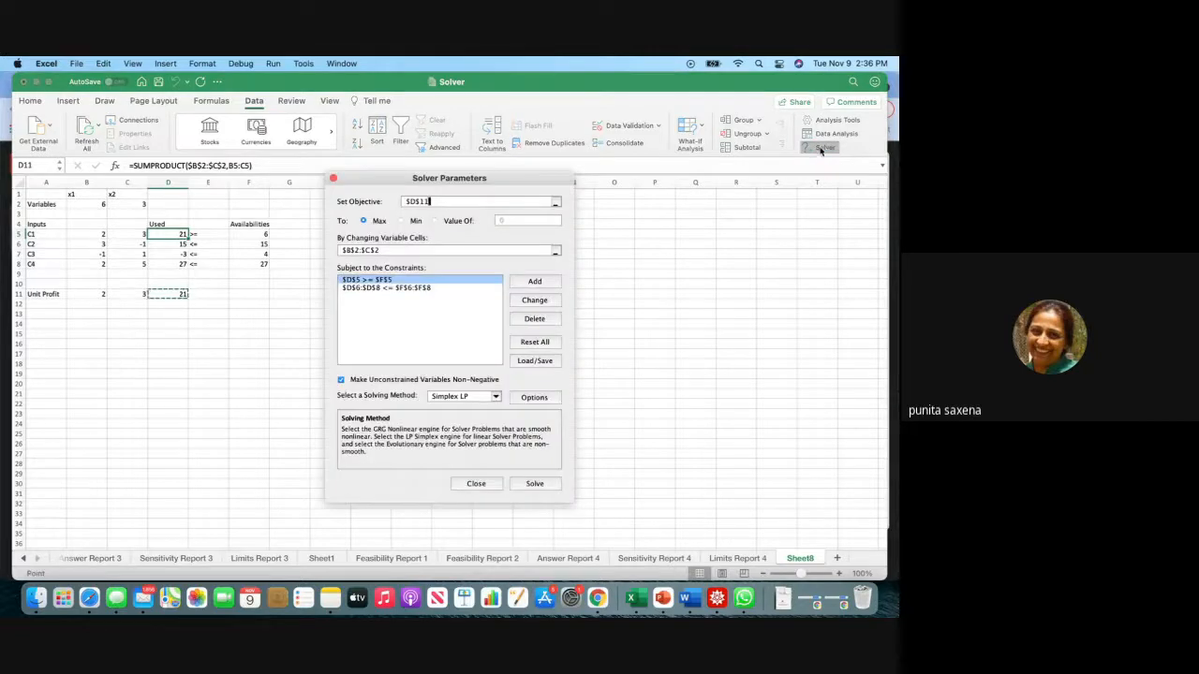
pyautogui.click(402, 221)
pyautogui.click(536, 483)
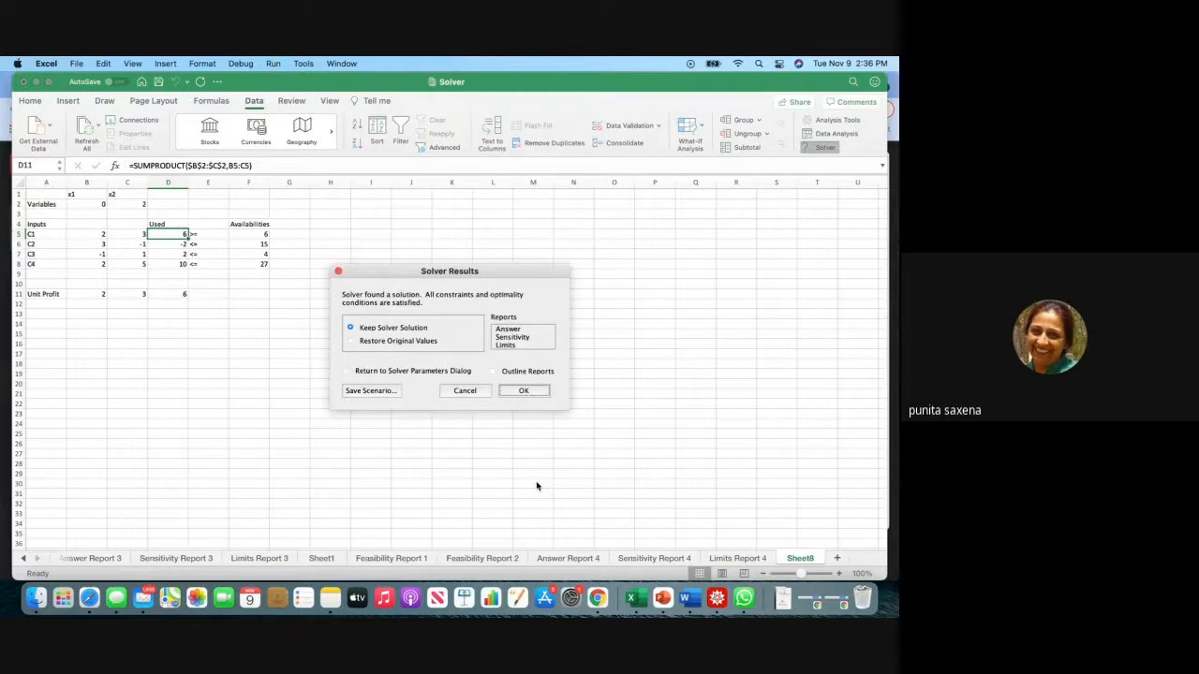
# Keep the minimization solution and generate its Answer, Sensitivity and Limits reports.
pyautogui.click(514, 330)
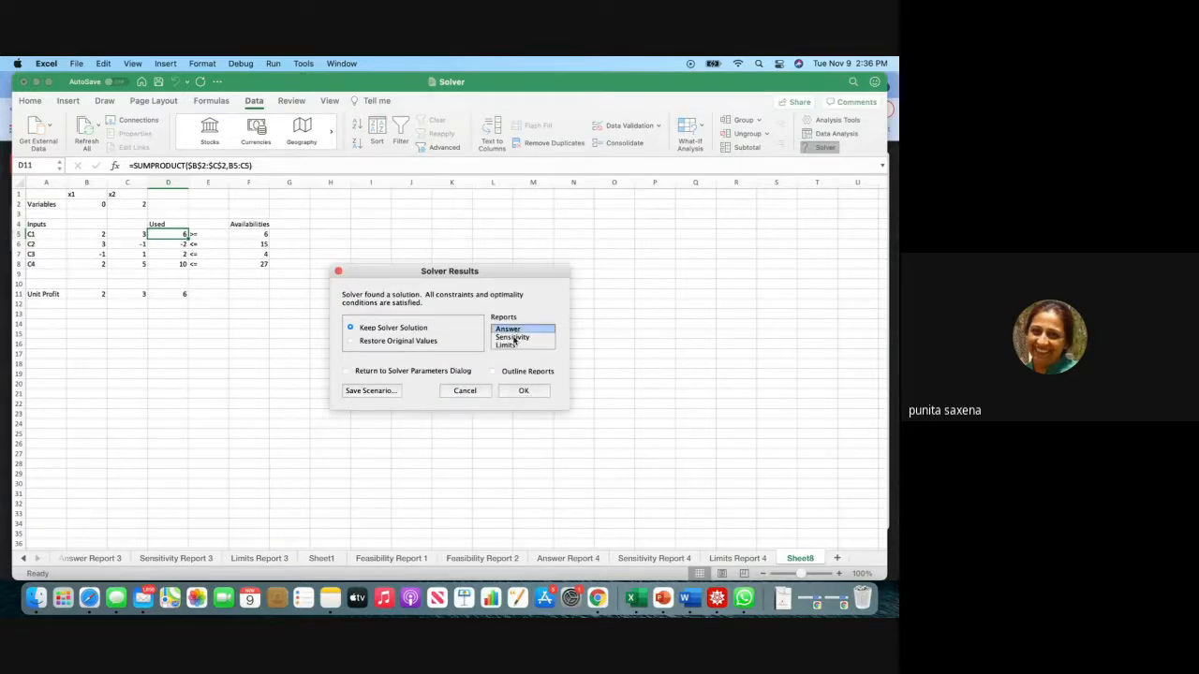
pyautogui.keyDown('super'); pyautogui.click(512, 337); pyautogui.keyUp('super')
pyautogui.keyDown('super'); pyautogui.click(510, 346); pyautogui.keyUp('super')
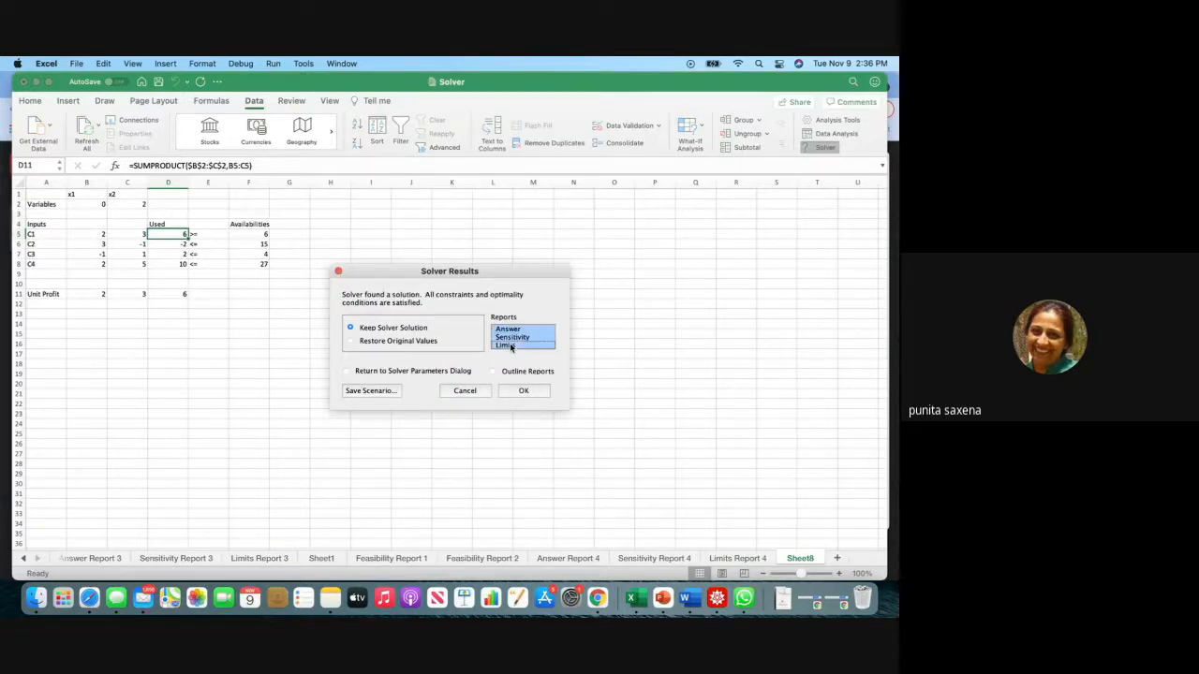
pyautogui.click(530, 393)
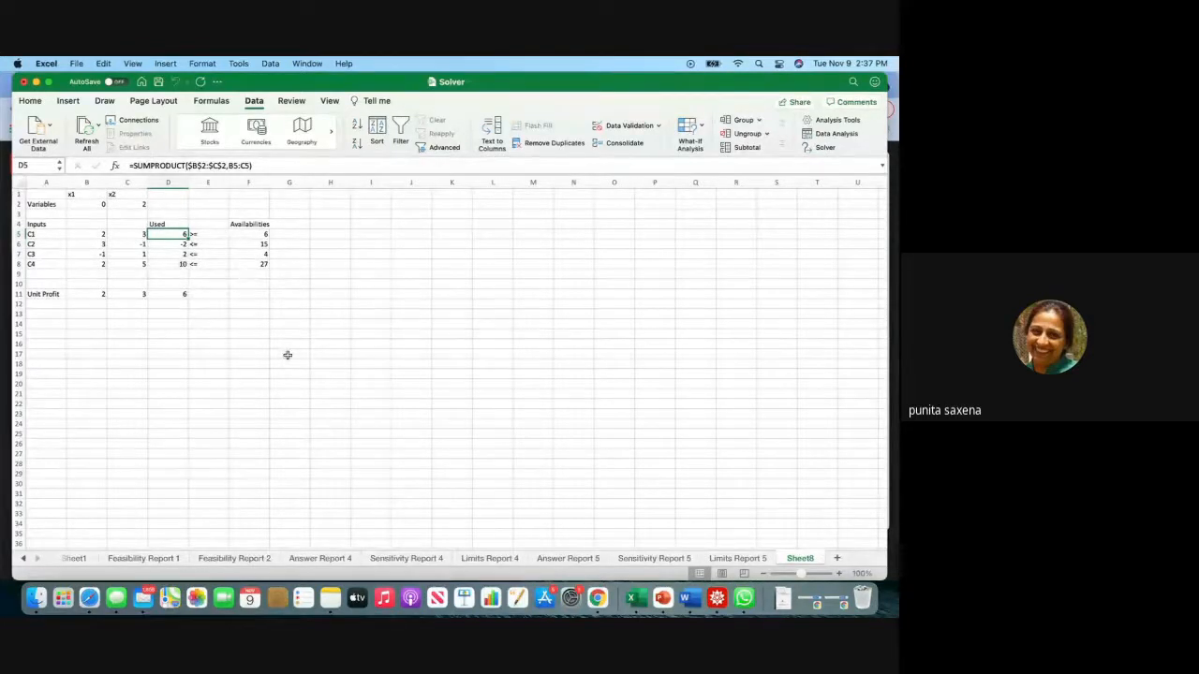
# Compare the Answer and Sensitivity reports of the minimization run with those of the maximization run, then return to Sheet8.
pyautogui.click(572, 559)
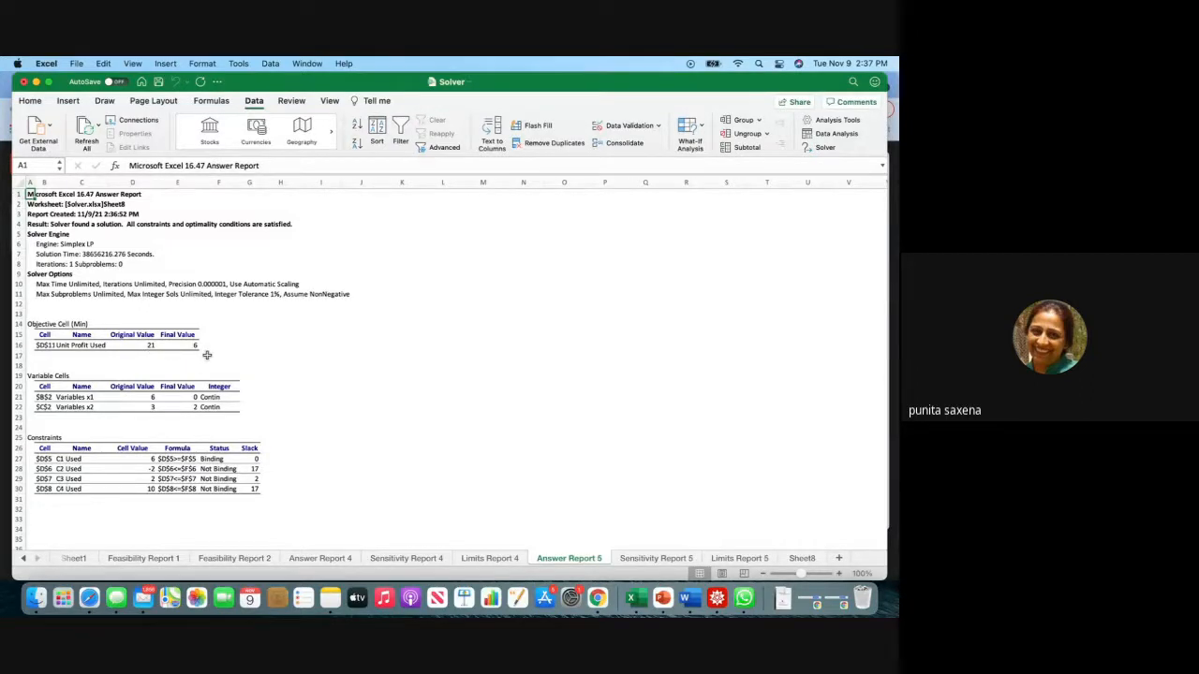
pyautogui.click(655, 558)
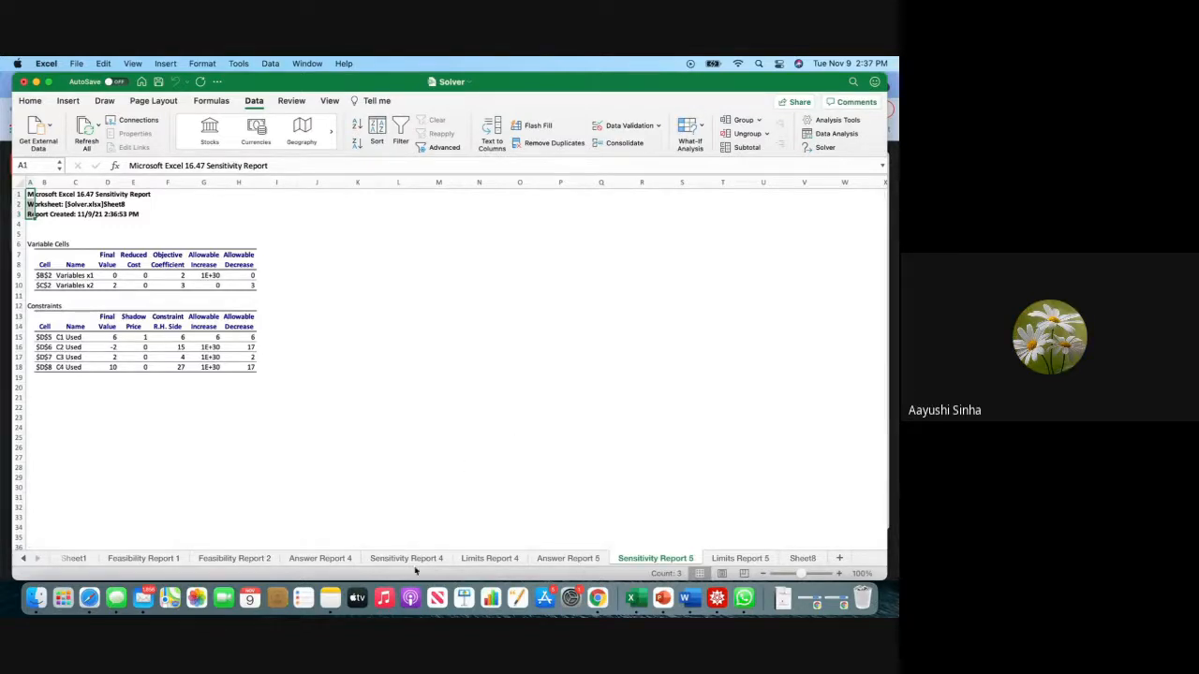
pyautogui.click(309, 559)
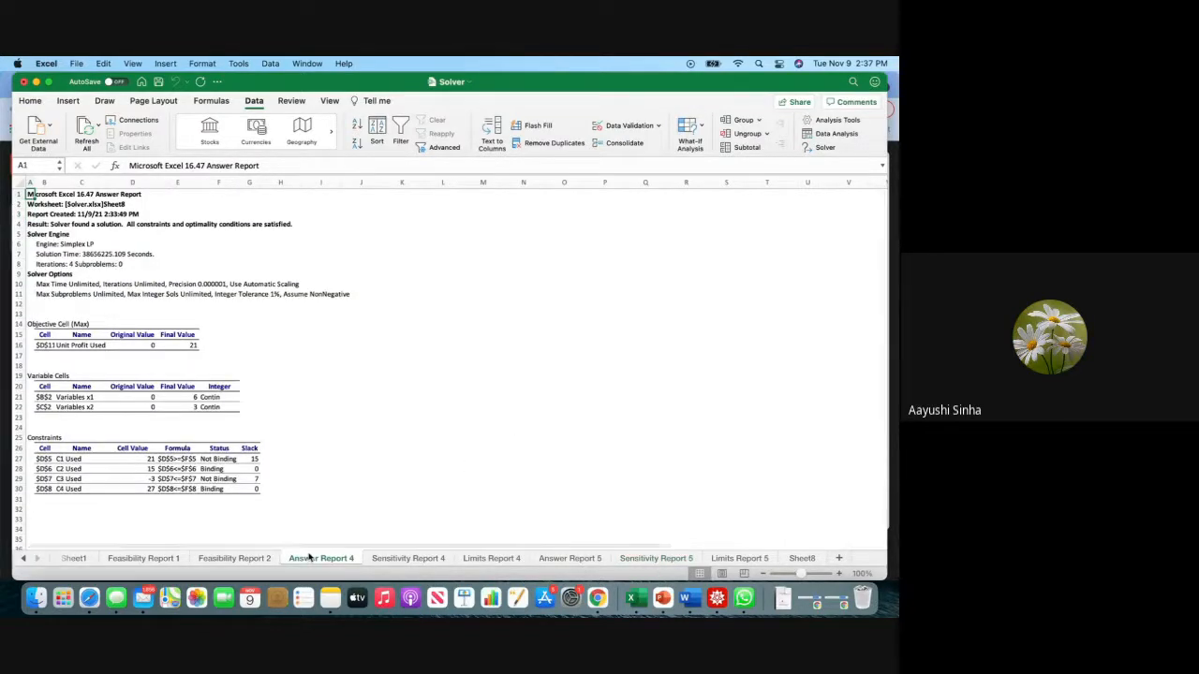
pyautogui.click(392, 559)
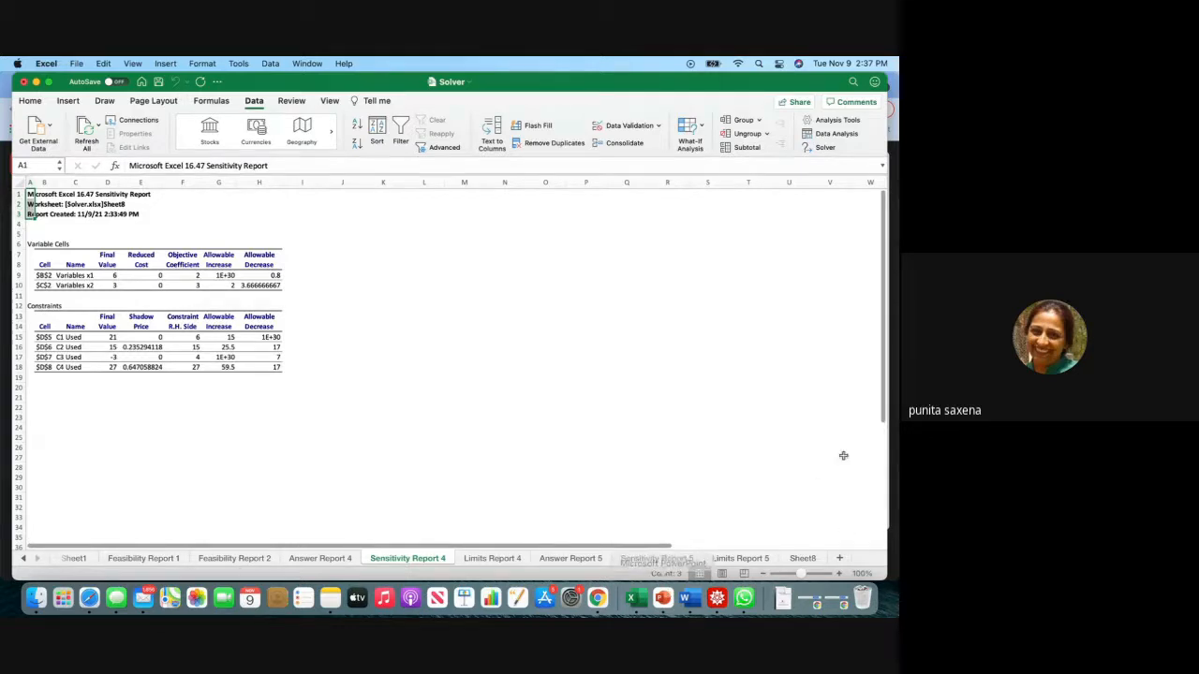
pyautogui.click(581, 559)
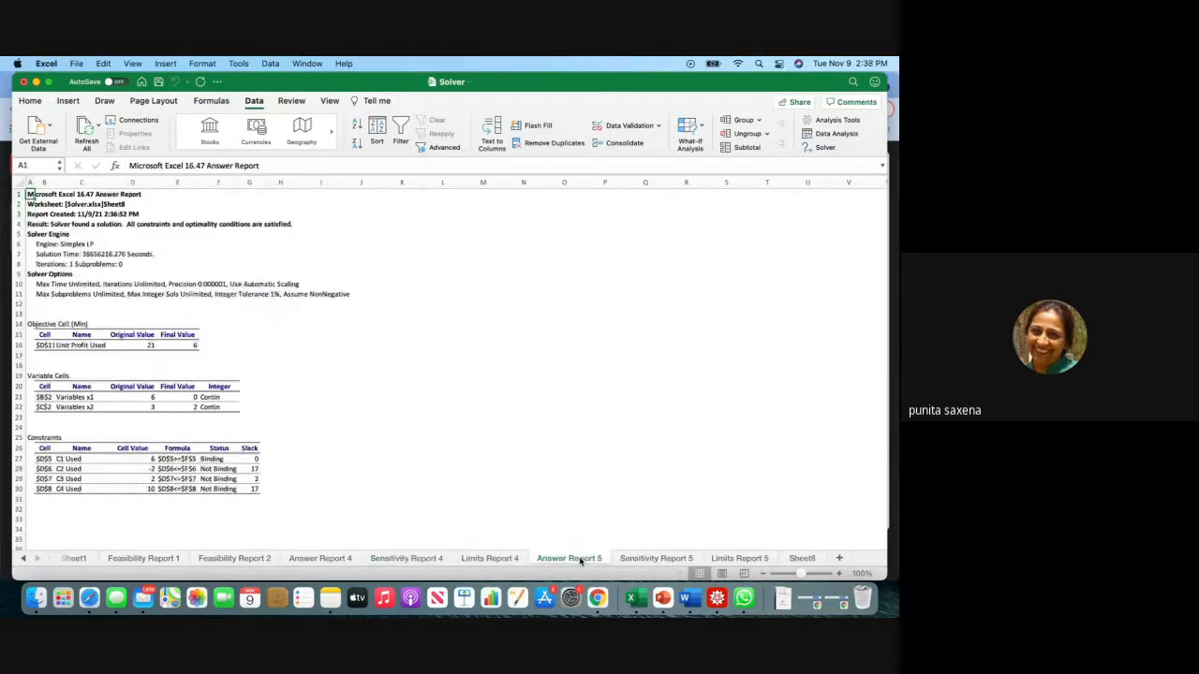
pyautogui.click(797, 559)
pyautogui.click(541, 354)
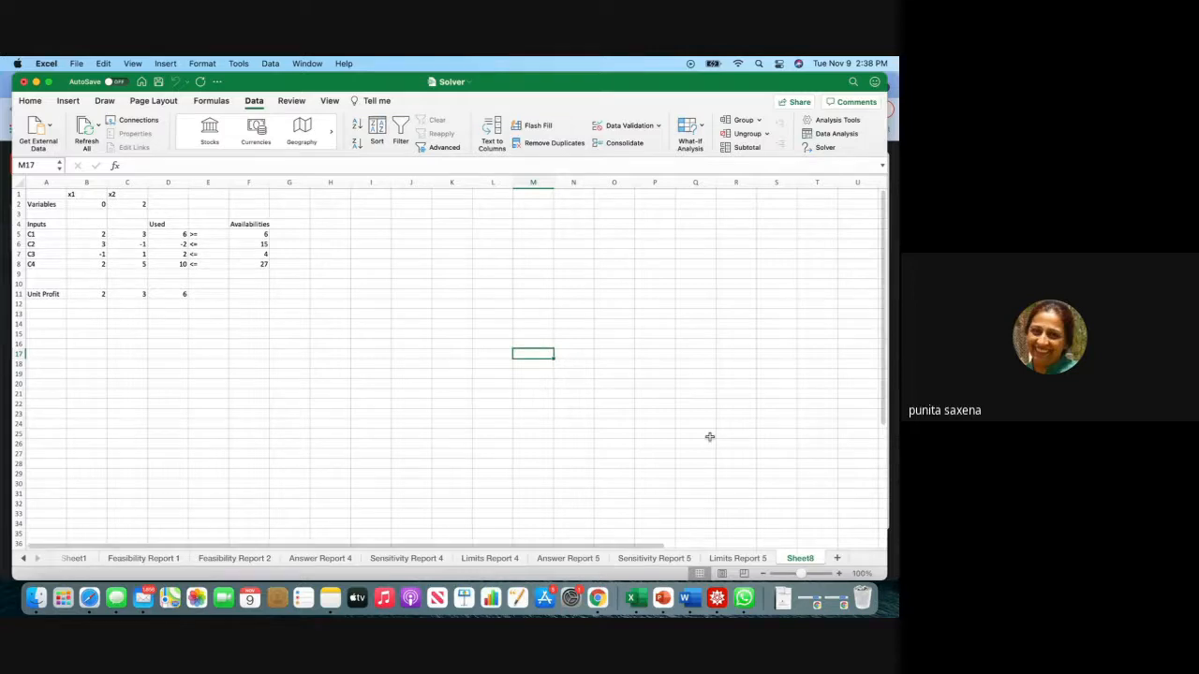
# Minimize the workbook window and stop the call recording in Google Meet.
pyautogui.click(36, 81)
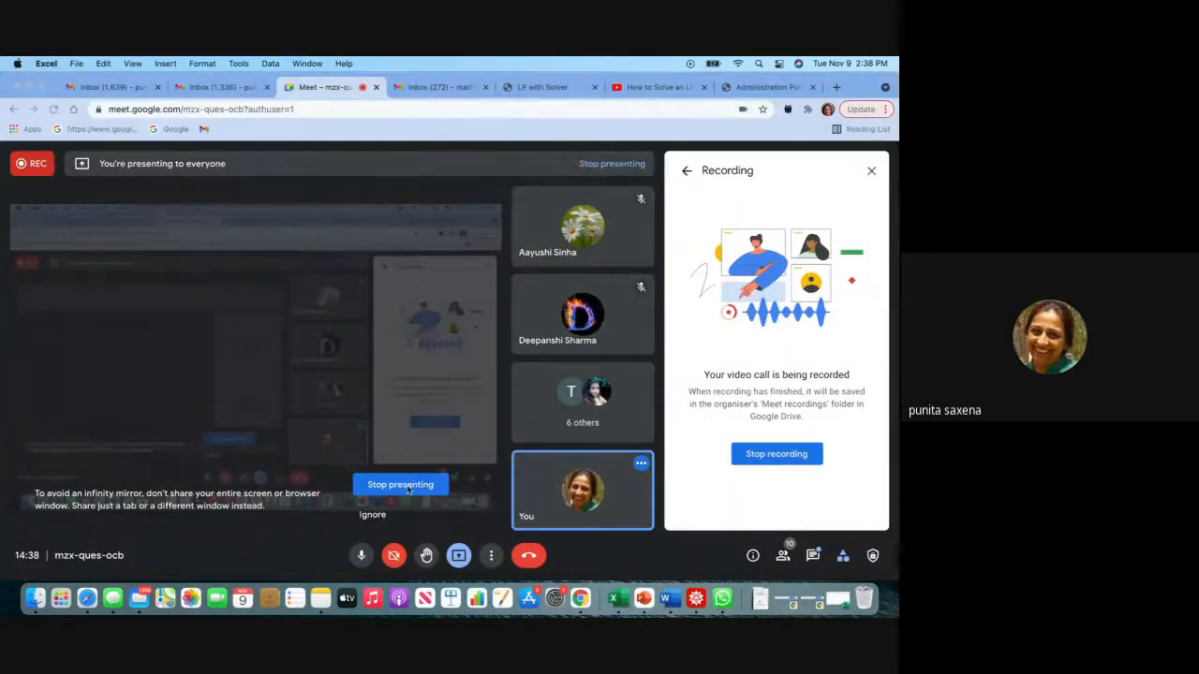
pyautogui.click(774, 448)
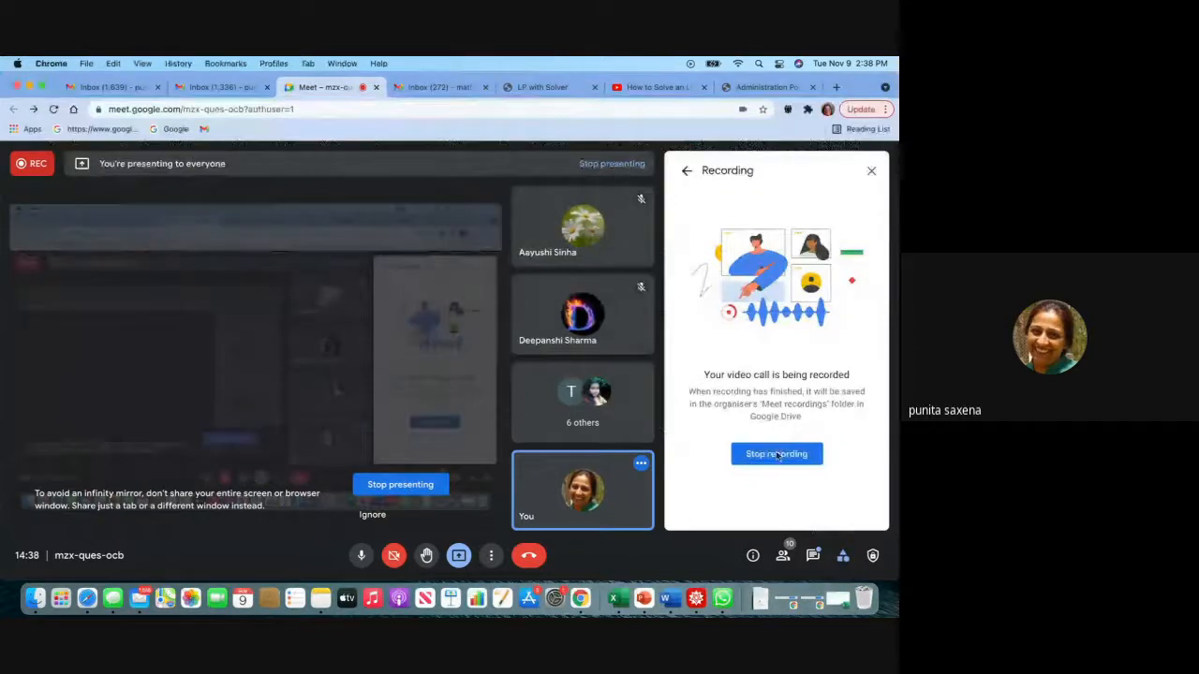